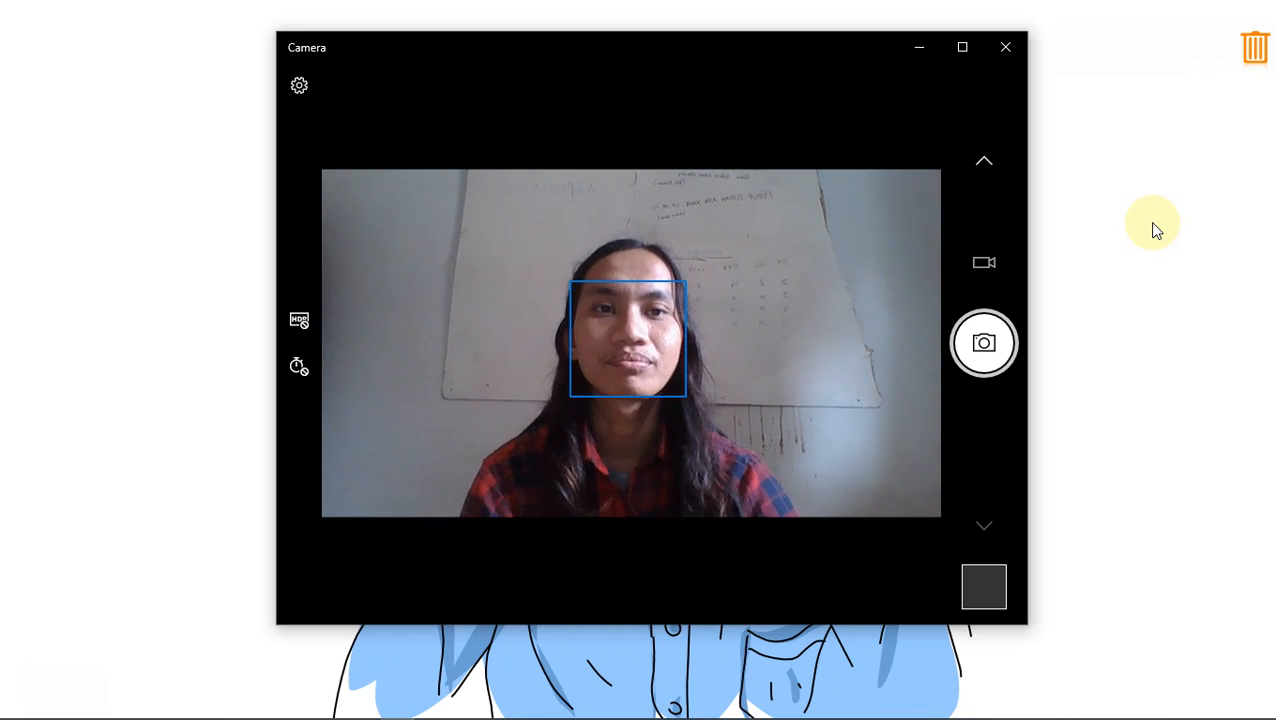
Minimize the Camera window and switch to the ArcMap window
click(1152, 223)
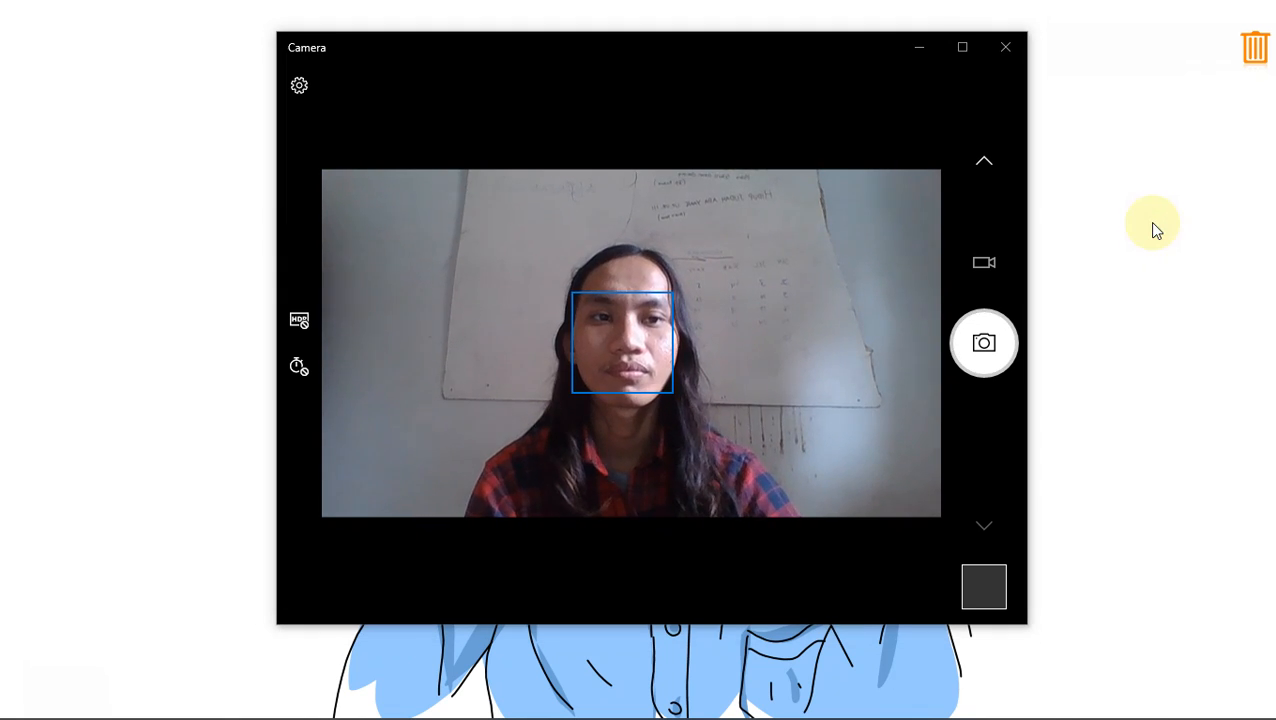
click(930, 42)
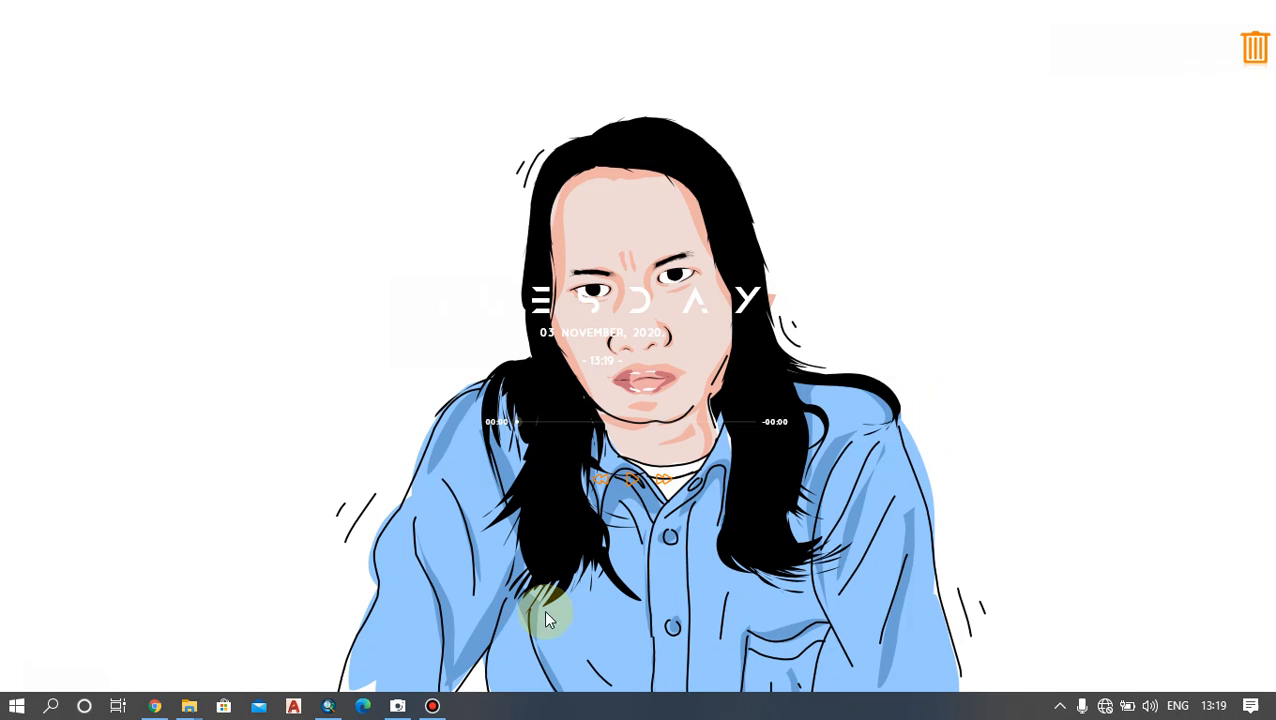
click(328, 707)
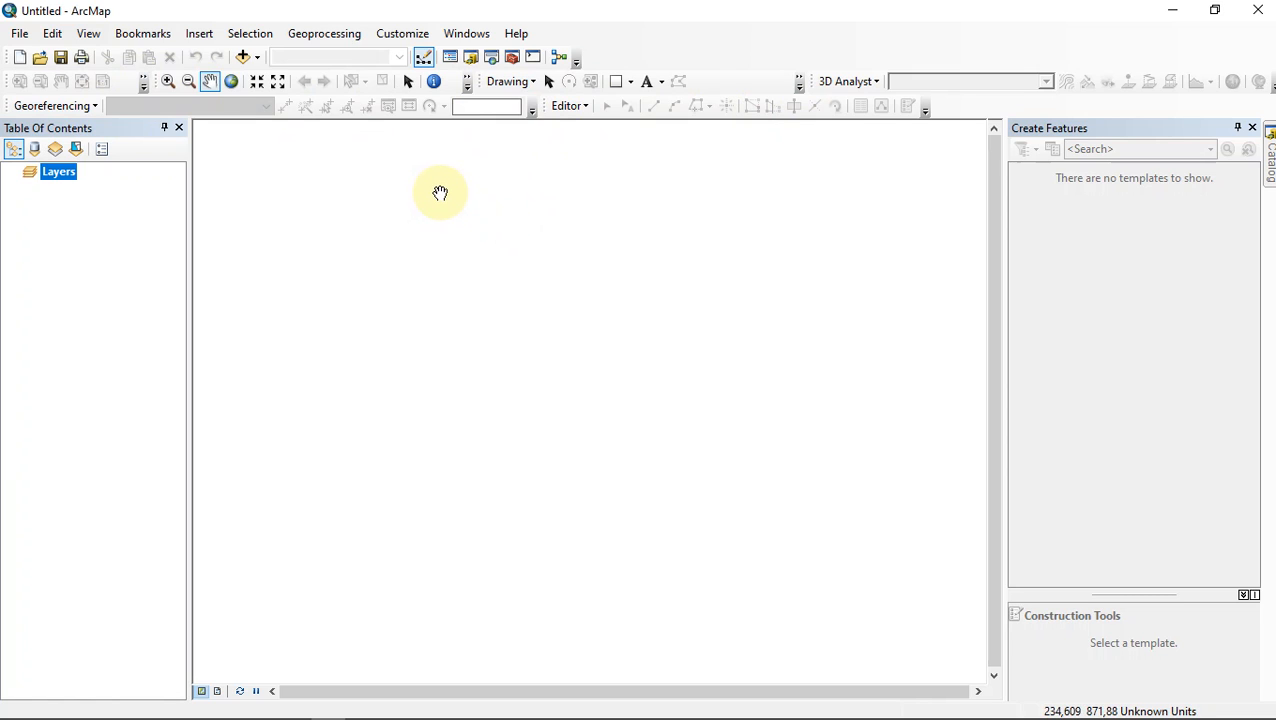
Look through the list of available ArcMap toolbars and close it without changing any
click(414, 35)
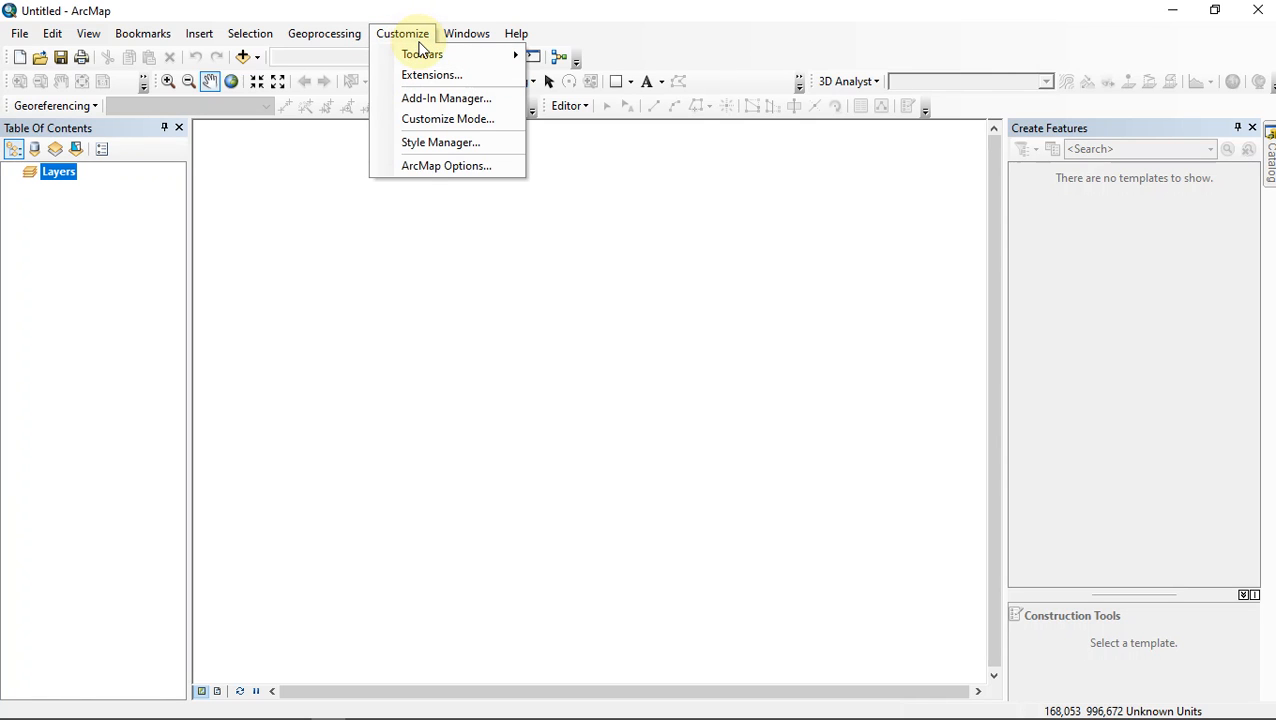
mouse_move(424, 60)
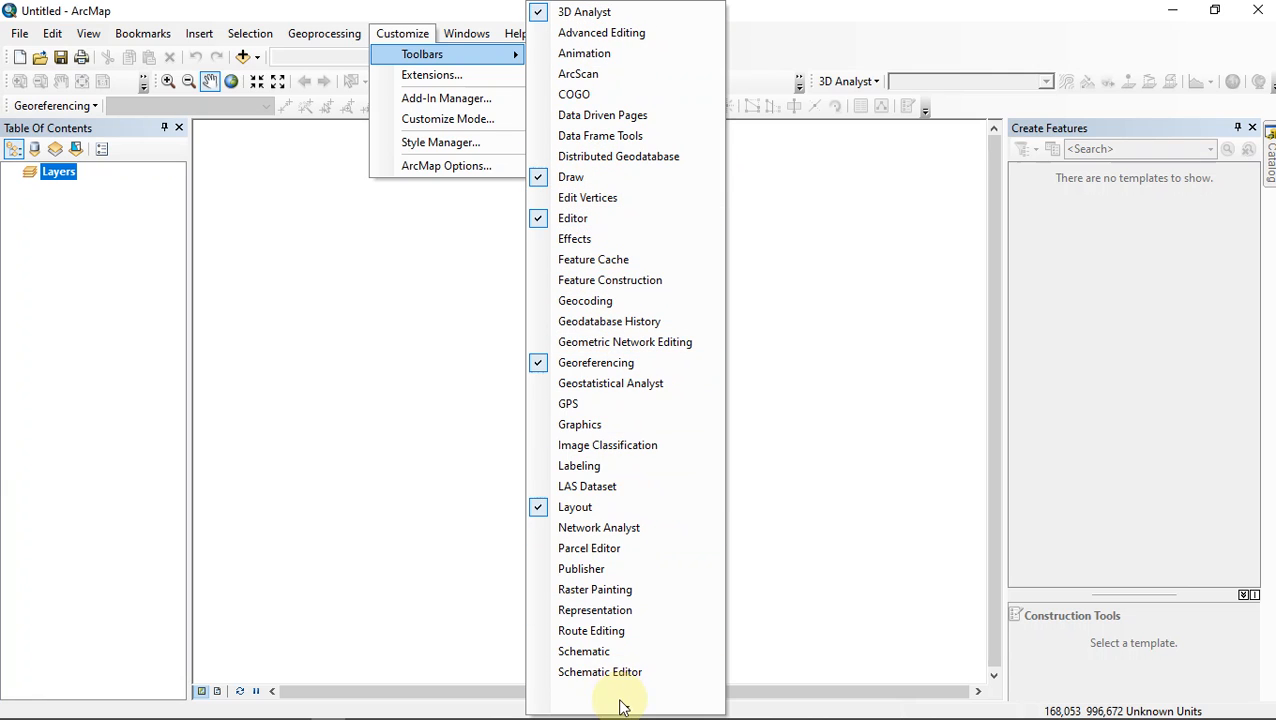
mouse_move(622, 706)
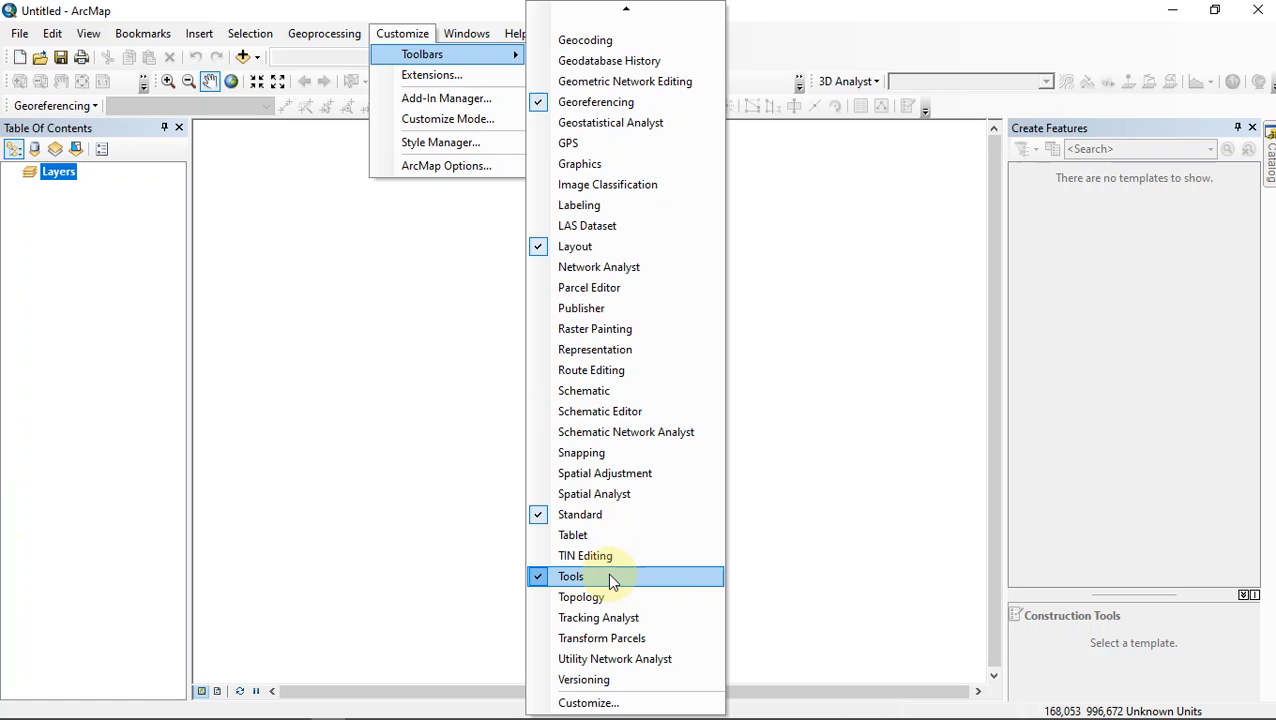
click(314, 6)
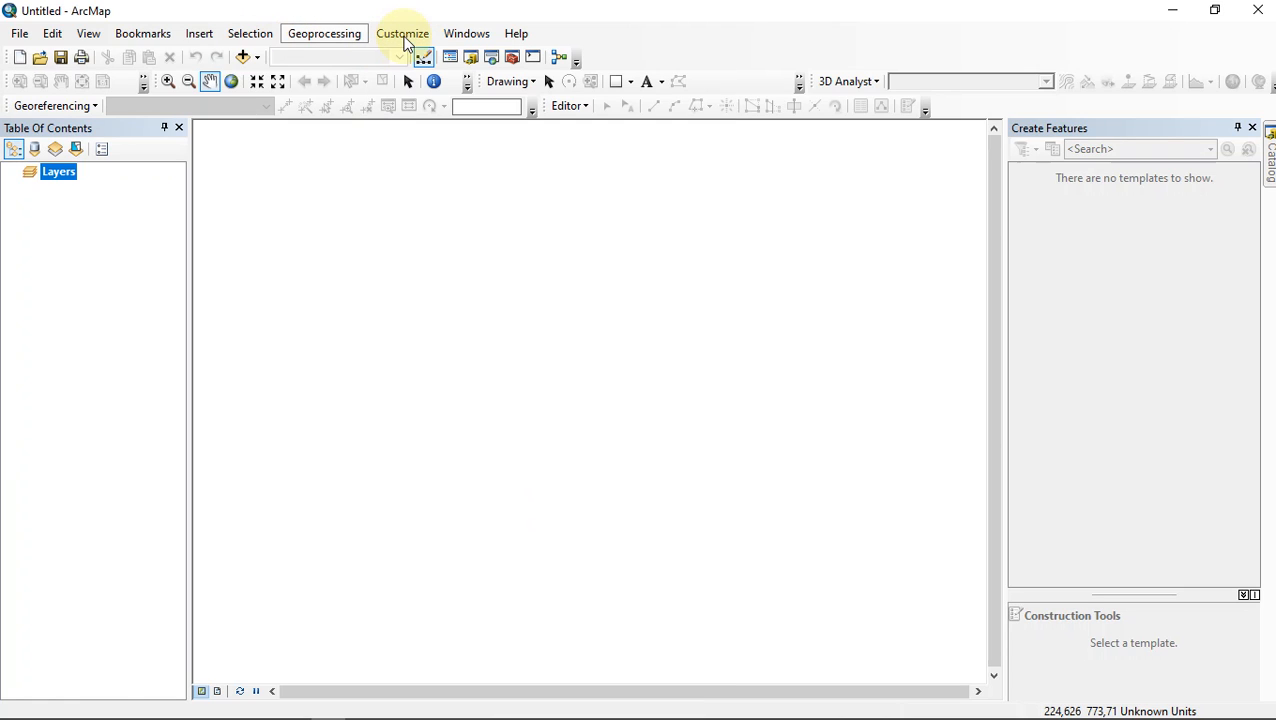
Show the Geocoding toolbar and dock it beside the Standard toolbar
click(400, 37)
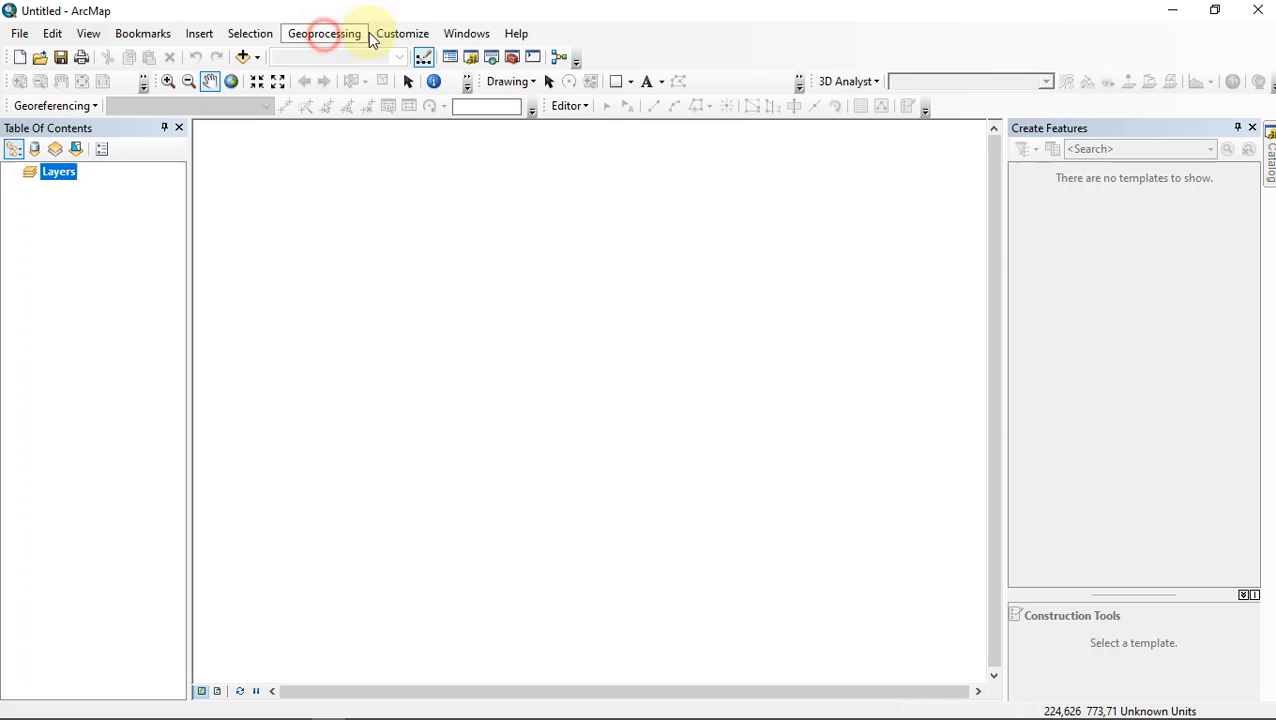
click(405, 33)
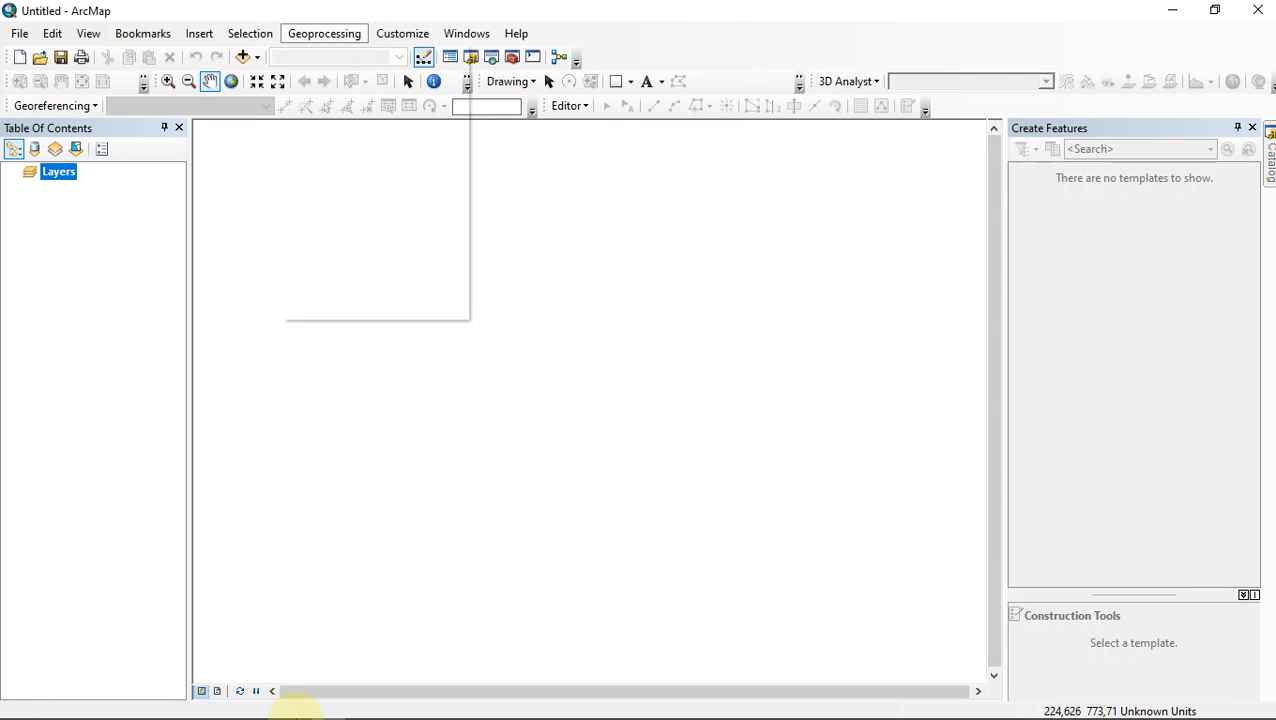
click(409, 34)
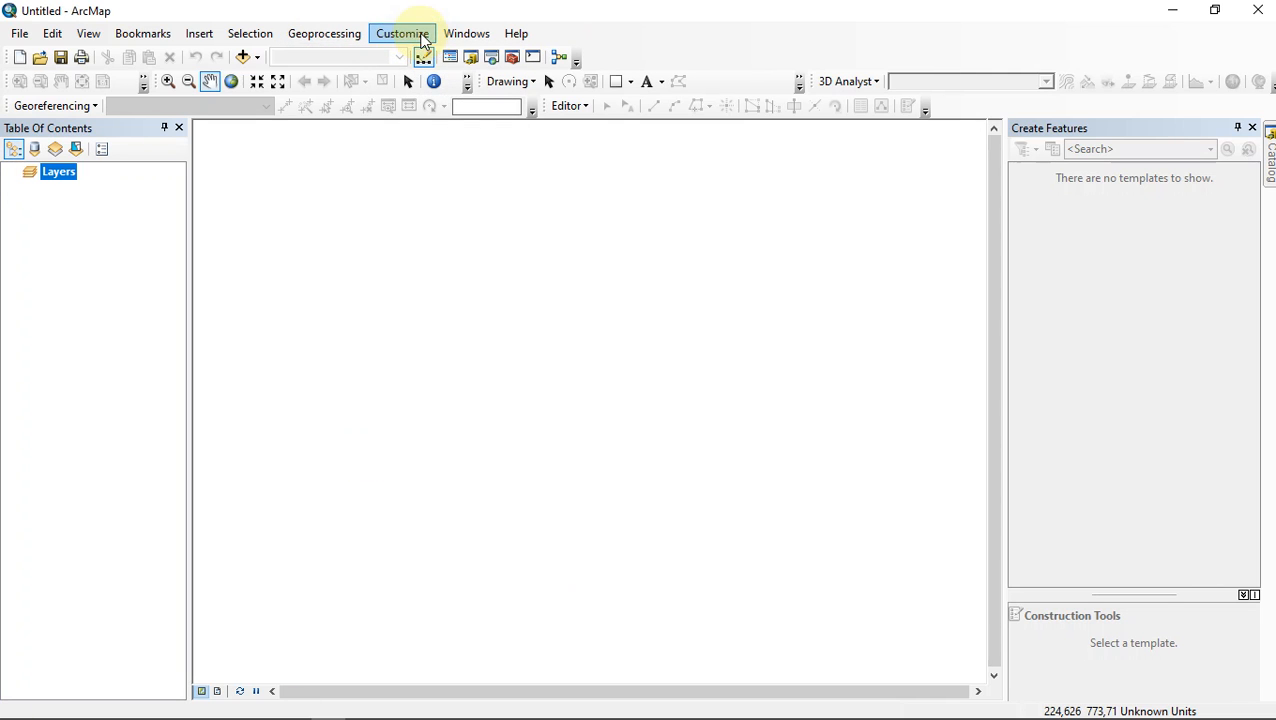
click(418, 33)
mouse_move(462, 55)
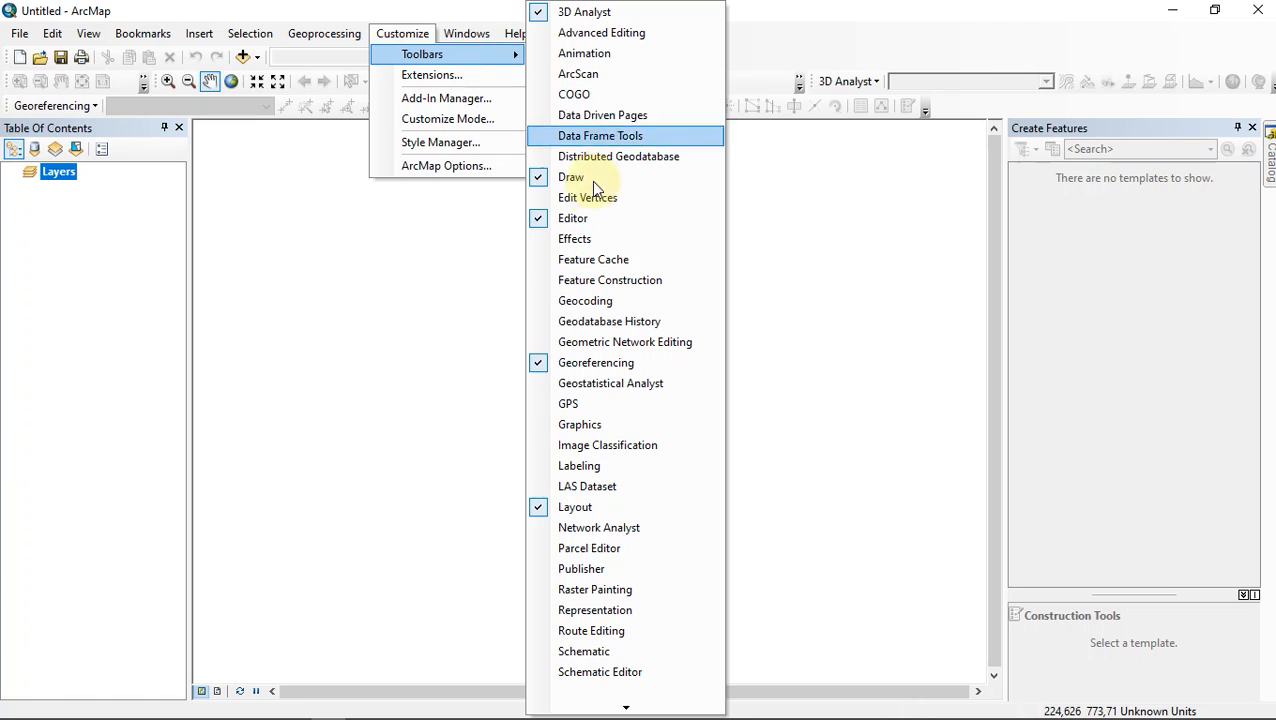
click(548, 312)
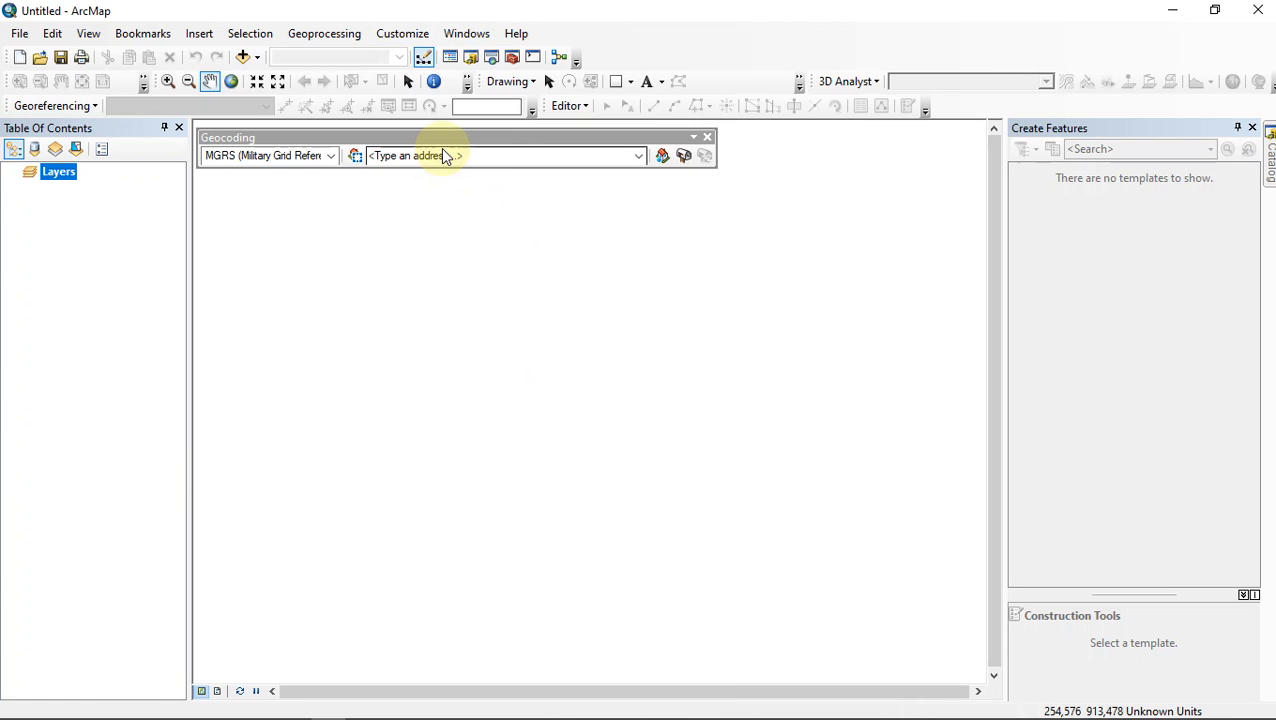
drag(445, 138, 754, 73)
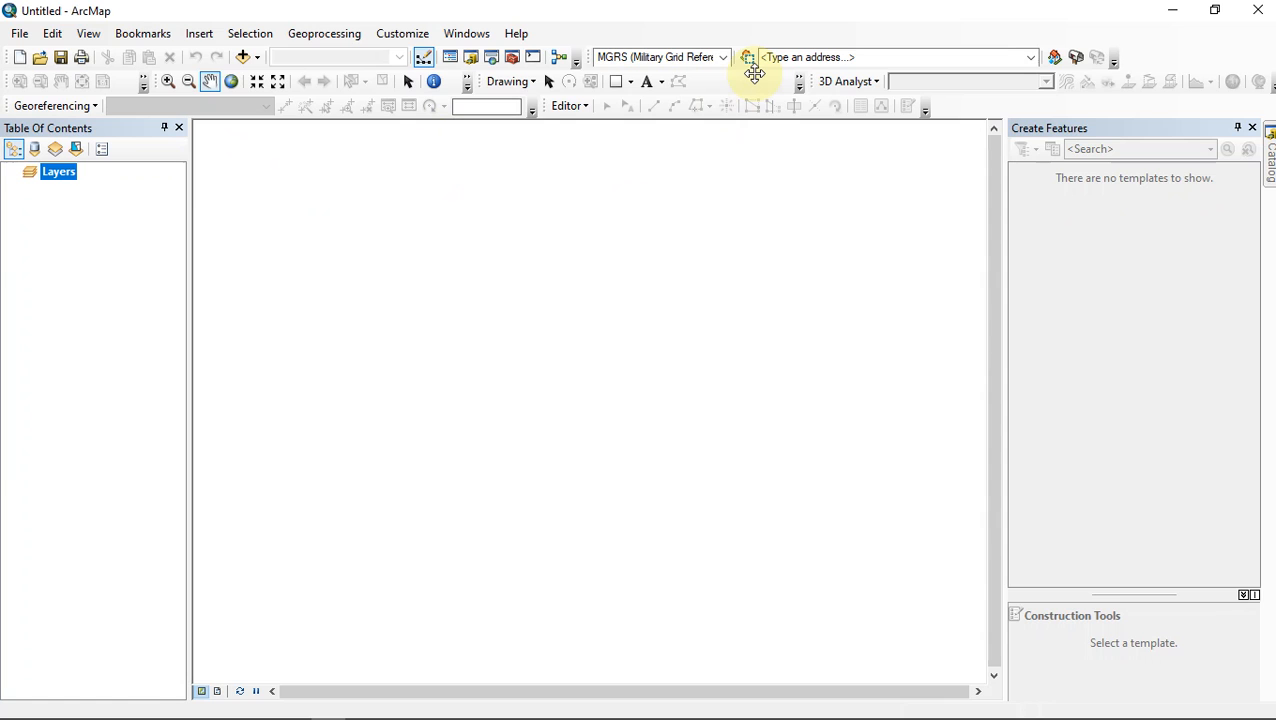
Hide the Geocoding toolbar
click(390, 36)
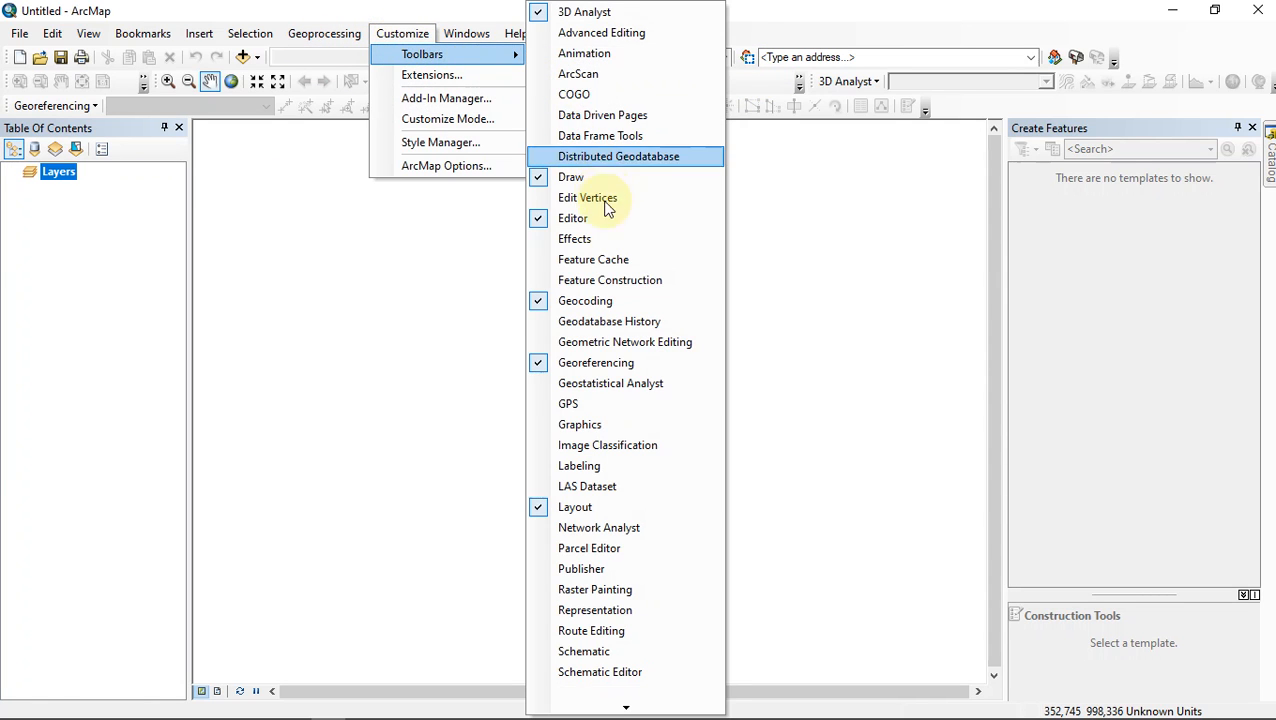
click(540, 299)
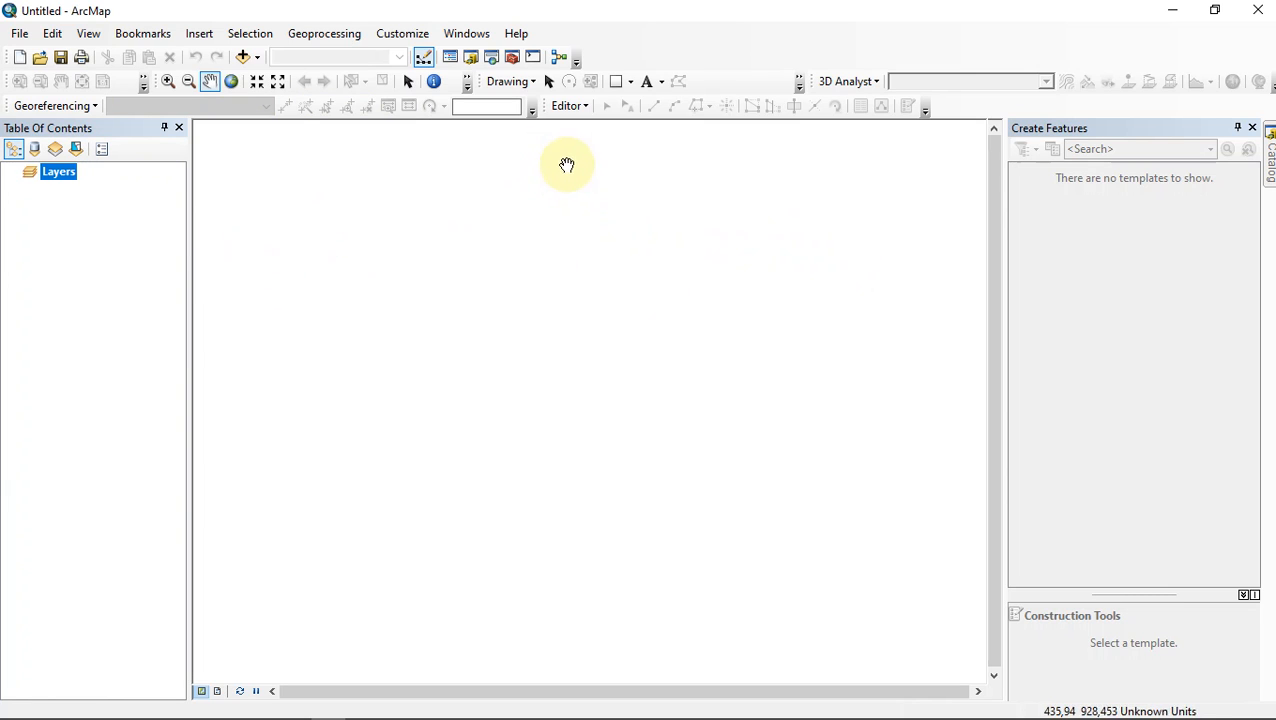
Open ArcToolbox, examine the toolsets inside 3D Analyst Tools, and close the toolbox window
click(511, 57)
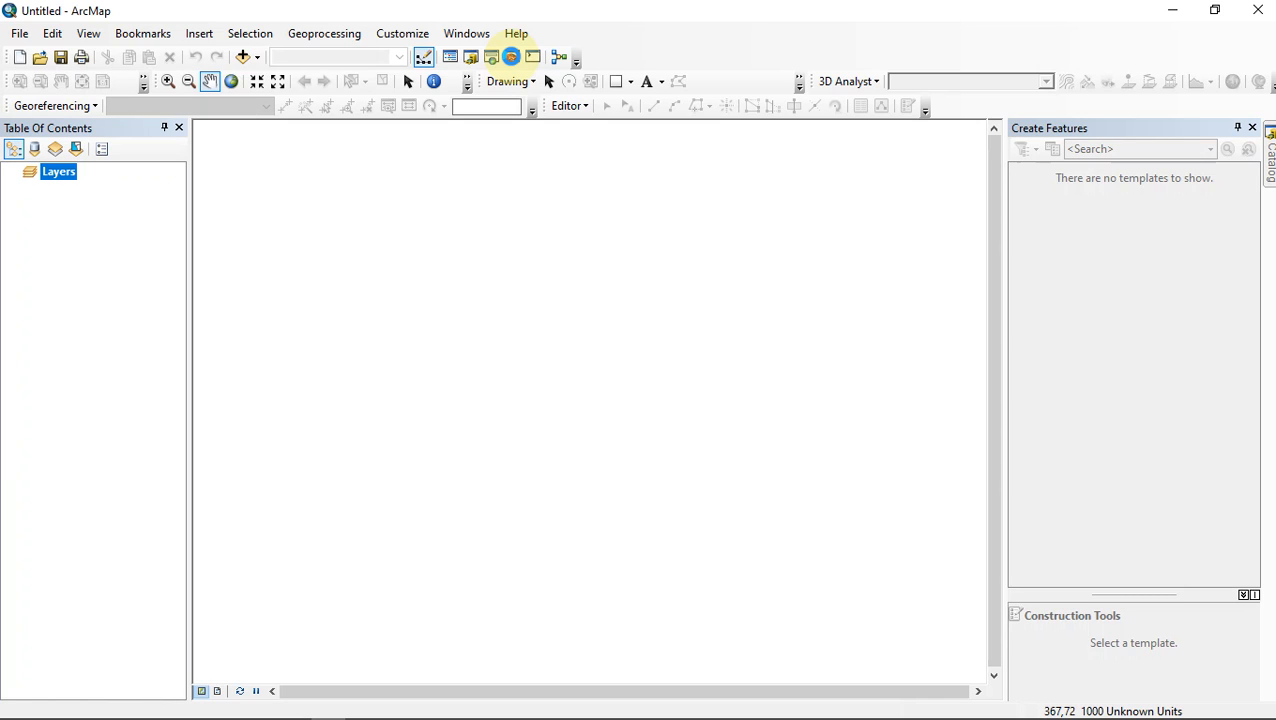
click(511, 57)
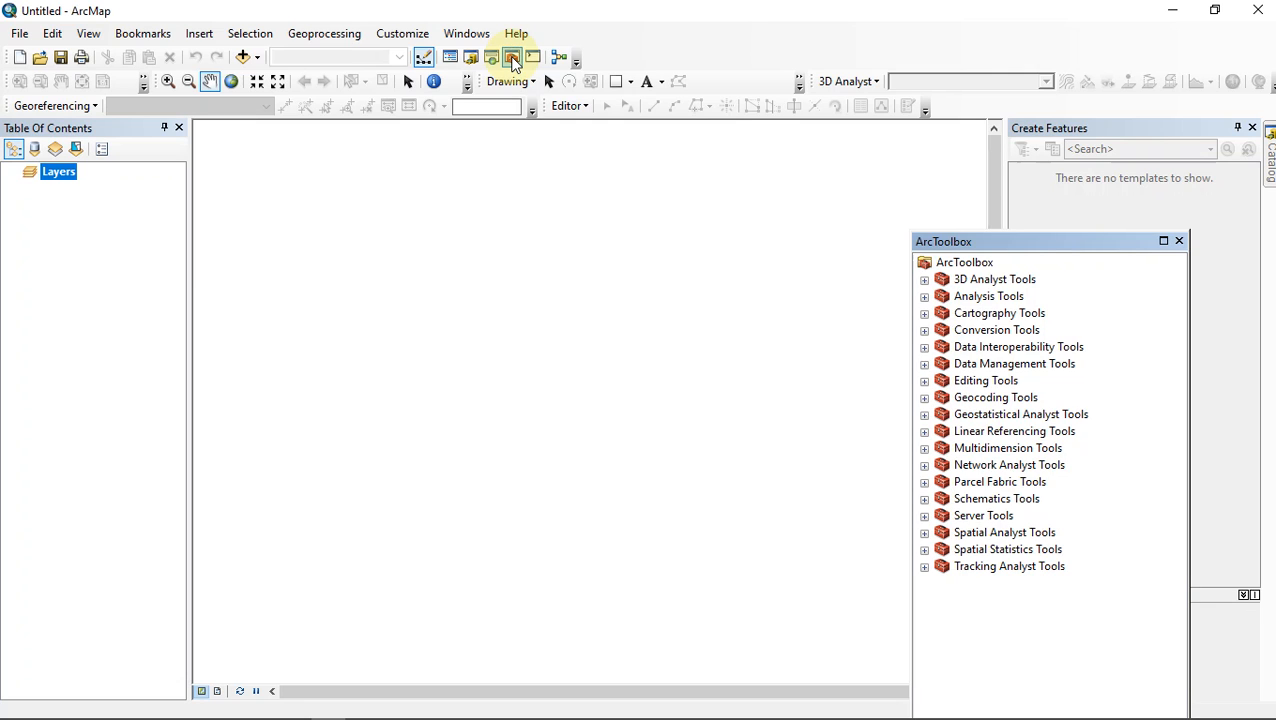
click(924, 281)
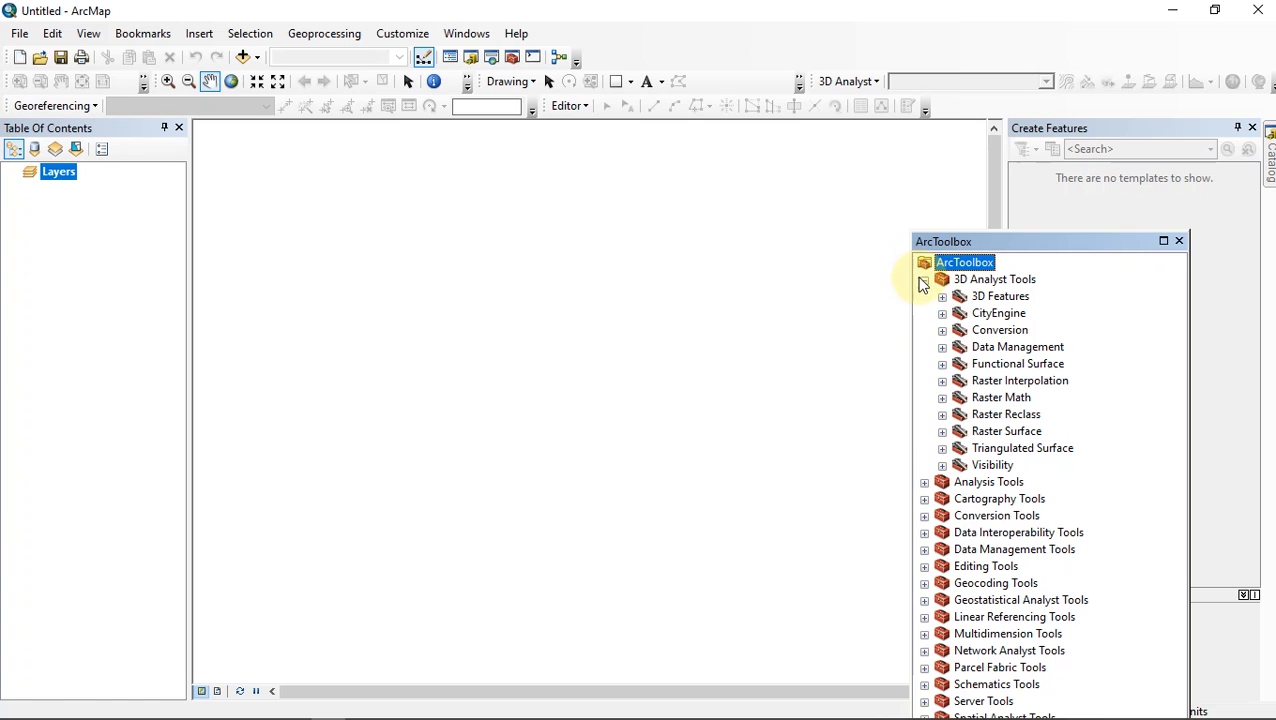
click(924, 281)
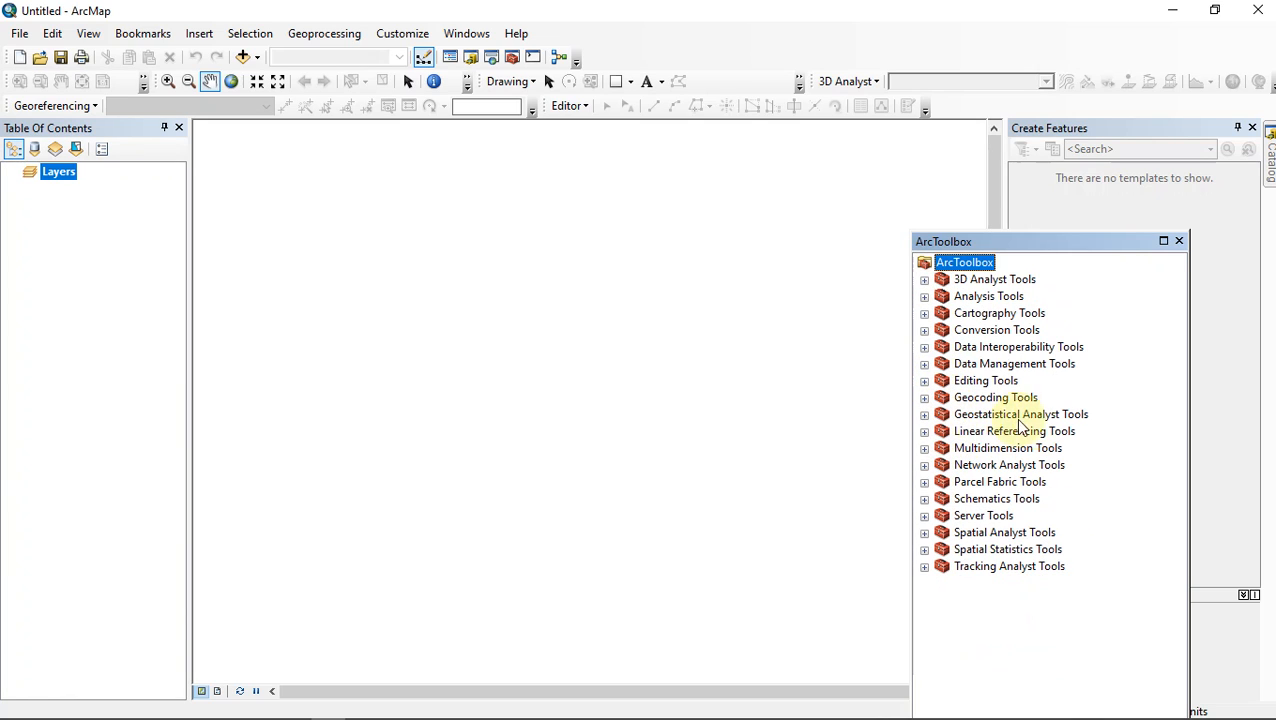
click(1179, 241)
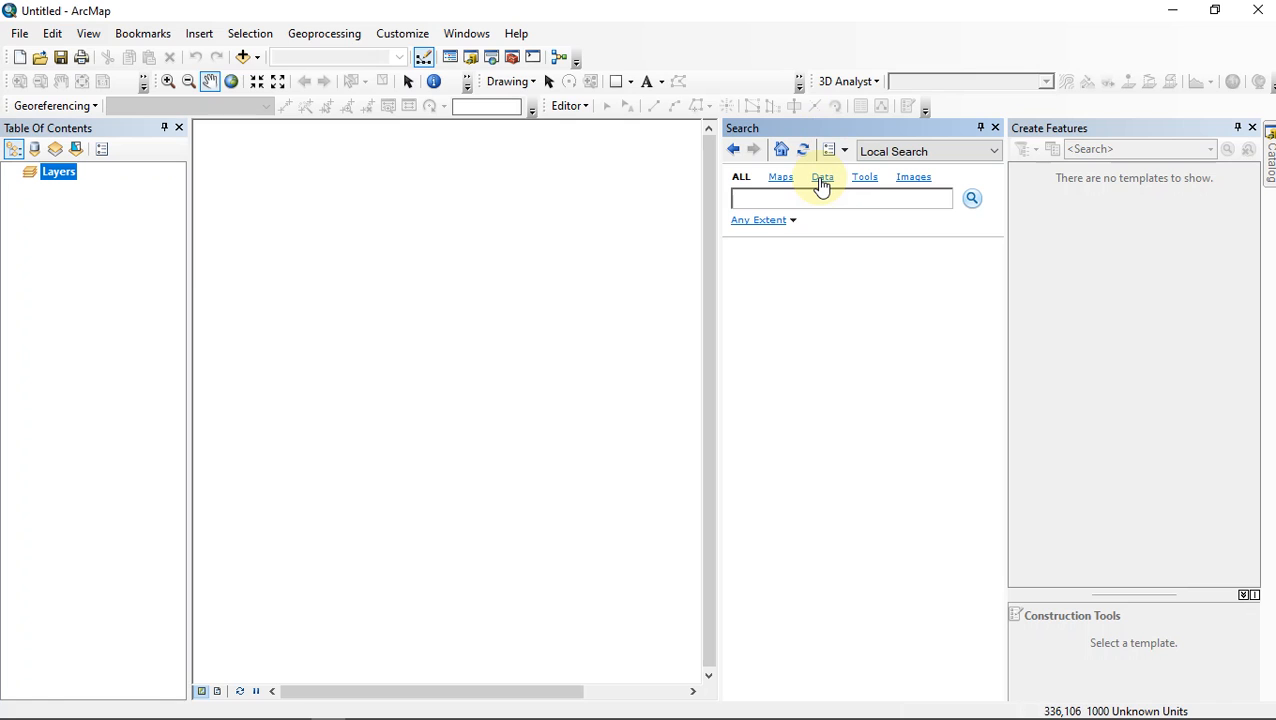
Run local searches for "smooth" and for "contour" to find the matching geoprocessing tools
text(smooth)
click(972, 198)
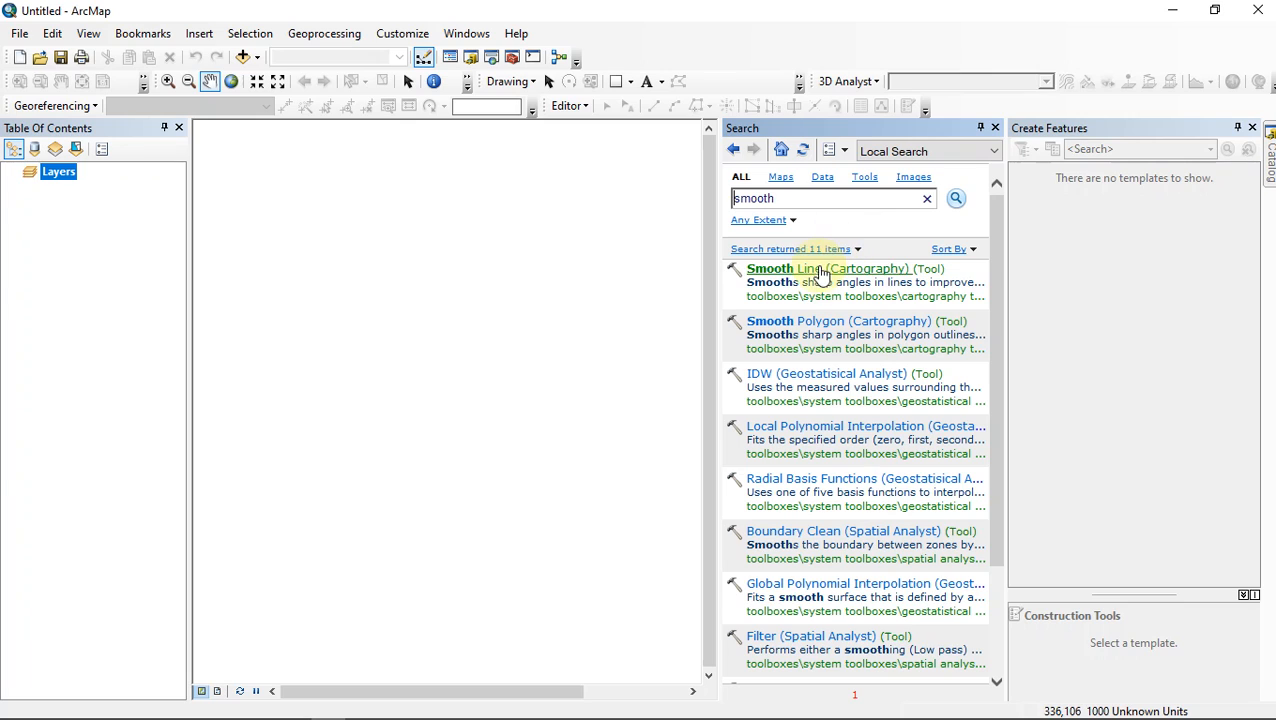
drag(806, 202, 683, 194)
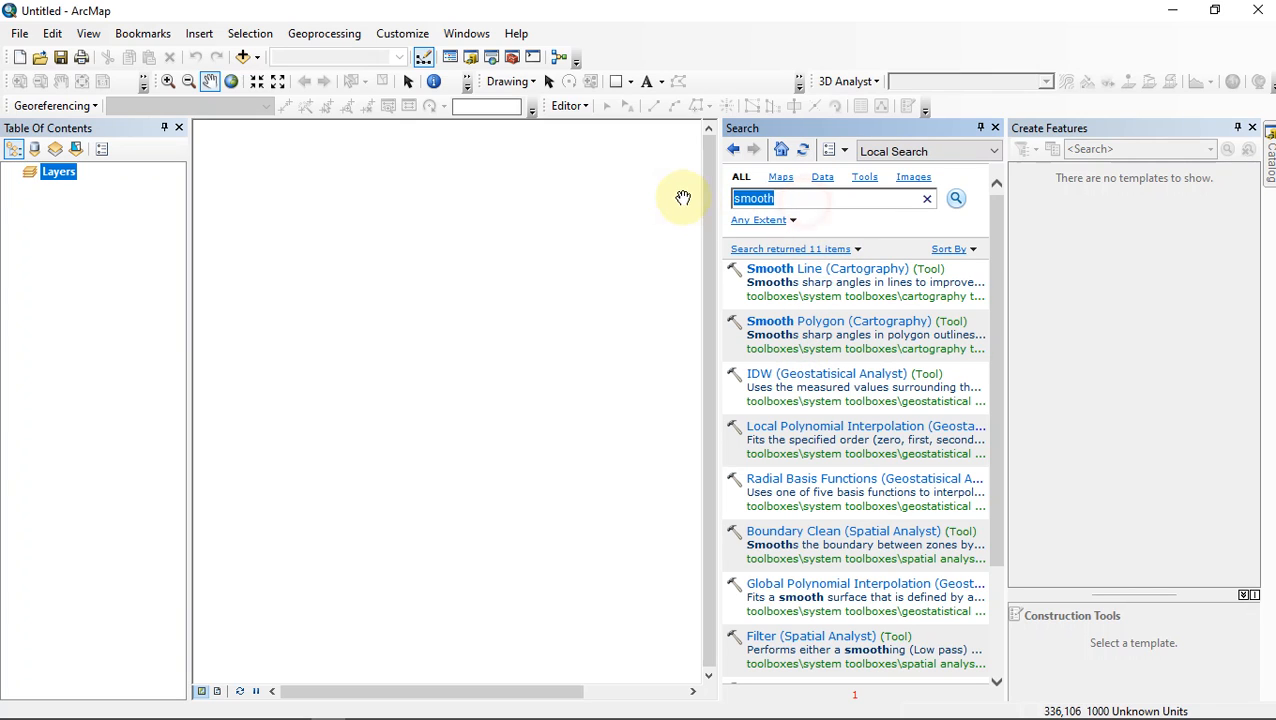
key(BackSpace)
text(contour)
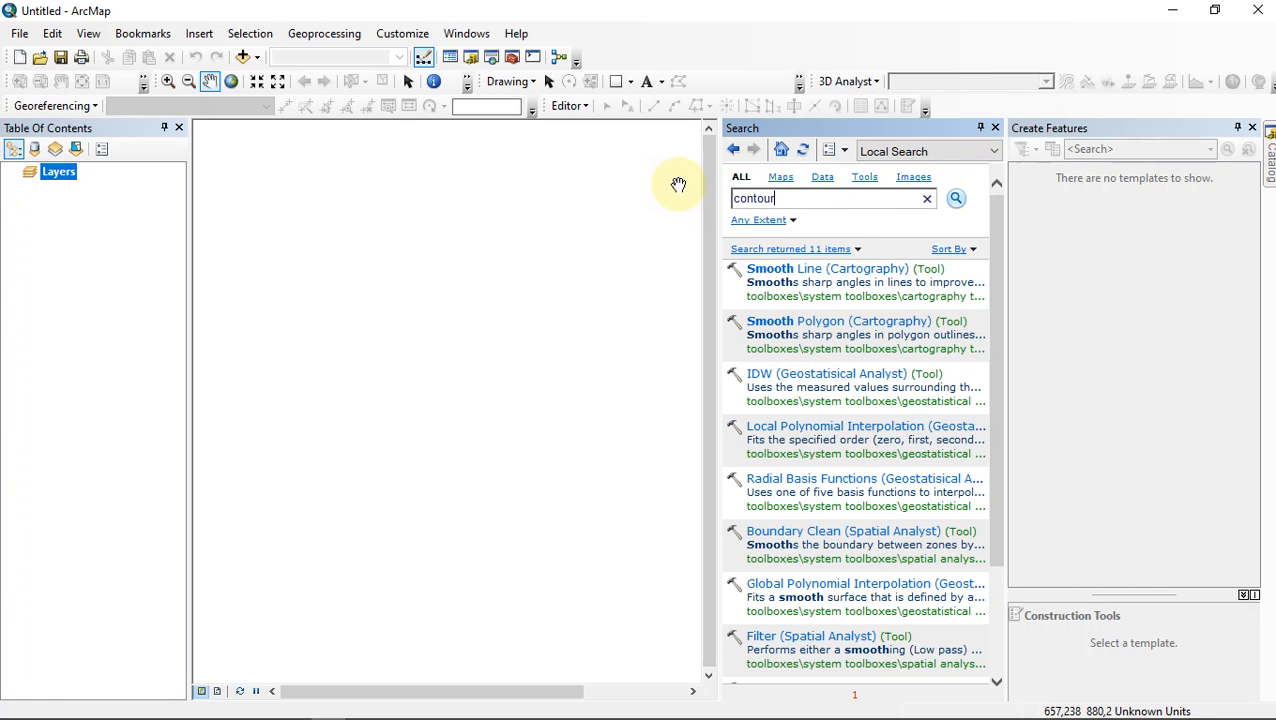
click(956, 198)
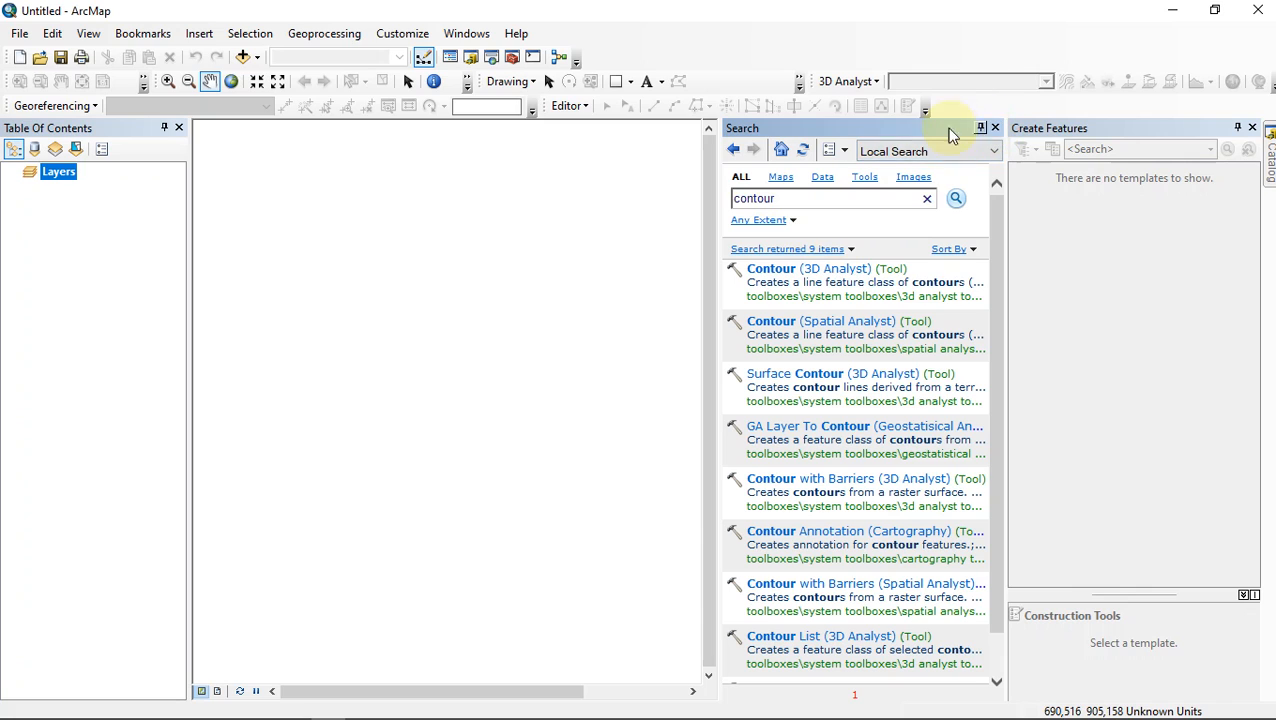
Close the Create Features window and dock the Search window so that it auto-hides next to Catalog
drag(895, 133, 1232, 367)
drag(1155, 372, 1228, 413)
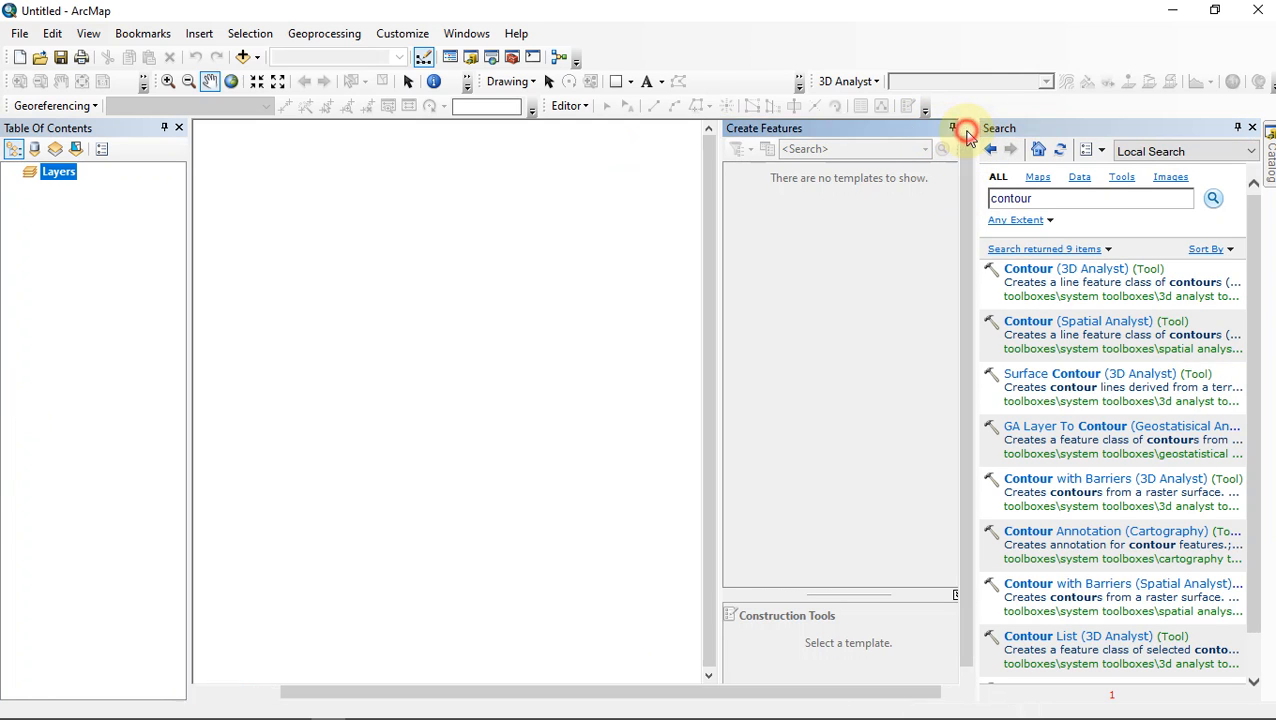
click(966, 129)
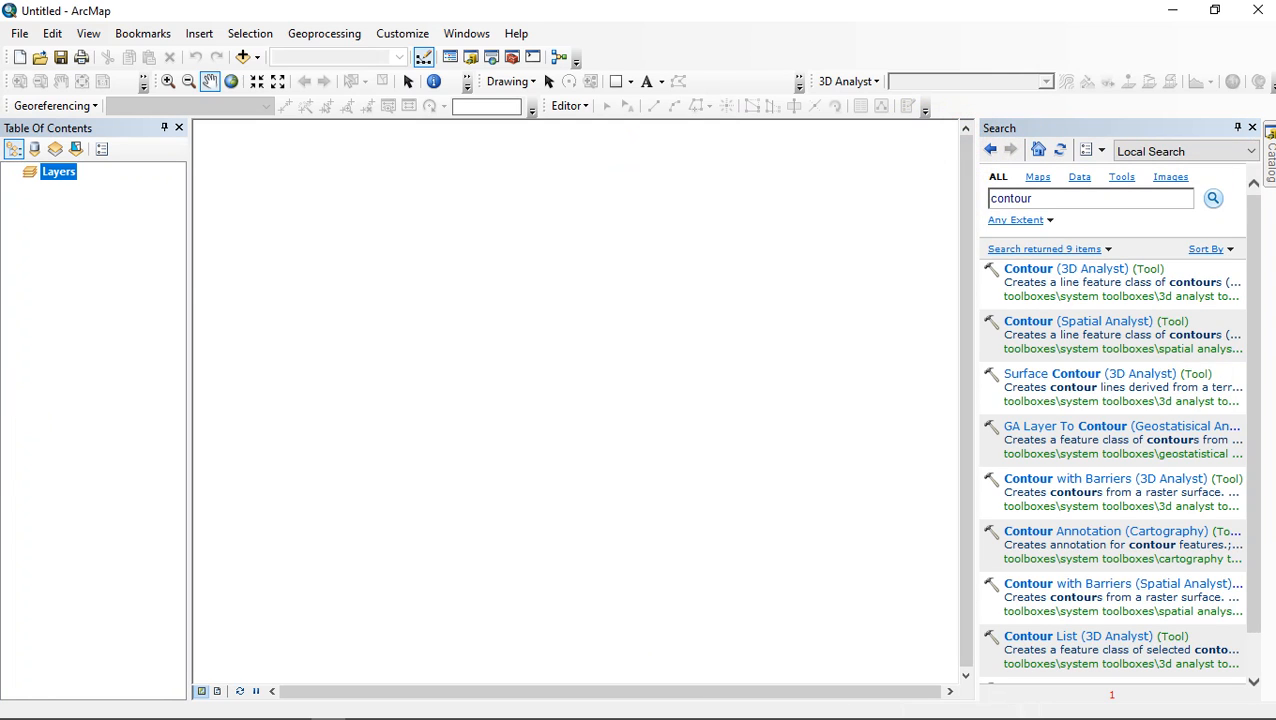
click(1237, 127)
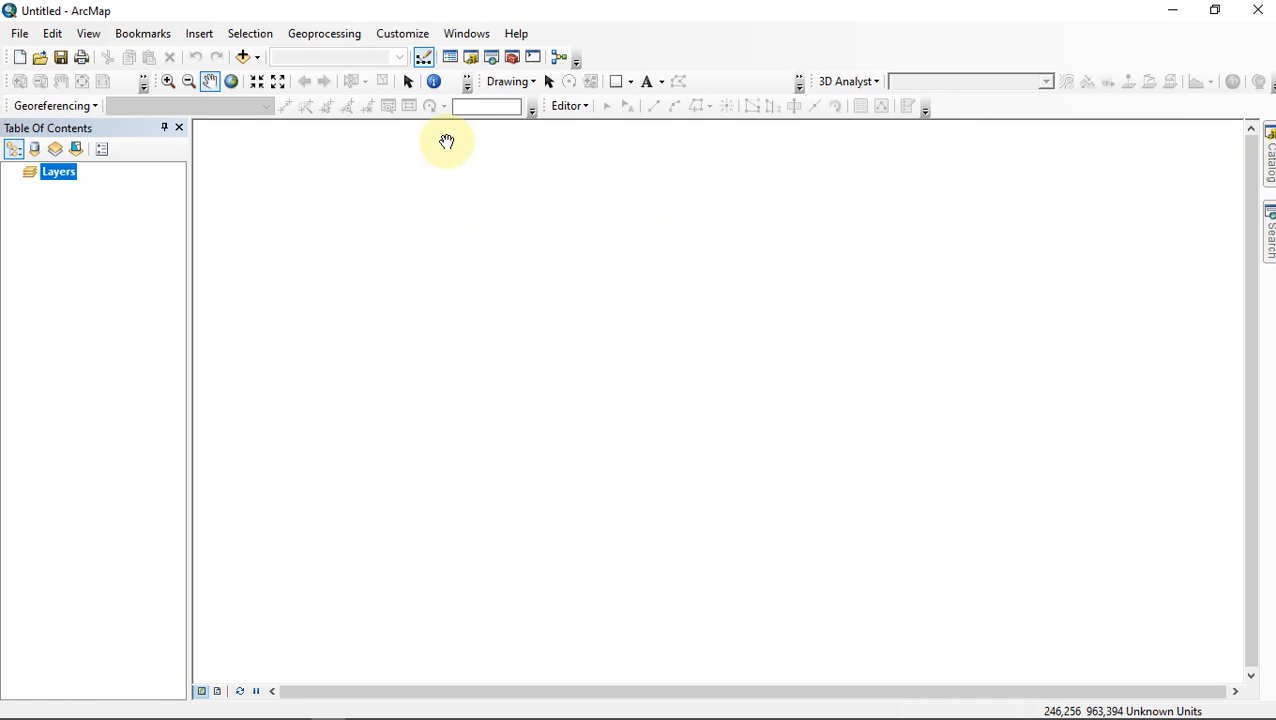
click(432, 717)
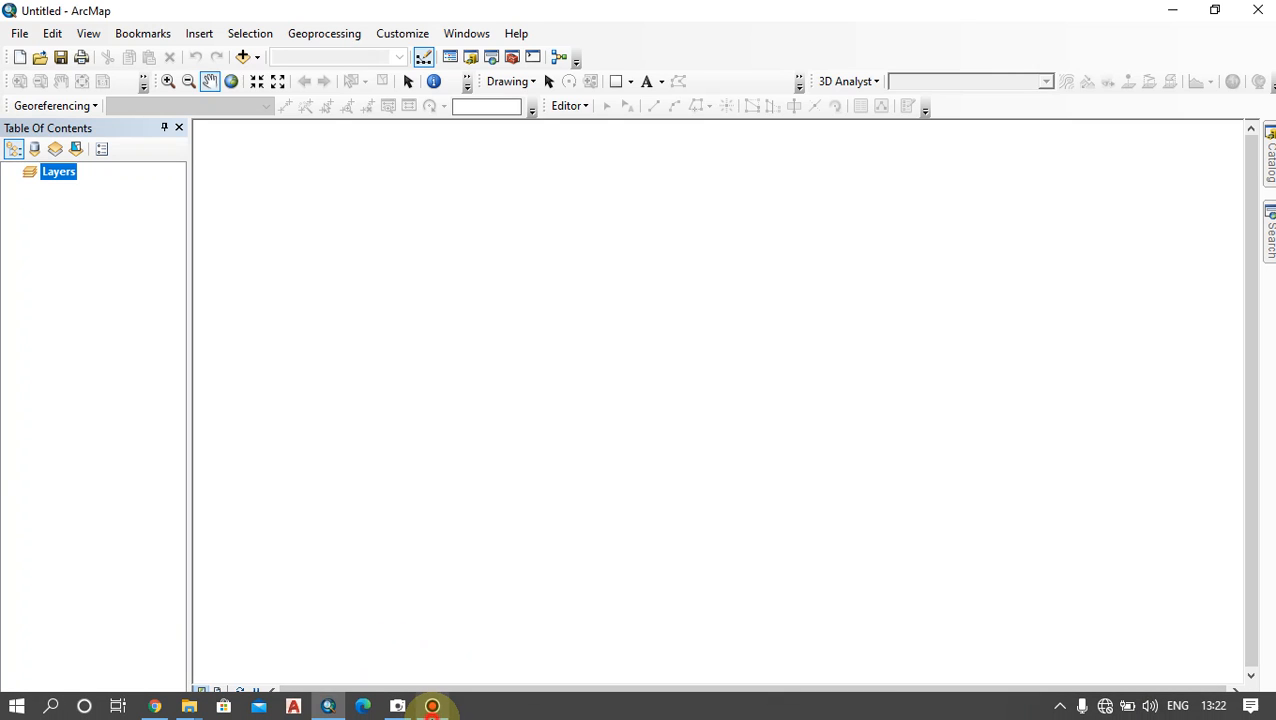
click(432, 716)
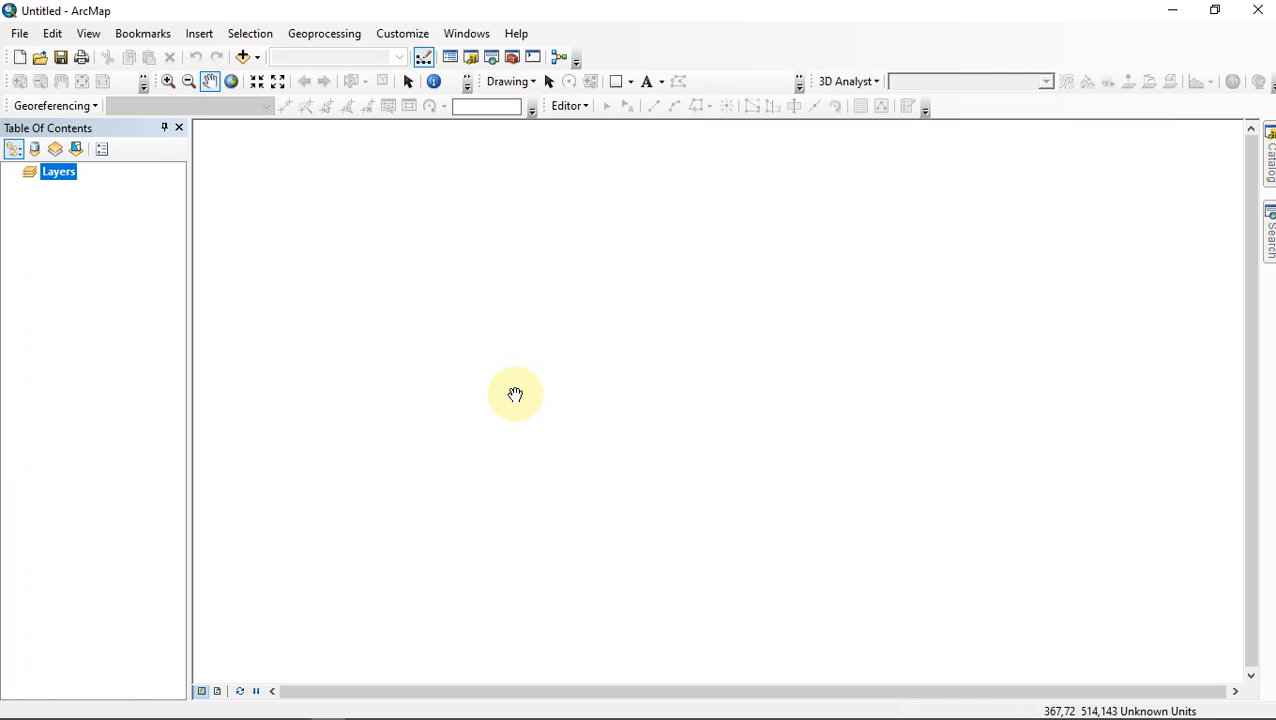
Open the data frame's coordinate system properties and compare the favorites WGS 1984 and WGS 1984 UTM Zone 51S
right_click(493, 197)
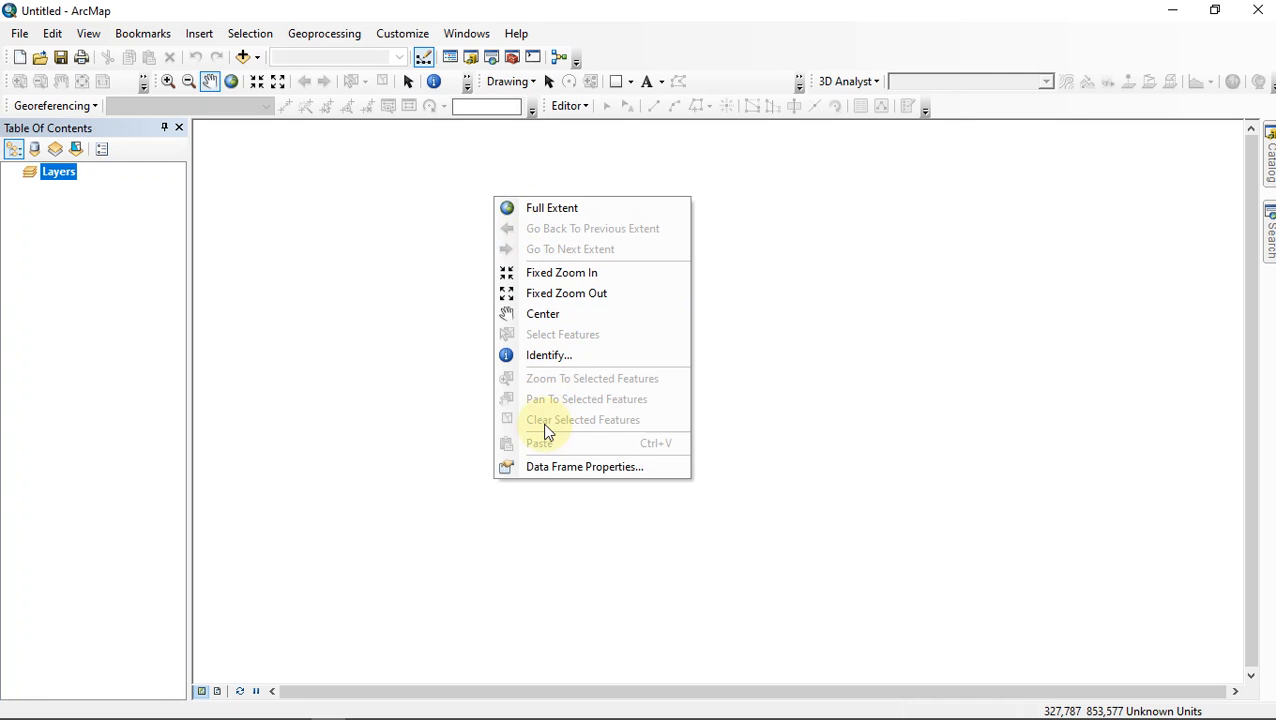
click(554, 467)
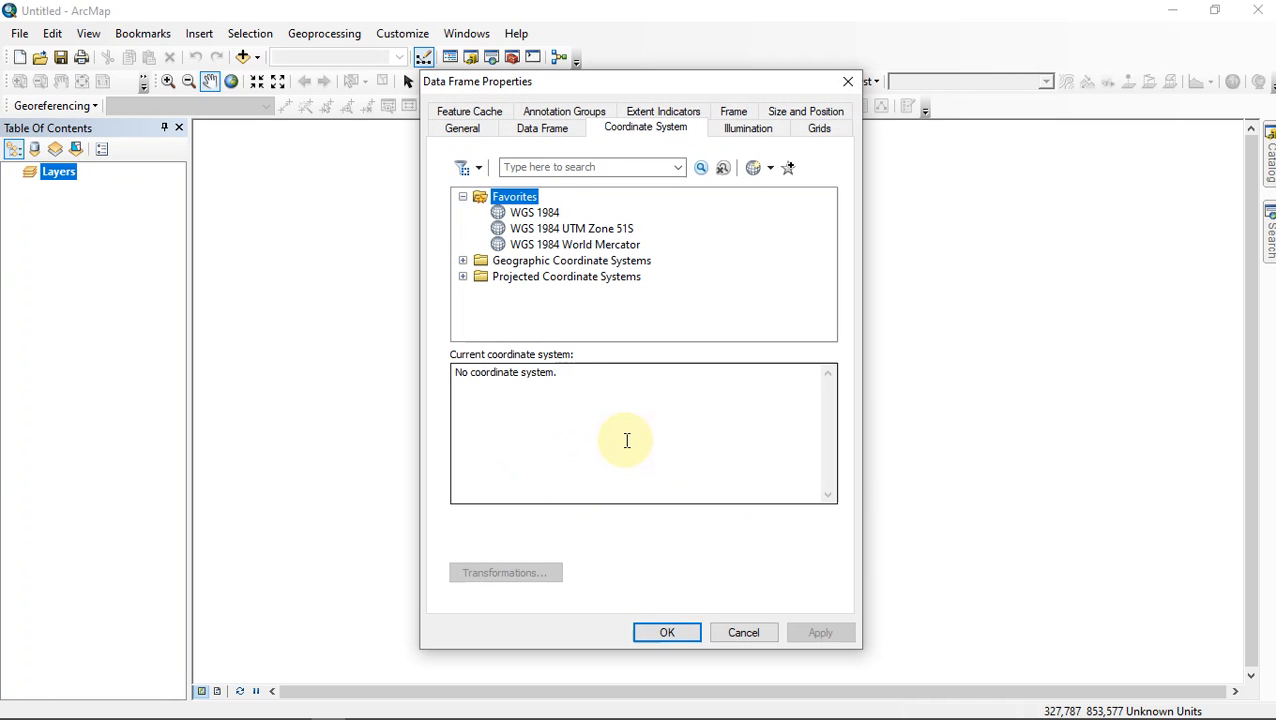
click(522, 216)
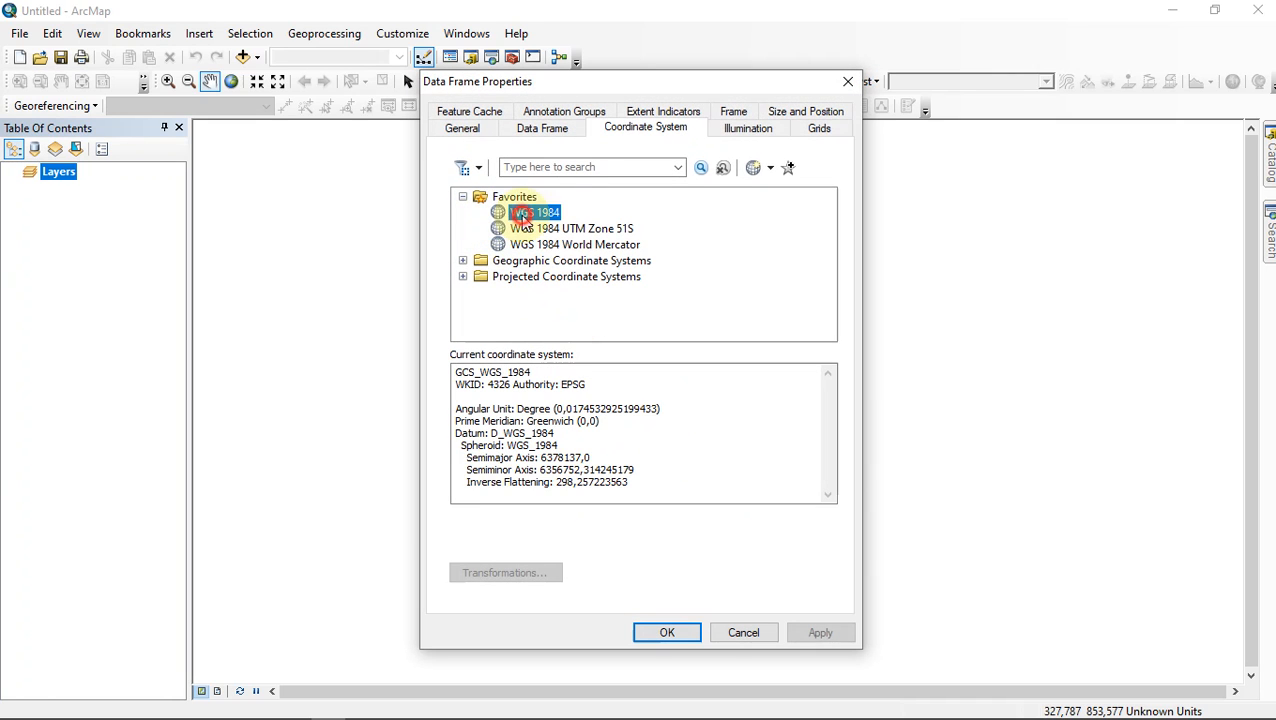
click(528, 229)
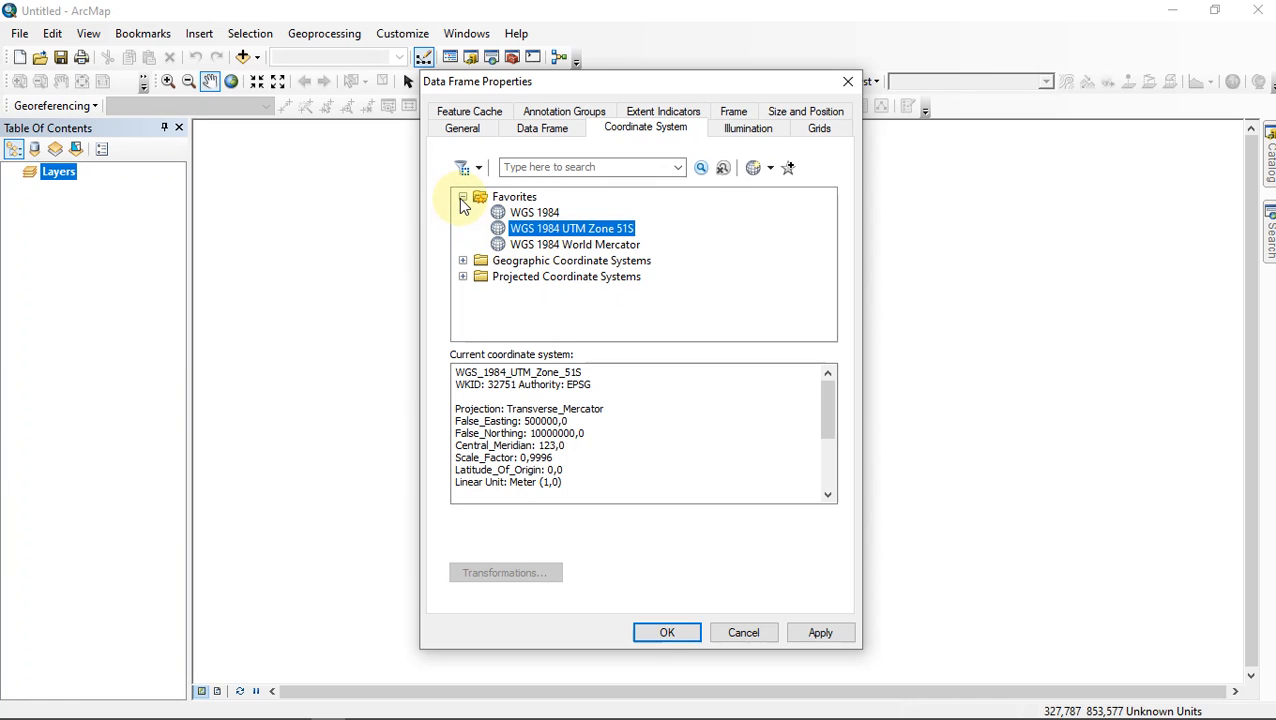
click(520, 213)
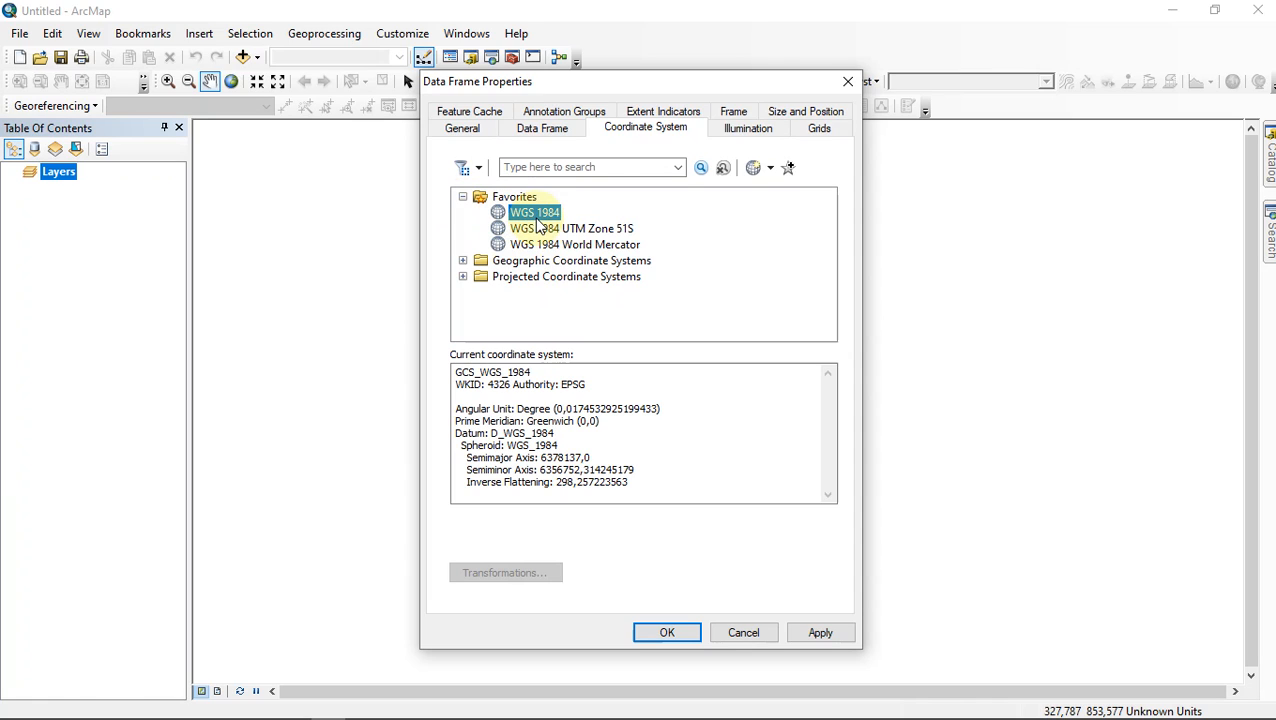
Select WGS 1984 from the World folder of Geographic Coordinate Systems and collapse the geographic list
click(464, 261)
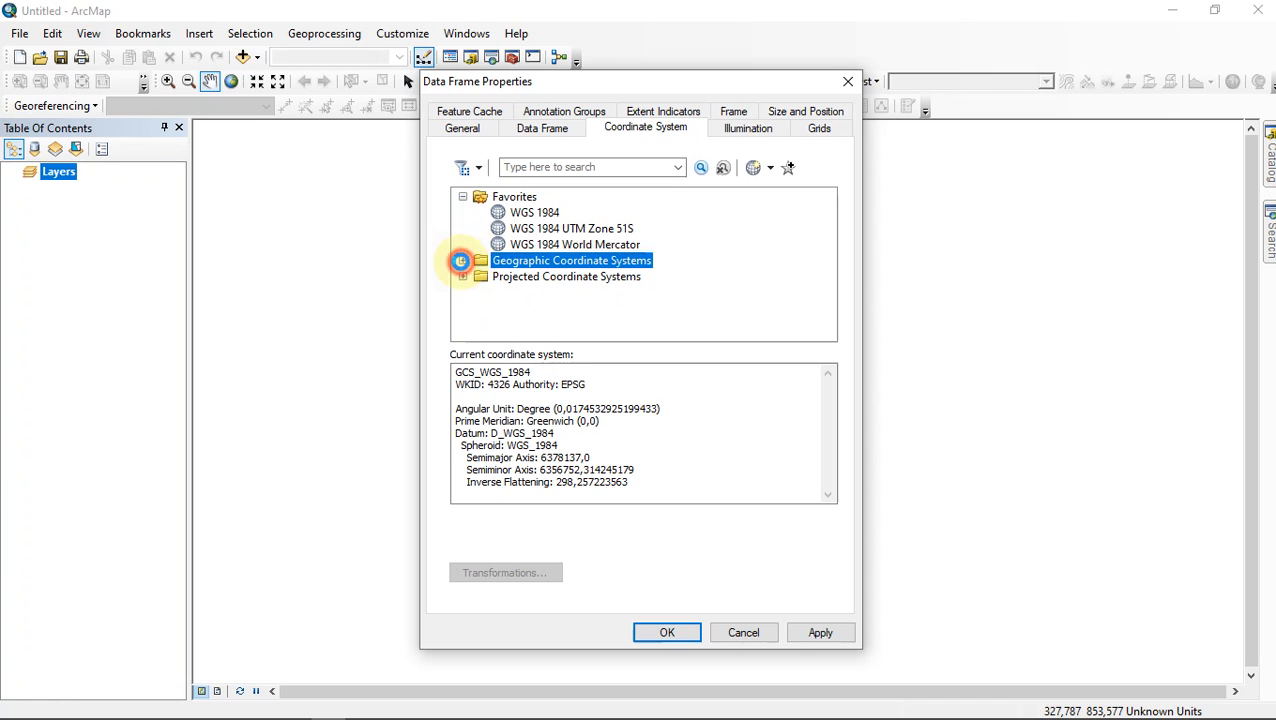
scroll(518, 270, down, 3)
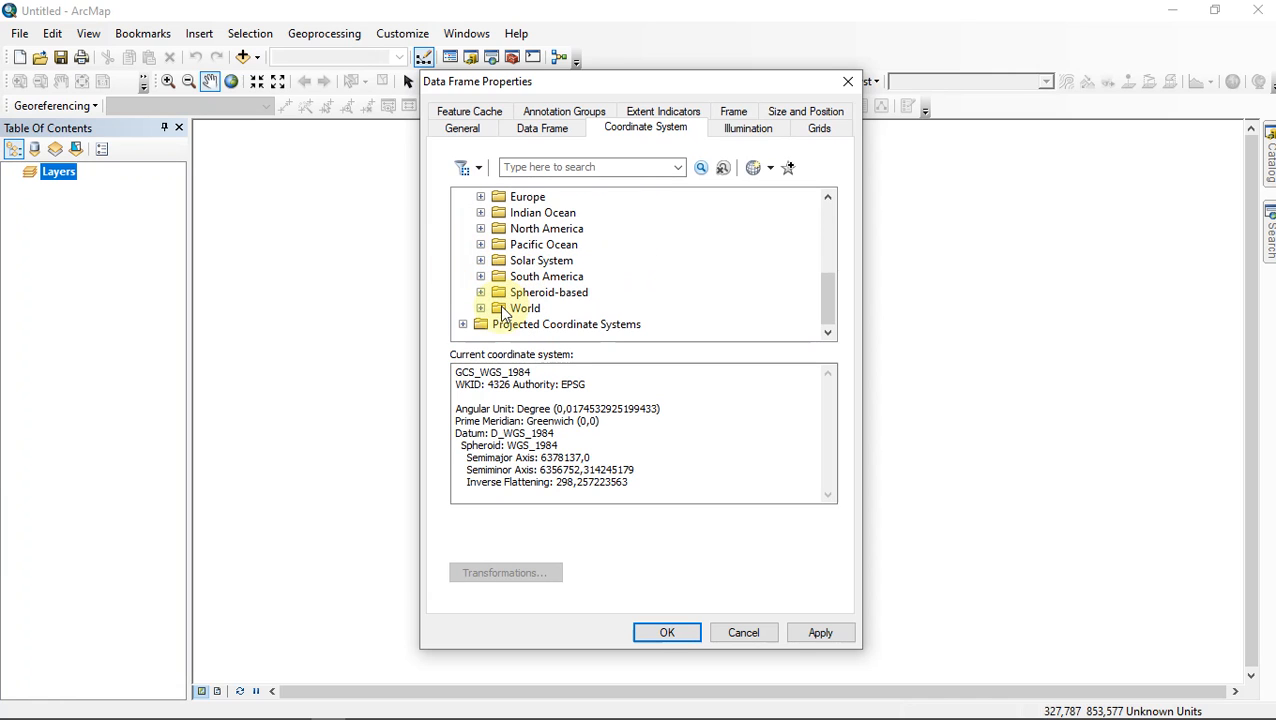
click(482, 308)
scroll(550, 290, down, 2)
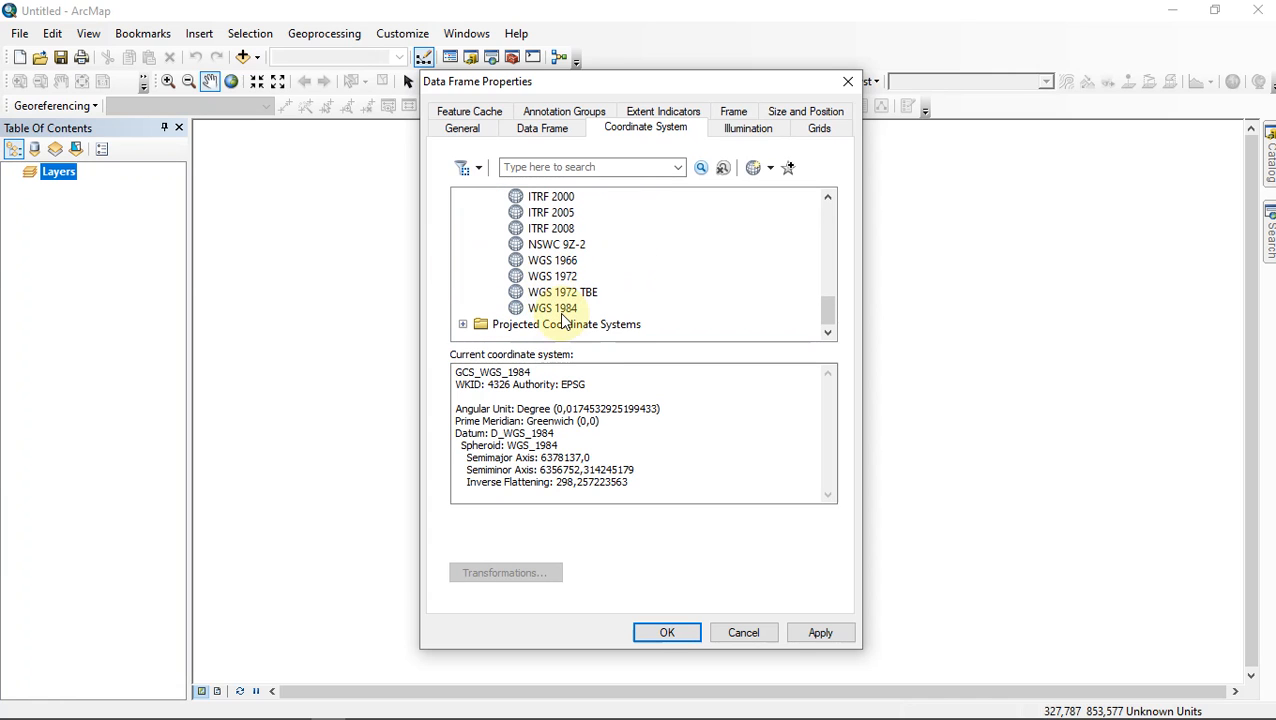
click(559, 309)
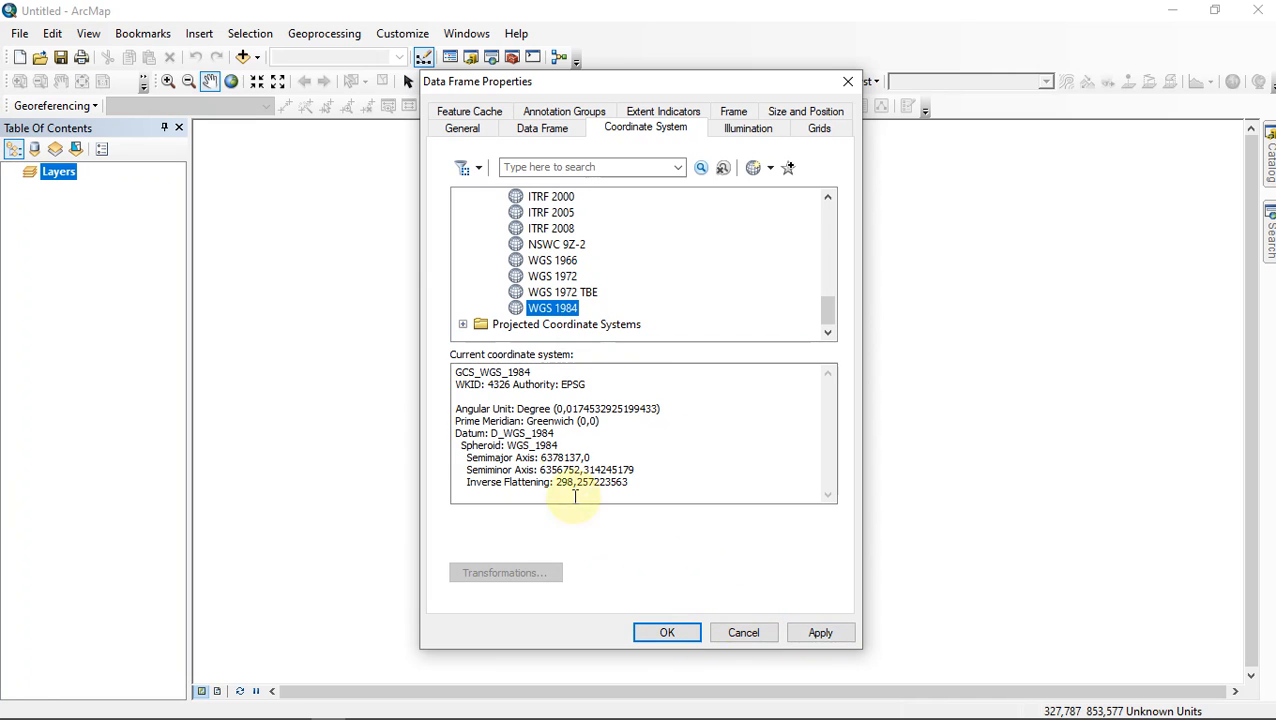
scroll(513, 300, up, 10)
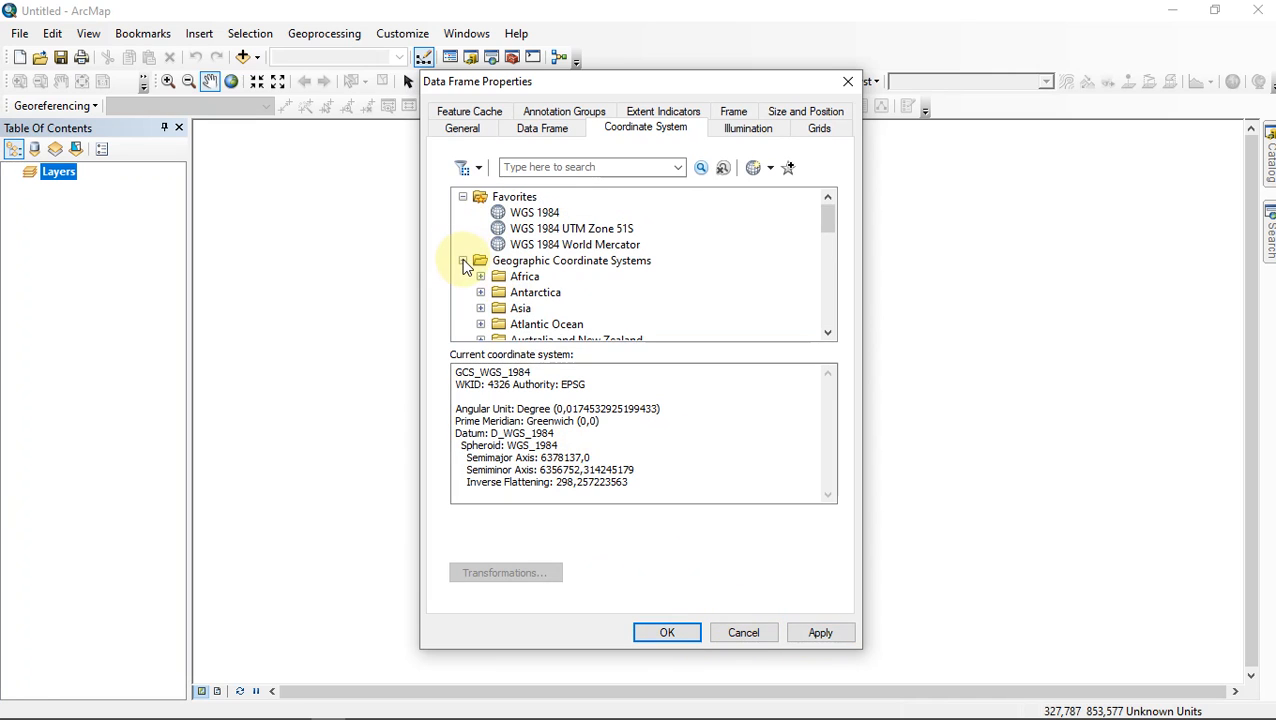
click(463, 260)
Select the favorite WGS 1984 UTM Zone 51S and examine the WGS 1984 hemisphere folders under UTM in Projected Coordinate Systems
click(552, 245)
click(553, 231)
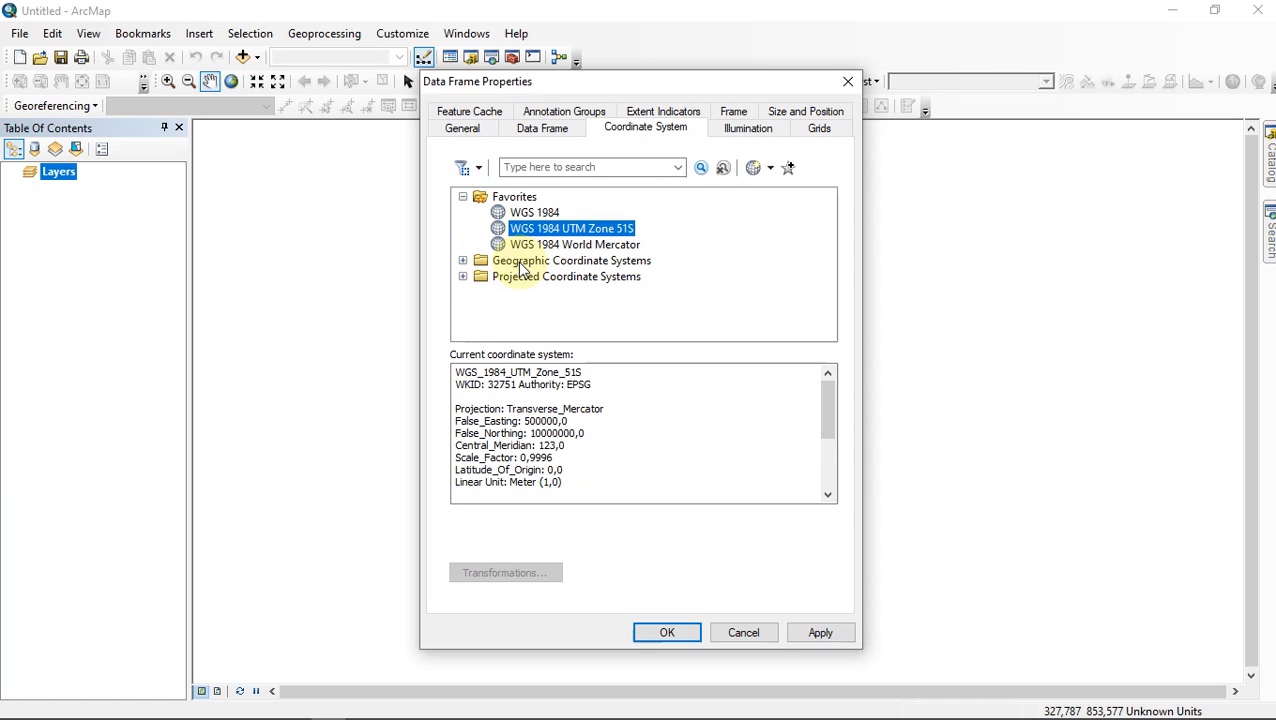
click(463, 277)
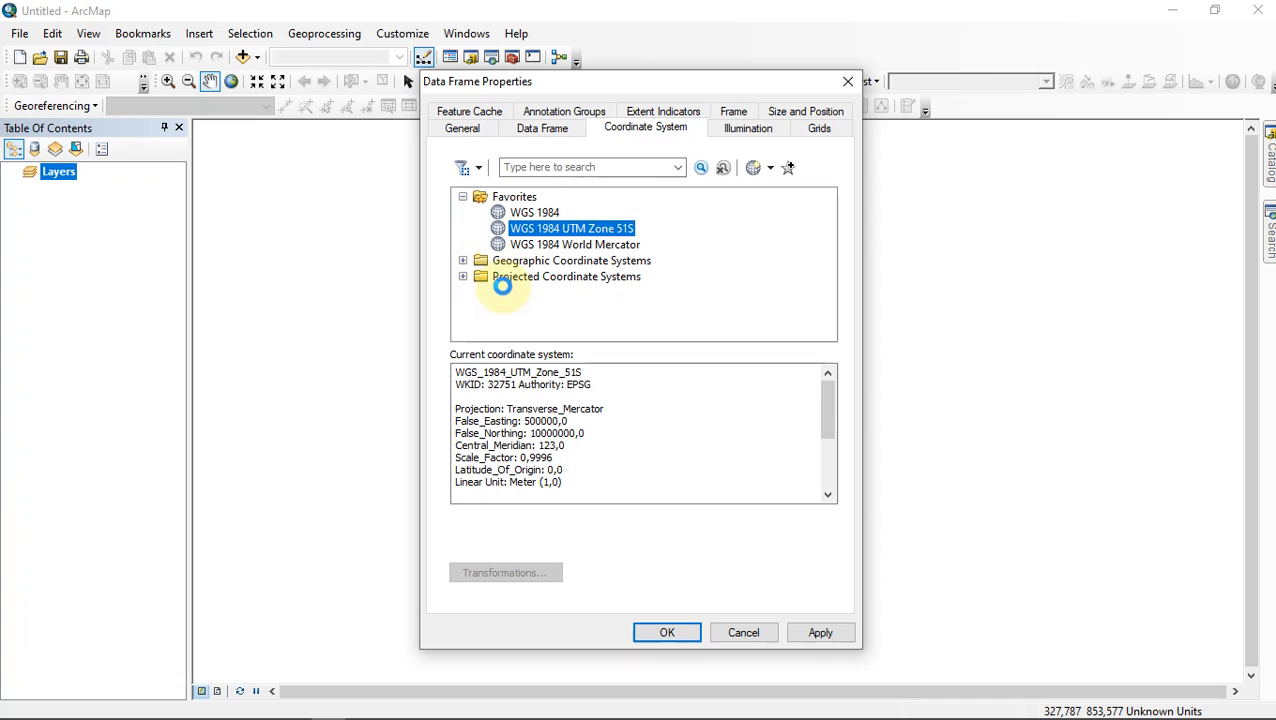
scroll(519, 280, down, 1)
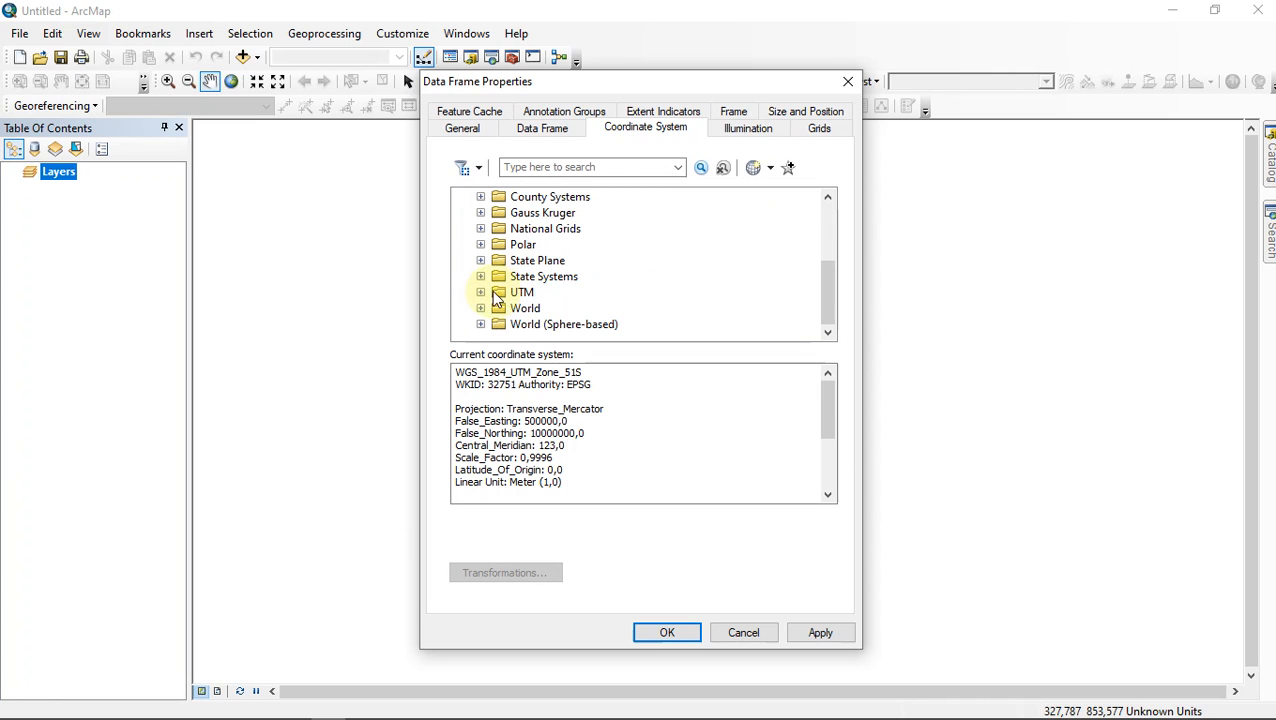
click(481, 292)
scroll(540, 276, down, 2)
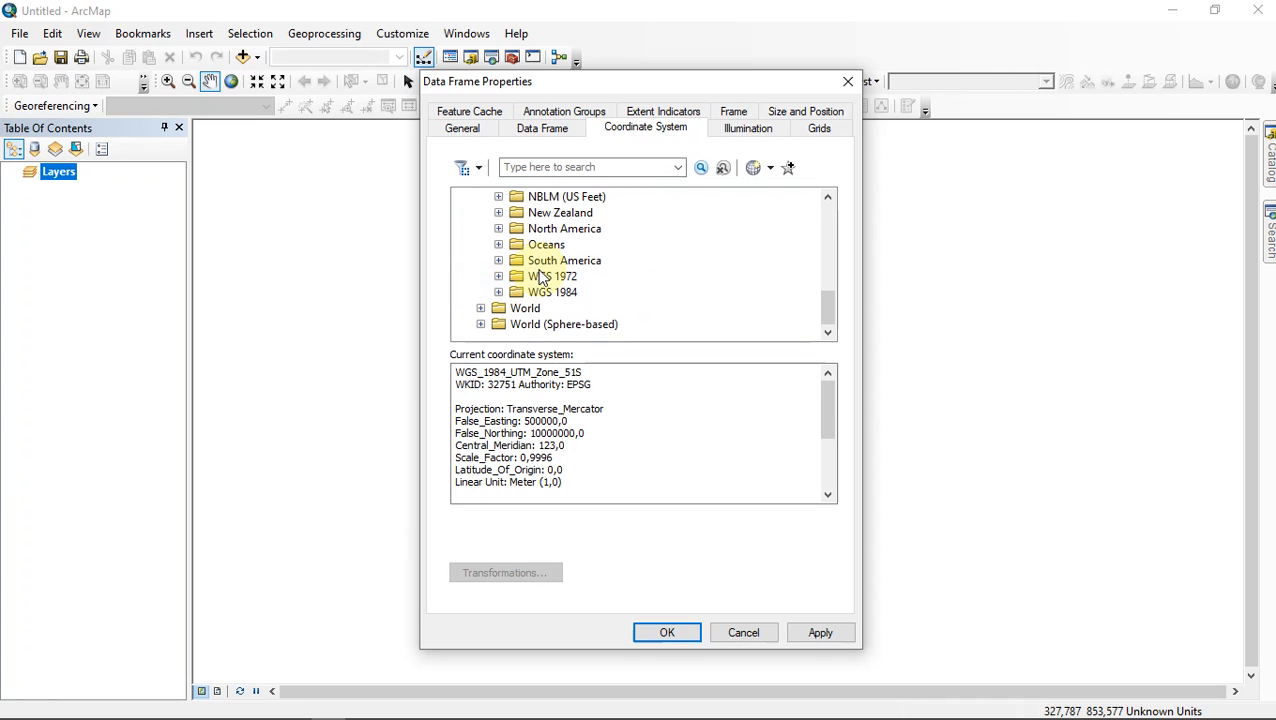
click(498, 292)
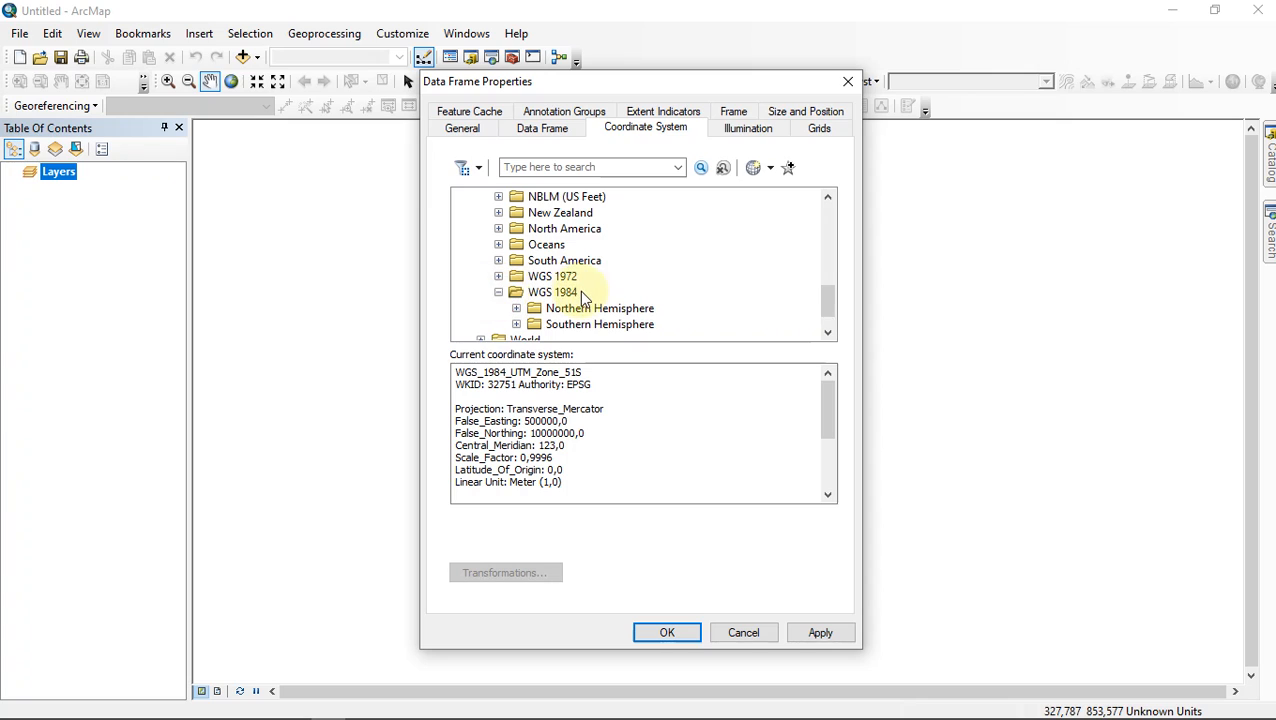
scroll(585, 300, down, 1)
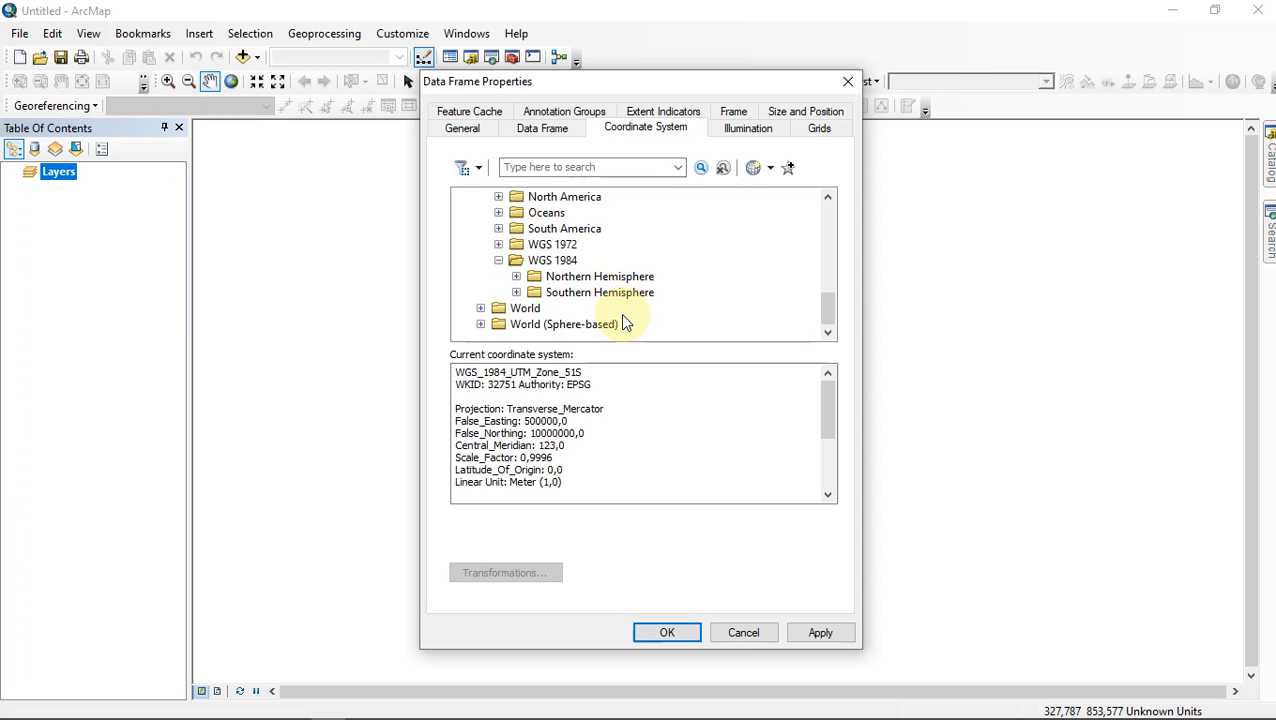
click(580, 277)
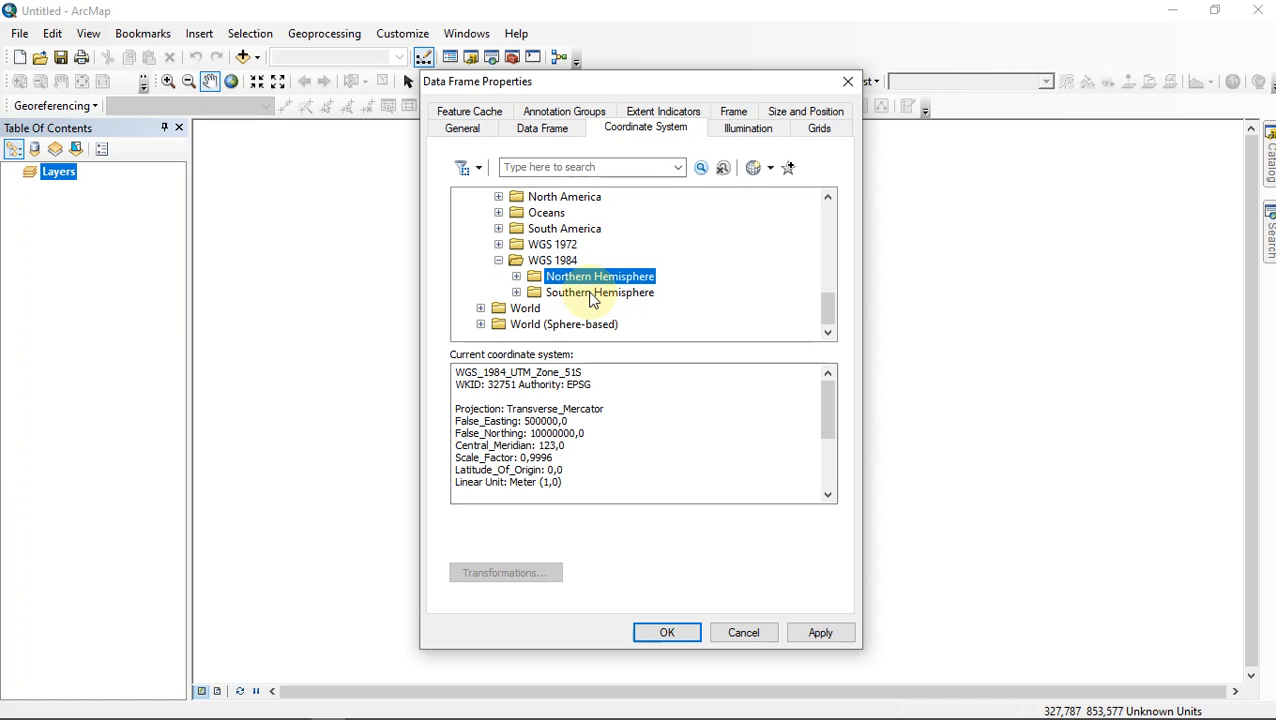
click(590, 295)
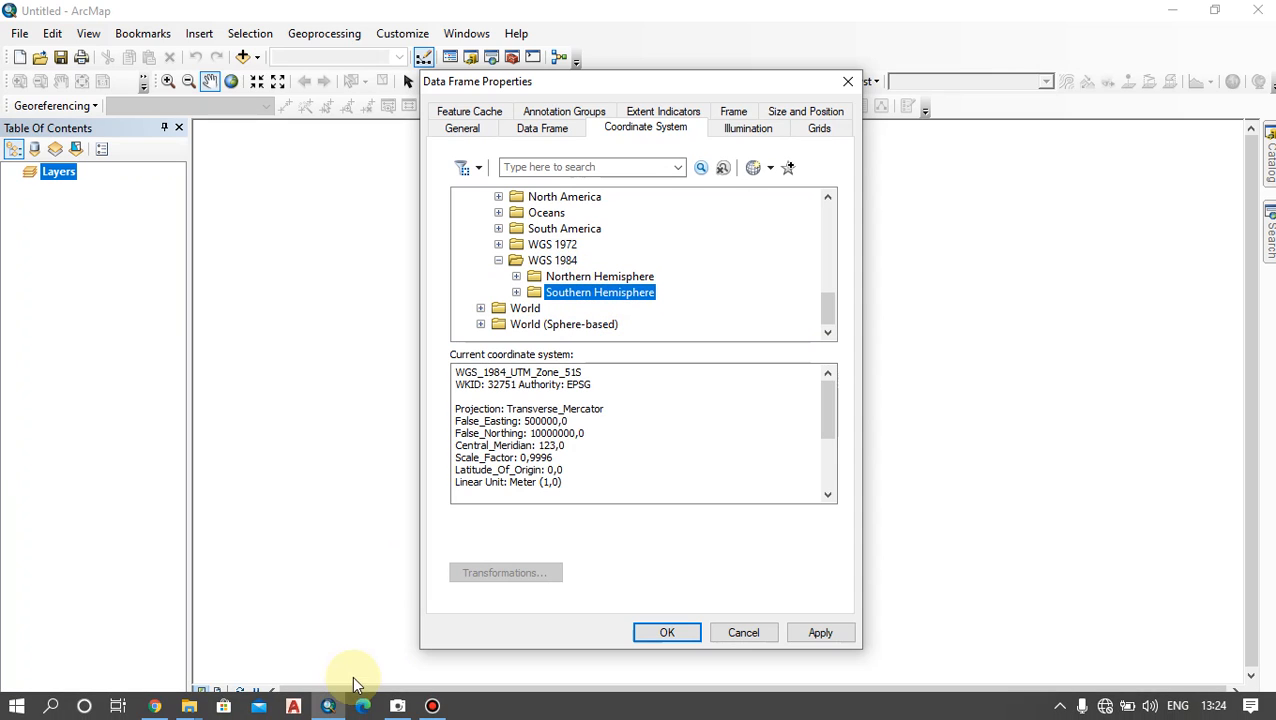
Switch to Chrome to examine the map of Indonesia's UTM zones and return to ArcMap
click(157, 708)
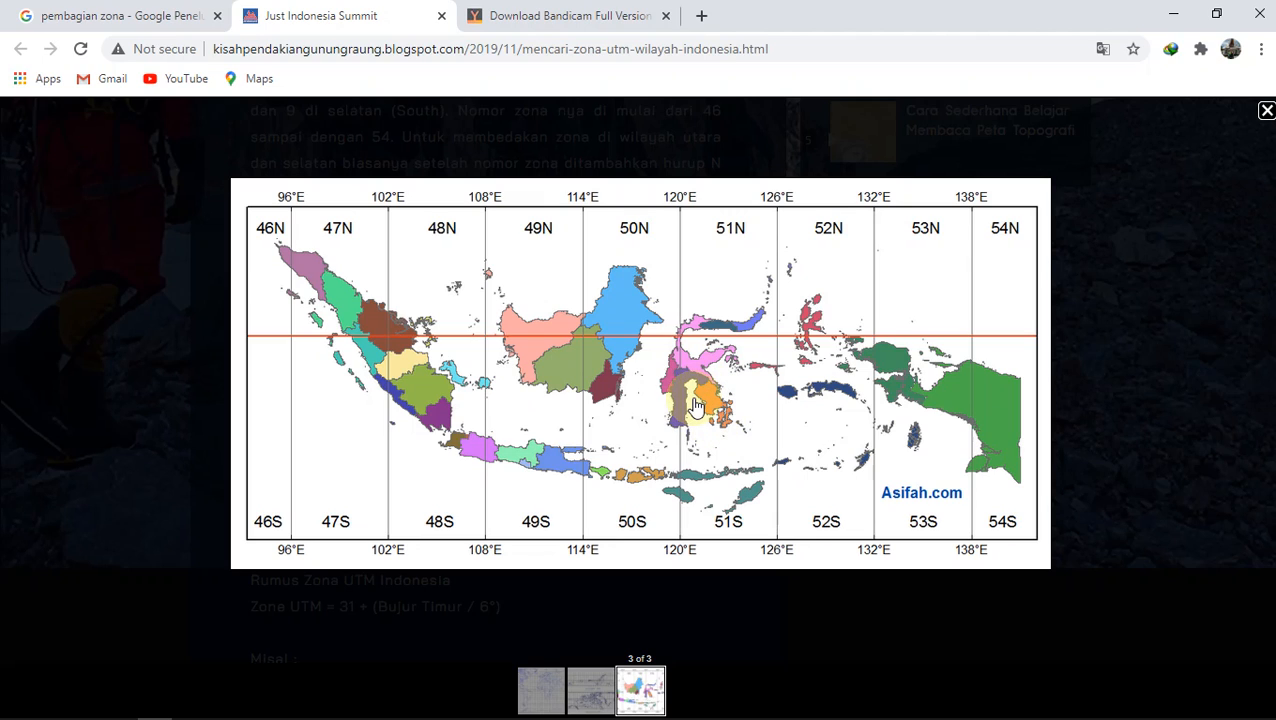
click(1160, 16)
Apply WGS 1984 UTM Zone 51S from the UTM Southern Hemisphere folder as the data frame's coordinate system
scroll(499, 250, up, 4)
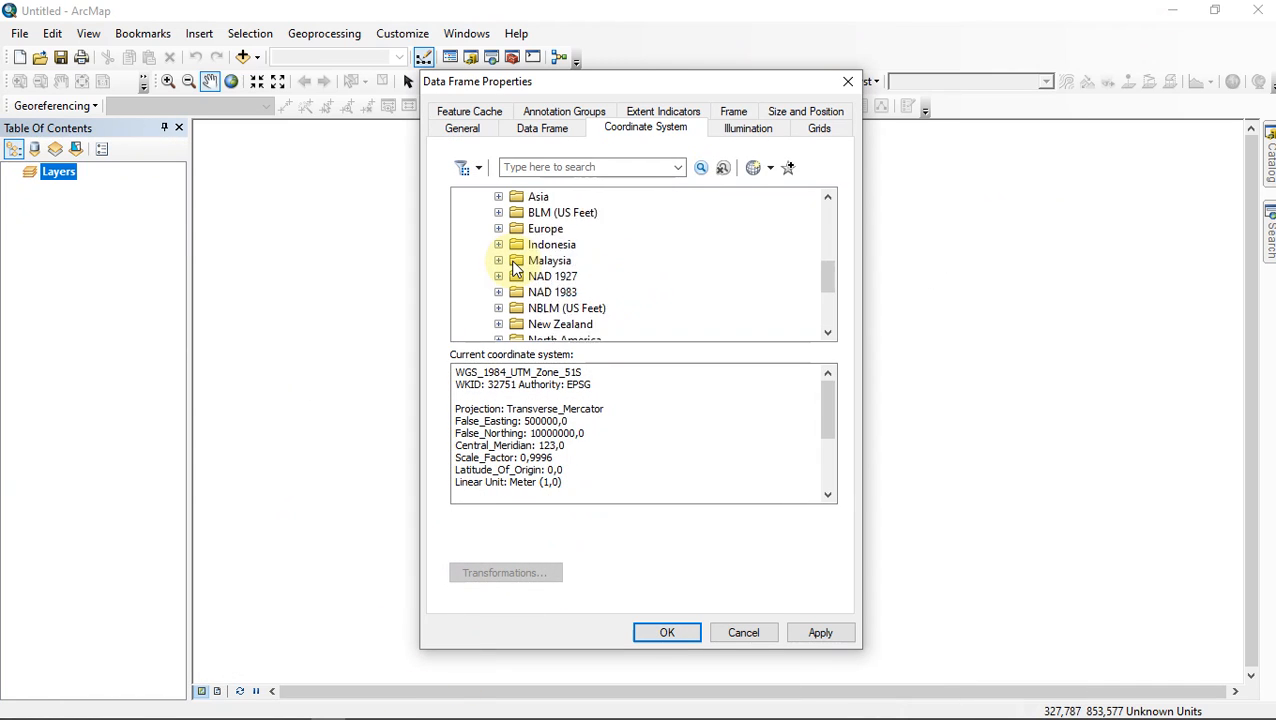
scroll(515, 268, down, 4)
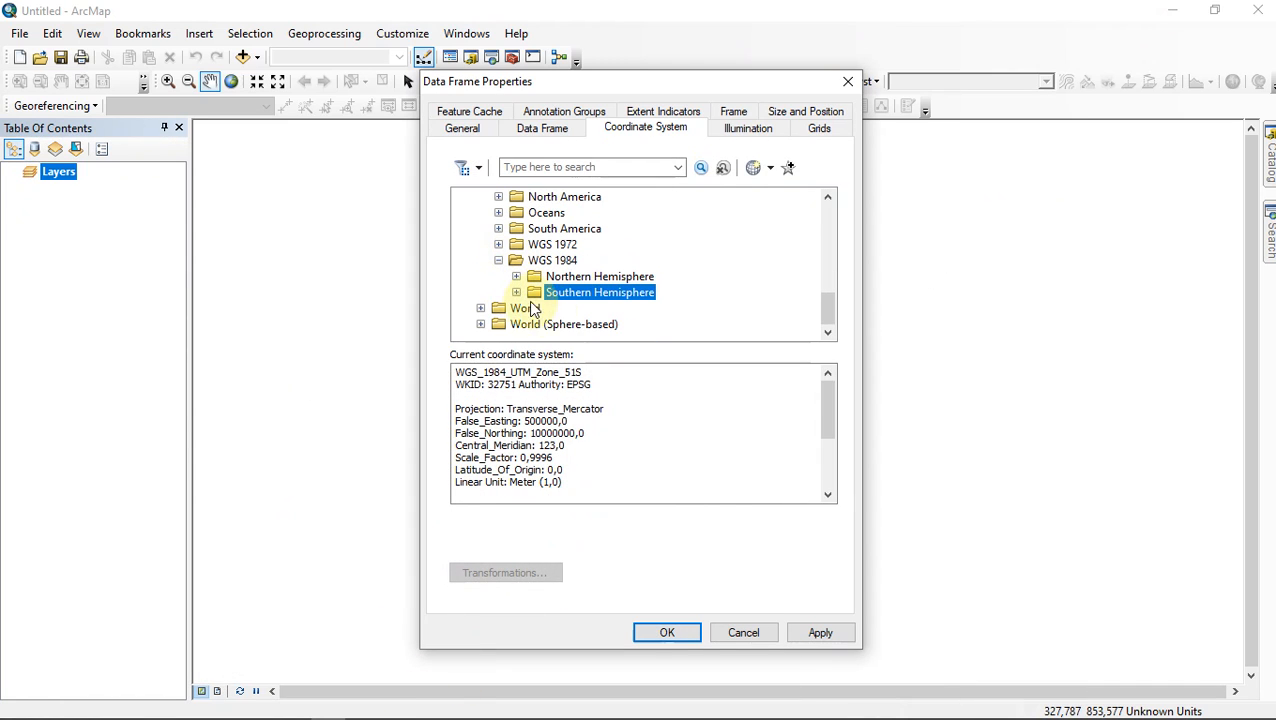
click(560, 278)
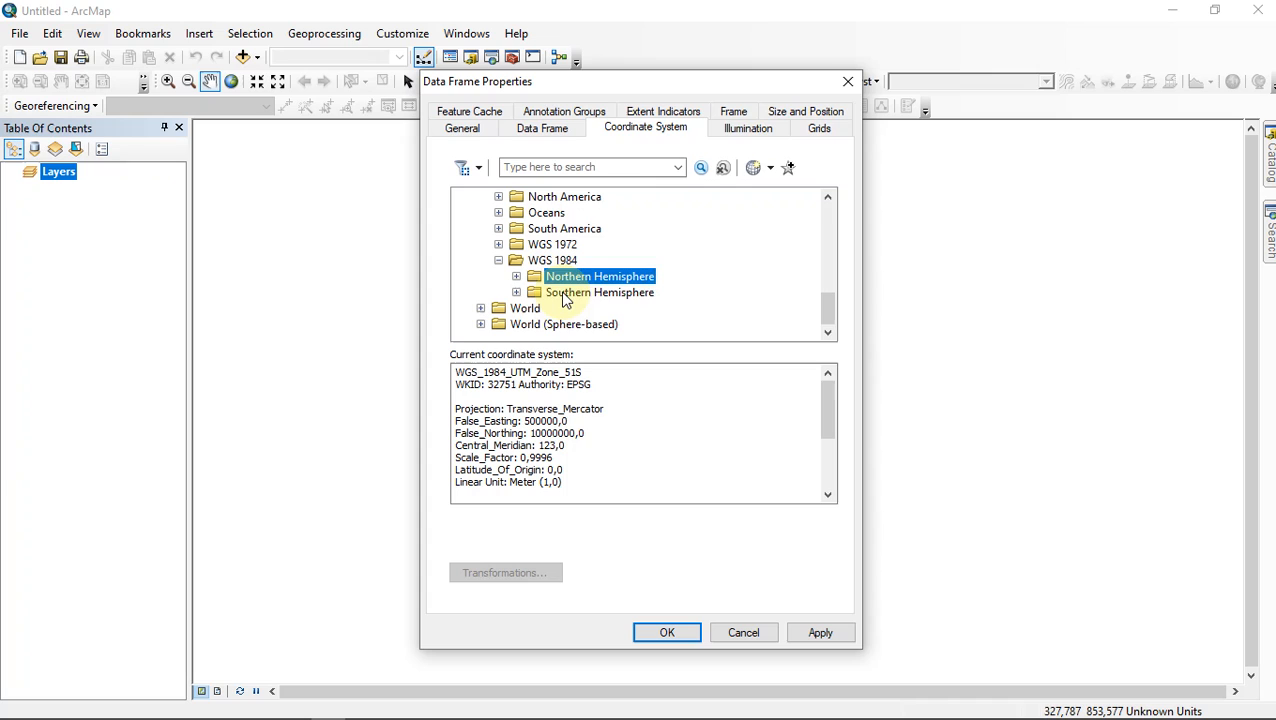
click(562, 293)
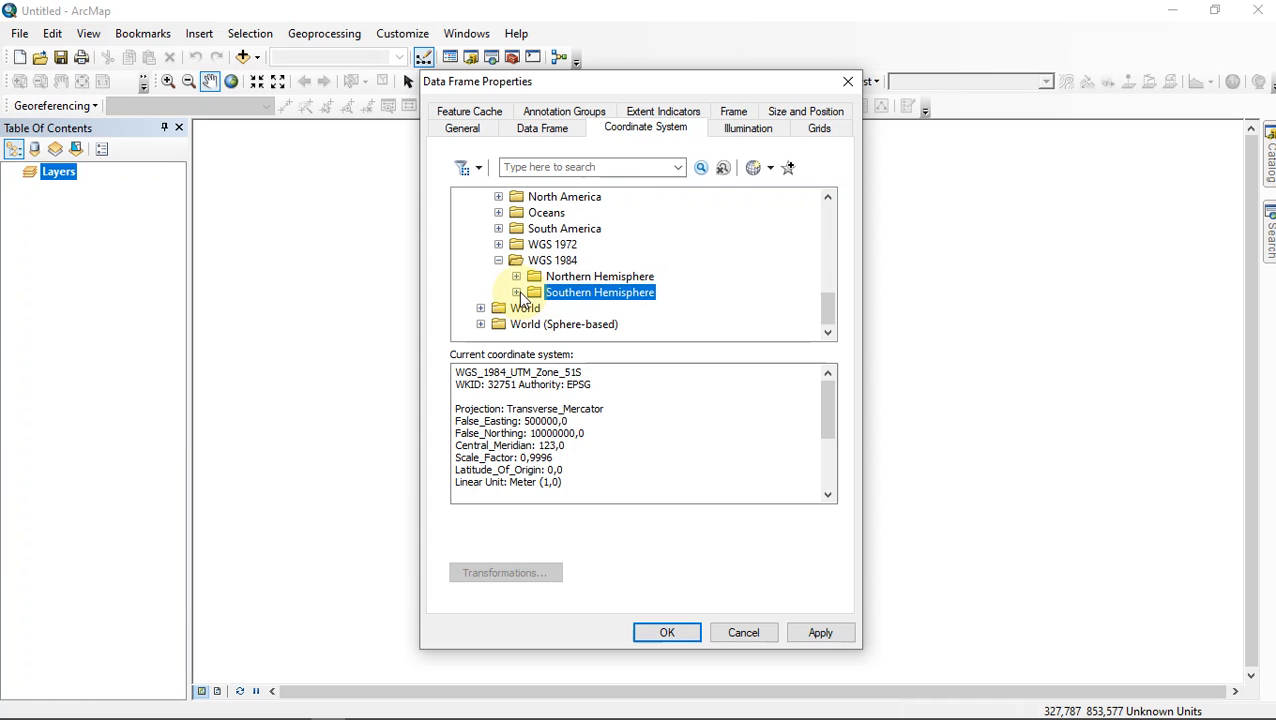
click(517, 293)
scroll(572, 268, down, 12)
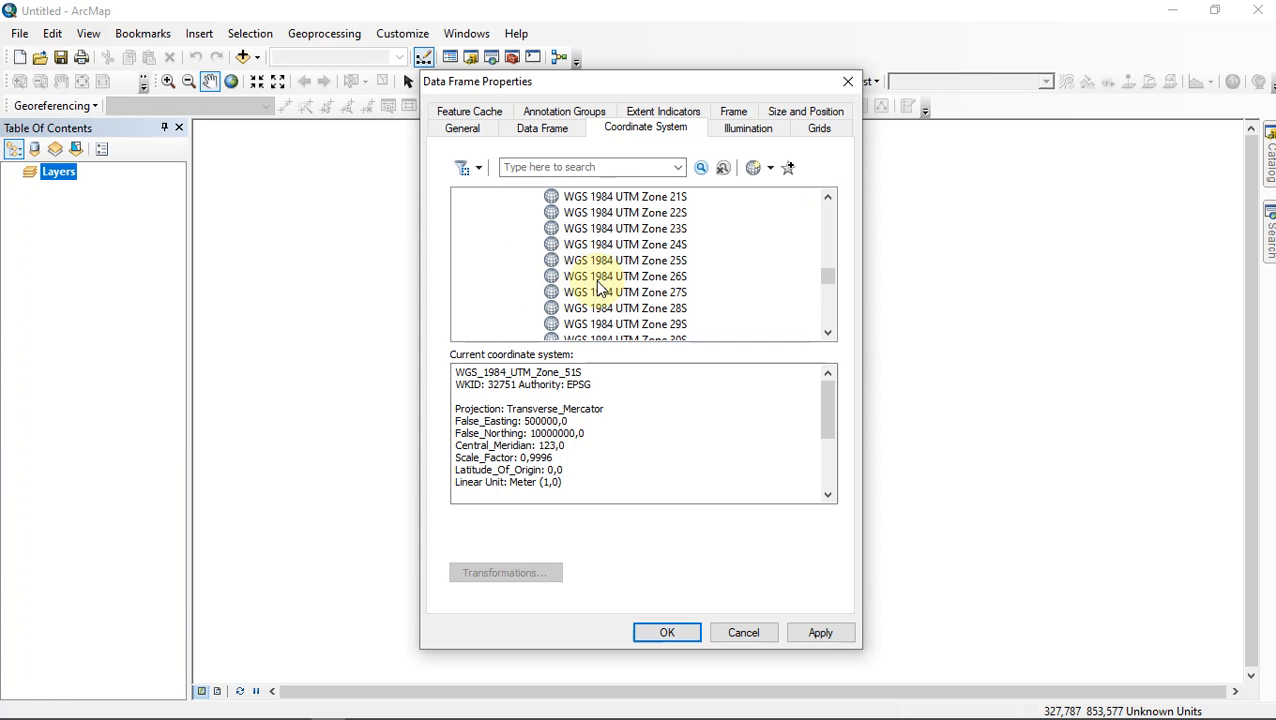
scroll(598, 290, up, 13)
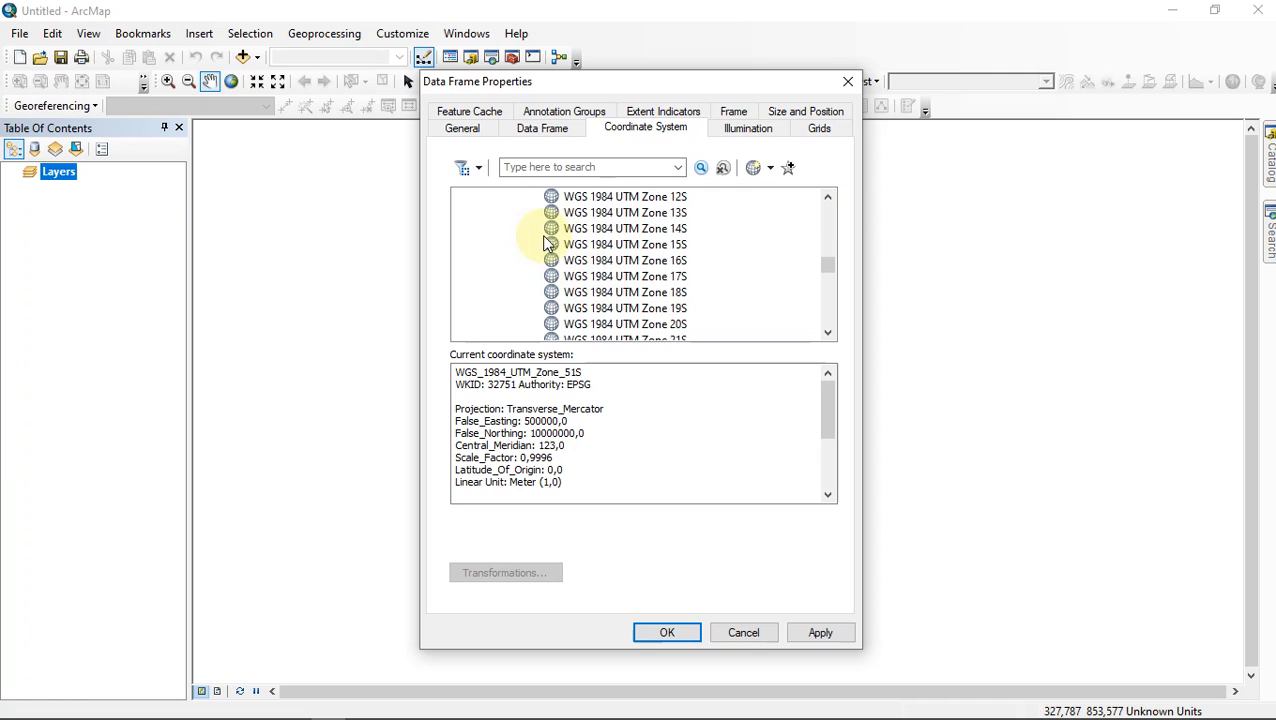
scroll(578, 265, down, 16)
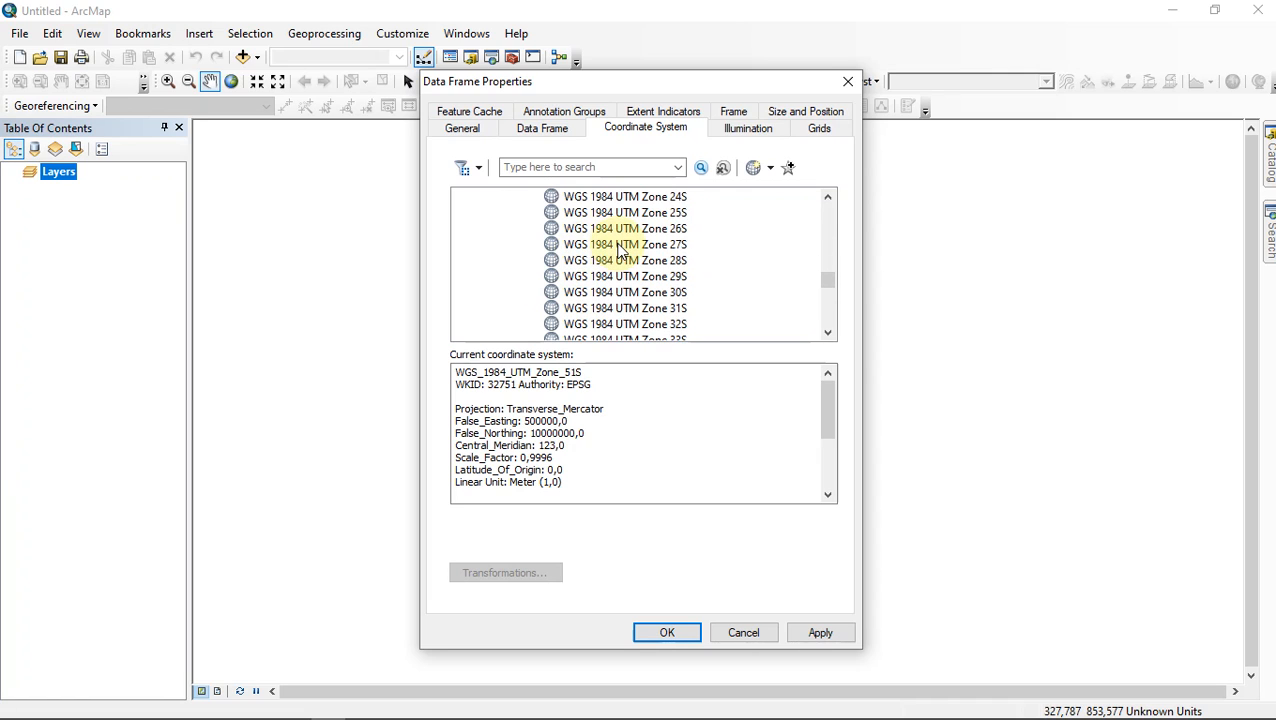
click(669, 292)
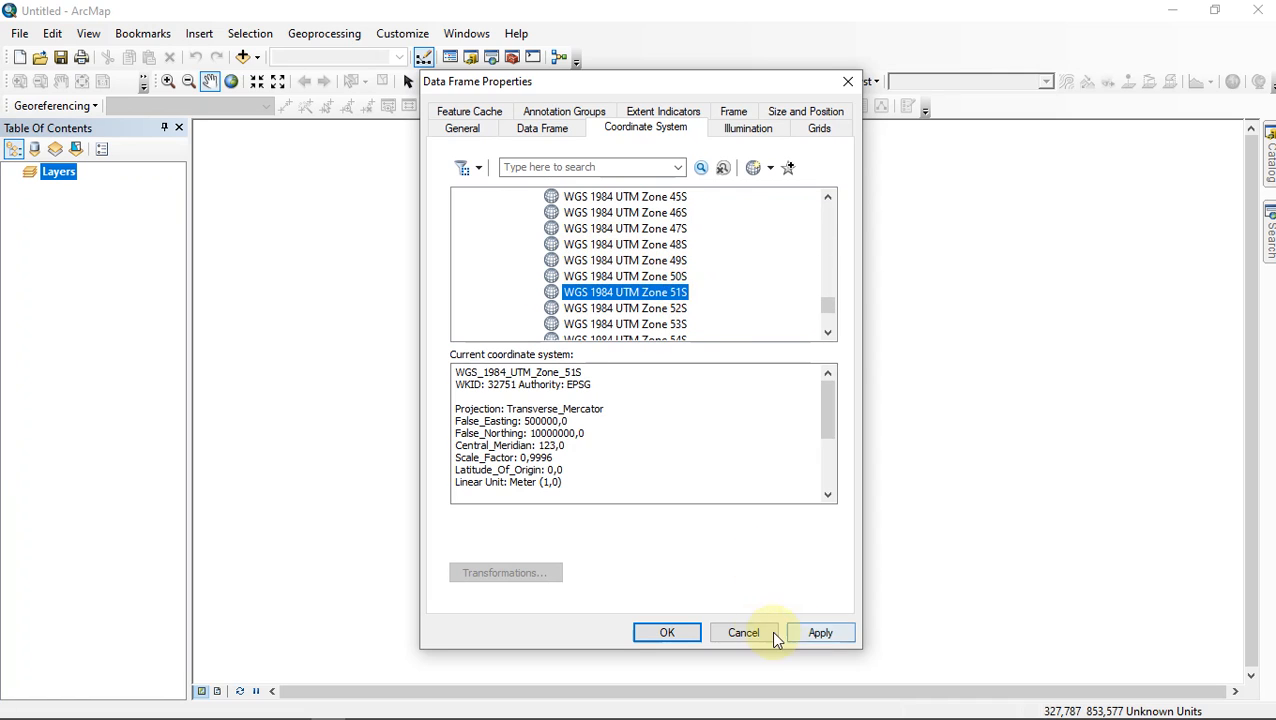
click(812, 636)
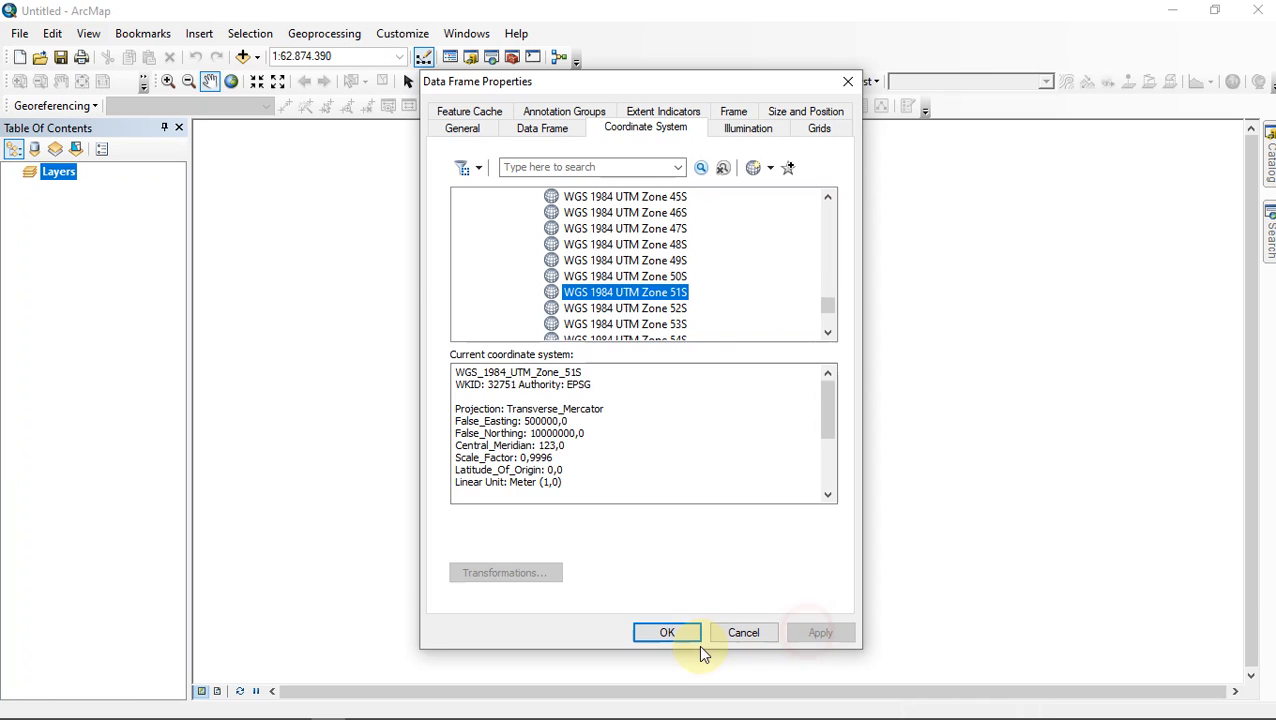
click(682, 634)
Reopen the data frame's properties and apply the favorite geographic system WGS 1984 as its coordinate system
right_click(465, 199)
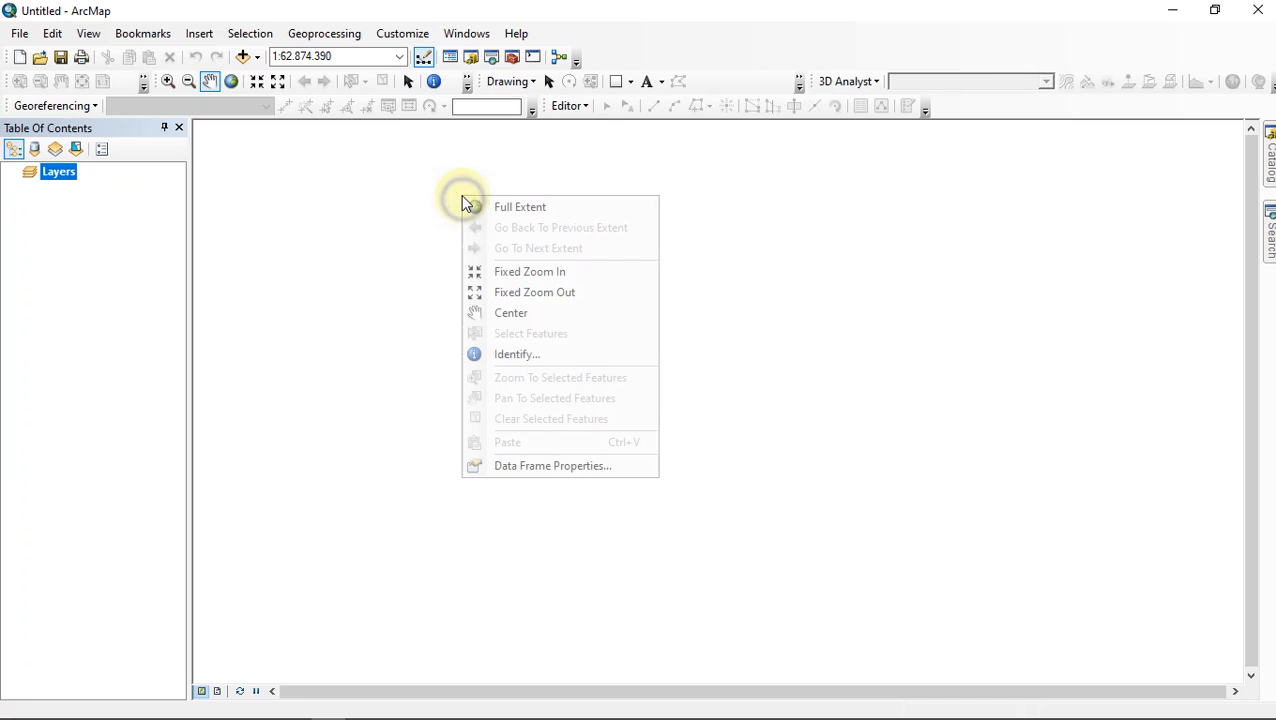
click(553, 466)
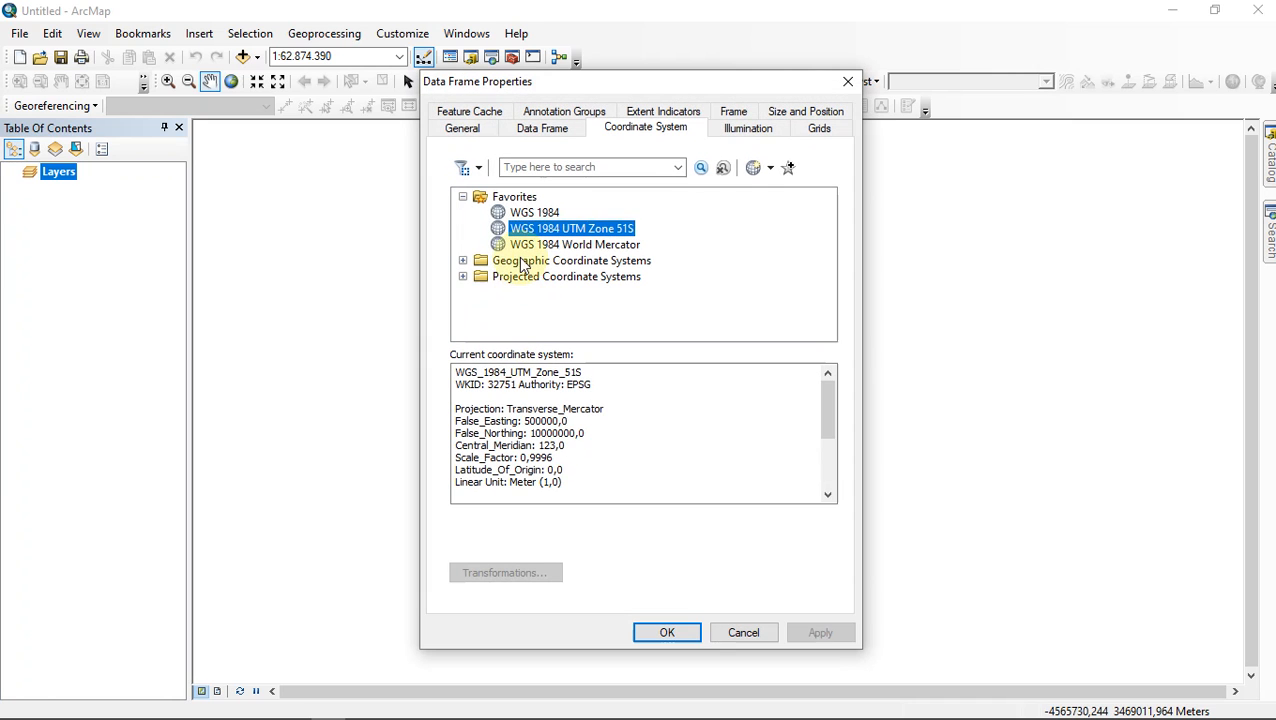
click(532, 212)
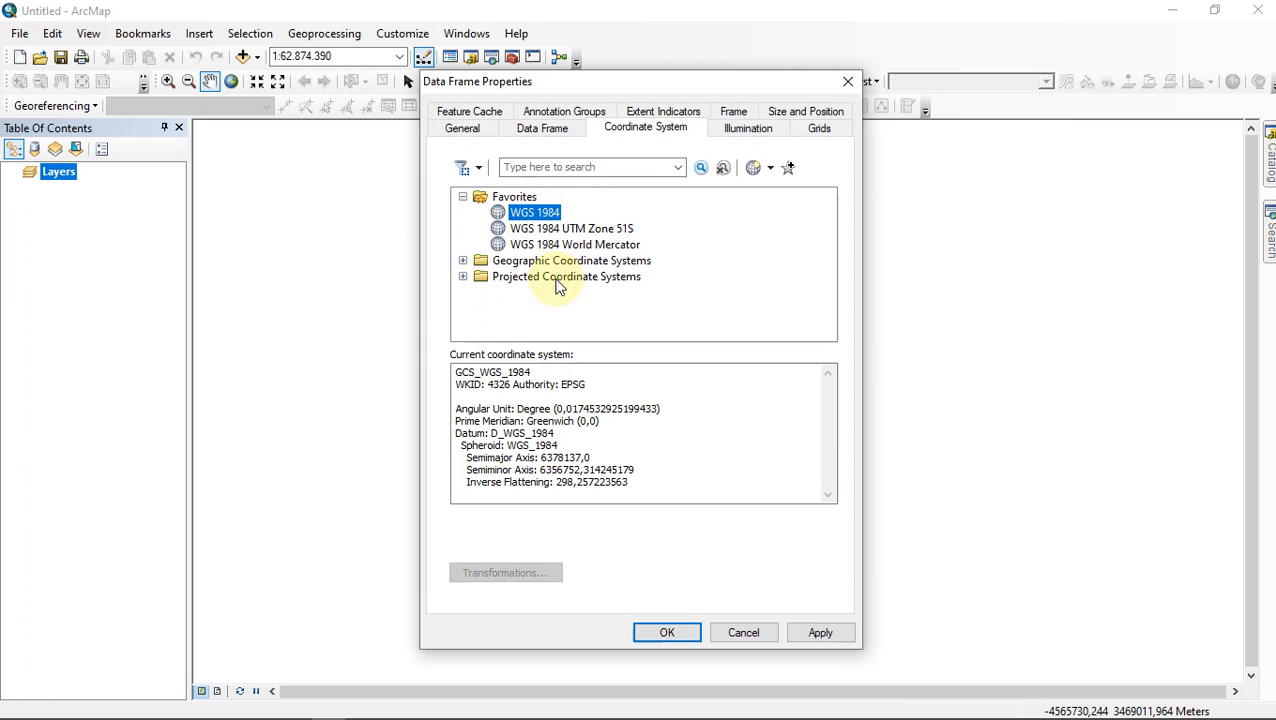
click(812, 640)
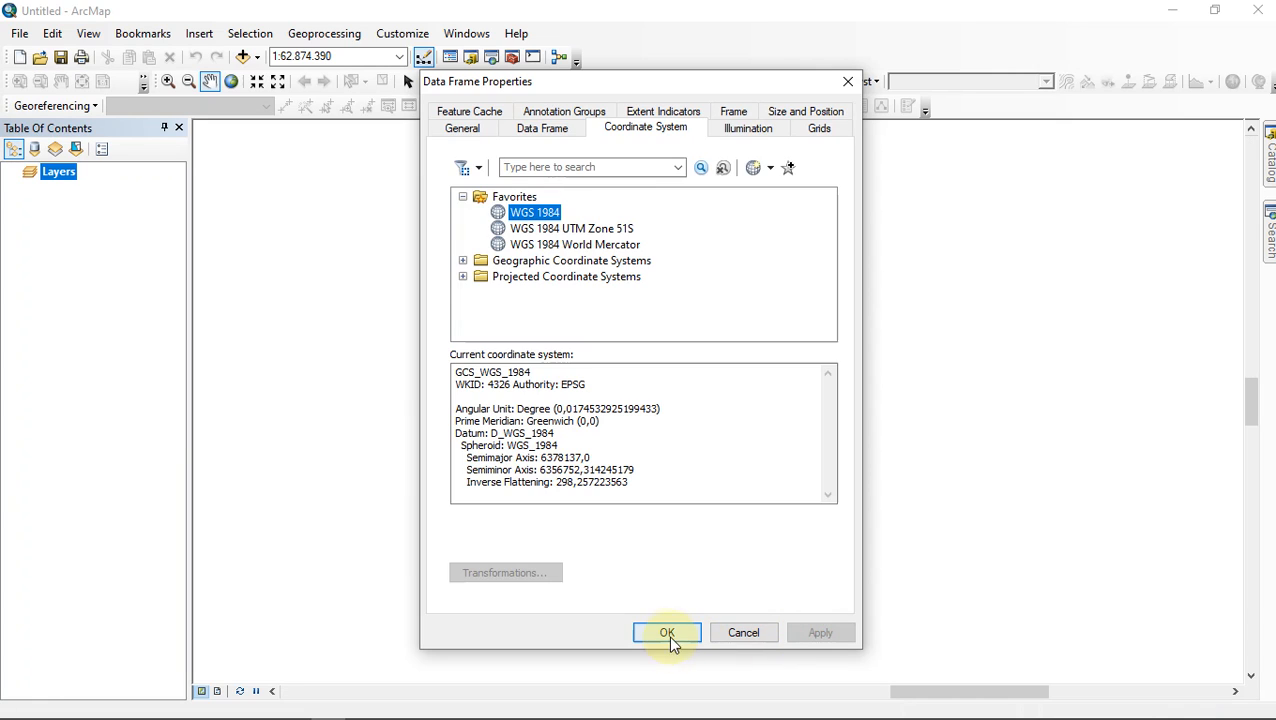
click(666, 634)
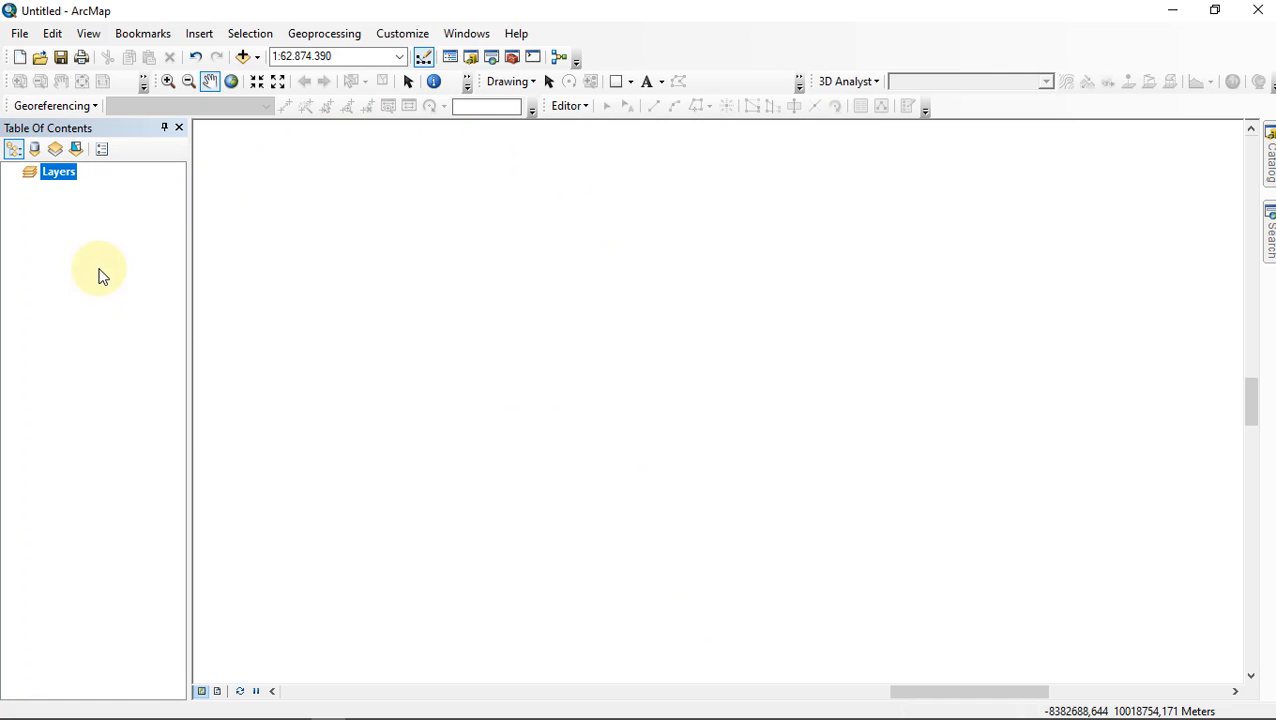
Switch to File Explorer and bring up the Belajar dasar folder
mouse_move(236, 710)
mouse_move(189, 706)
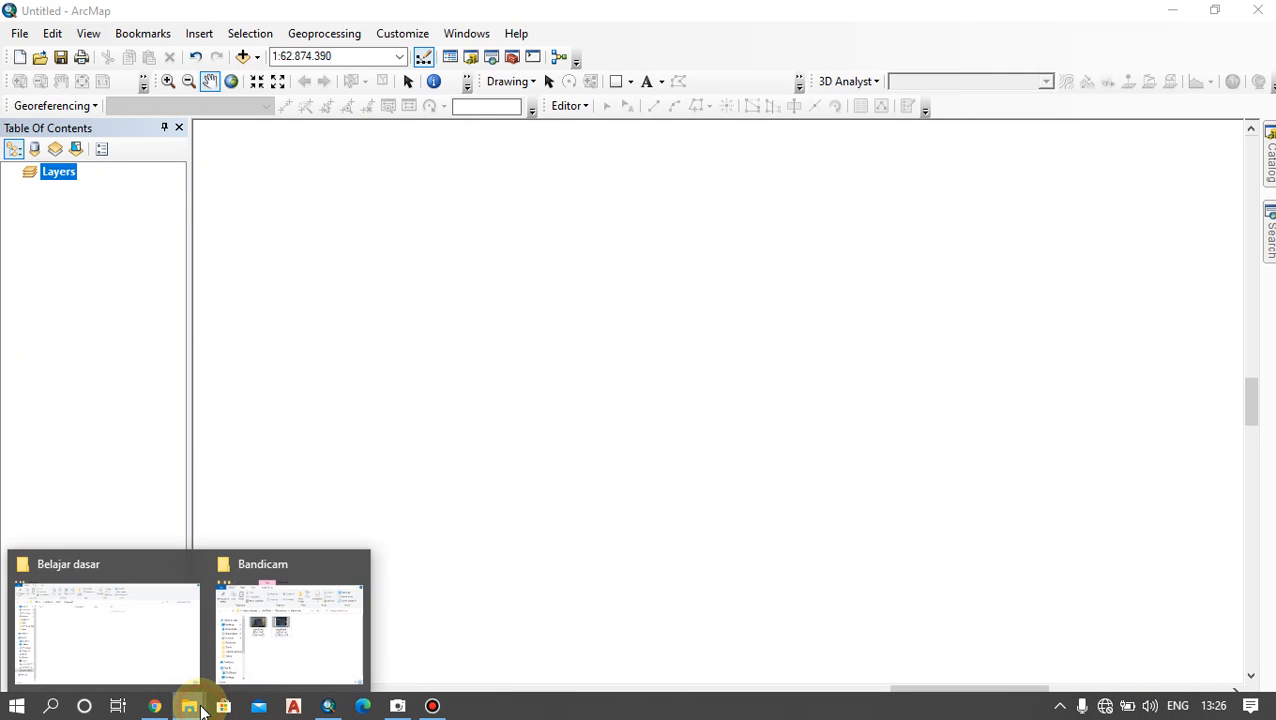
click(135, 665)
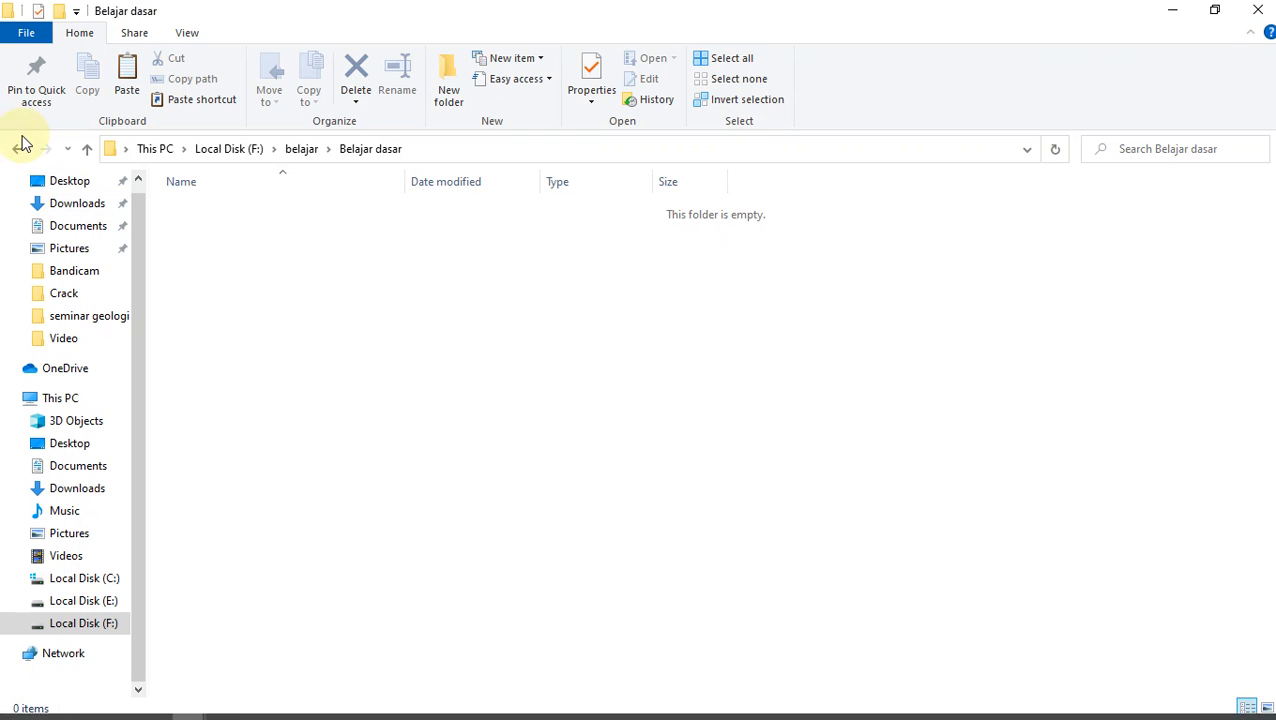
Bring 18 Lembar Kolaka, Sulawesi.jpg from the Peta Geologi SulSel dan SulBar folder into ArcMap as a layer, and remove that layer again
click(17, 148)
scroll(290, 560, down, 3)
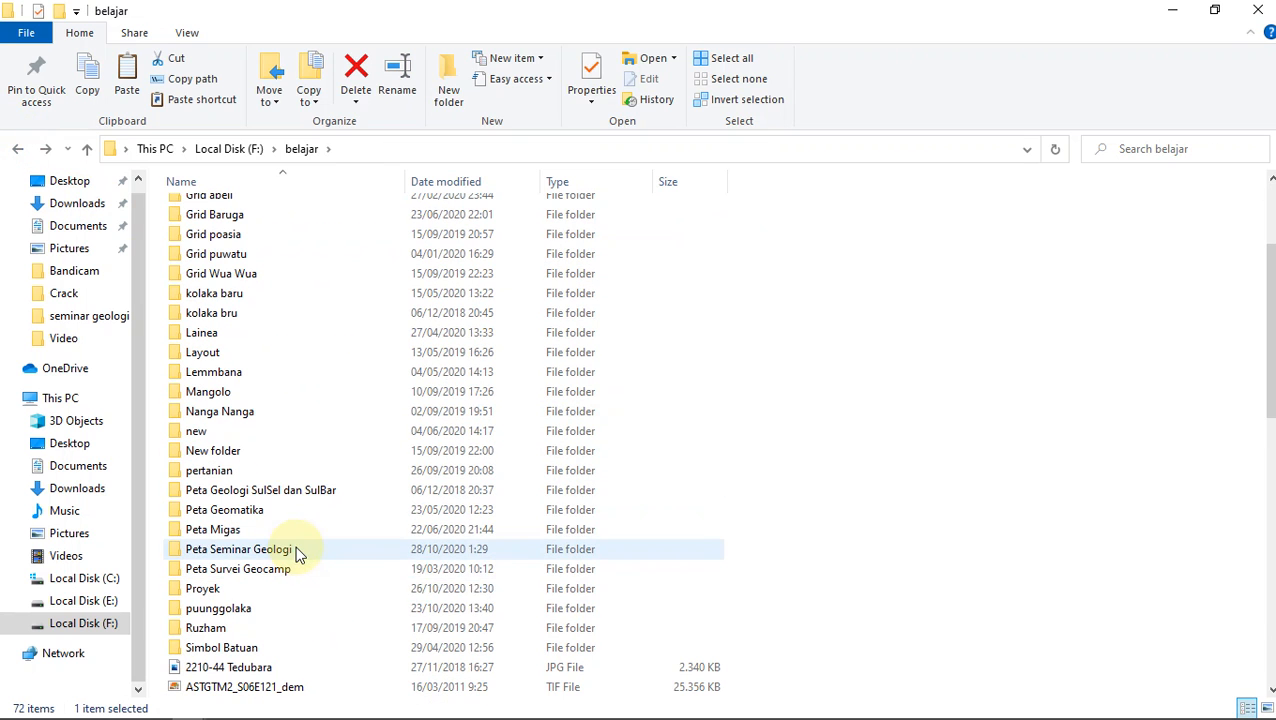
double_click(342, 490)
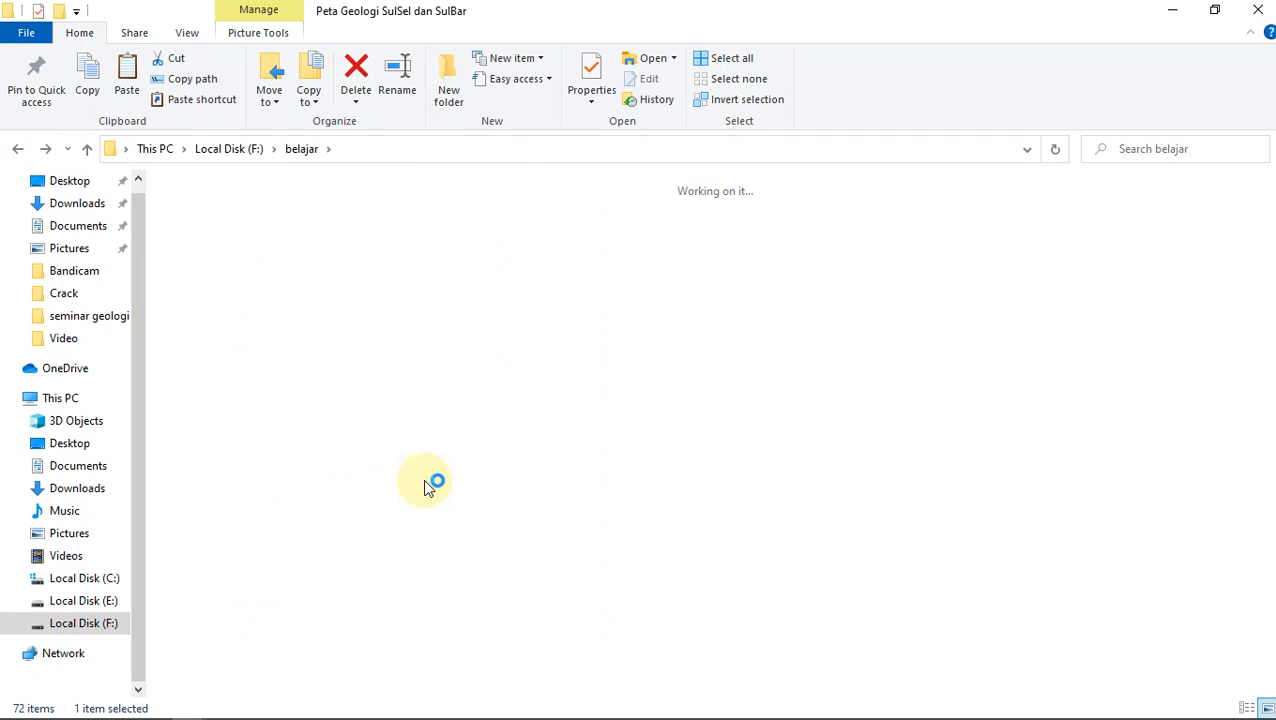
click(709, 395)
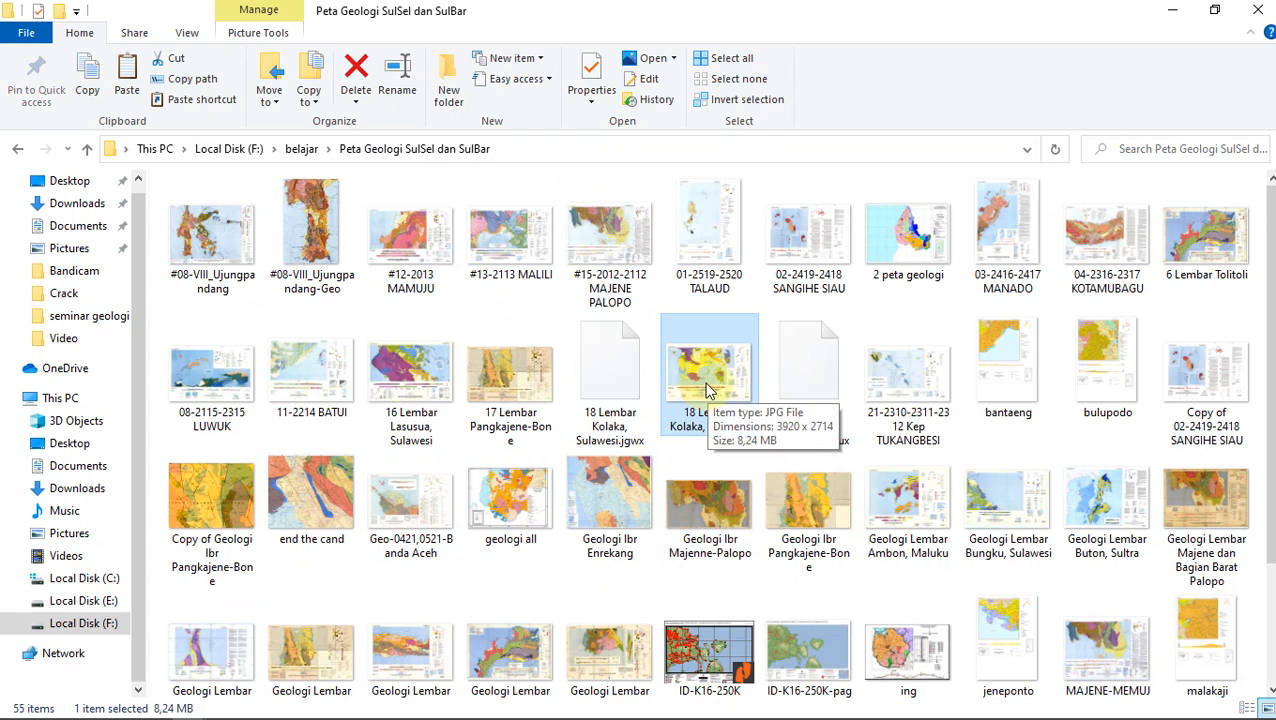
drag(709, 395, 530, 392)
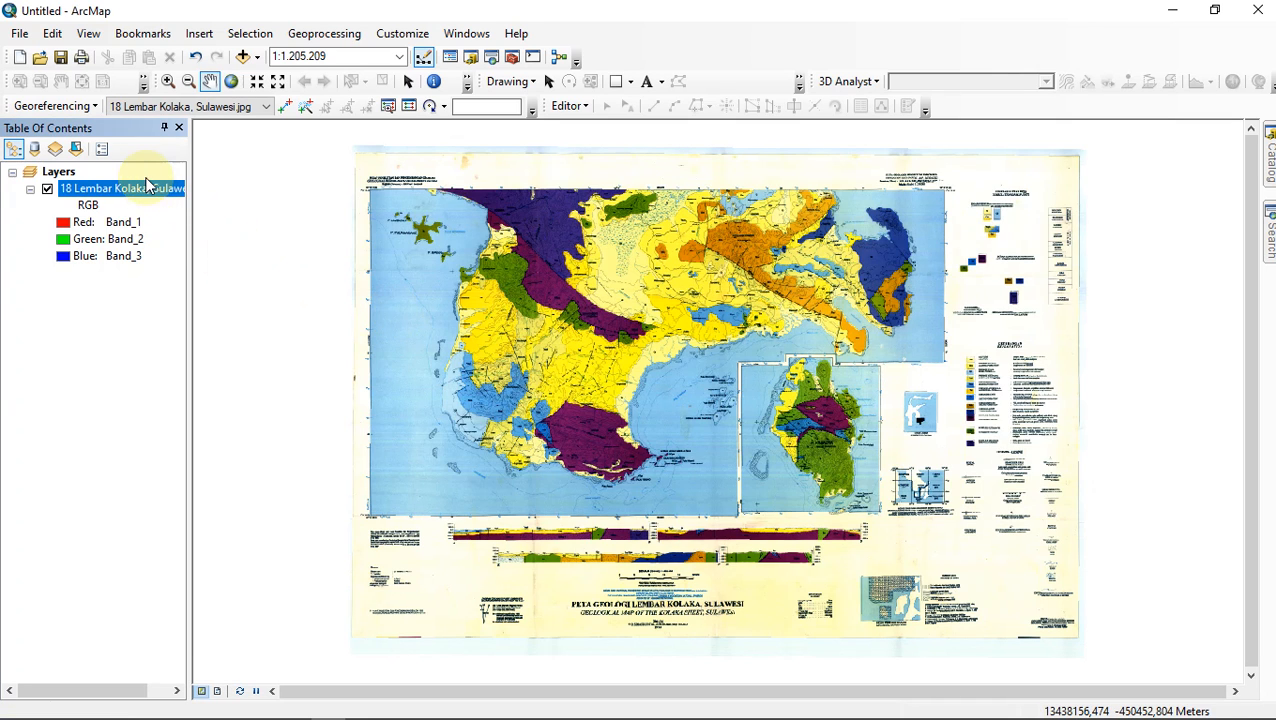
right_click(146, 189)
click(165, 213)
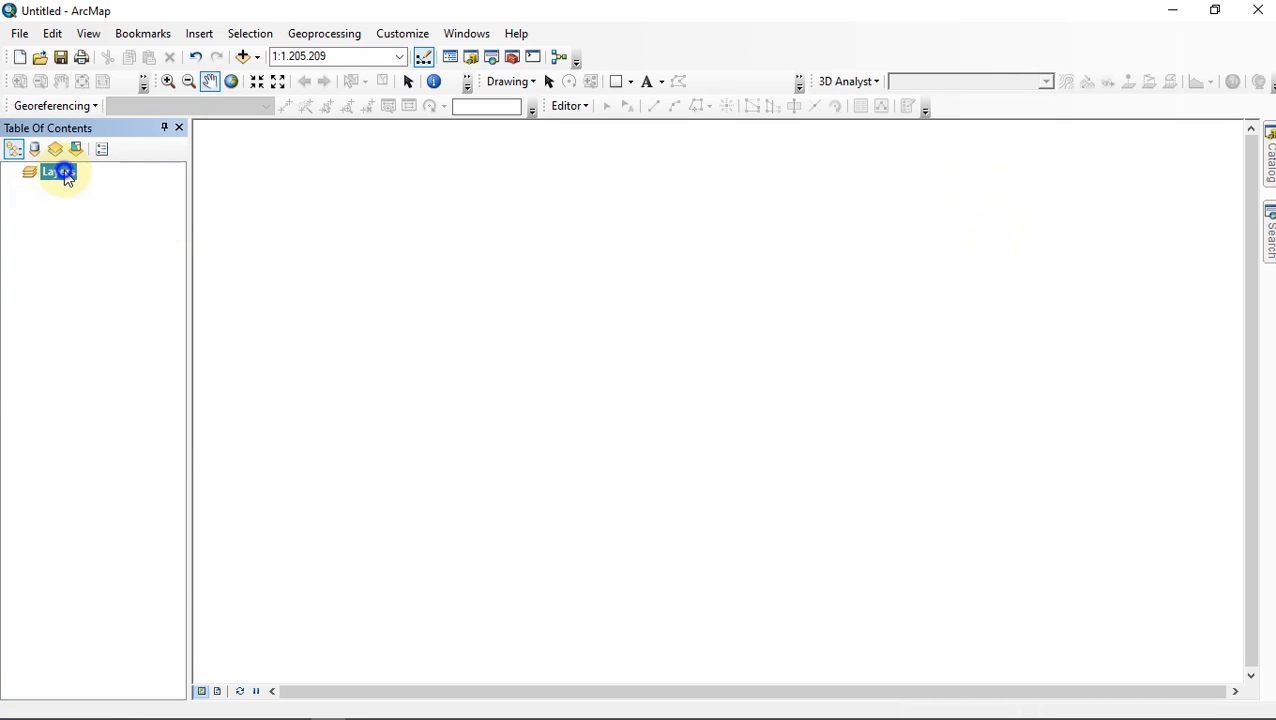
Add 18 Lembar Kolaka, Sulawesi.jpg from the Peta Geologi SulSel dan SulBar folder to the Layers data frame with Add Data
right_click(66, 176)
click(74, 180)
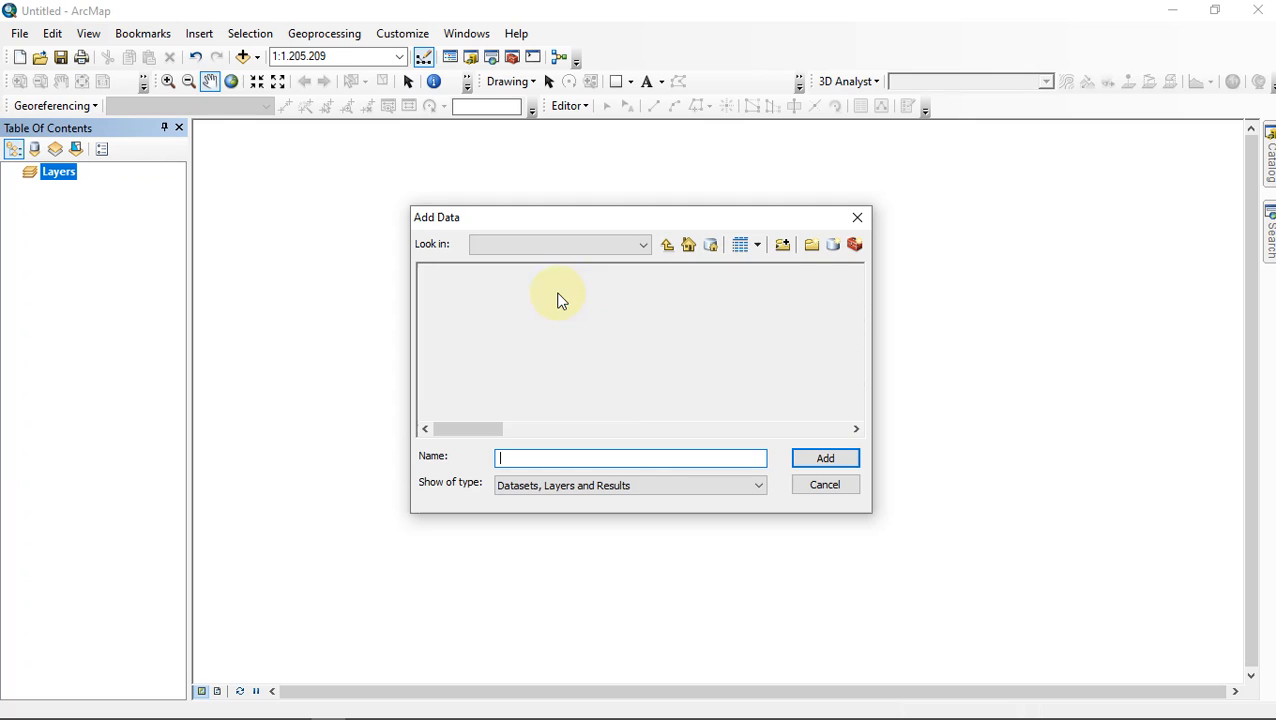
drag(515, 433, 530, 427)
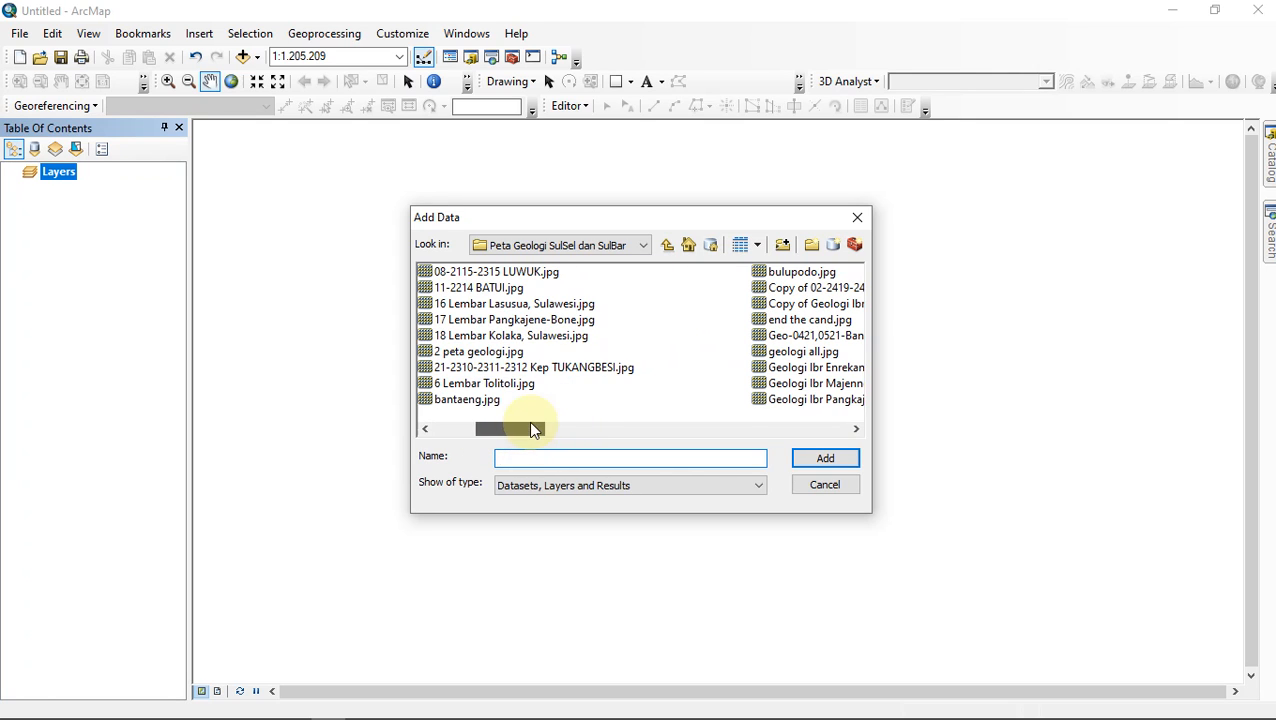
click(490, 336)
click(826, 459)
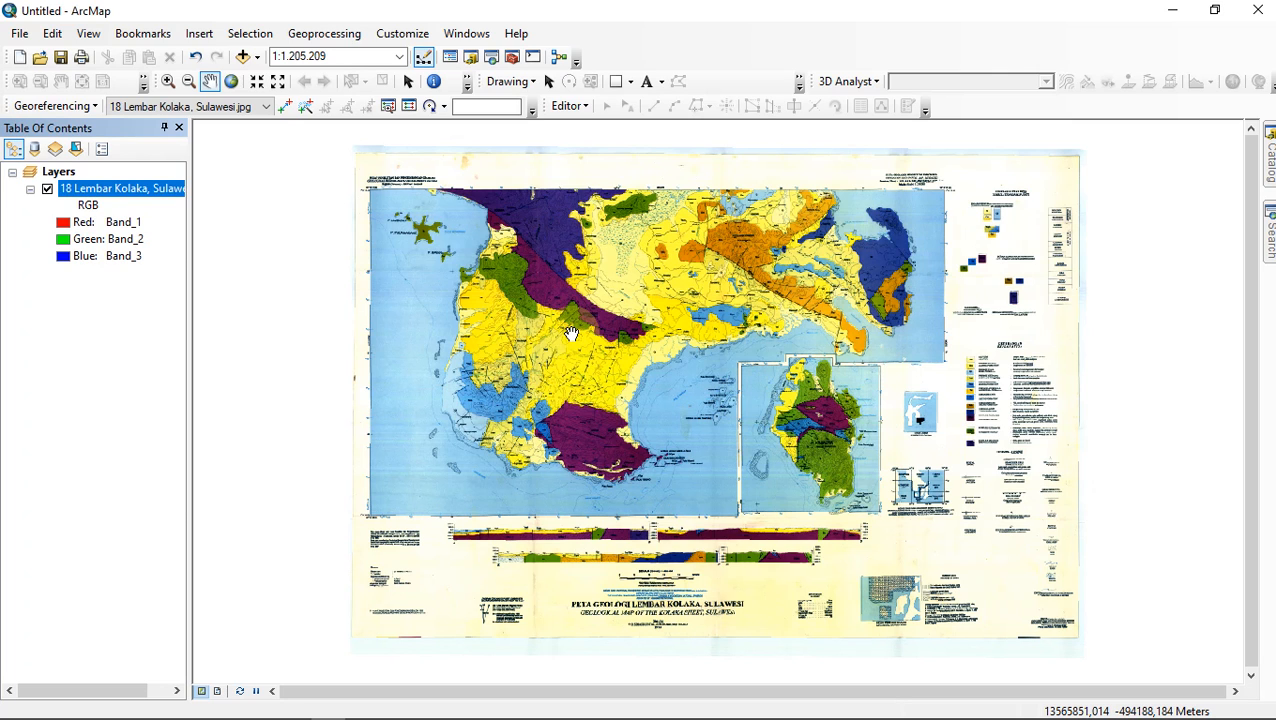
Place the first georeferencing control point on the map frame's northwest corner and open its degree-minute-second coordinate entry
scroll(396, 195, up, 3)
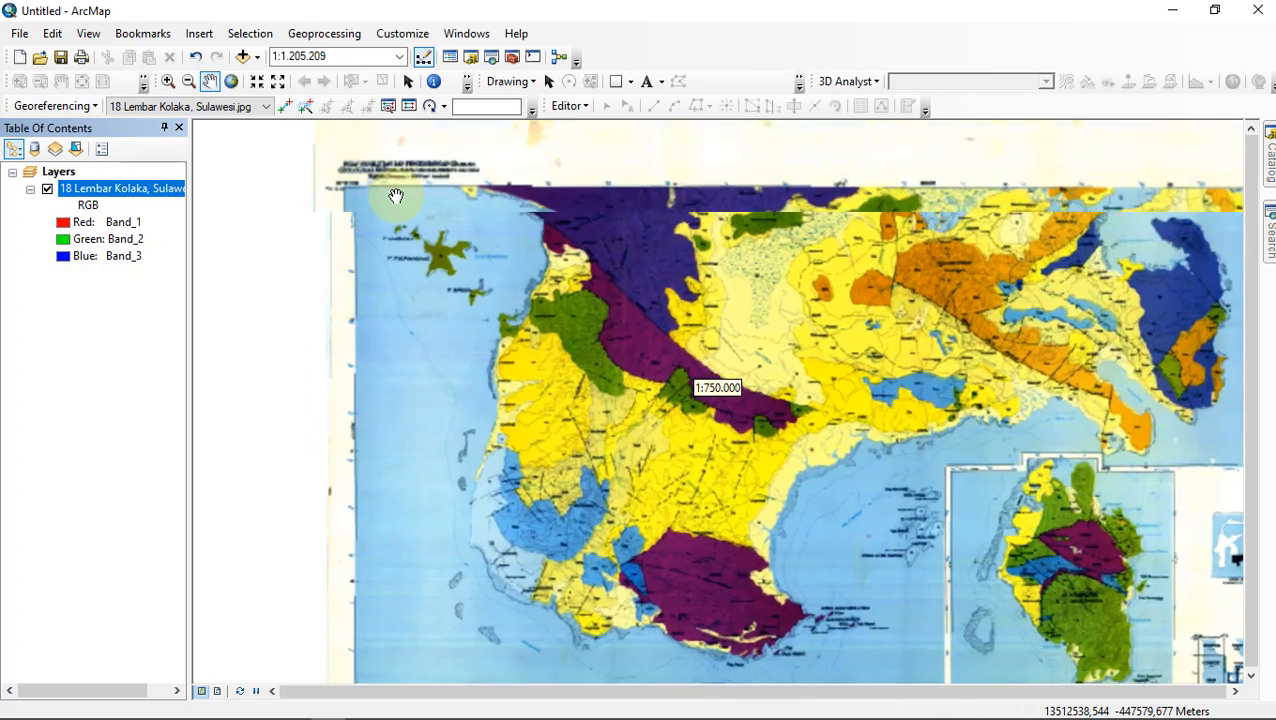
scroll(396, 195, up, 1)
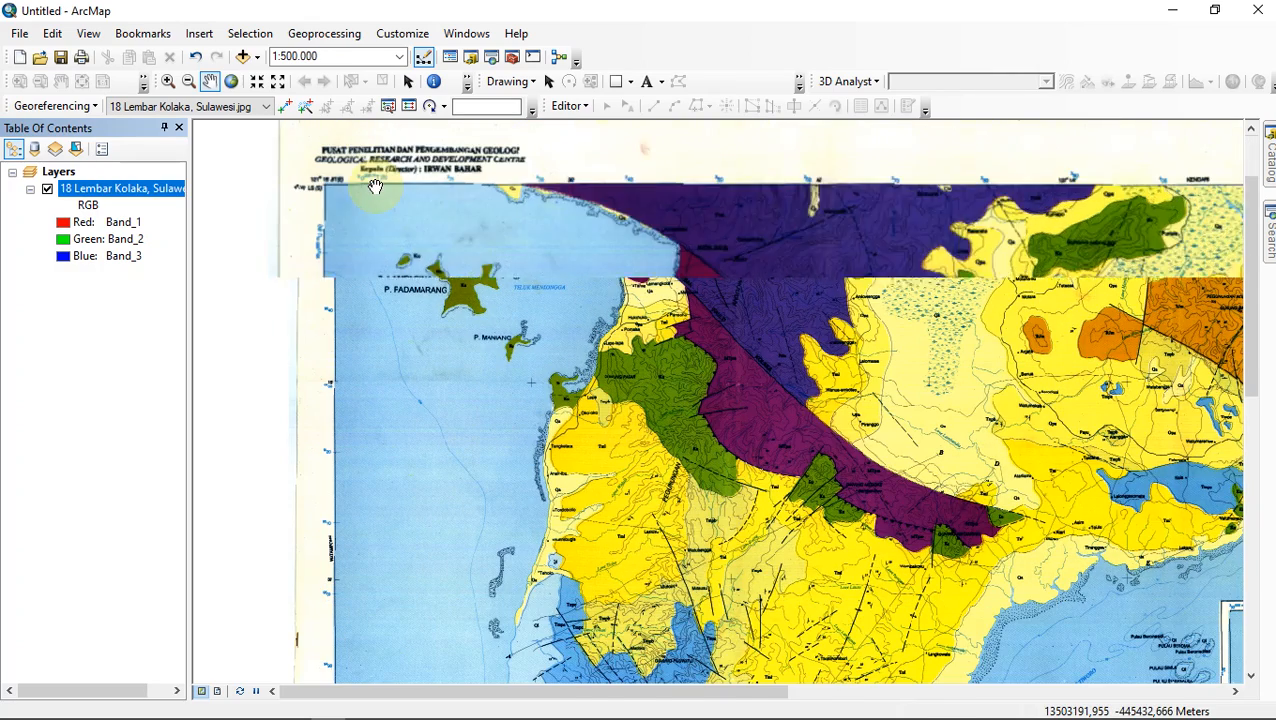
scroll(350, 185, up, 1)
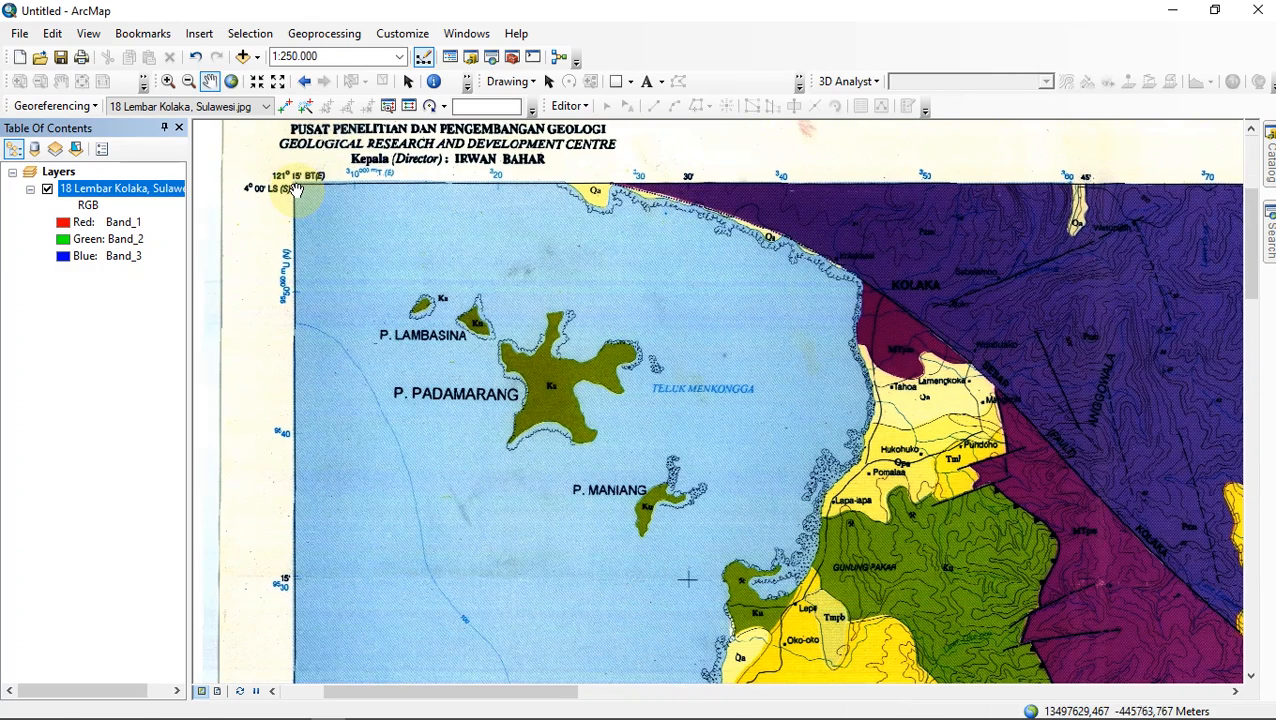
click(293, 222)
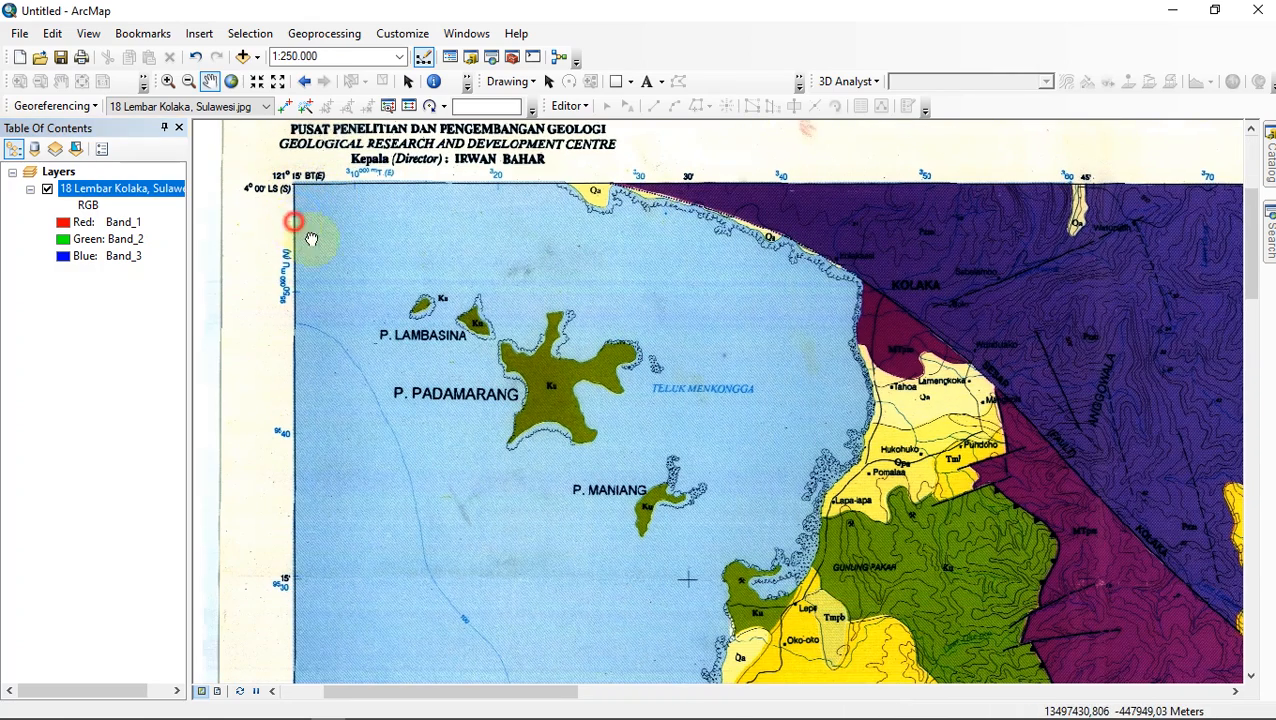
drag(311, 238, 375, 297)
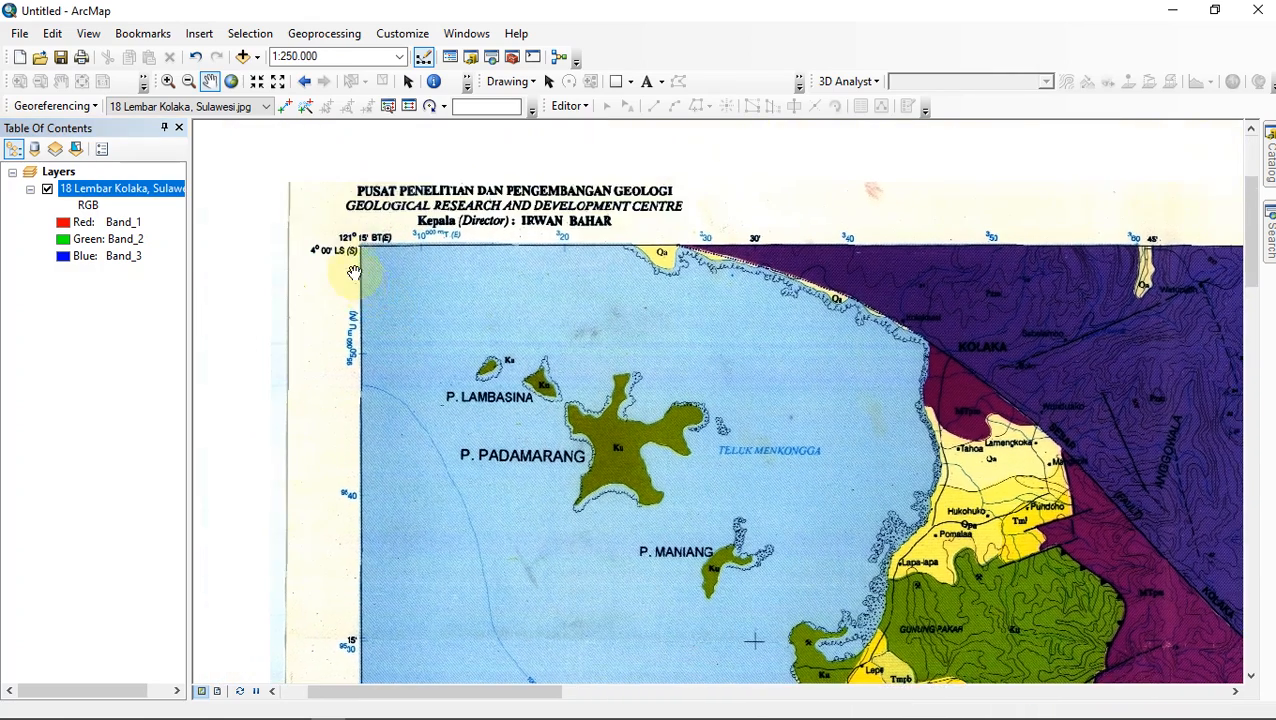
click(283, 110)
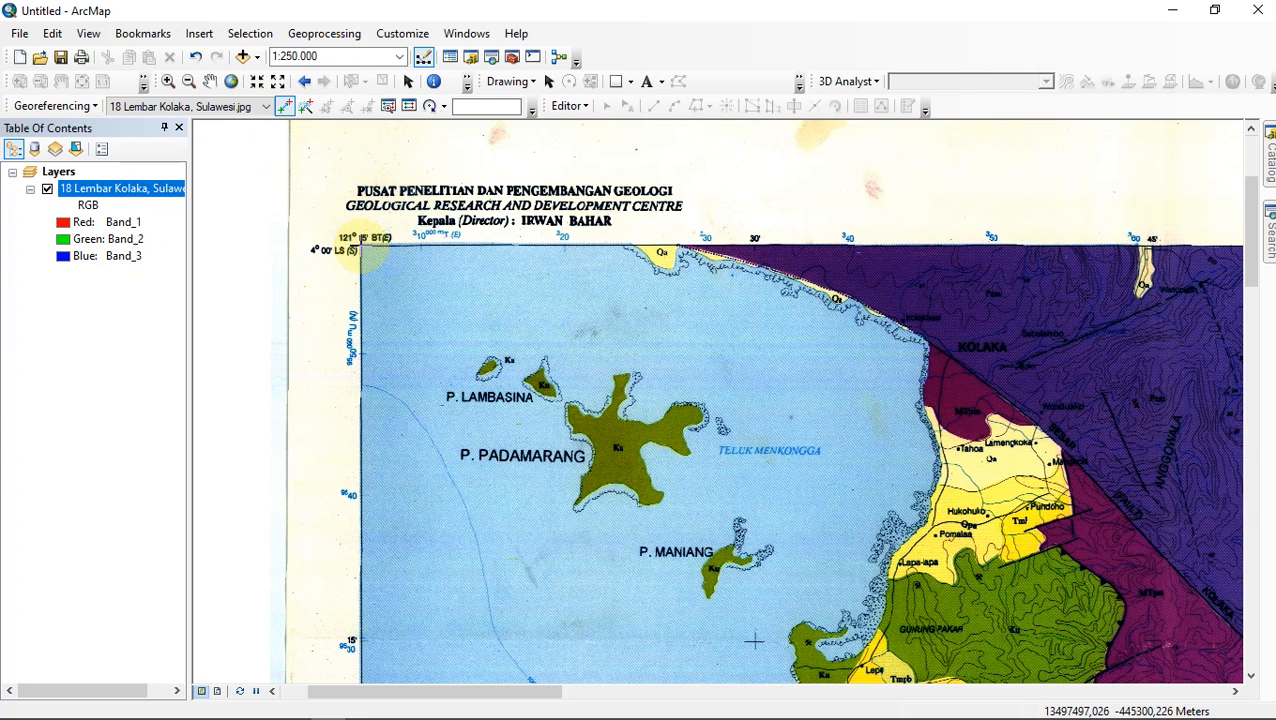
click(362, 245)
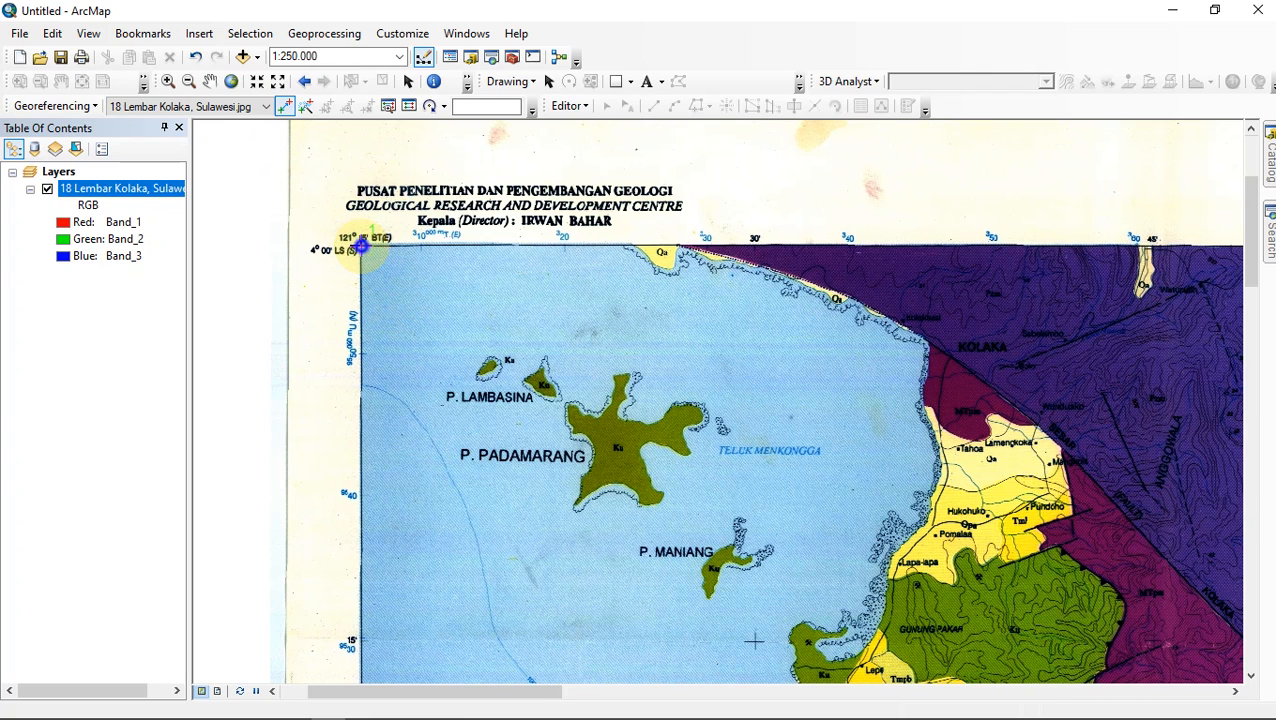
right_click(363, 247)
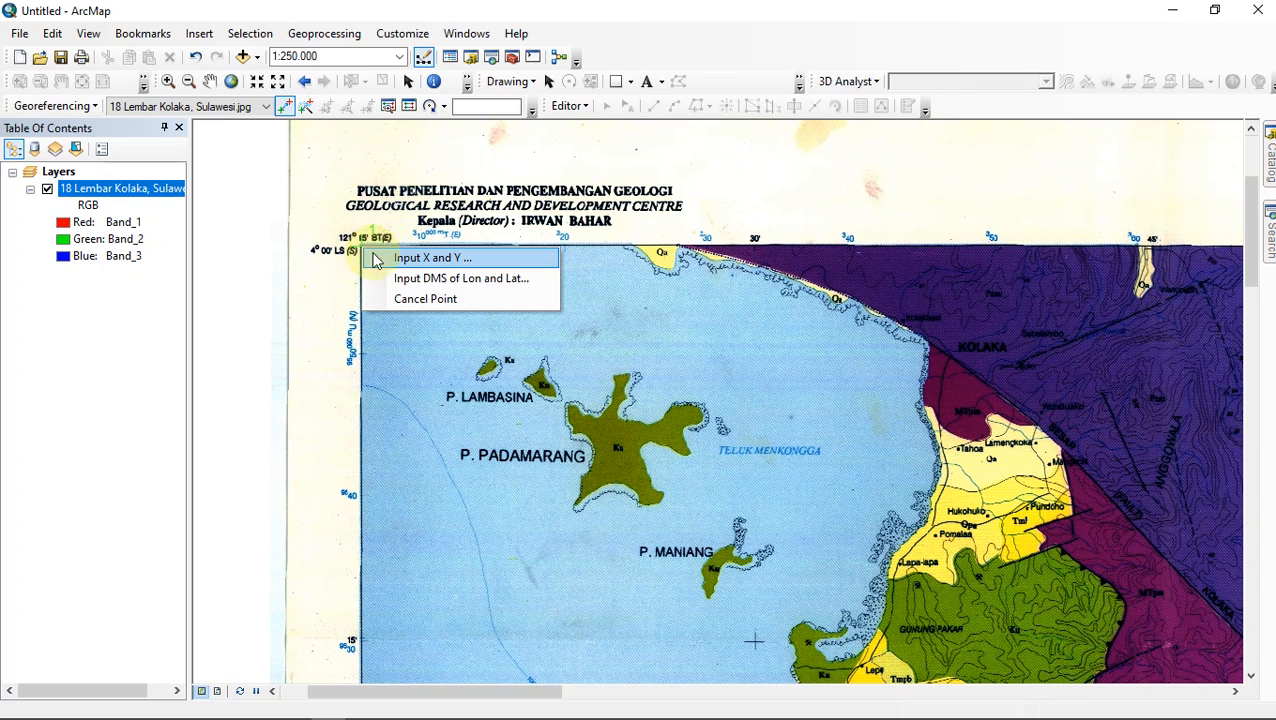
click(420, 278)
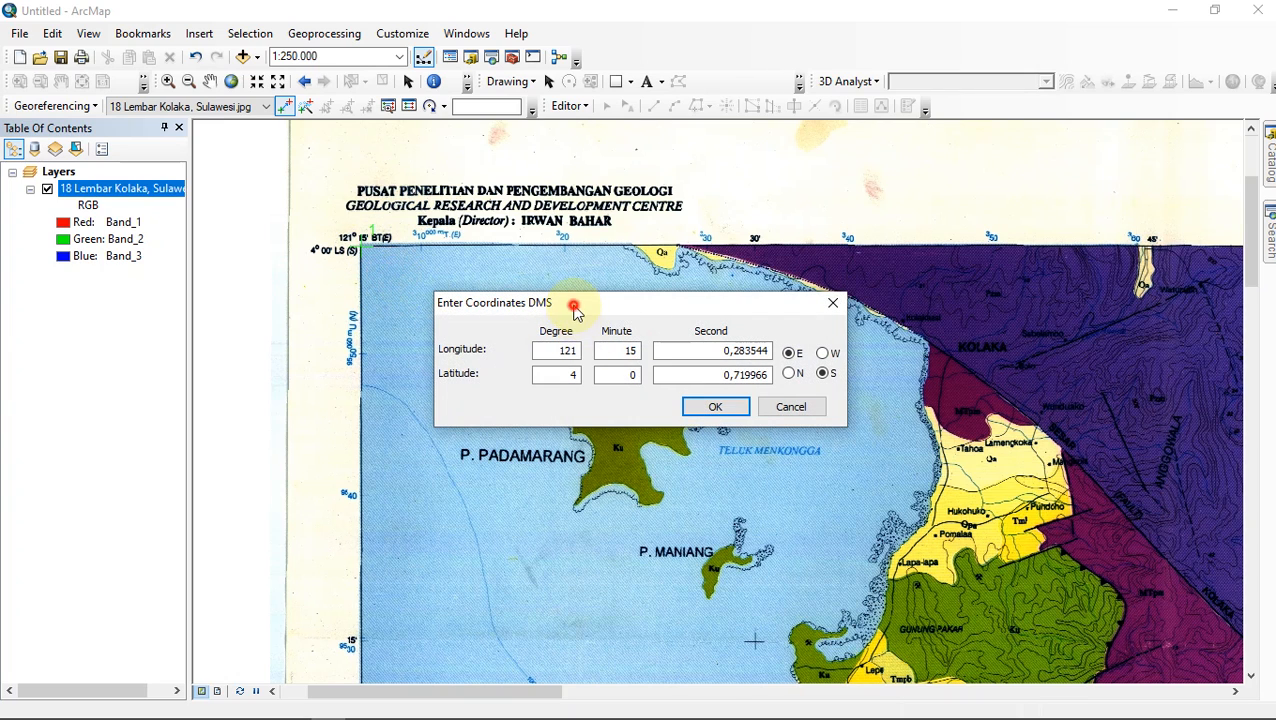
Set the seconds to 0 for both coordinates and apply longitude 121° 15' 0" E, latitude 4° 0' 0" S to the first control point
drag(575, 305, 555, 335)
click(529, 382)
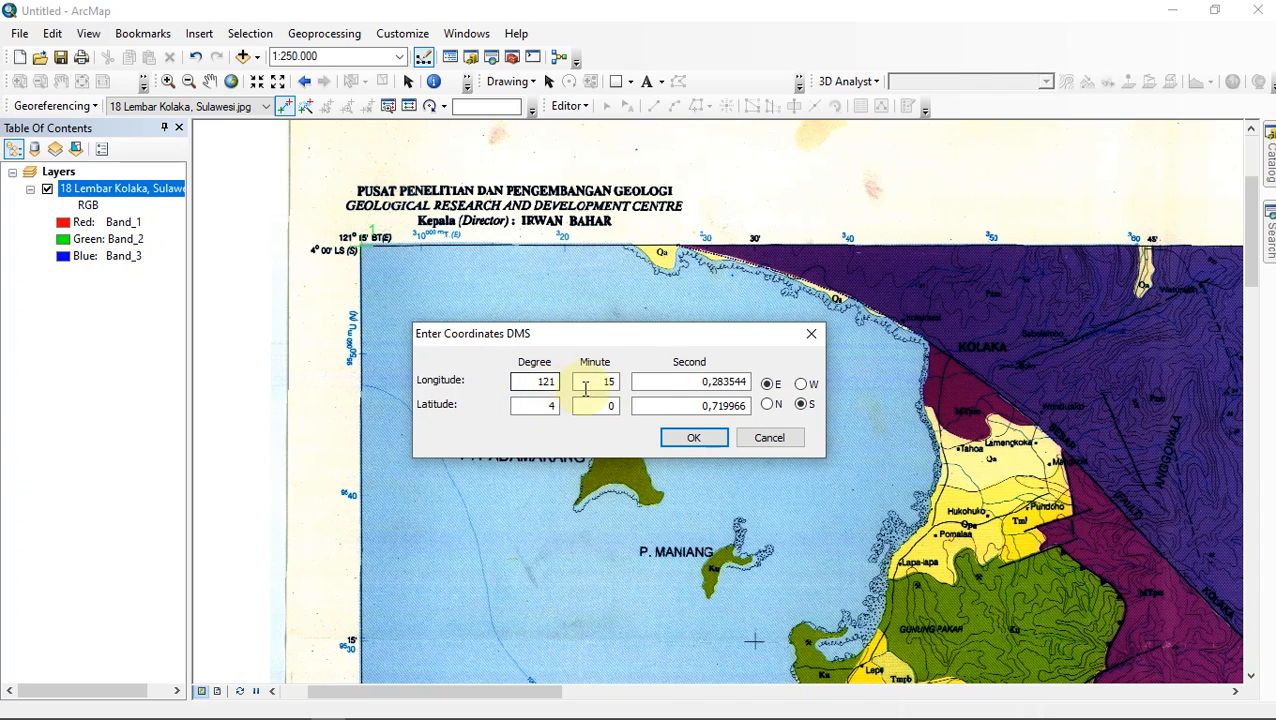
double_click(658, 382)
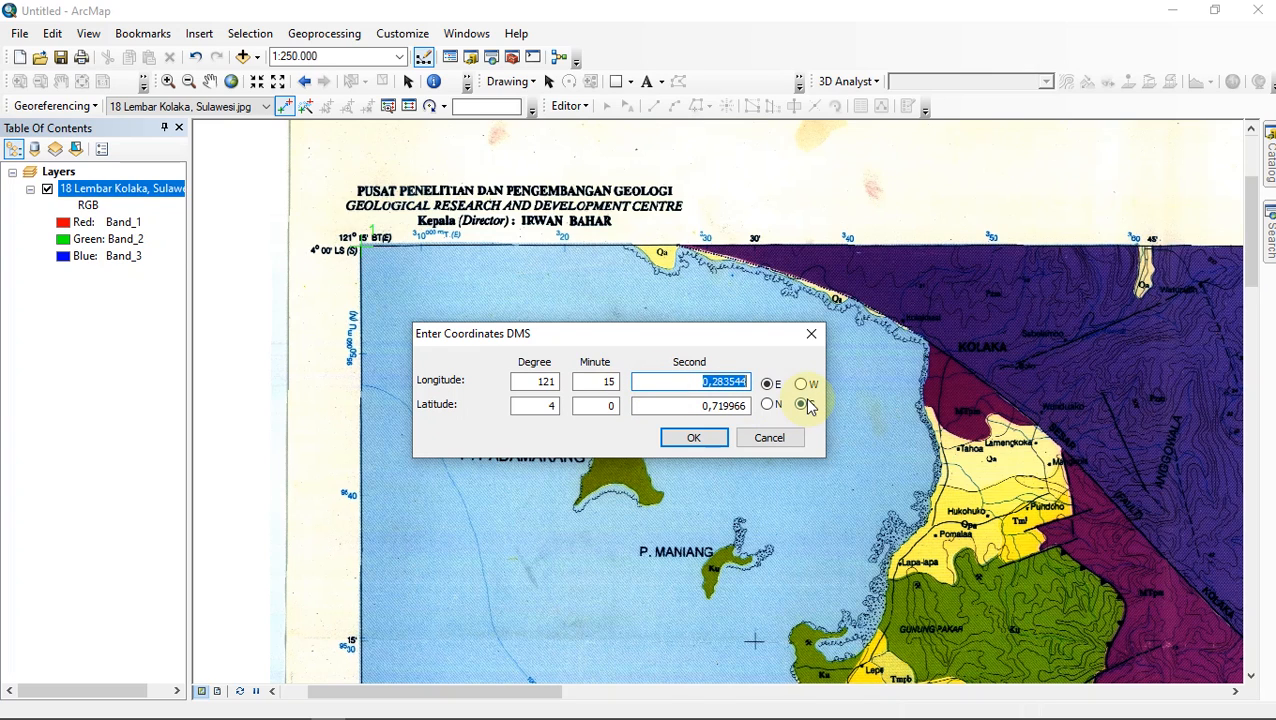
text(0)
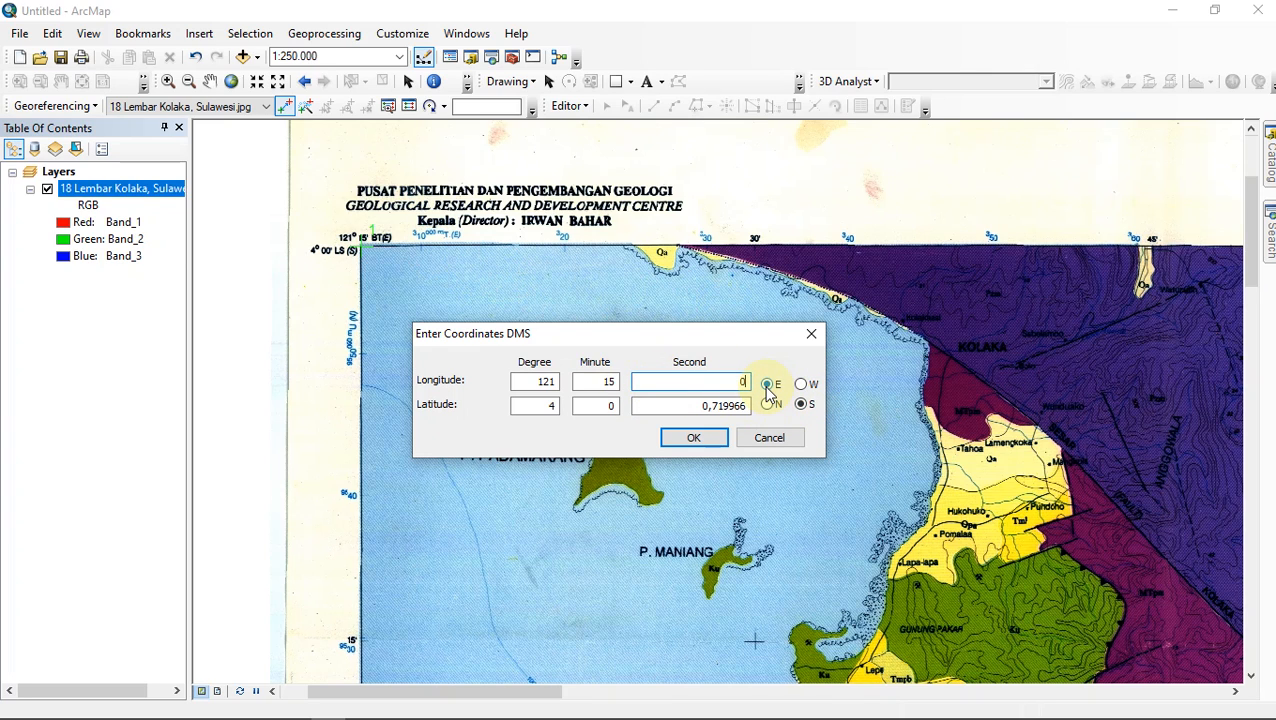
click(540, 408)
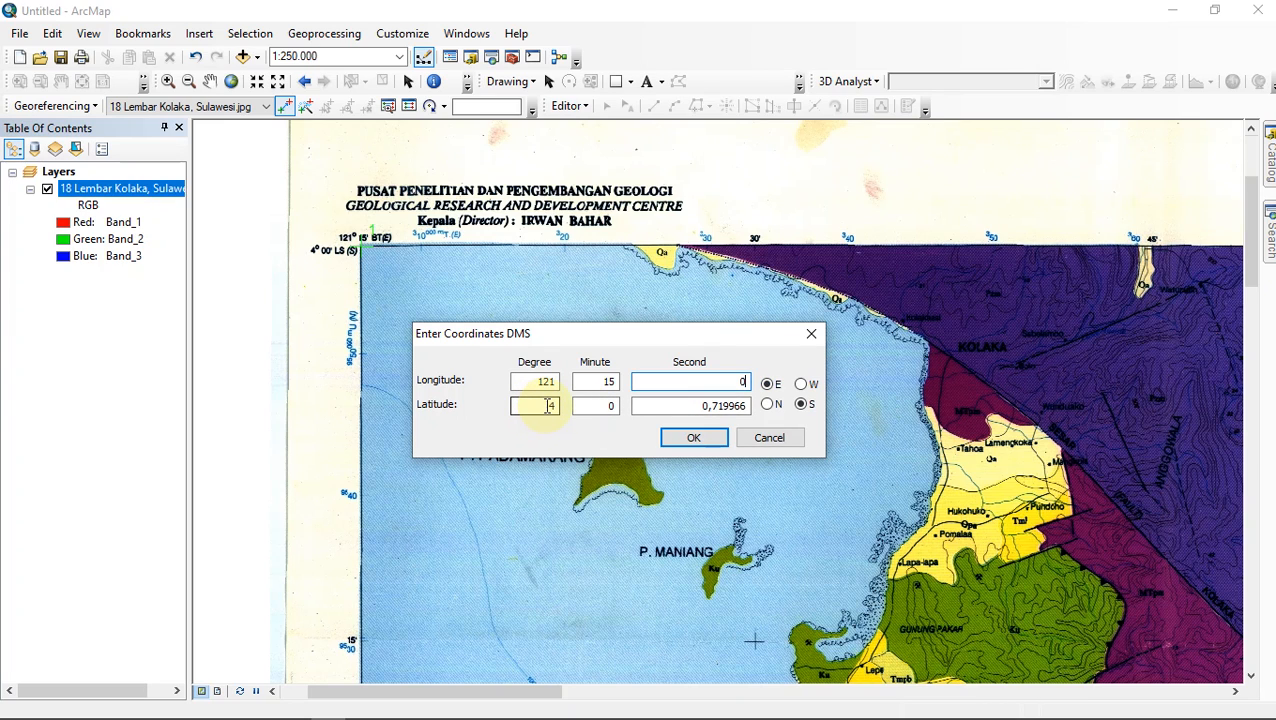
double_click(688, 403)
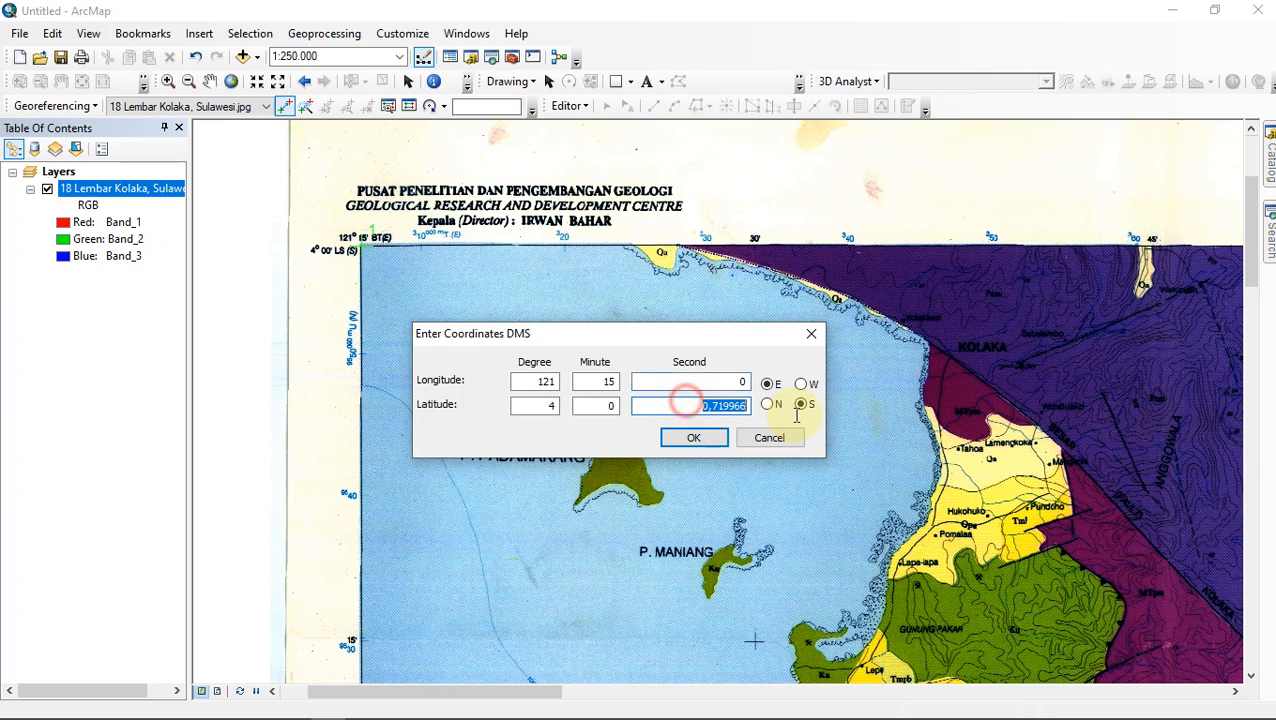
text(0)
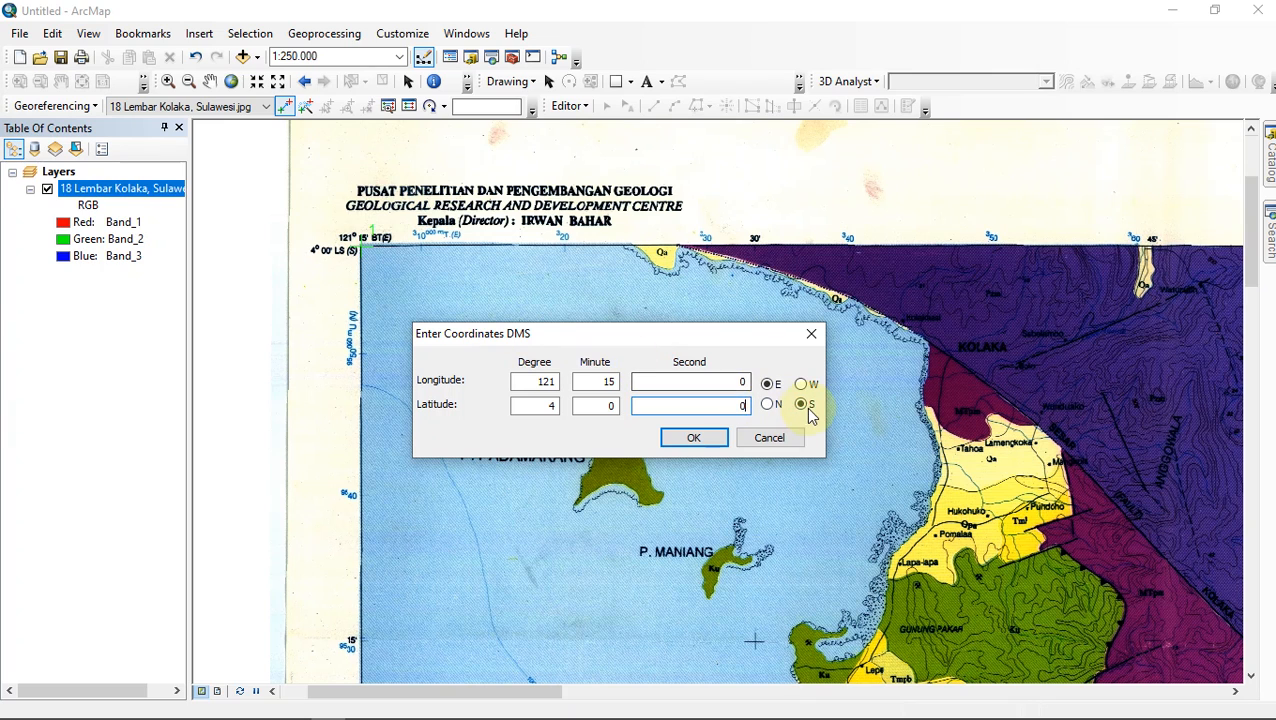
click(703, 443)
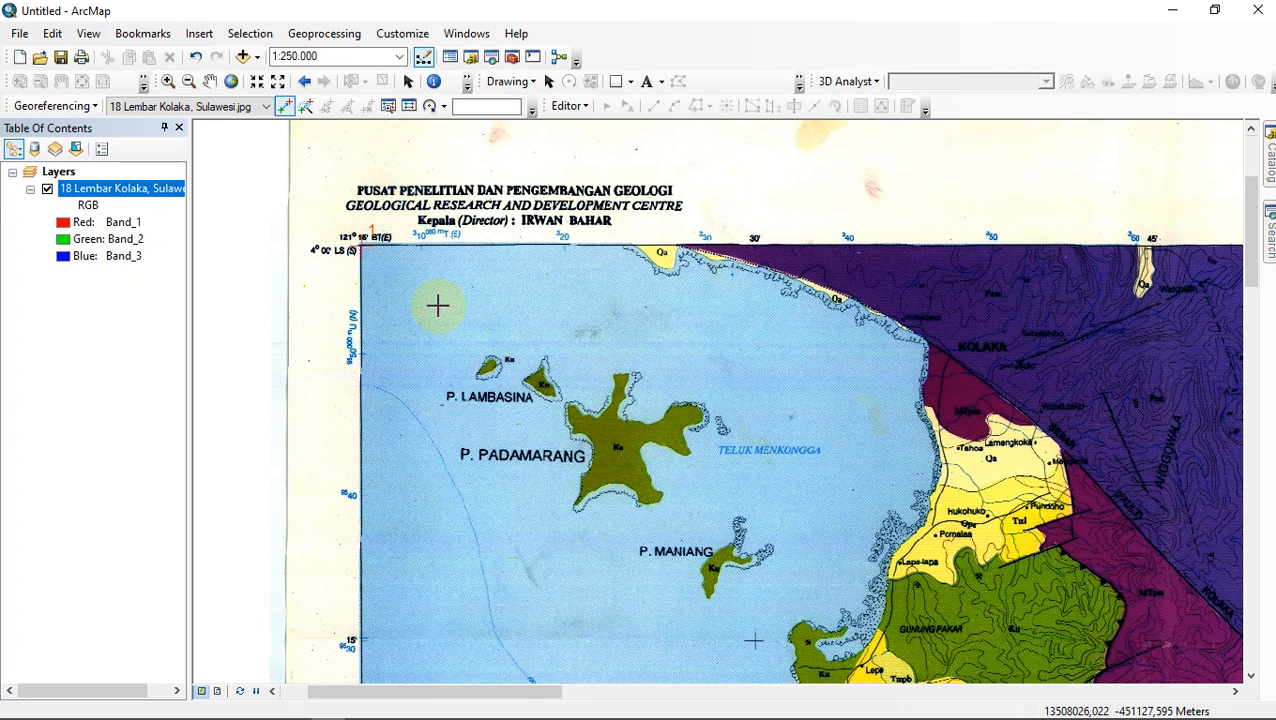
Place the second control point on the map frame's southwest corner and open its degree-minute-second coordinate entry
scroll(370, 245, up, 3)
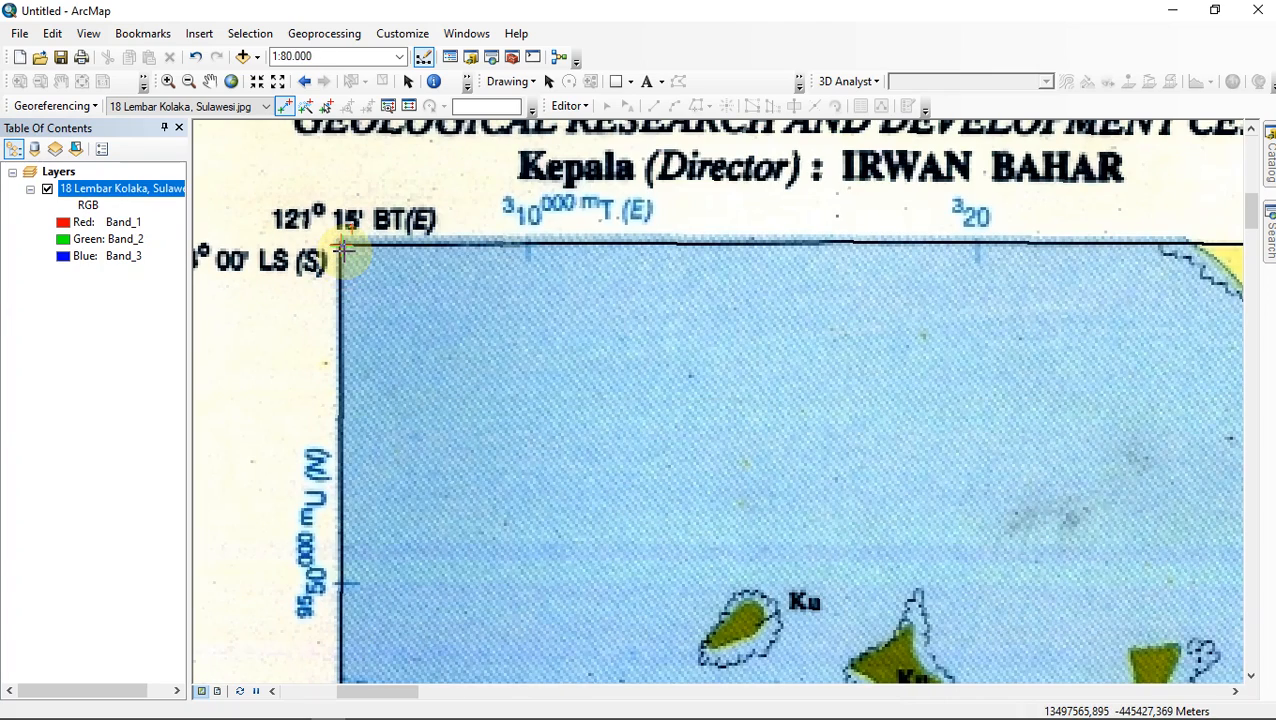
scroll(343, 249, down, 2)
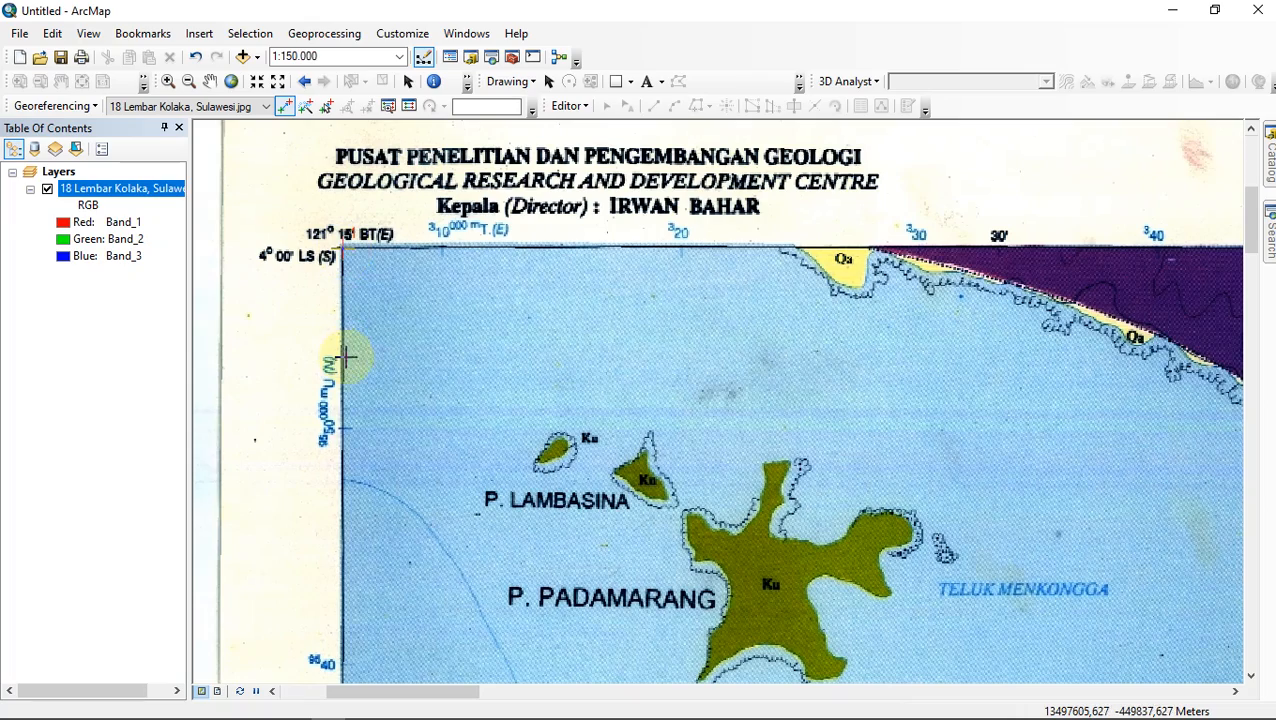
scroll(342, 356, down, 3)
scroll(386, 375, up, 3)
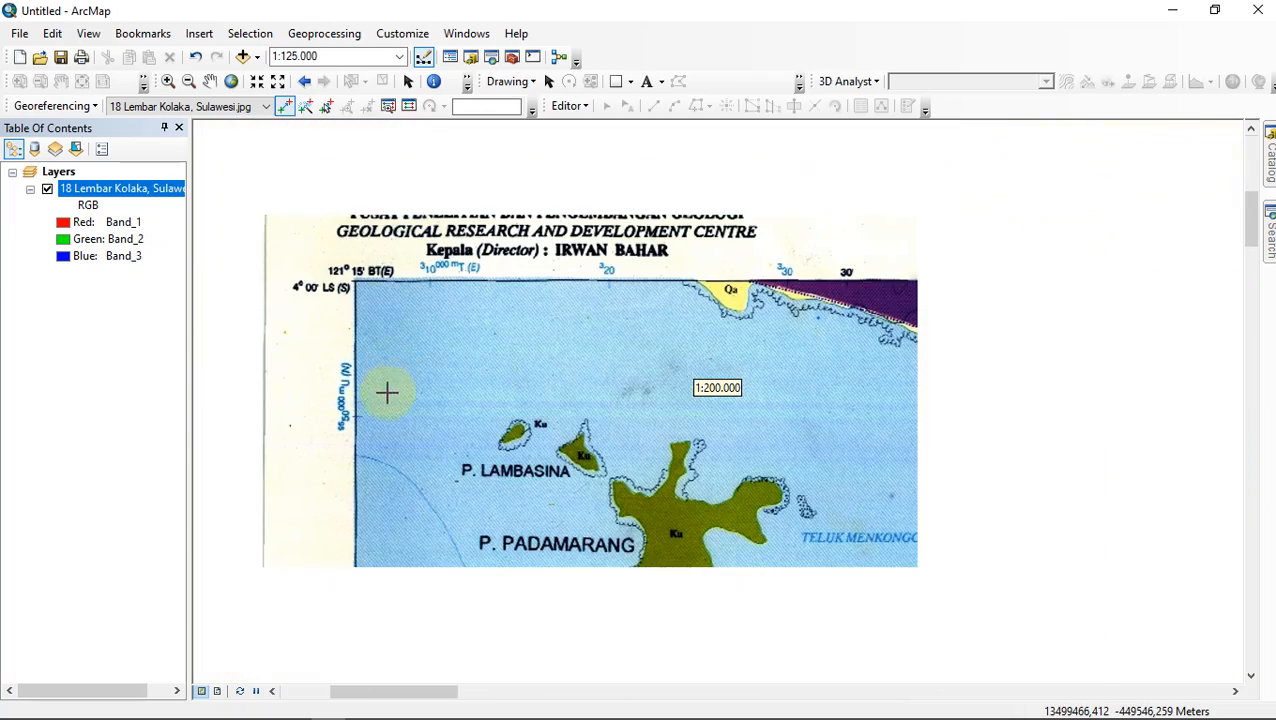
drag(401, 411, 416, 308)
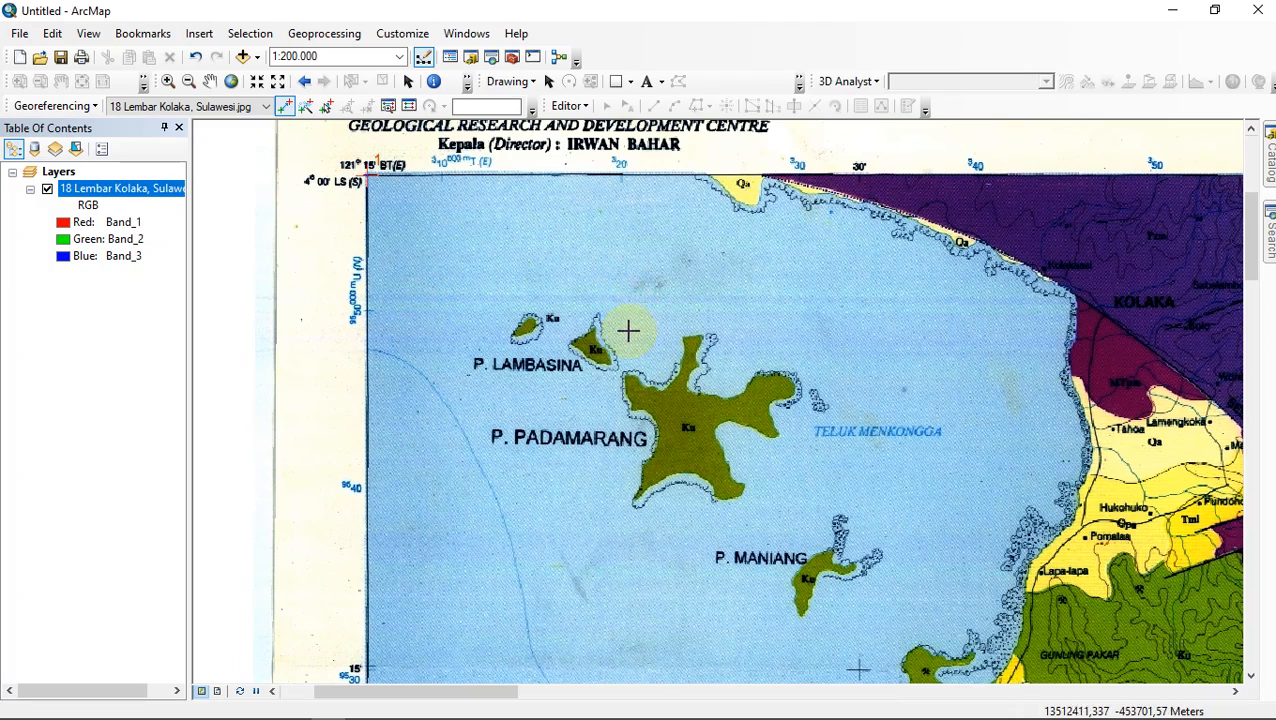
drag(627, 328, 621, 148)
scroll(491, 510, up, 1)
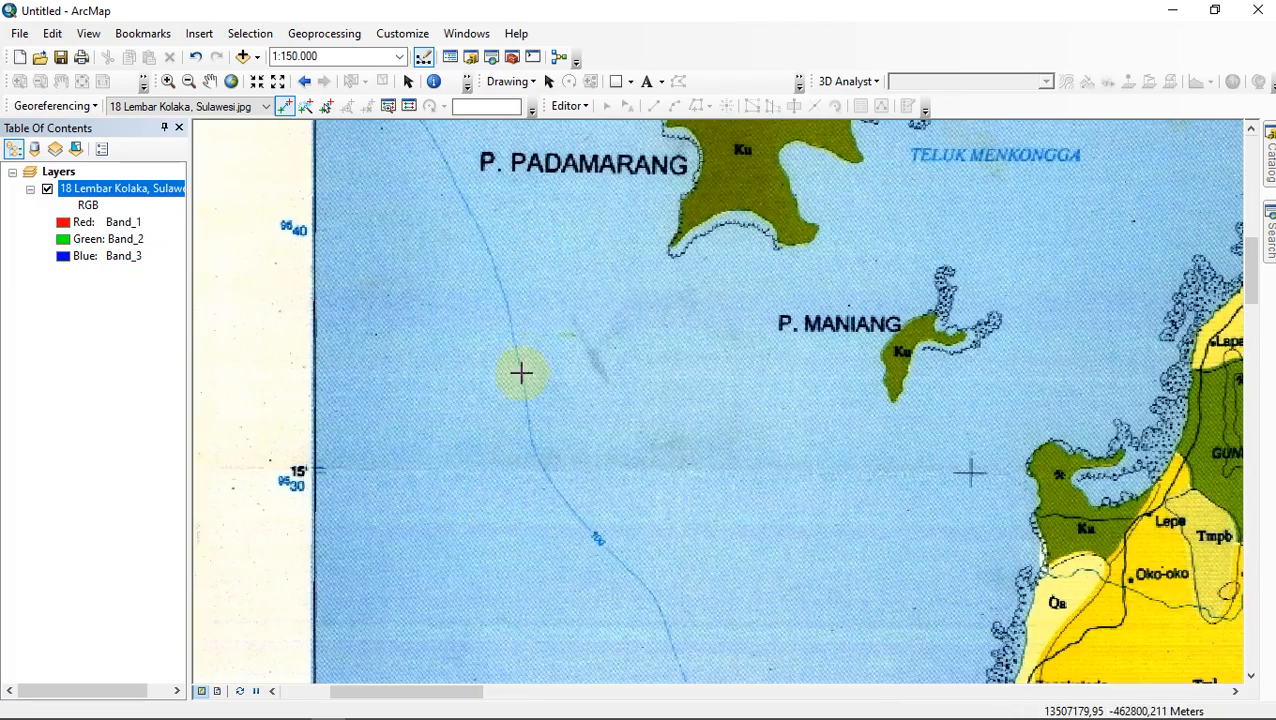
drag(520, 371, 612, 20)
drag(445, 468, 478, 92)
drag(441, 430, 434, 84)
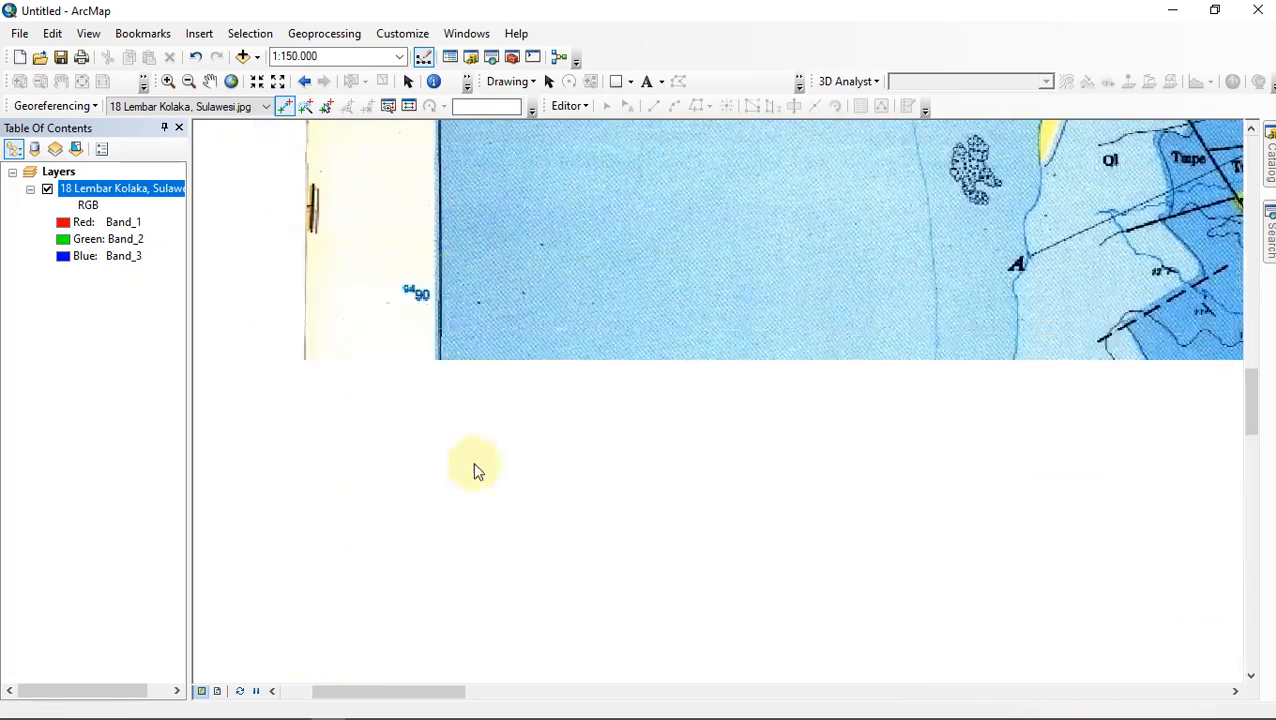
drag(461, 532, 425, 75)
drag(436, 463, 461, 165)
drag(459, 433, 447, 307)
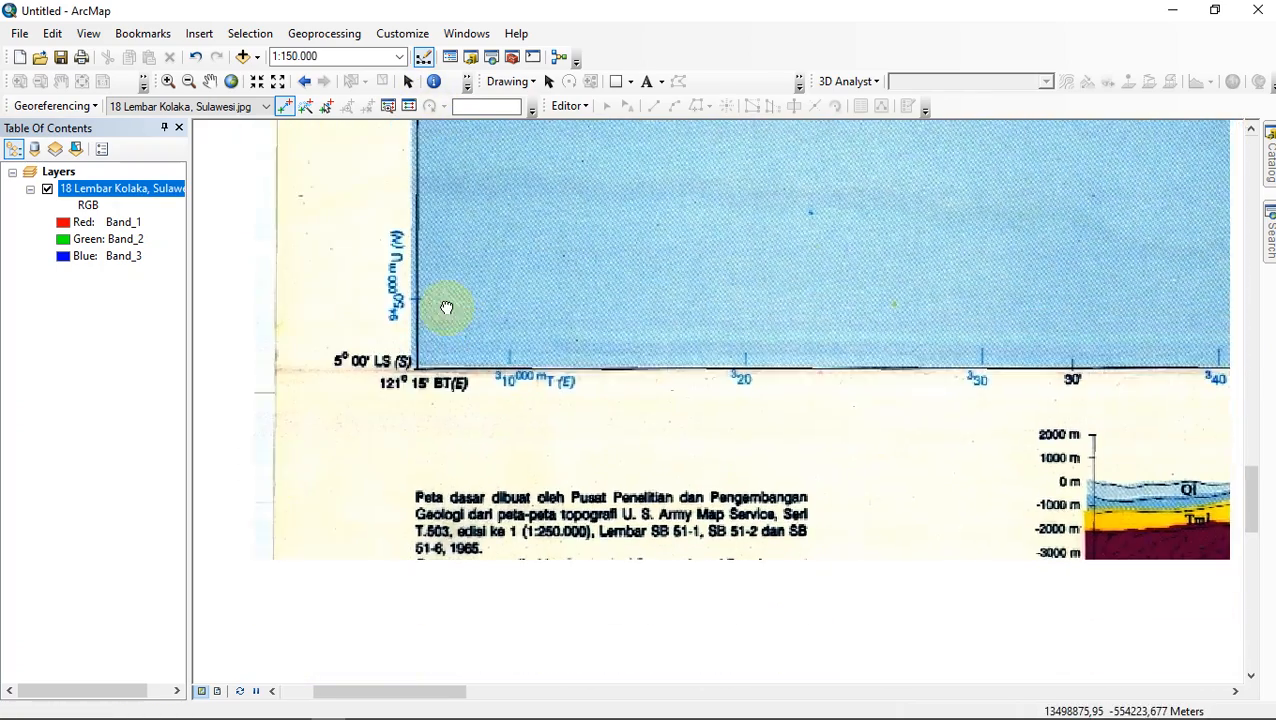
click(418, 357)
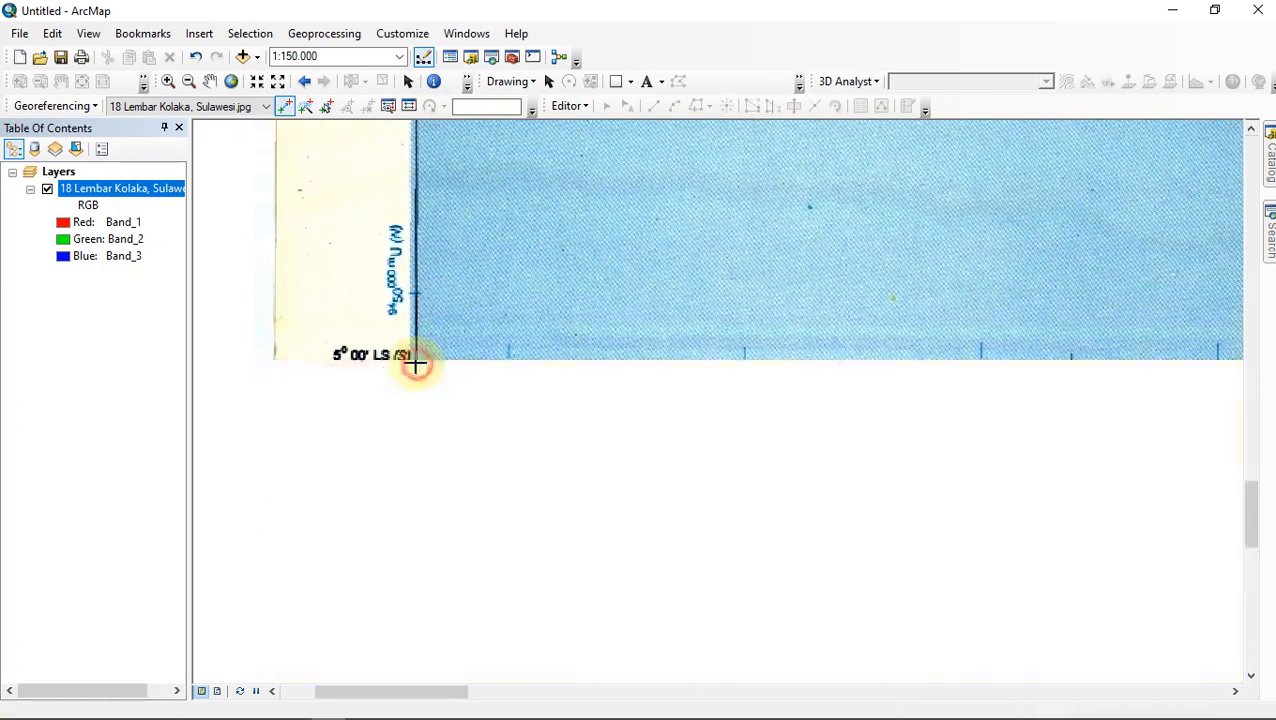
right_click(418, 362)
click(452, 395)
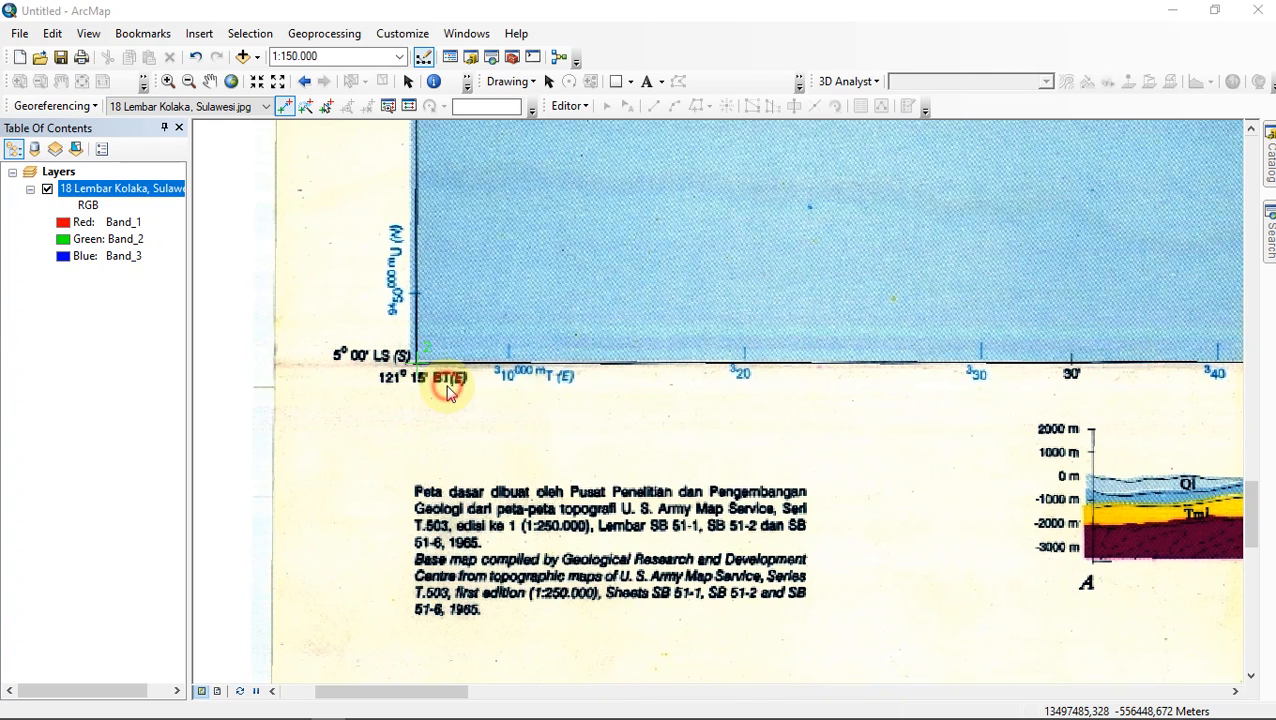
Set the second control point's longitude to 121° 15' 0" E
drag(570, 305, 506, 431)
double_click(564, 476)
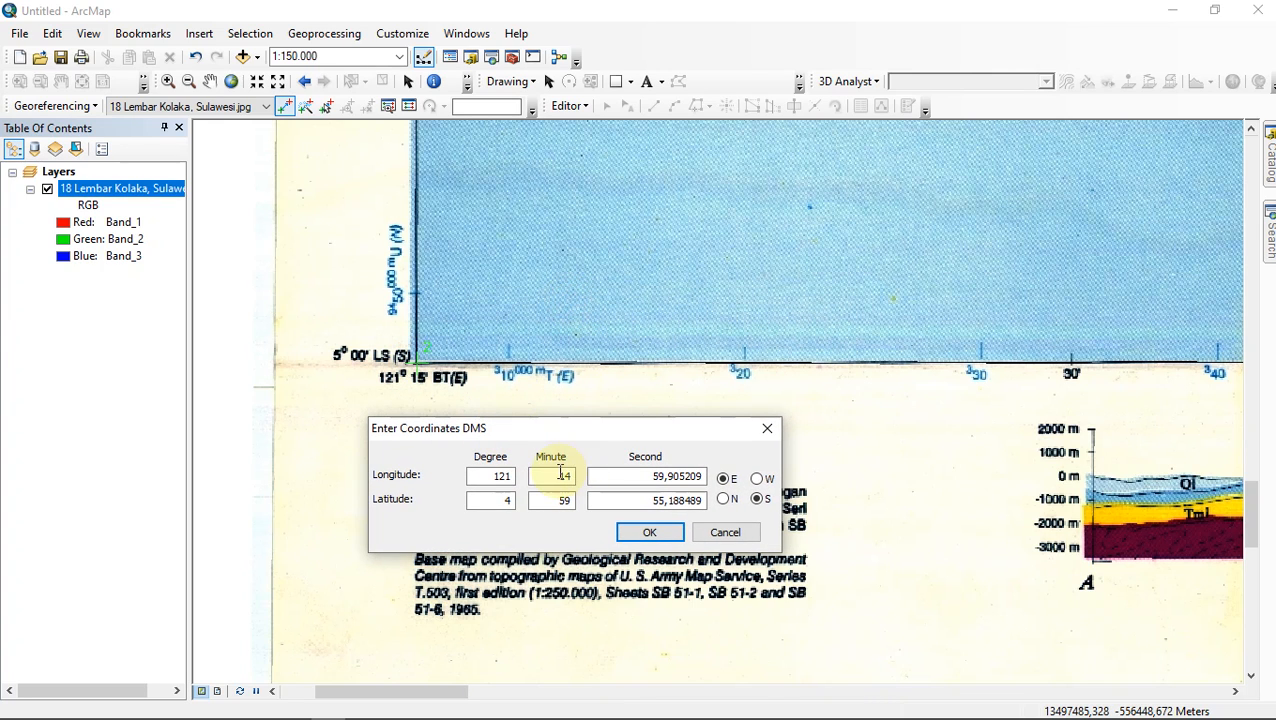
text(15)
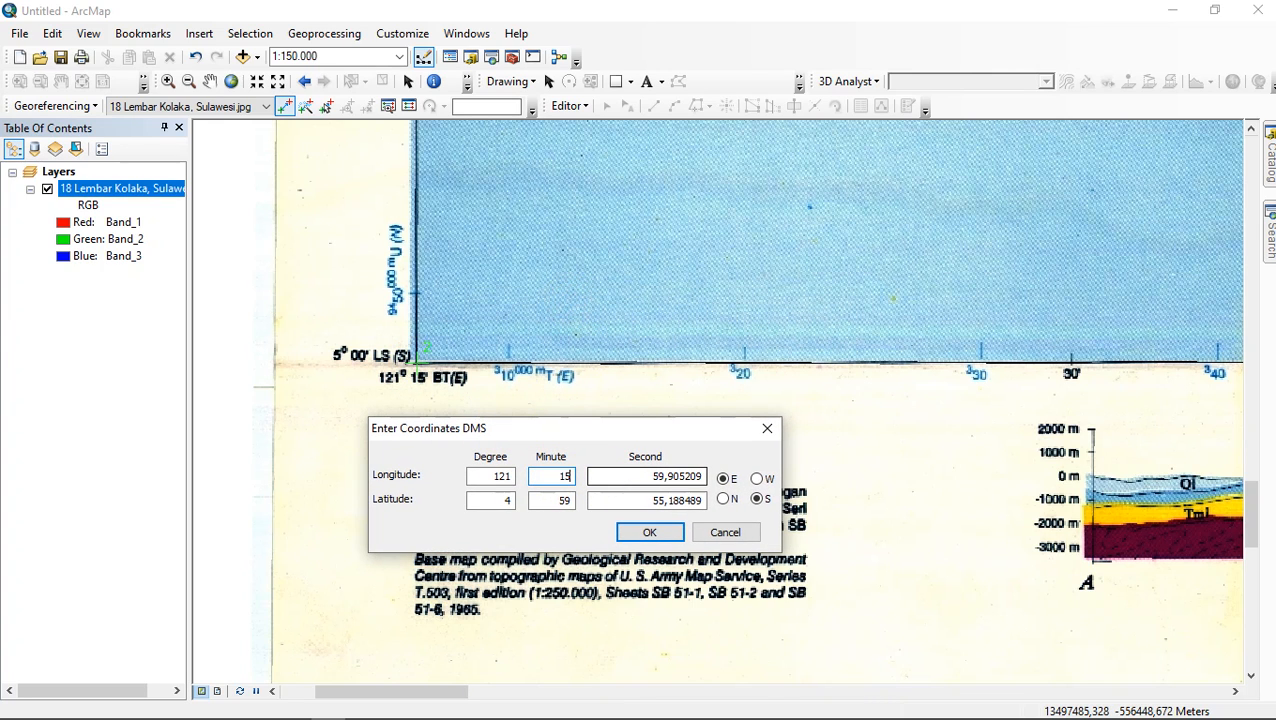
double_click(597, 472)
text(0)
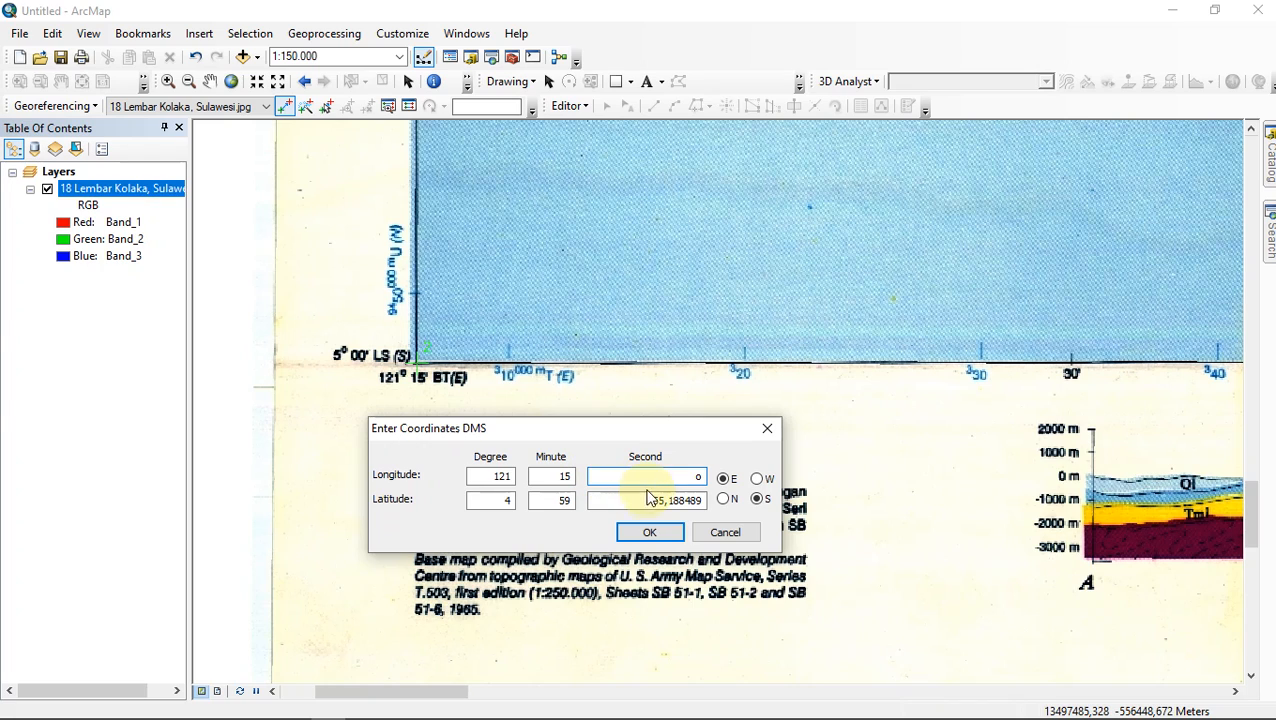
Set the second control point's latitude to 5° 0' 0" S and apply its coordinates
double_click(499, 503)
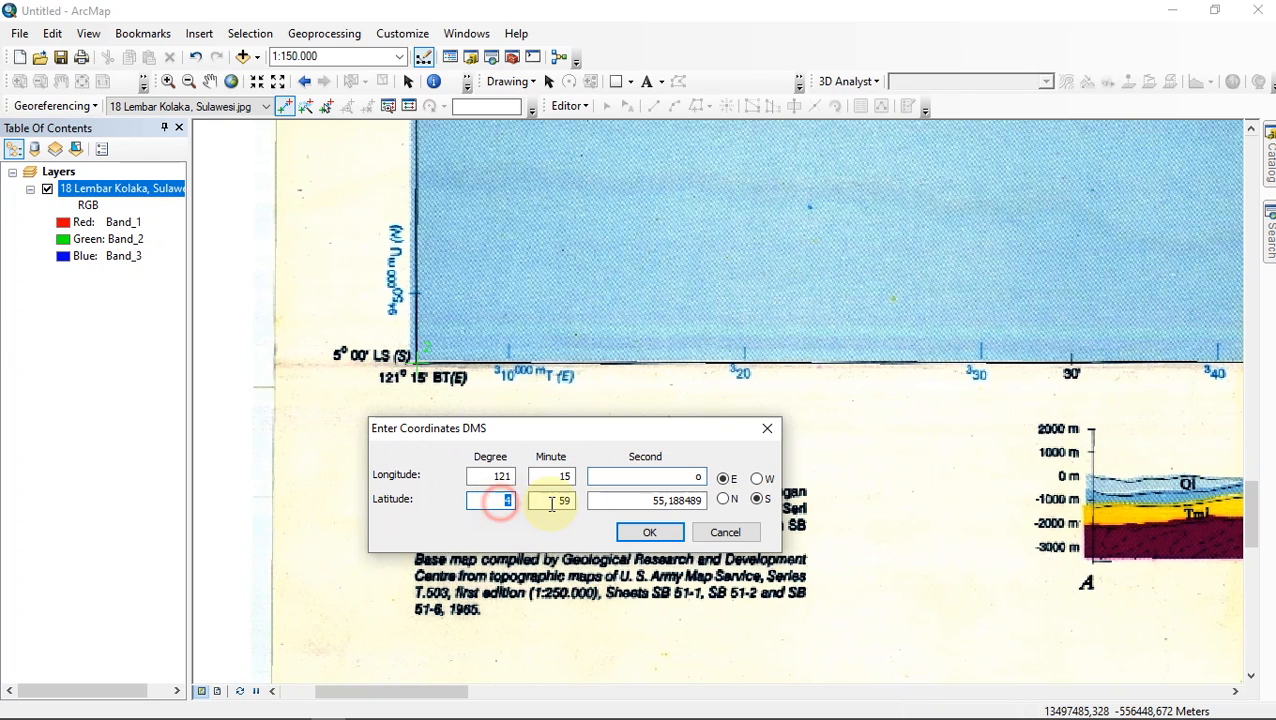
text(5)
double_click(556, 502)
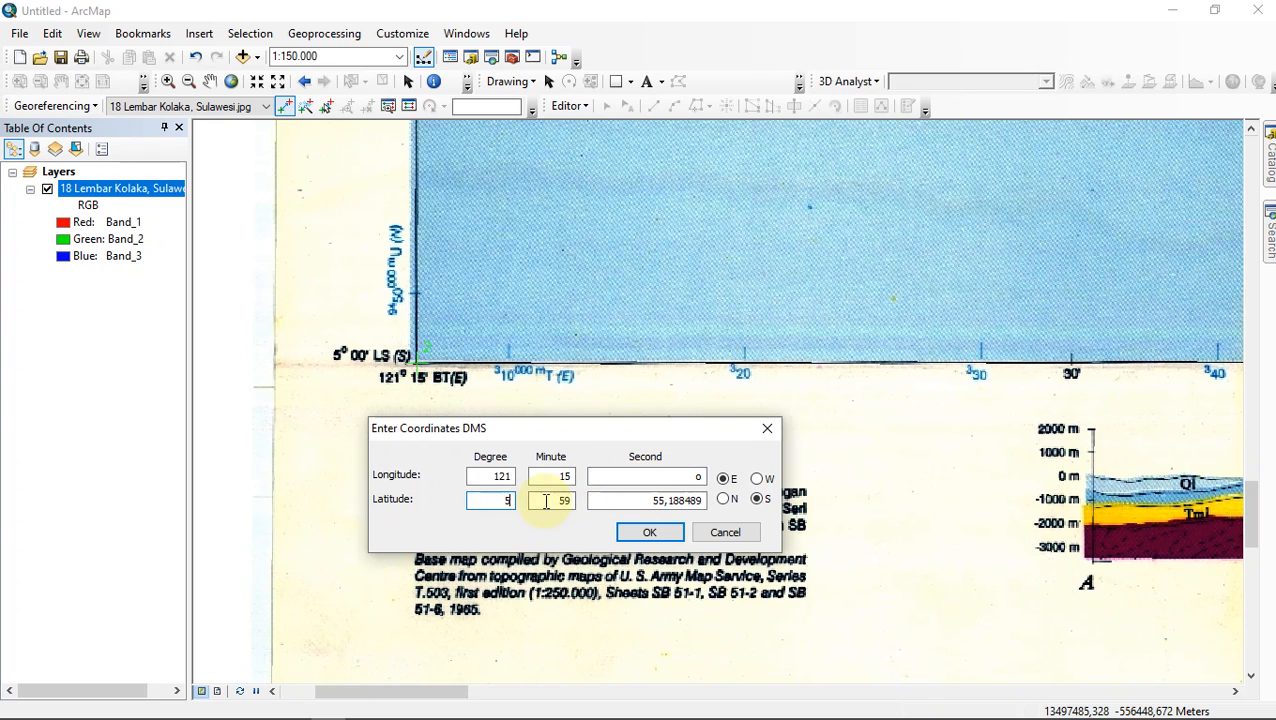
text(0)
double_click(612, 500)
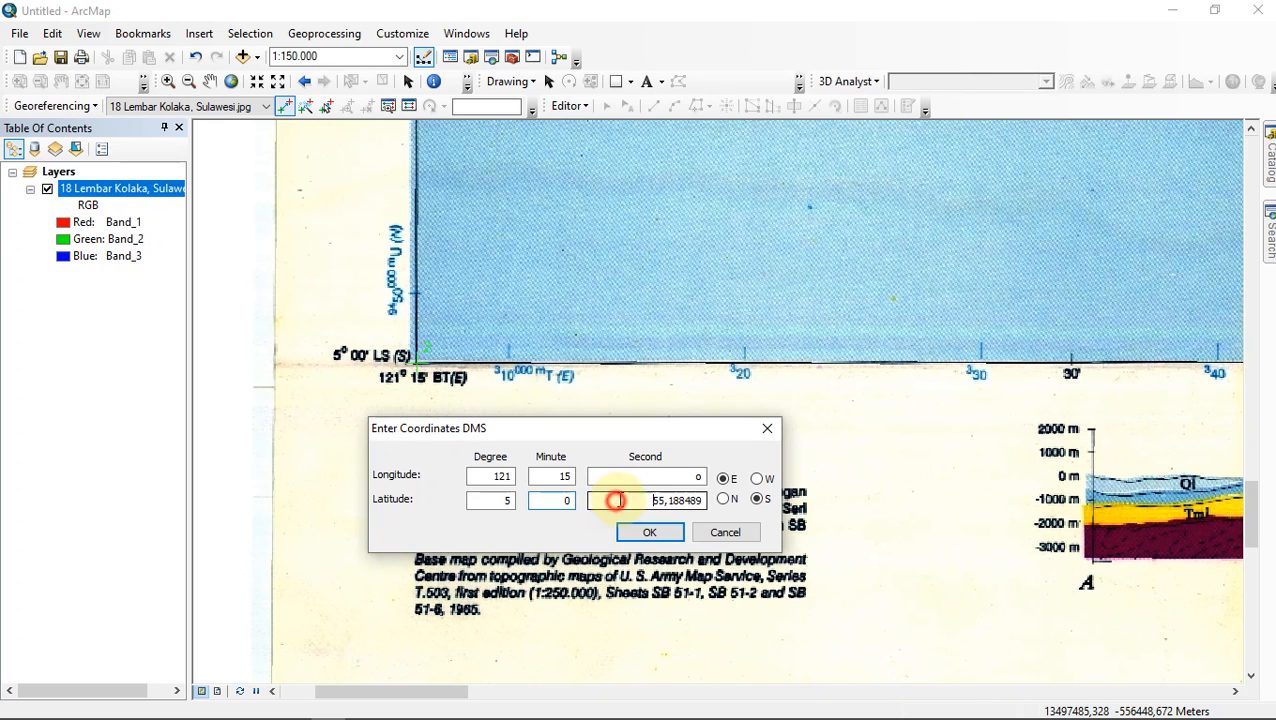
text(0)
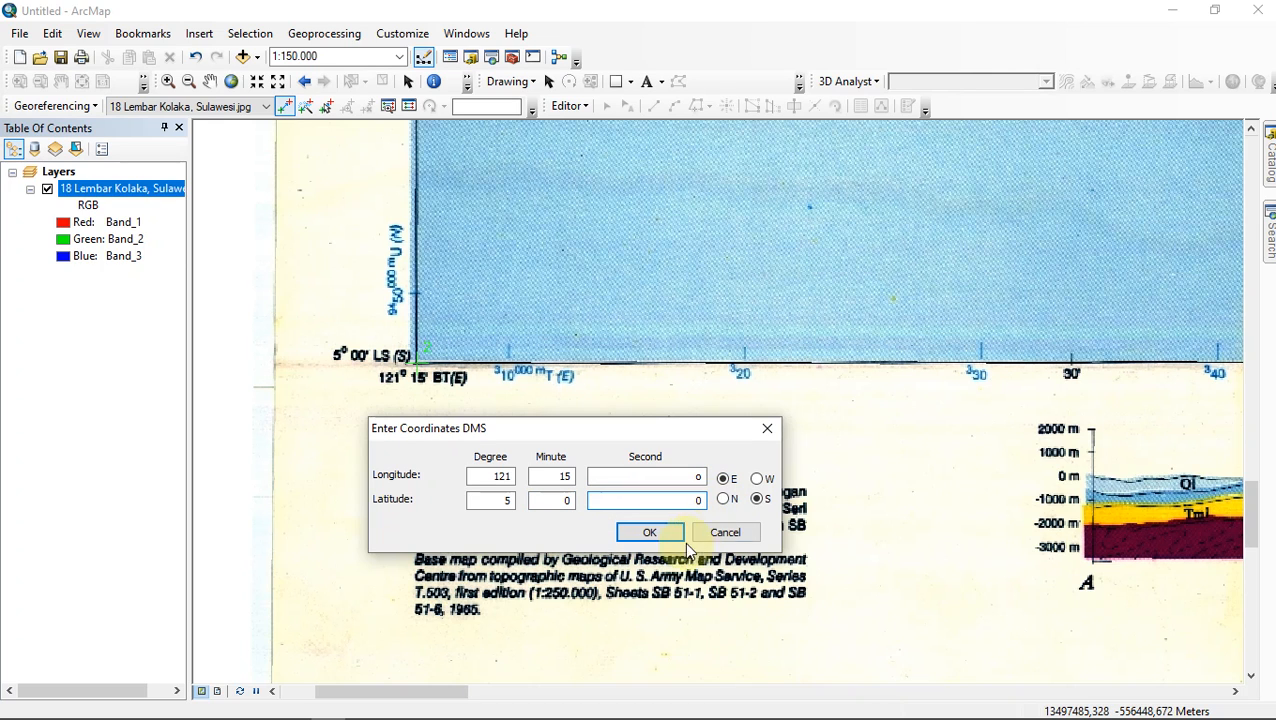
click(649, 531)
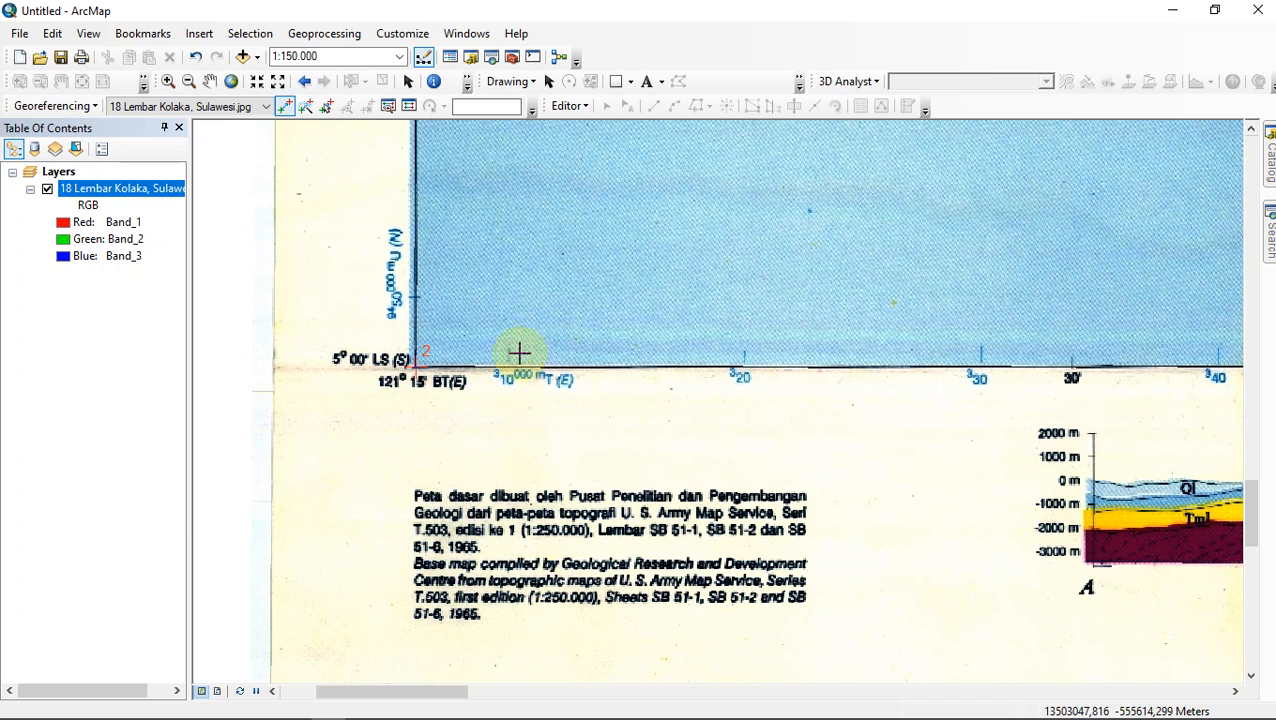
Review the two control point links in the georeferencing link table, select link 1, and close the table
scroll(487, 353, up, 1)
scroll(637, 372, up, 2)
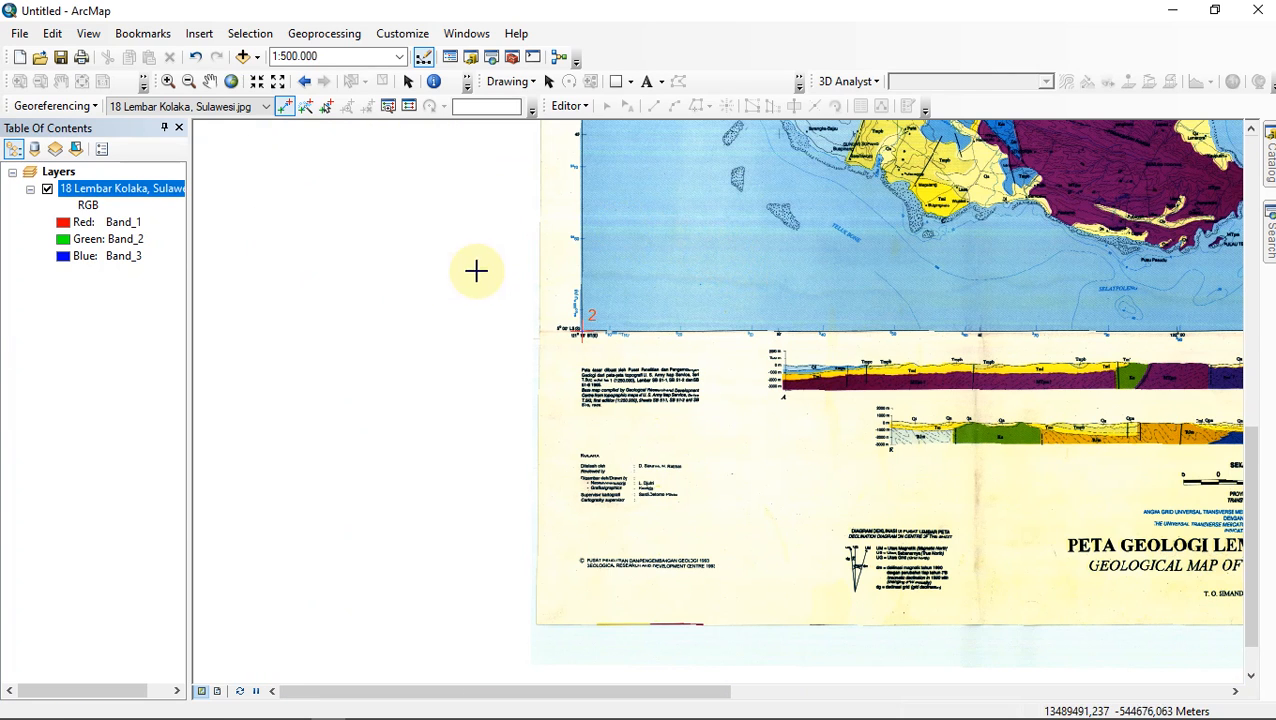
scroll(716, 226, up, 1)
scroll(483, 432, down, 1)
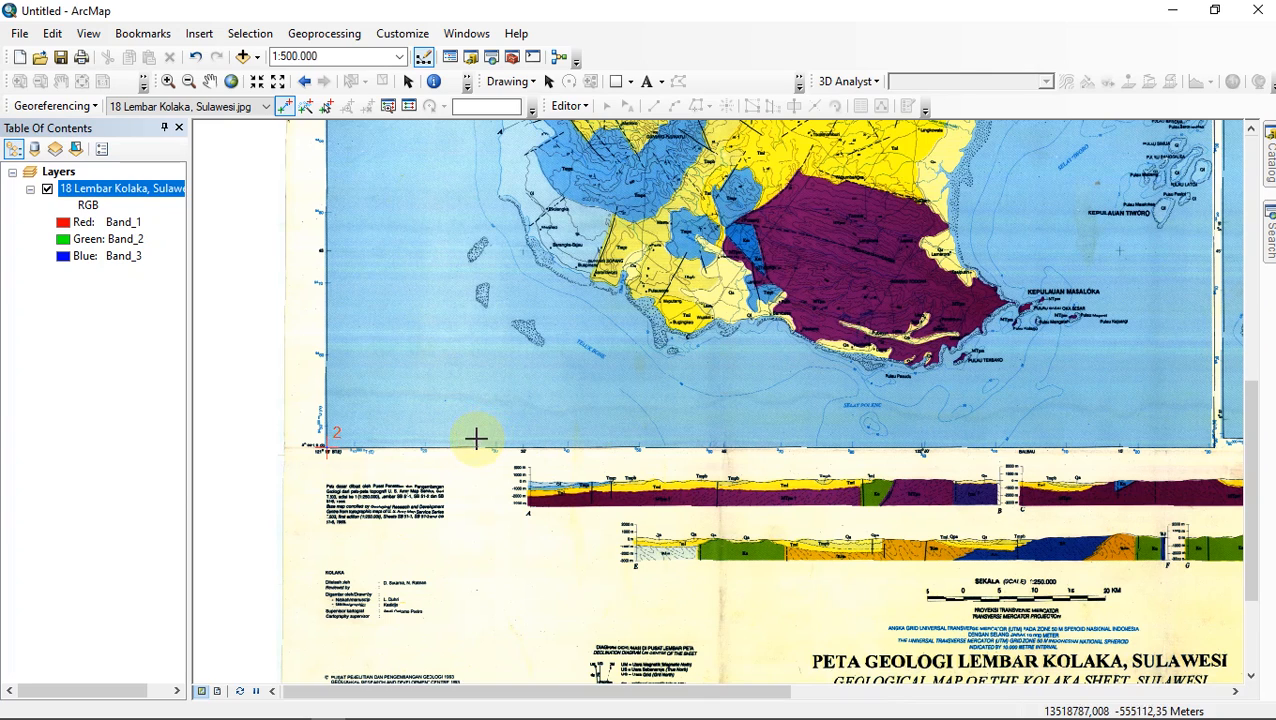
click(409, 107)
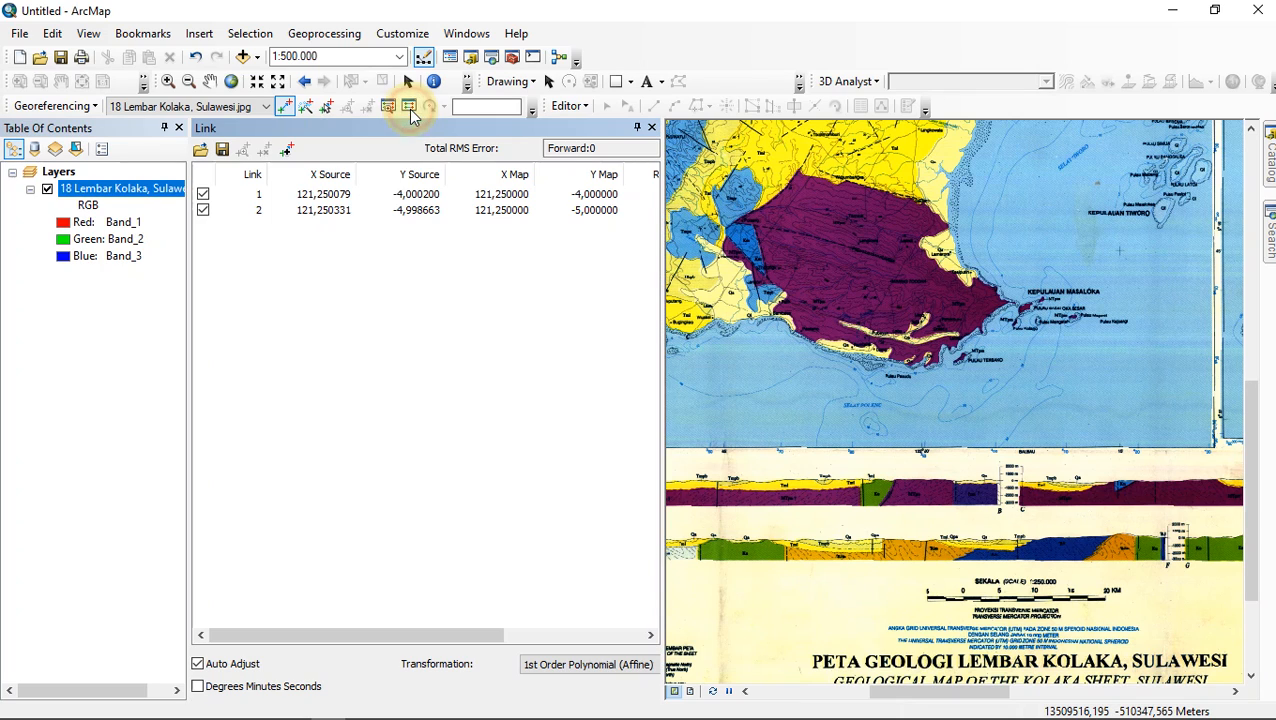
click(362, 193)
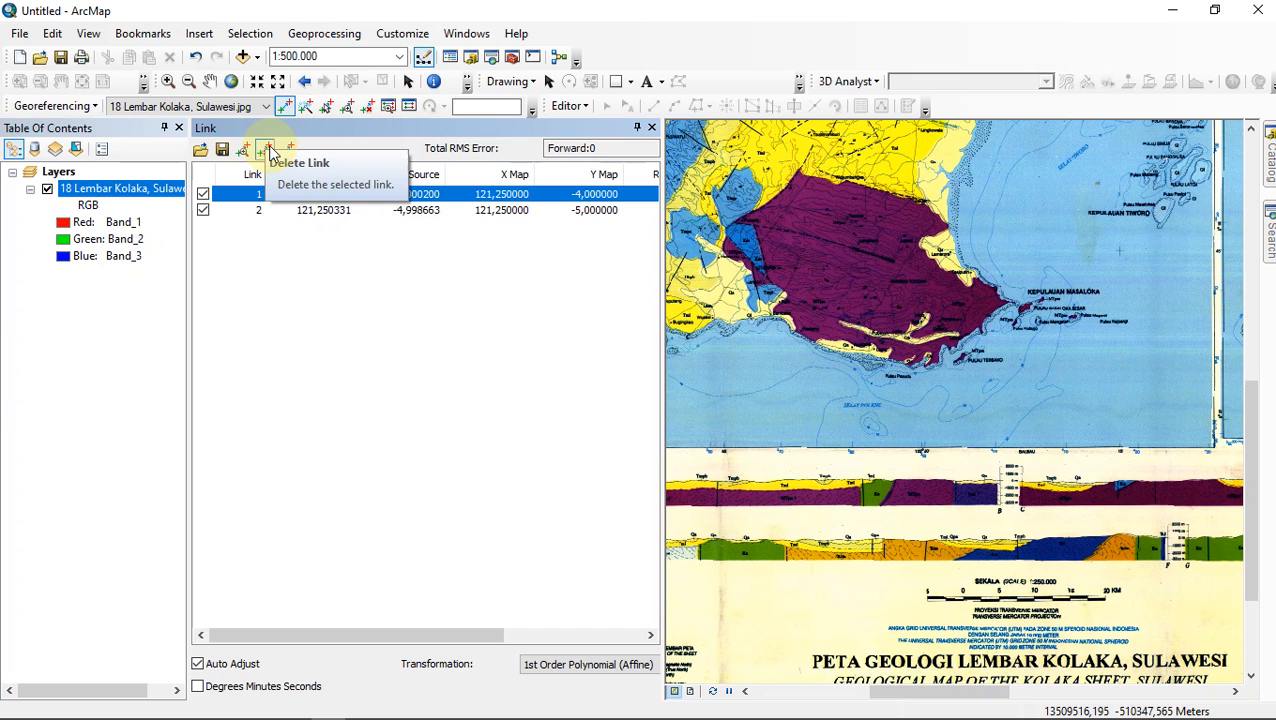
click(652, 130)
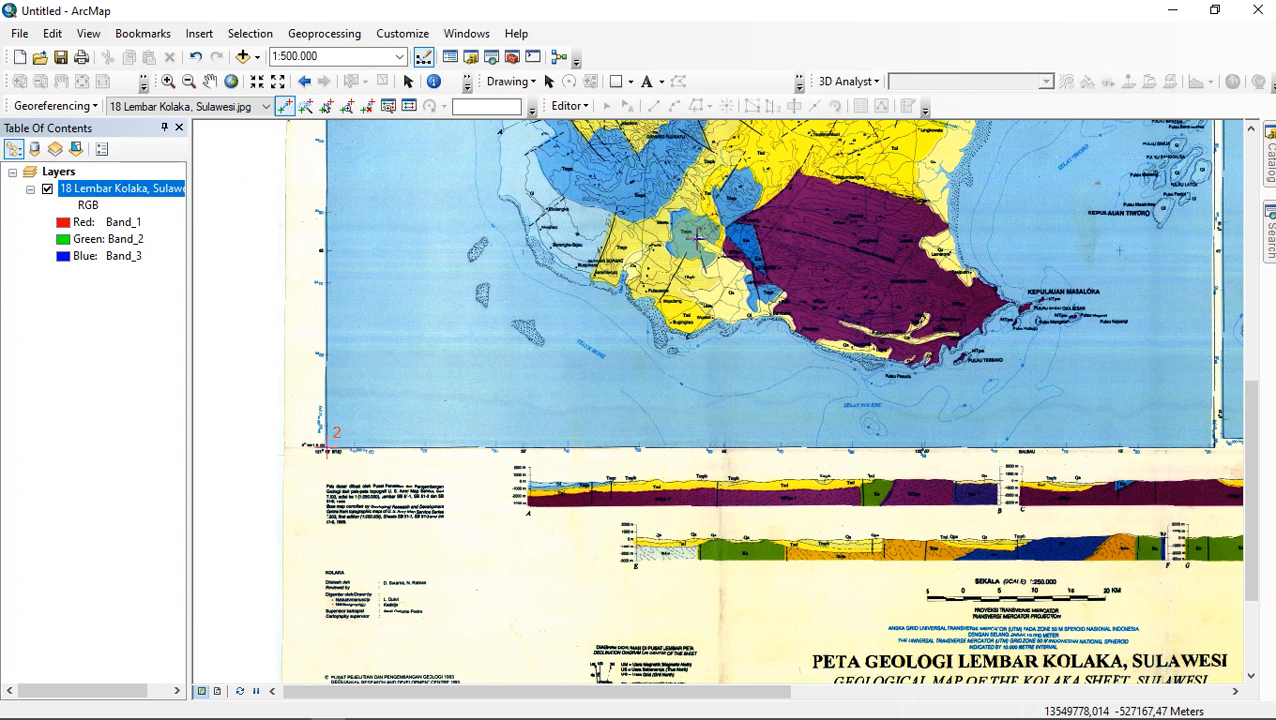
Save the control point adjustment to the 18 Lembar Kolaka, Sulawesi.jpg raster with Update Georeferencing
scroll(693, 210, down, 2)
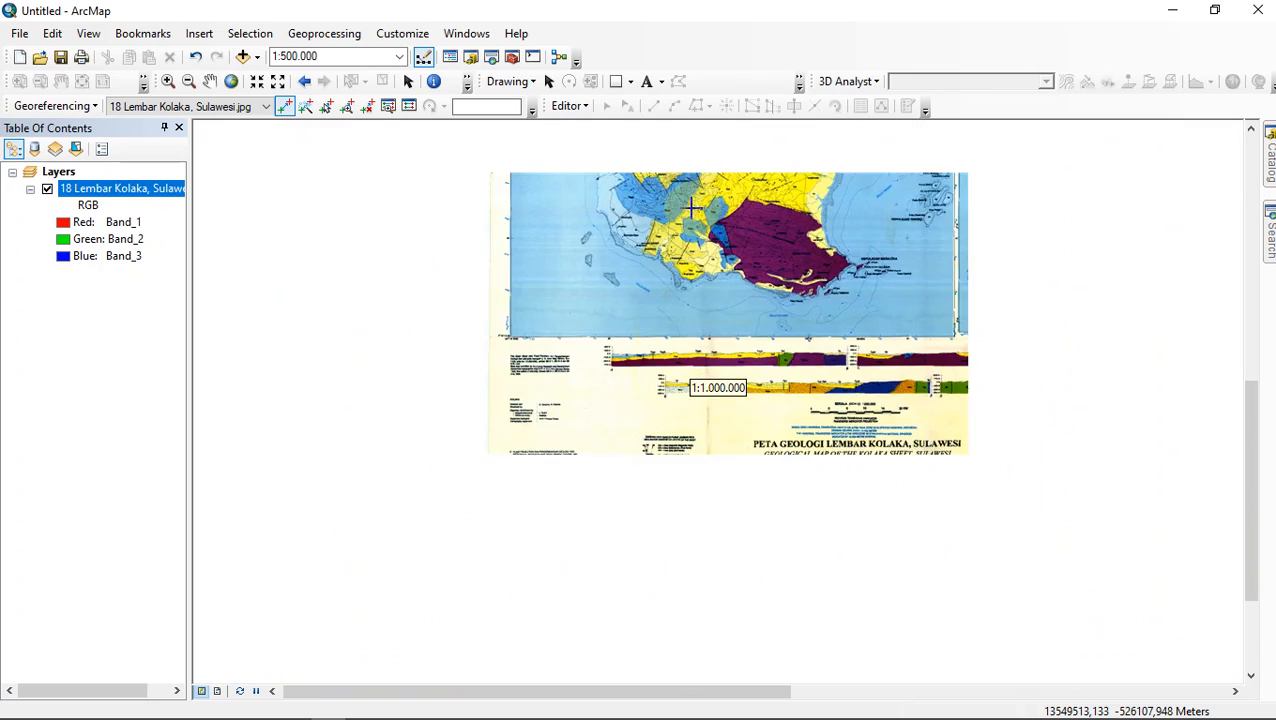
scroll(693, 208, down, 6)
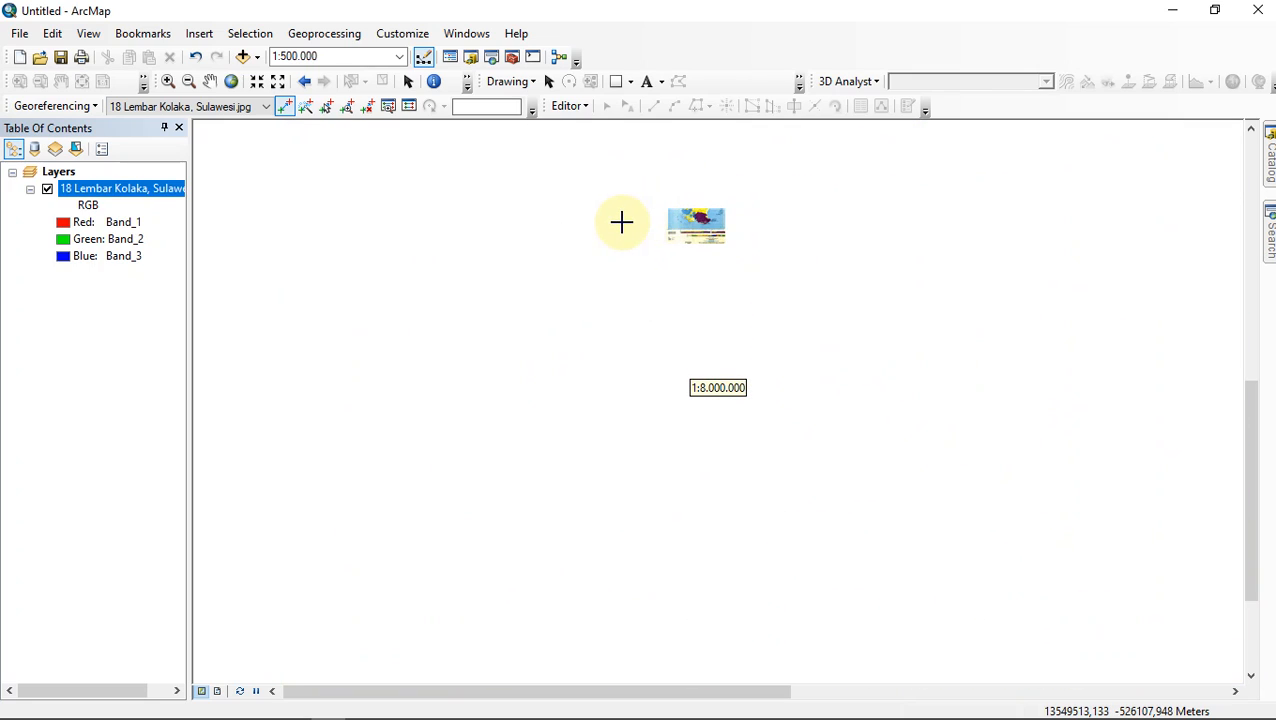
drag(725, 306, 682, 132)
drag(690, 209, 795, 476)
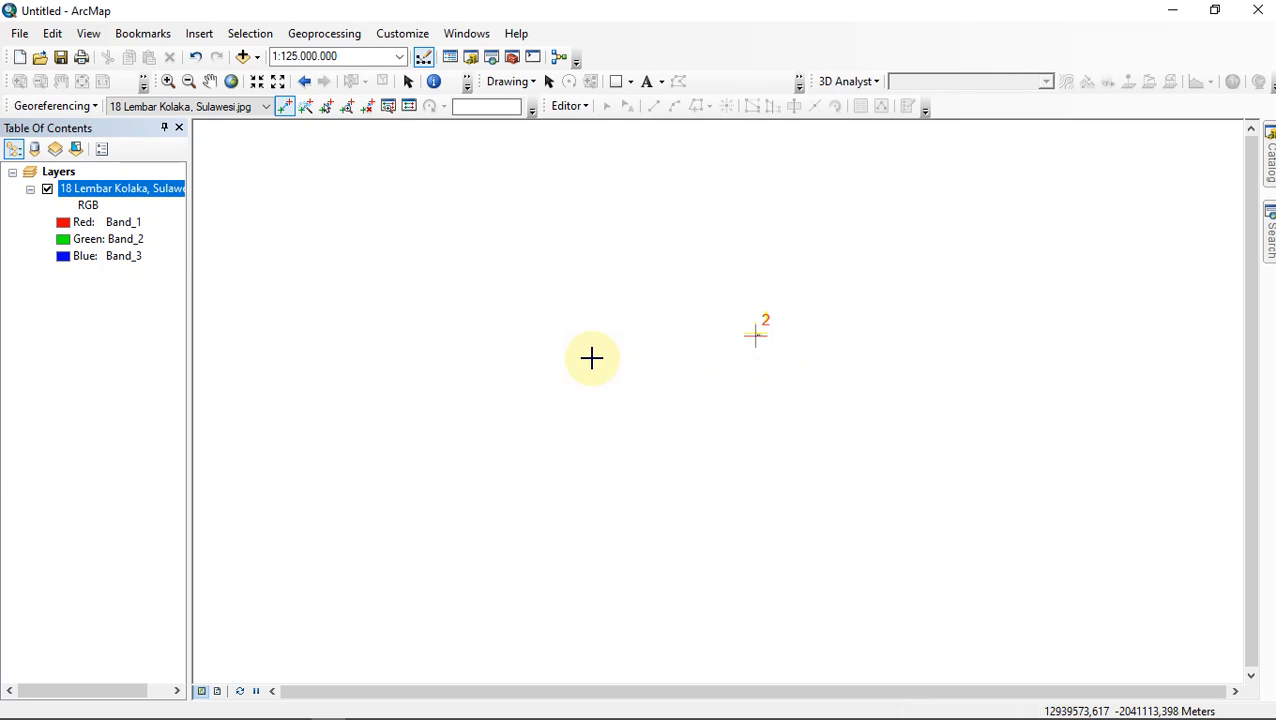
right_click(166, 191)
click(258, 292)
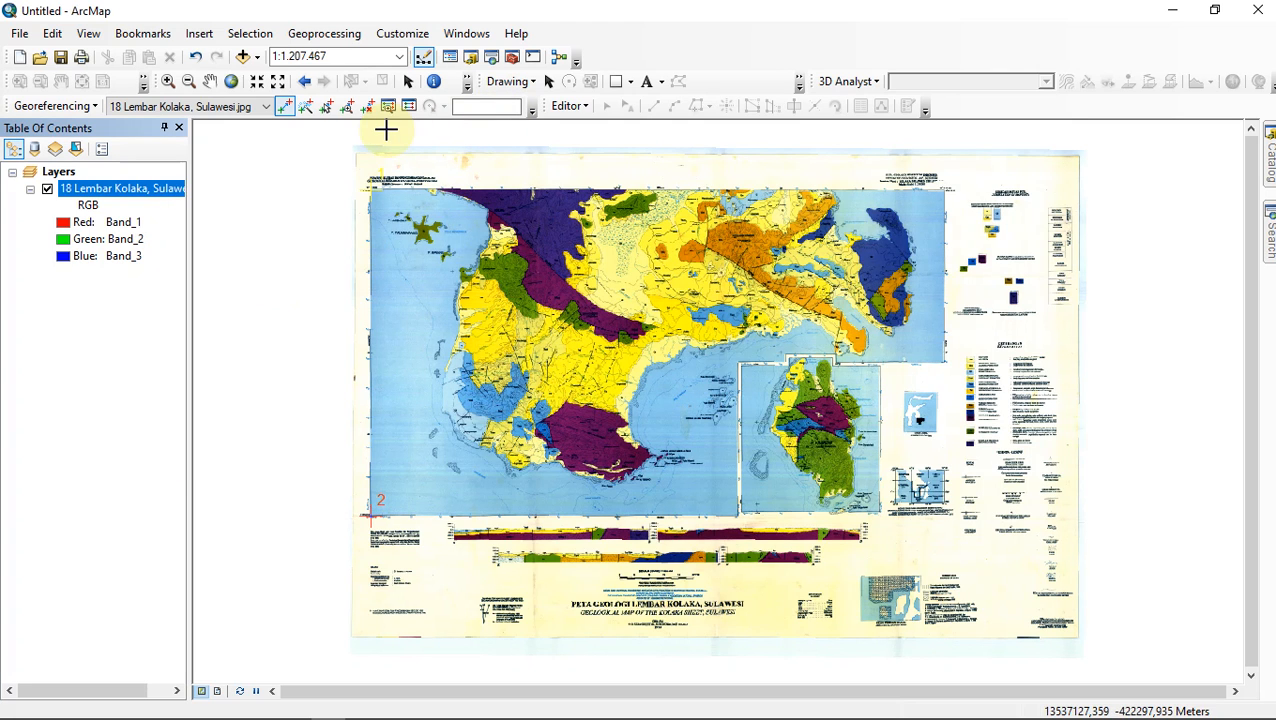
click(82, 105)
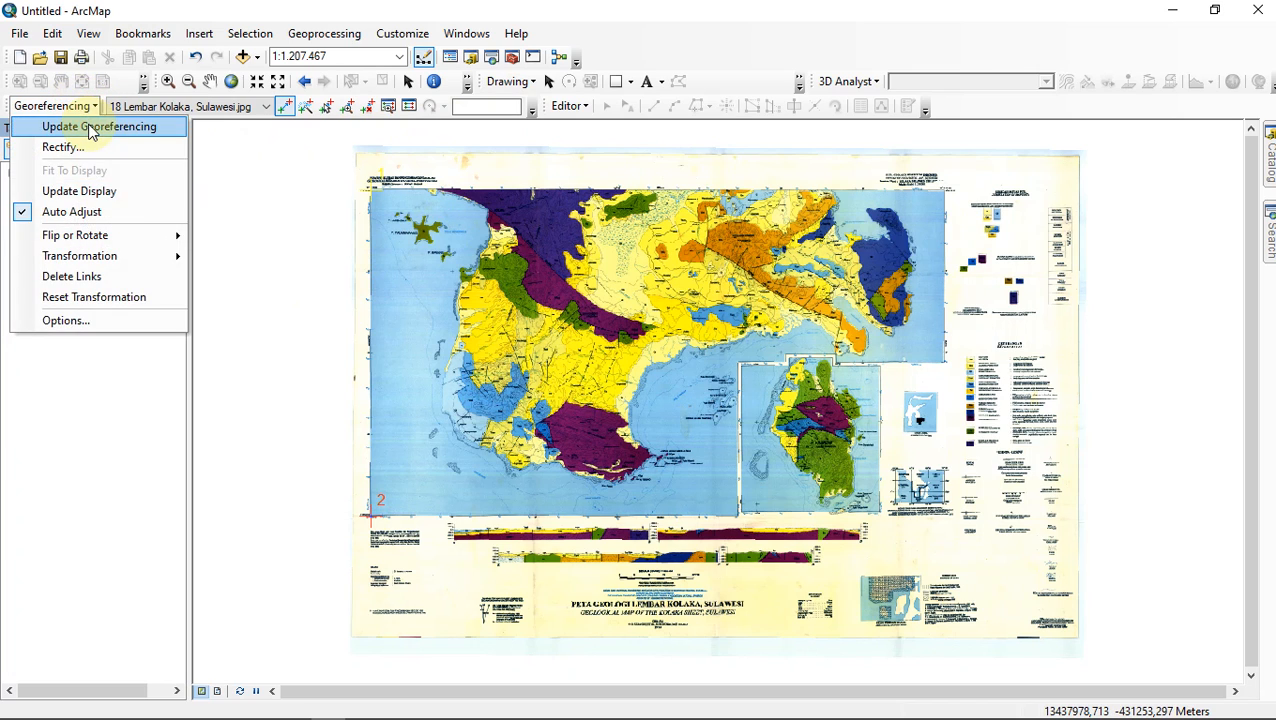
click(72, 104)
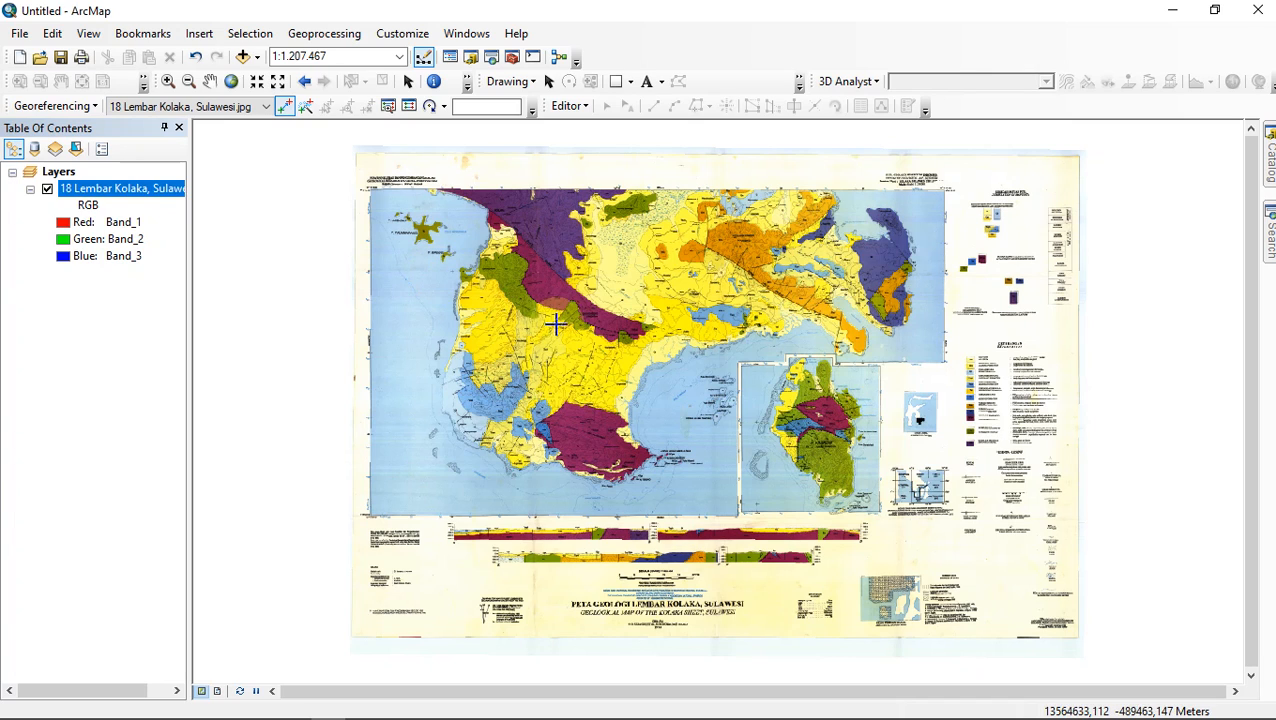
Open the Catalog and disconnect the F:\belajar\Belajar dasar folder from its folder connections
drag(542, 325, 527, 299)
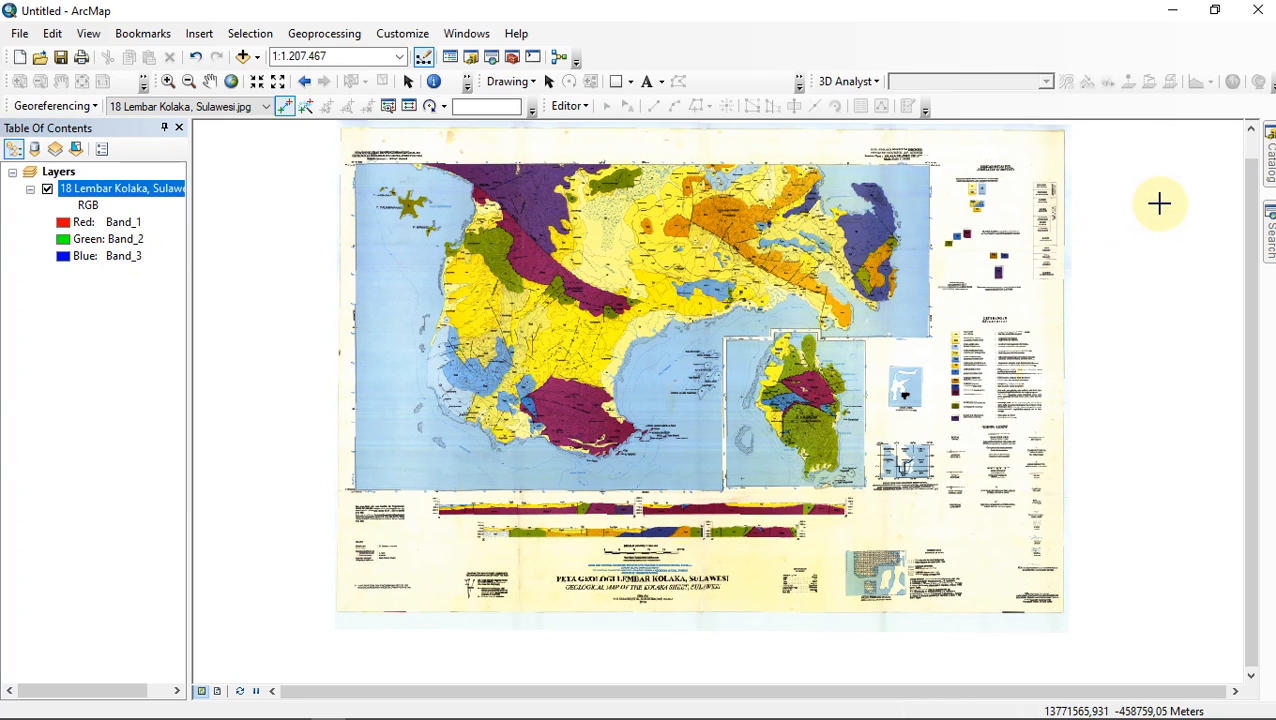
click(1270, 155)
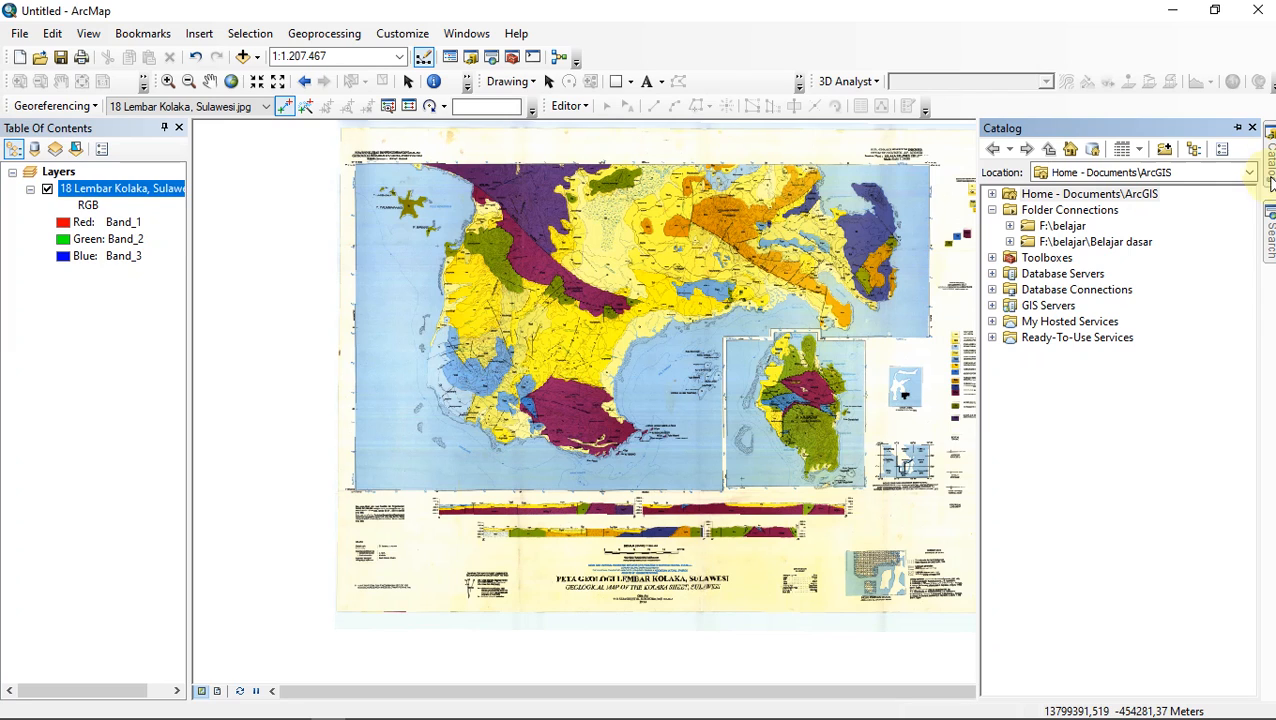
click(1110, 243)
right_click(1120, 247)
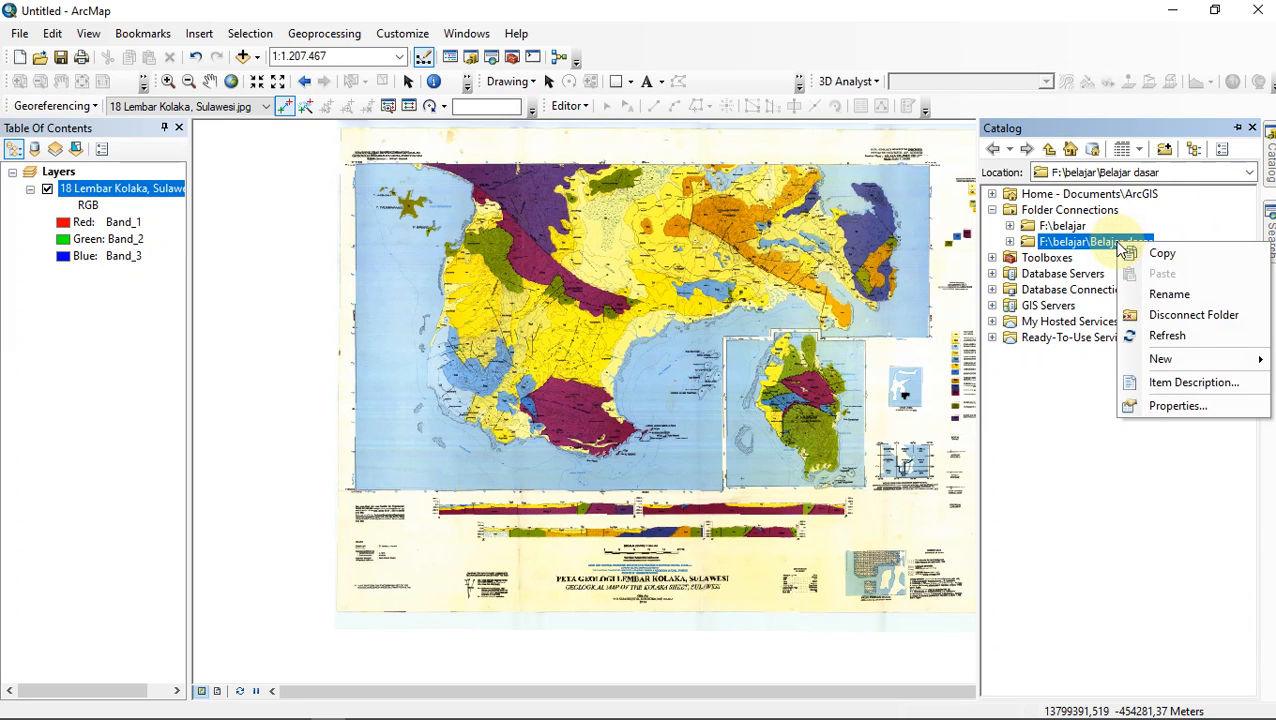
click(1158, 316)
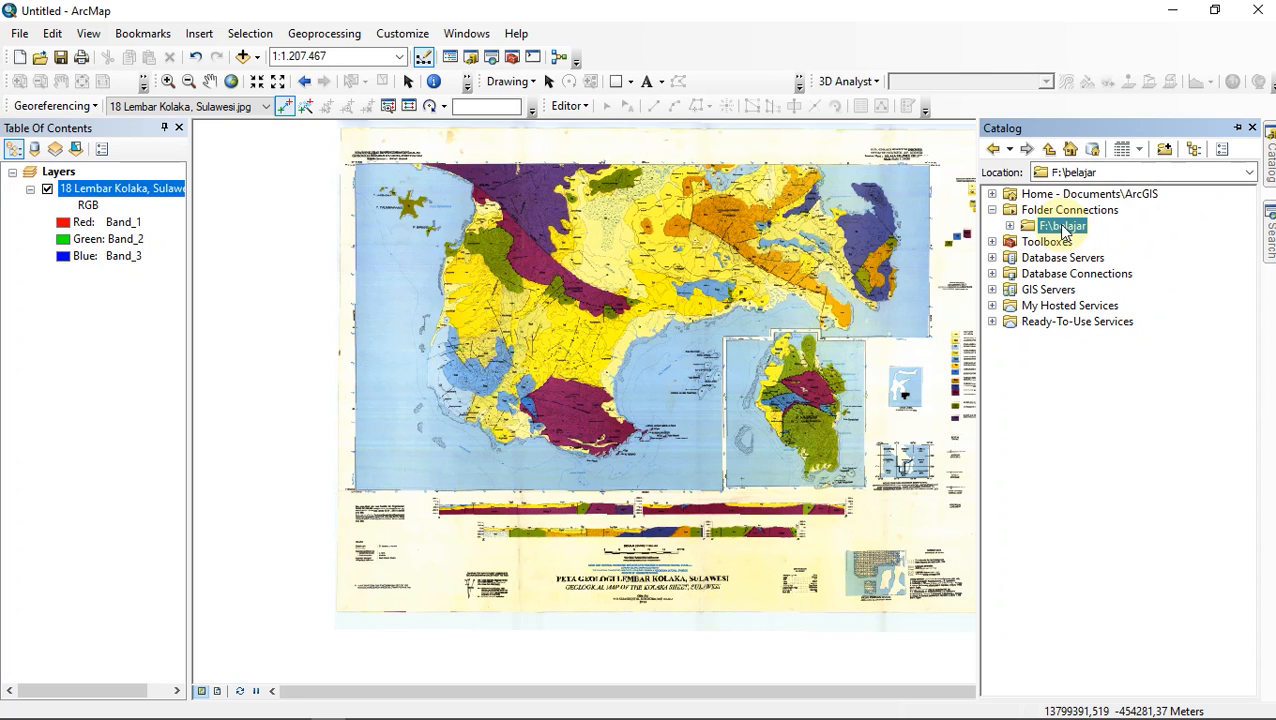
Add a Catalog folder connection to F:\belajar\Belajar dasar on Local Disk (F:)
click(1167, 151)
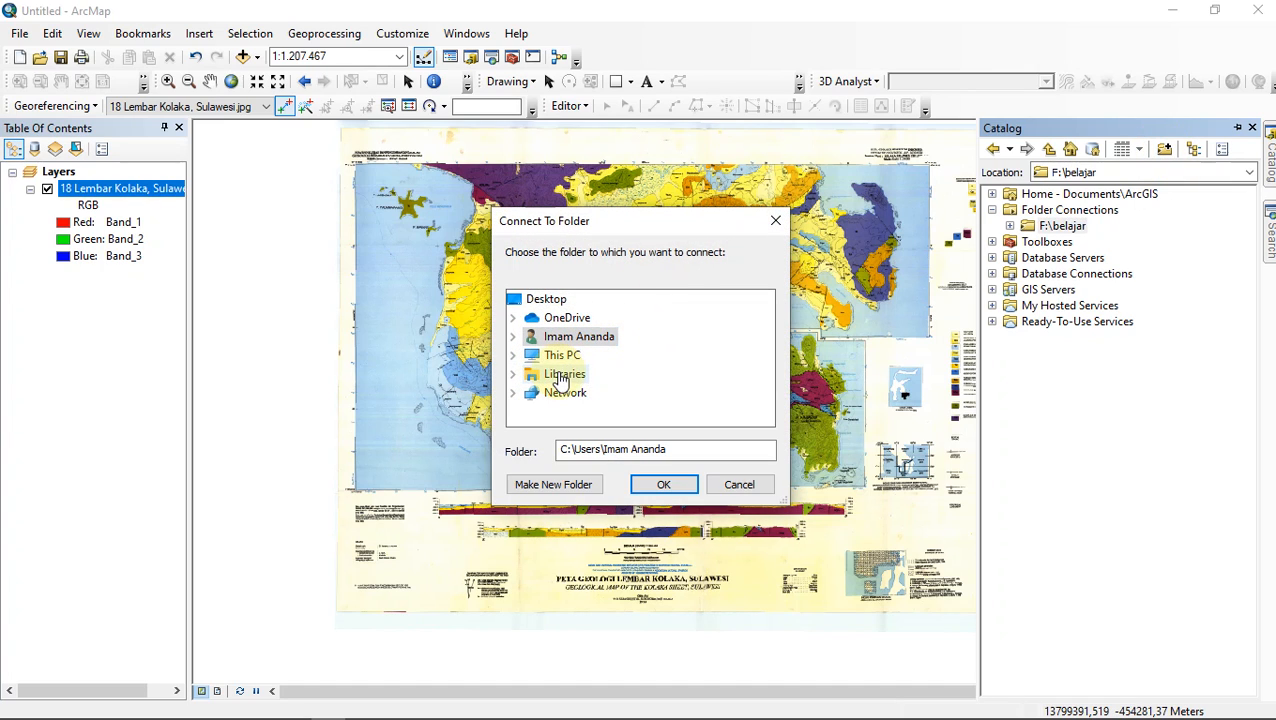
double_click(560, 357)
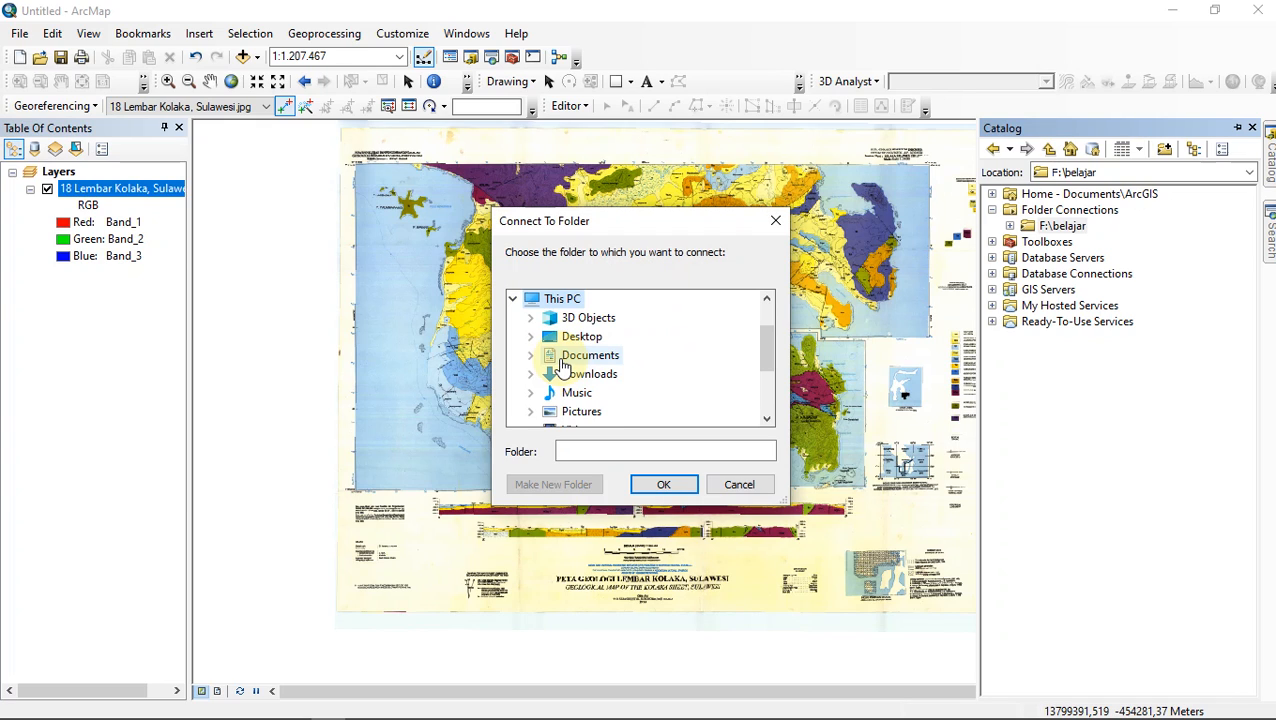
scroll(565, 368, down, 2)
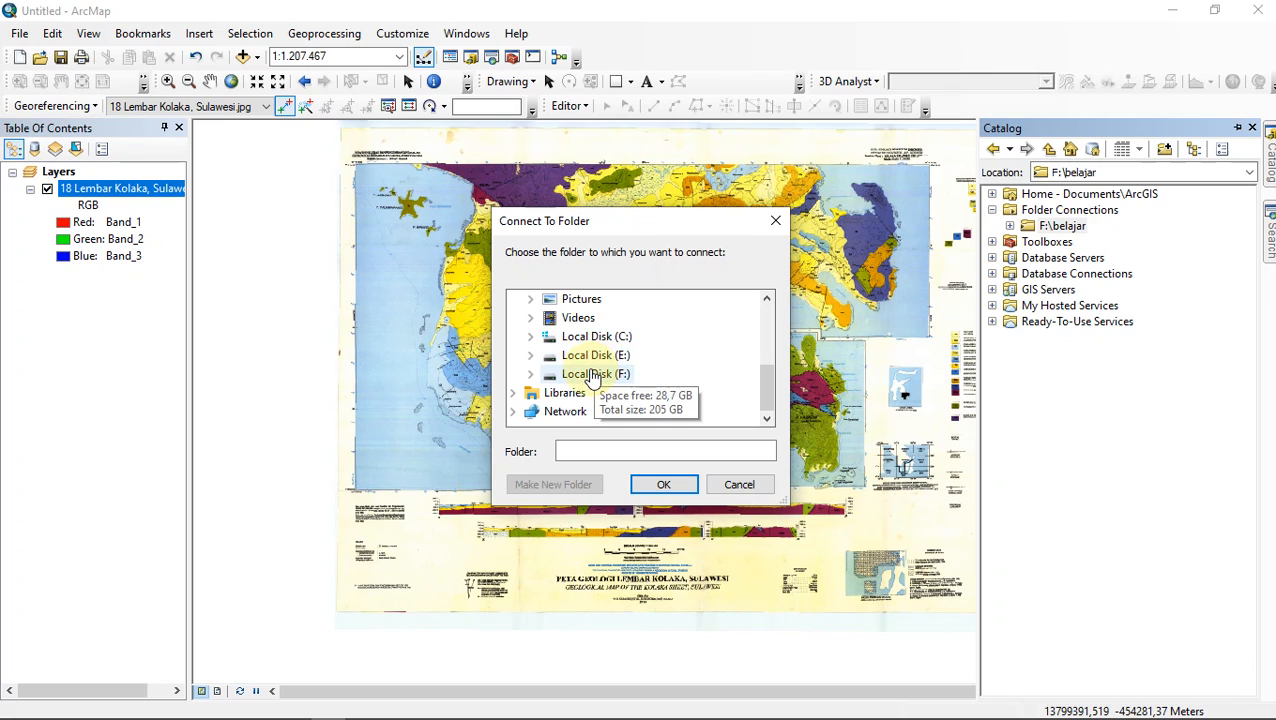
click(592, 374)
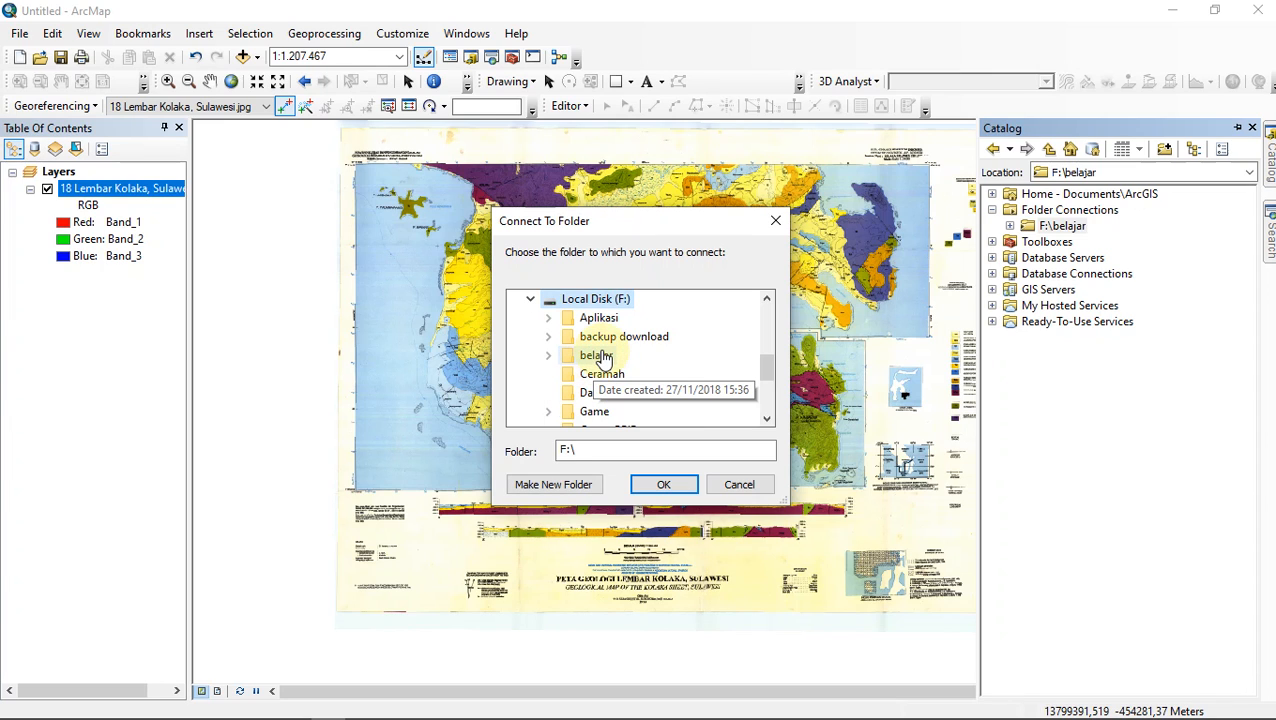
scroll(622, 393, down, 2)
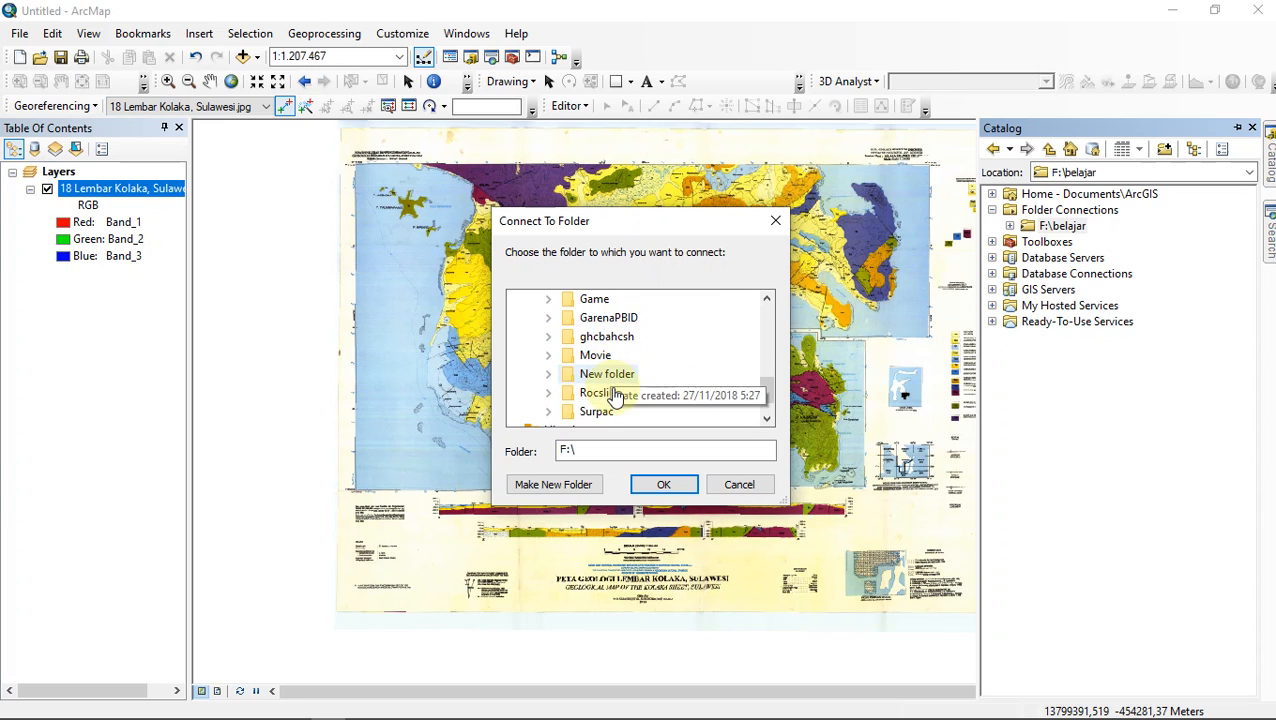
scroll(617, 393, up, 1)
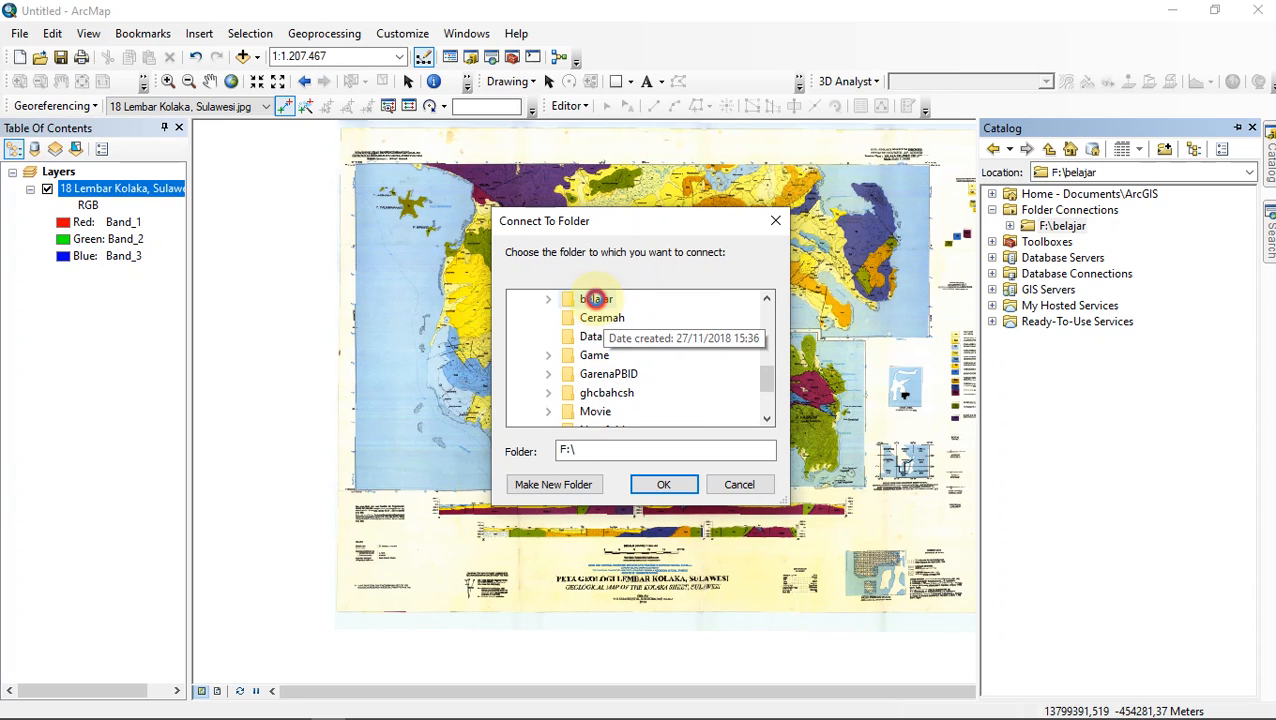
double_click(596, 298)
click(628, 355)
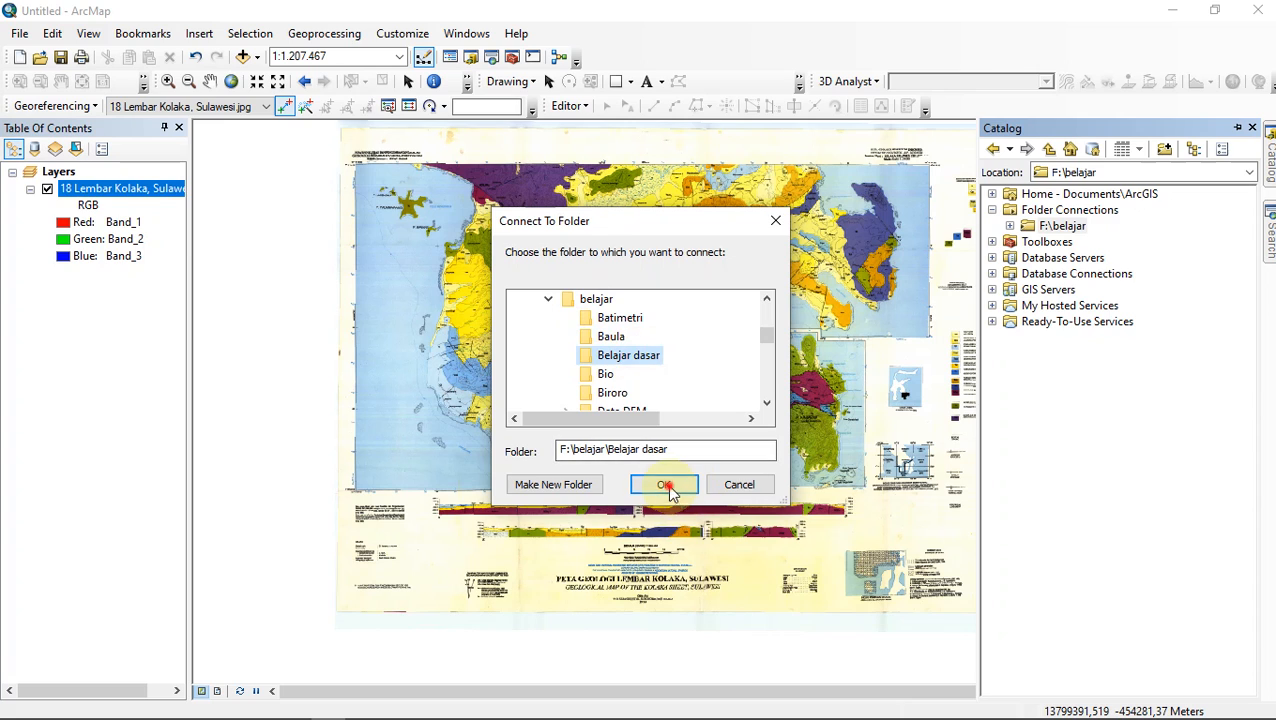
click(665, 485)
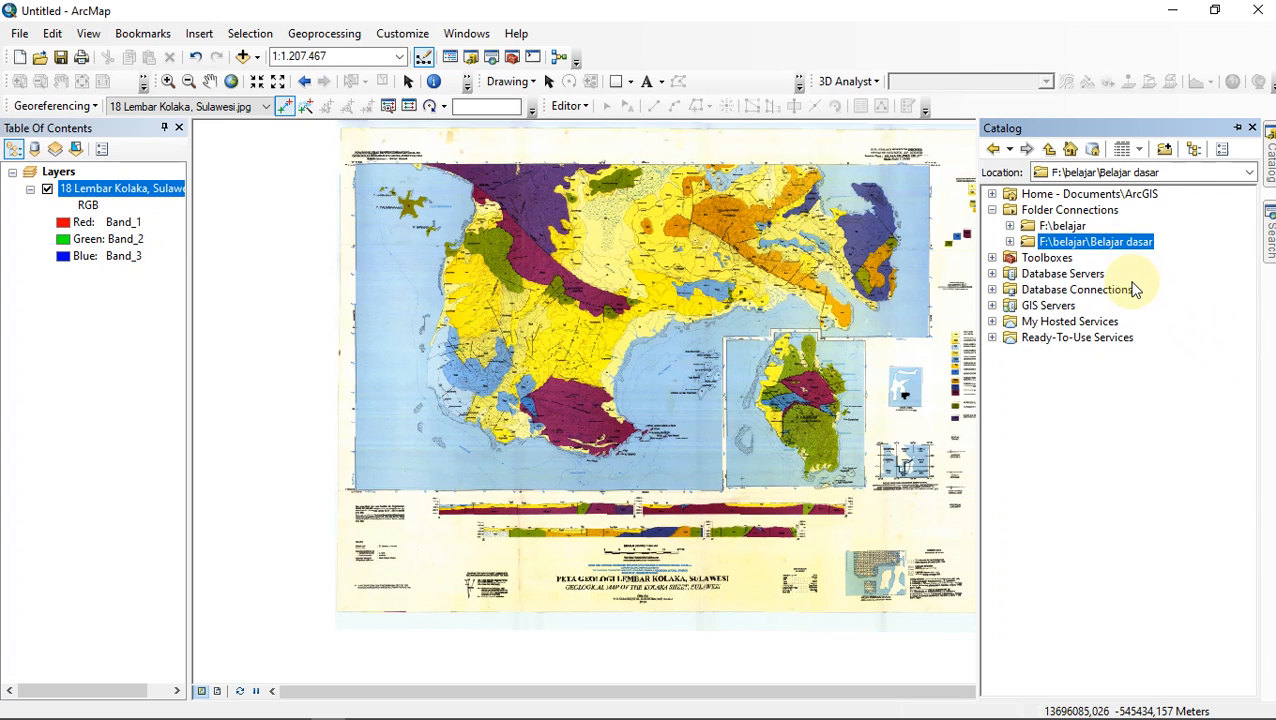
Start a new shapefile in the F:\belajar\Belajar dasar folder, named KU with the Polygon feature type
right_click(1112, 243)
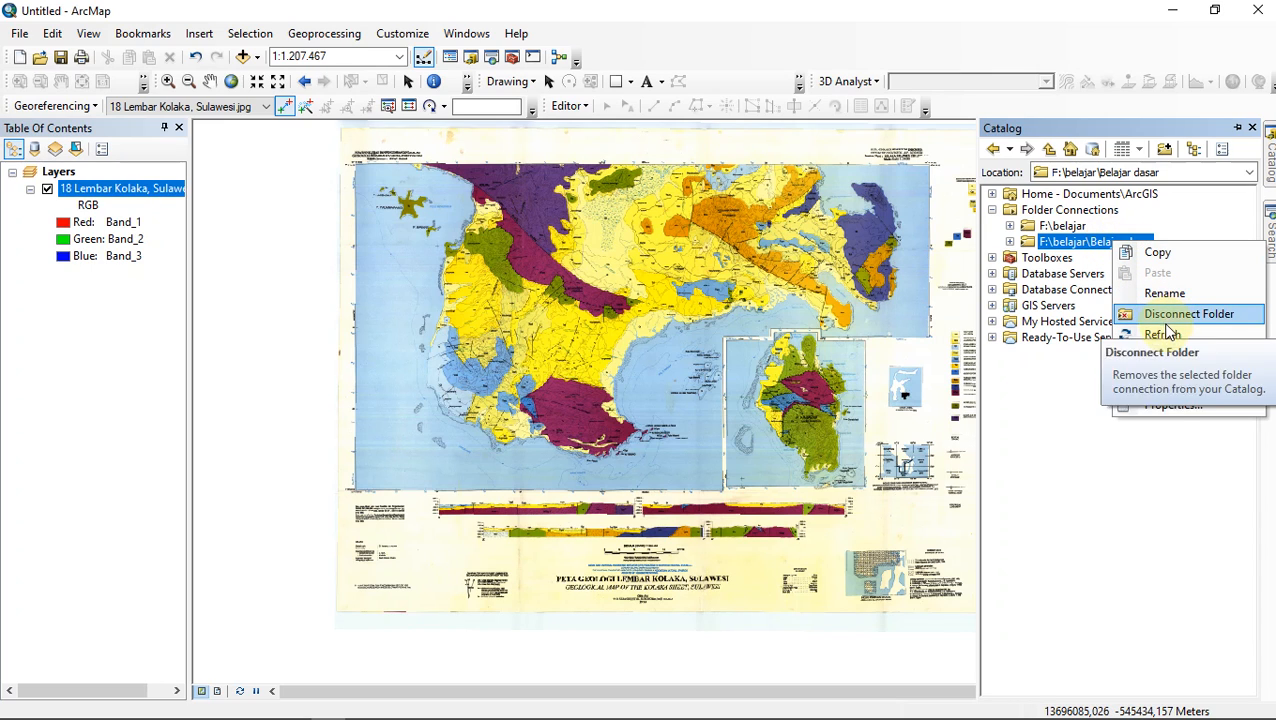
mouse_move(1166, 366)
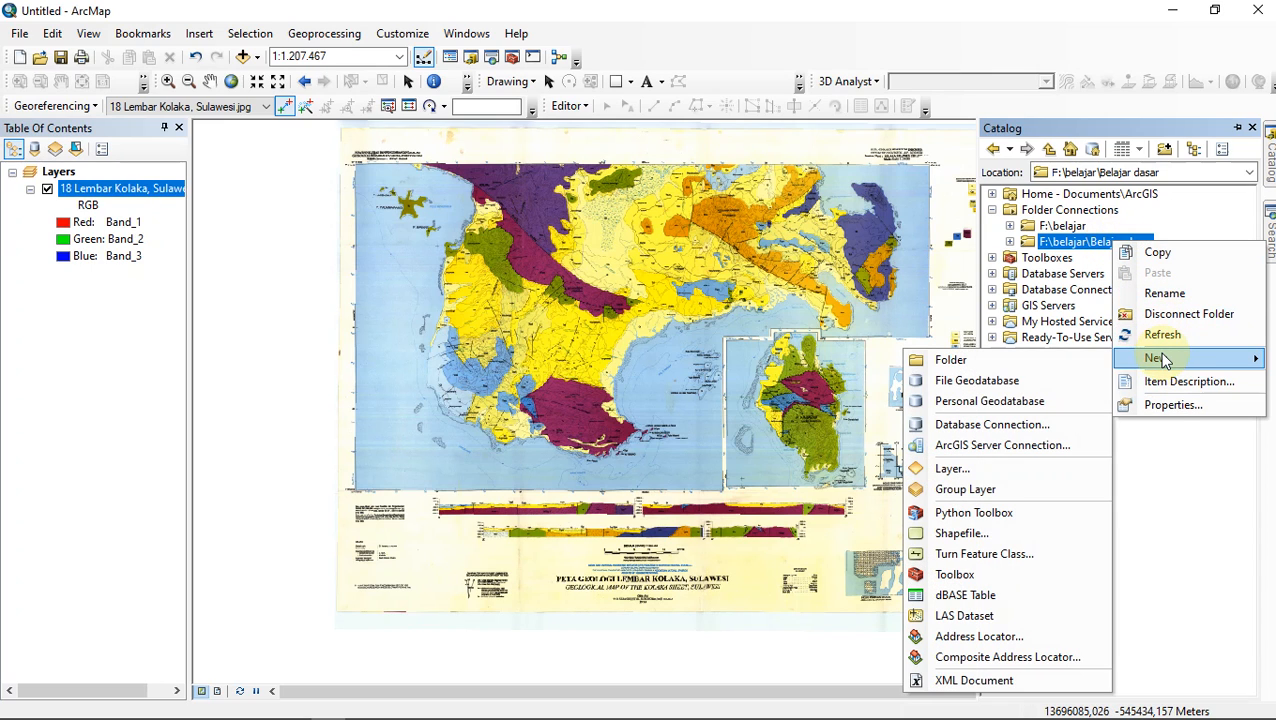
right_click(1074, 240)
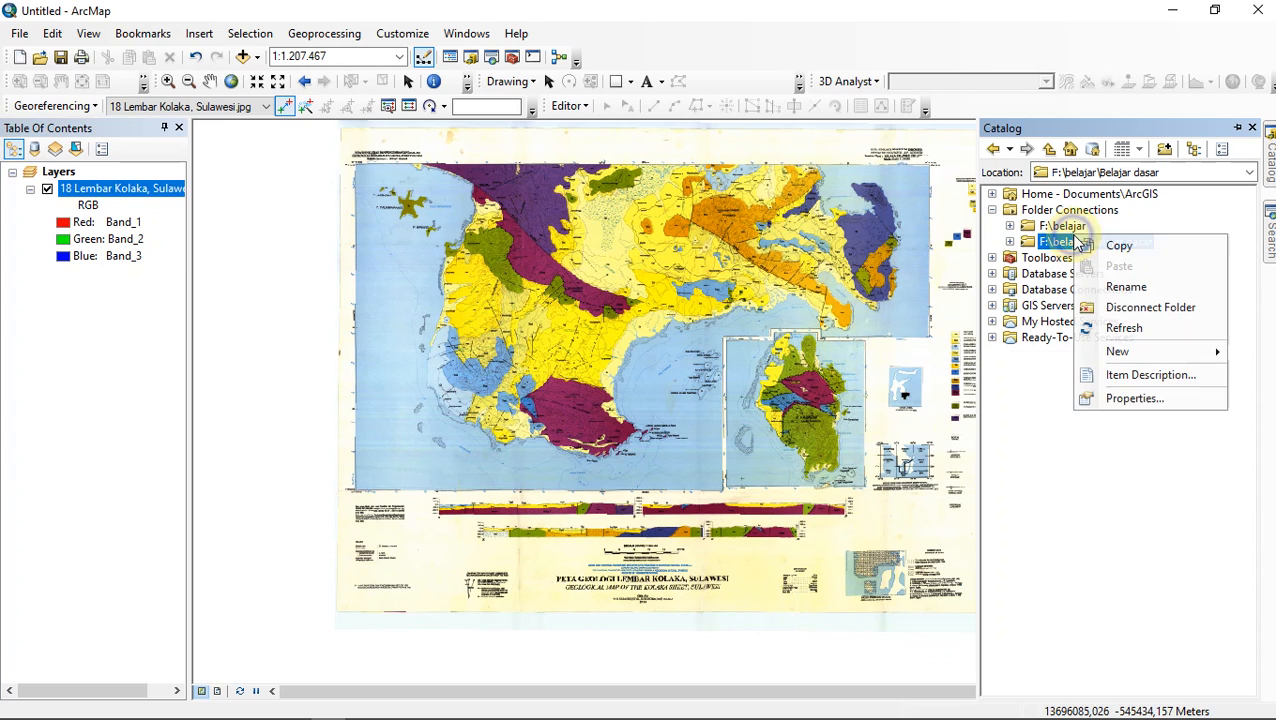
mouse_move(1153, 350)
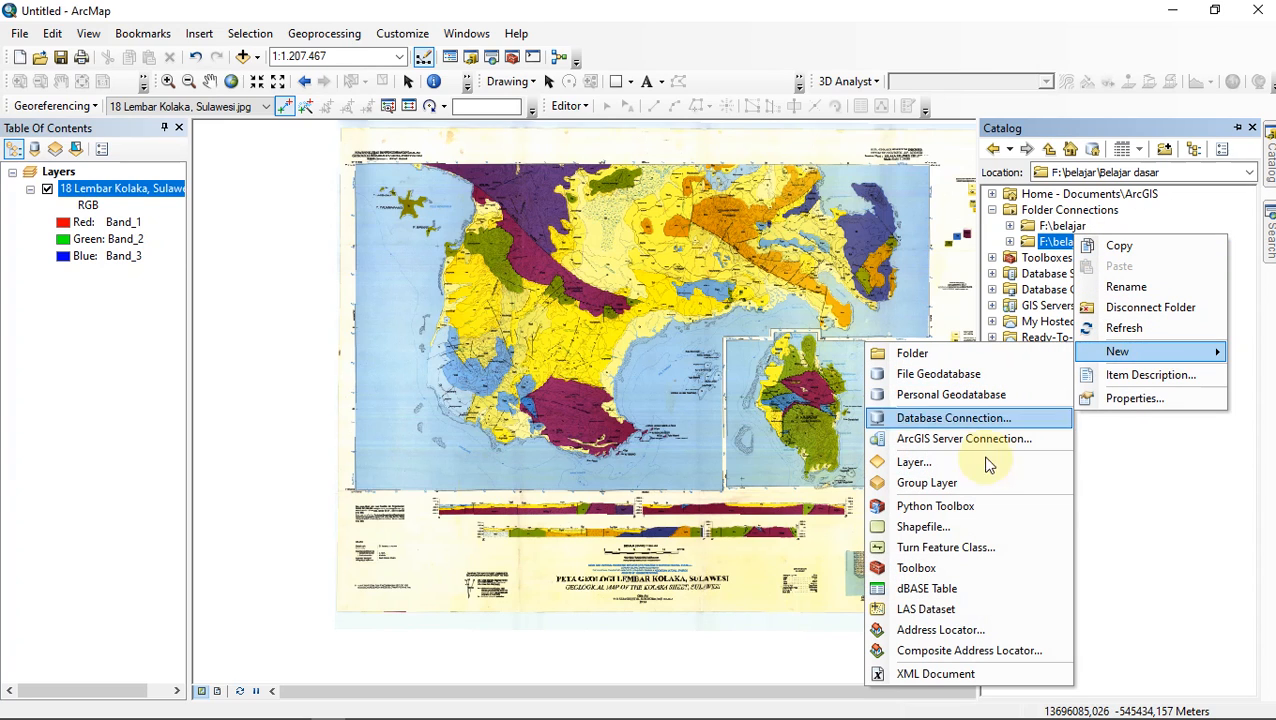
click(980, 530)
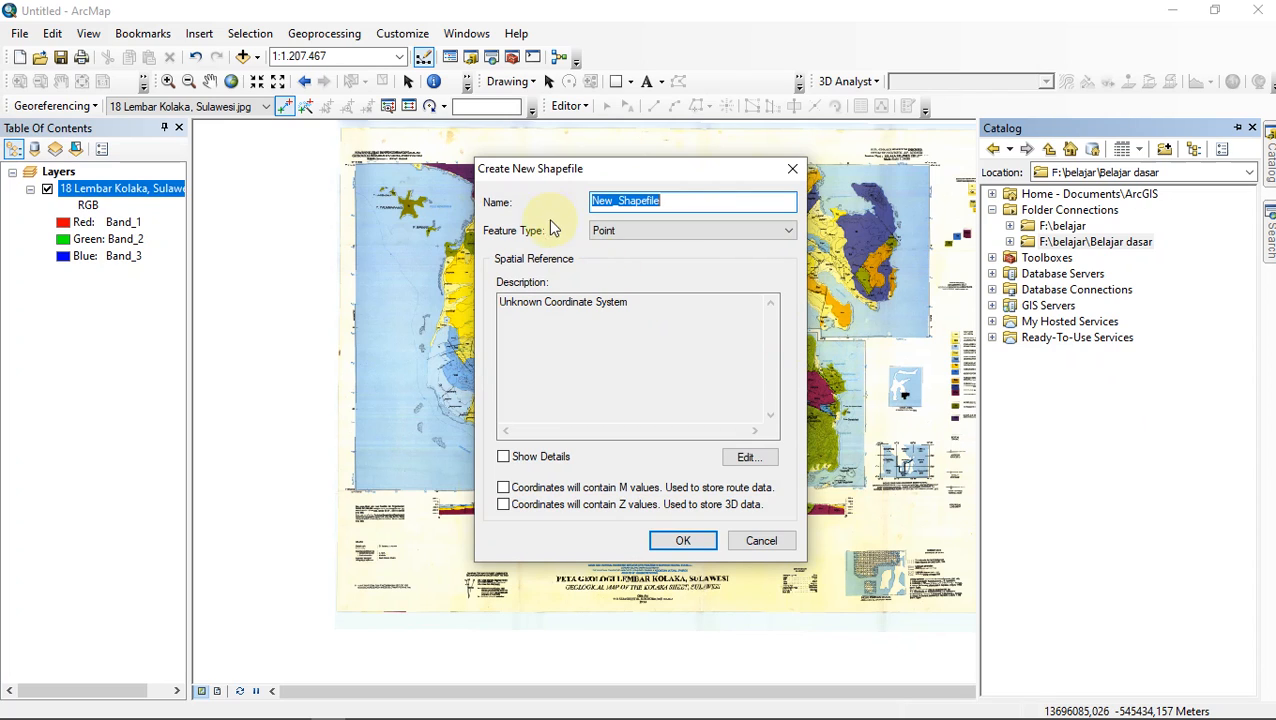
drag(703, 200, 510, 421)
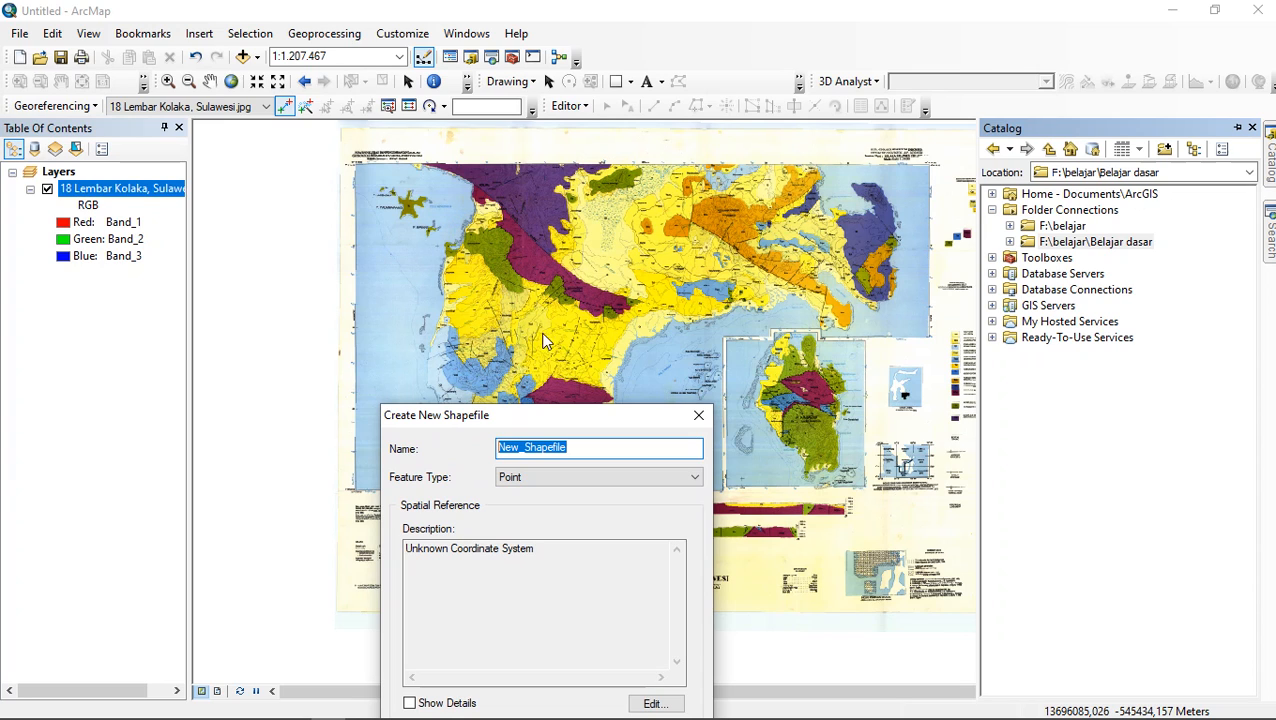
drag(557, 415, 599, 232)
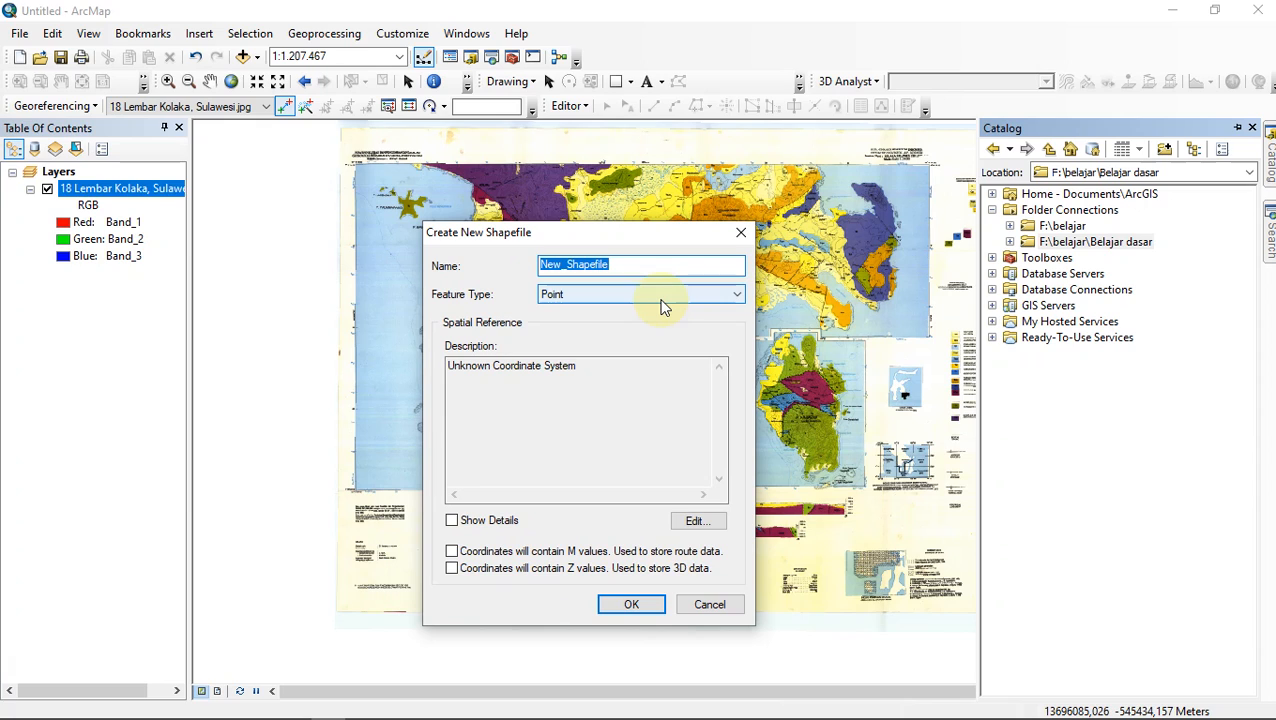
text(KU)
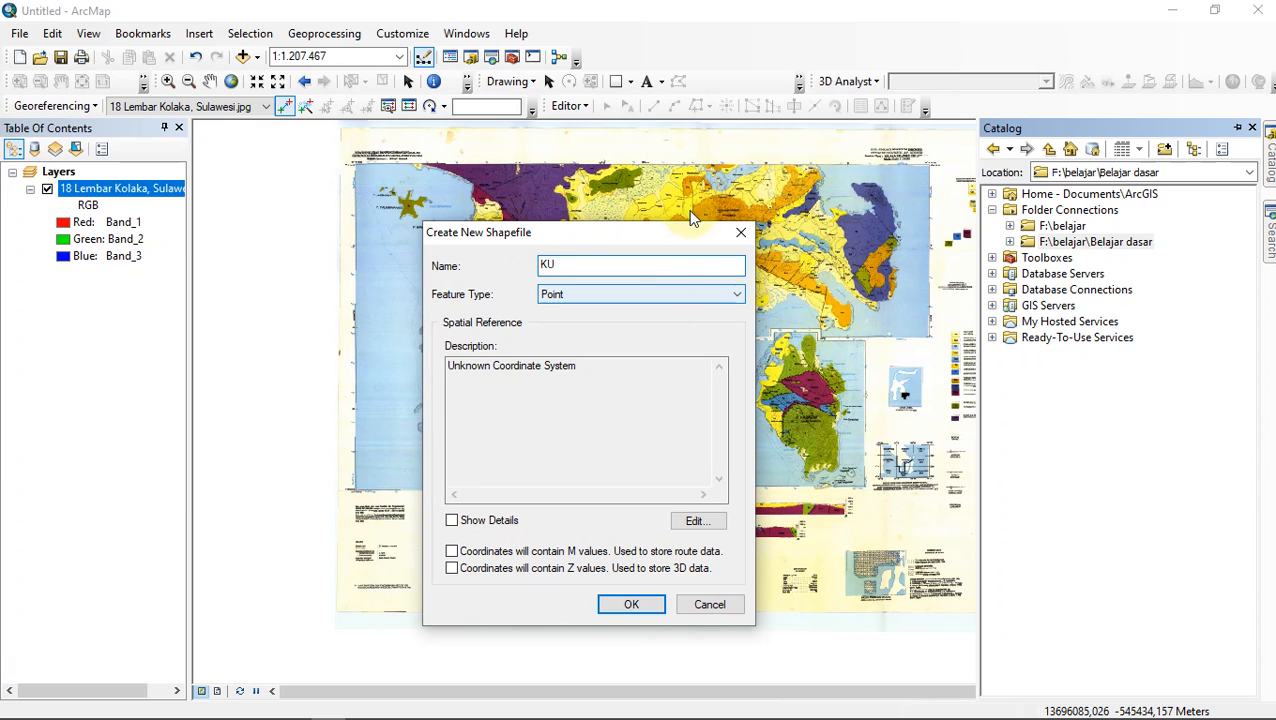
click(645, 294)
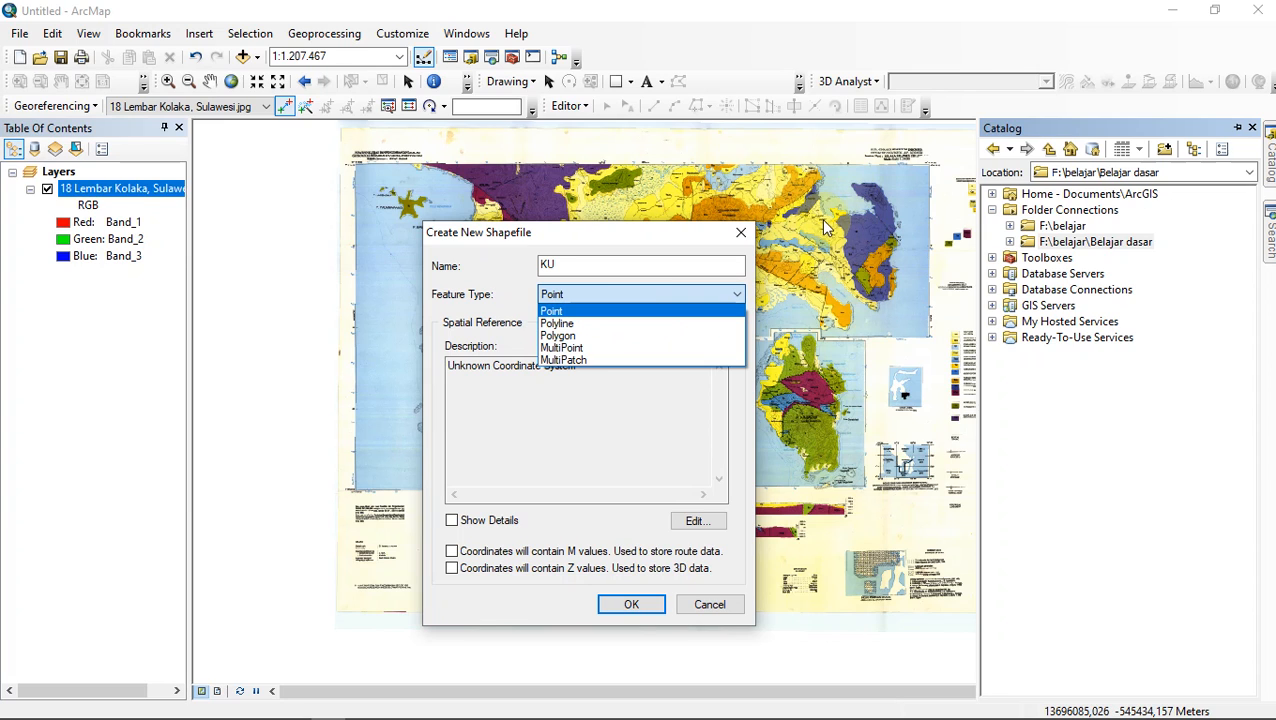
click(689, 336)
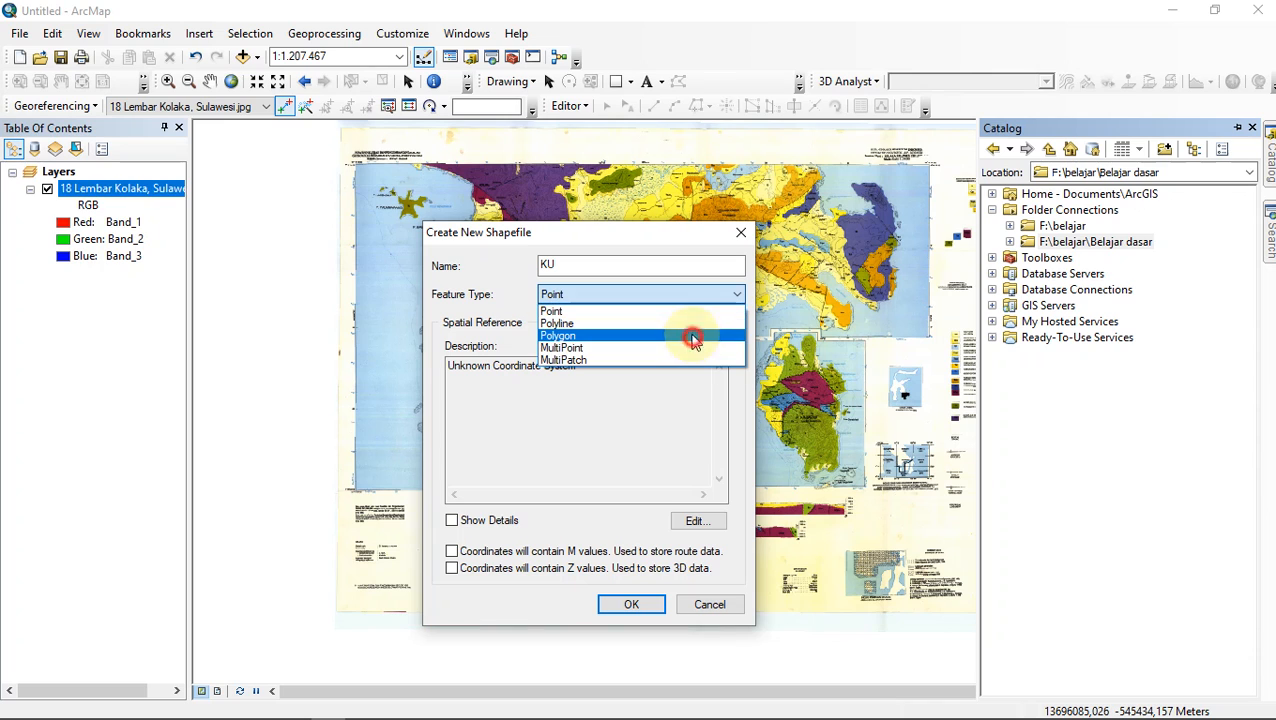
Assign the WGS 1984 geographic coordinate system to the new KU shapefile and create it
click(697, 521)
click(530, 223)
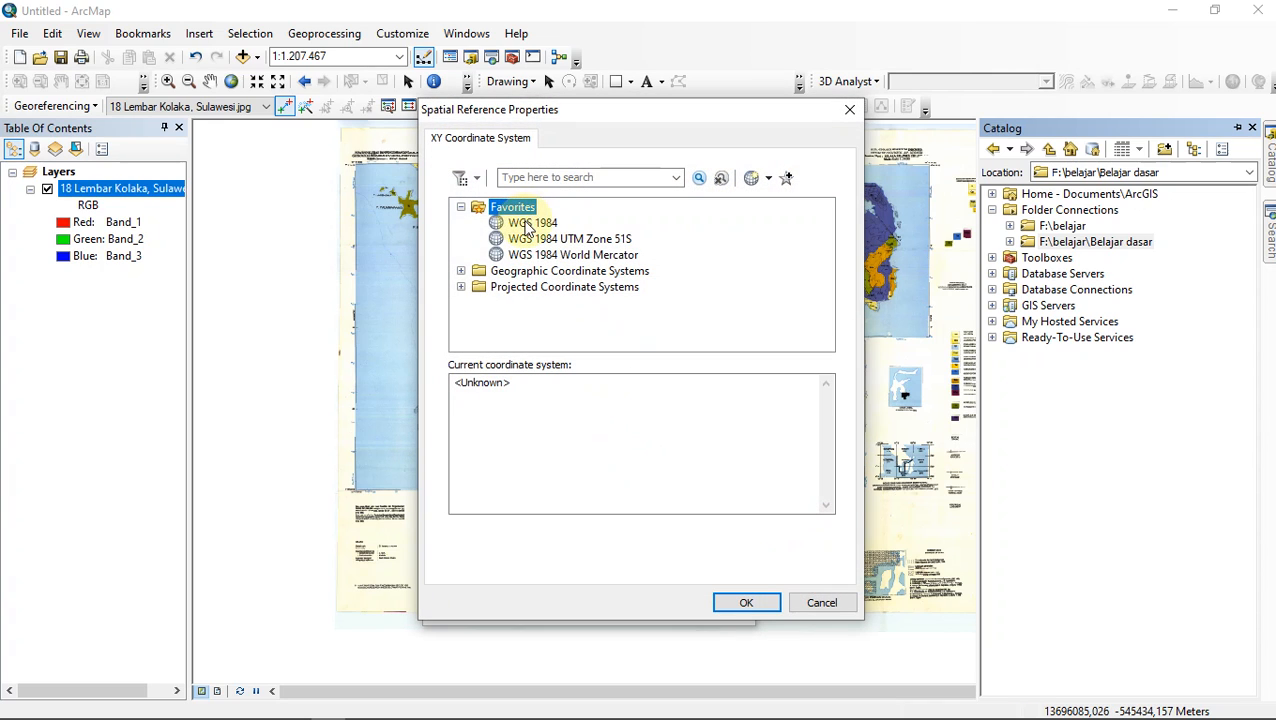
click(745, 602)
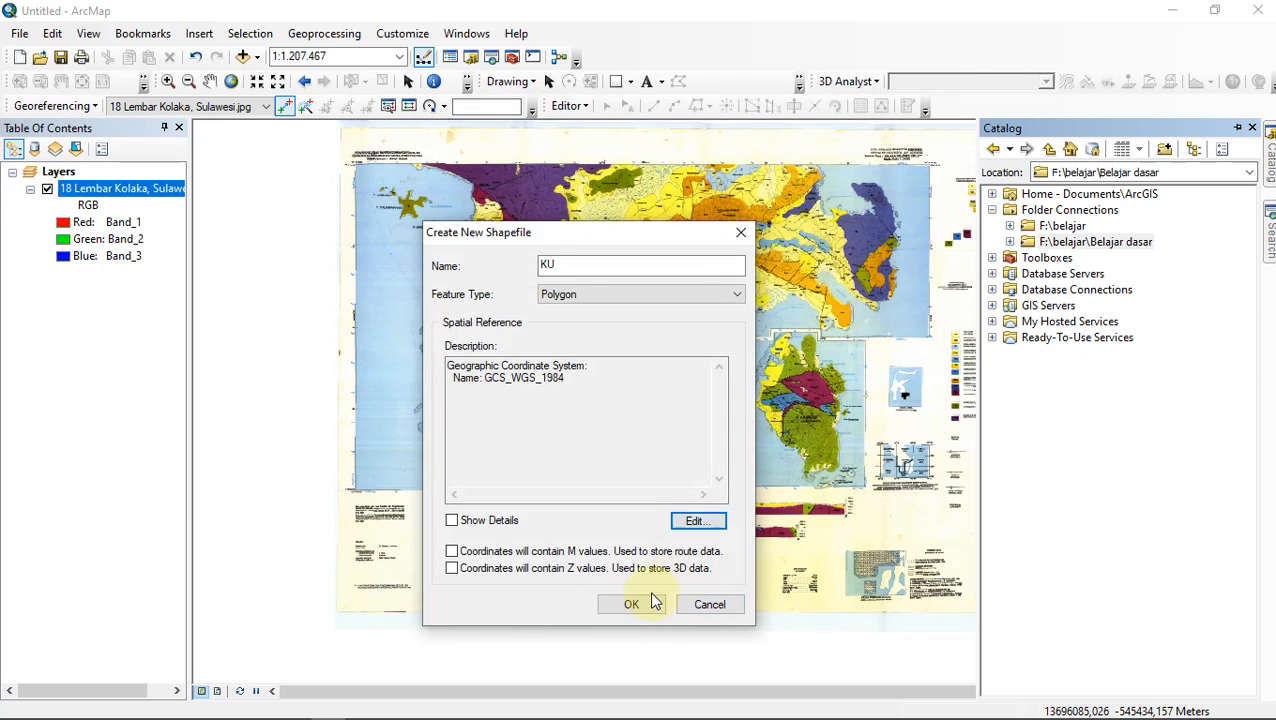
click(638, 603)
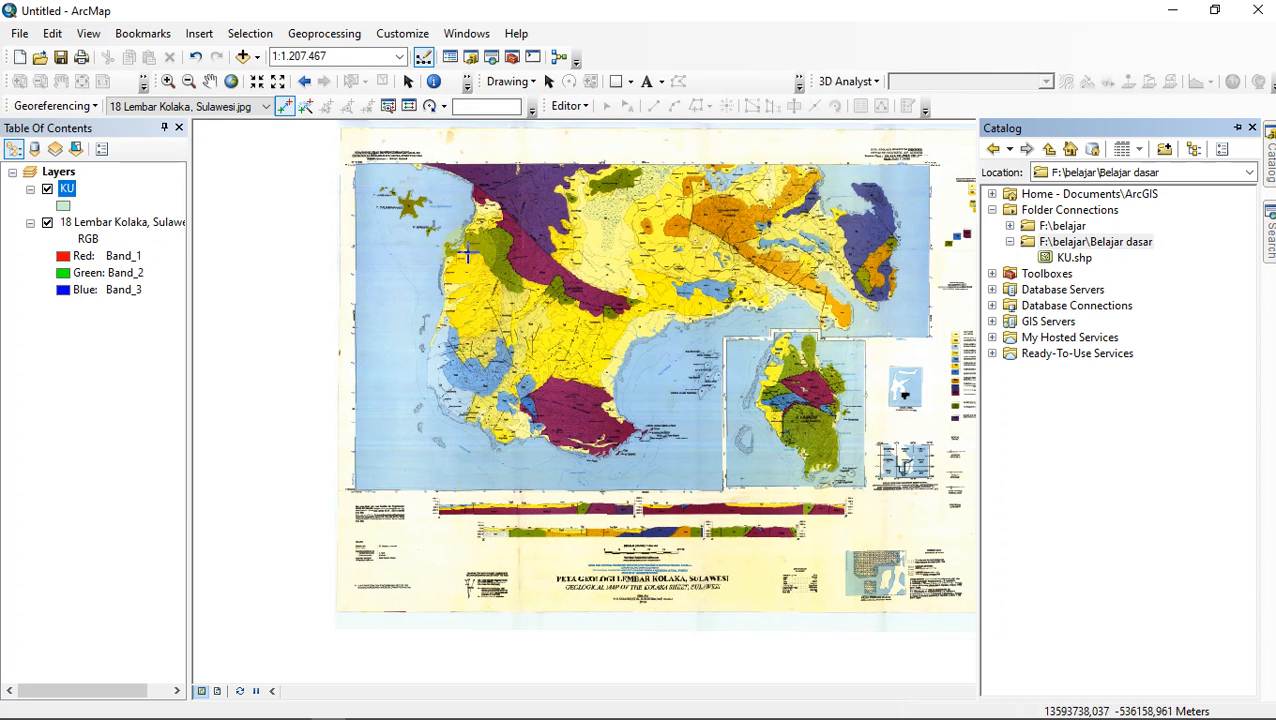
click(89, 196)
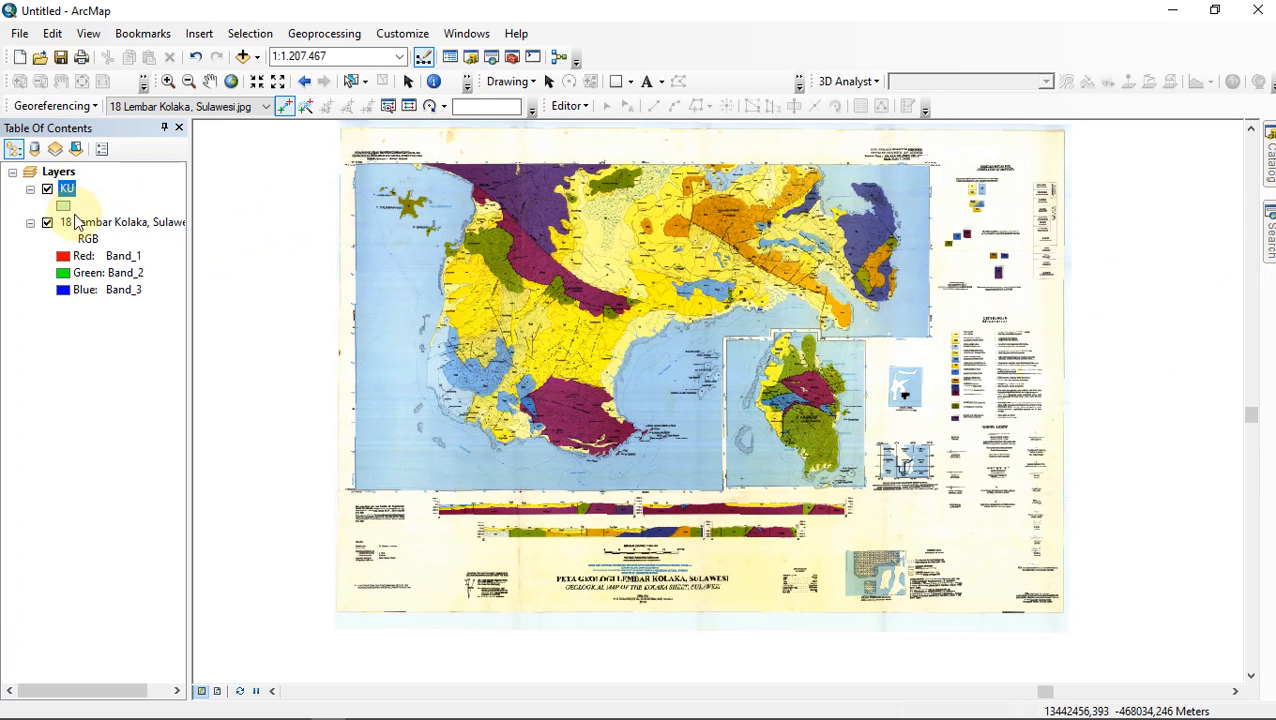
click(66, 206)
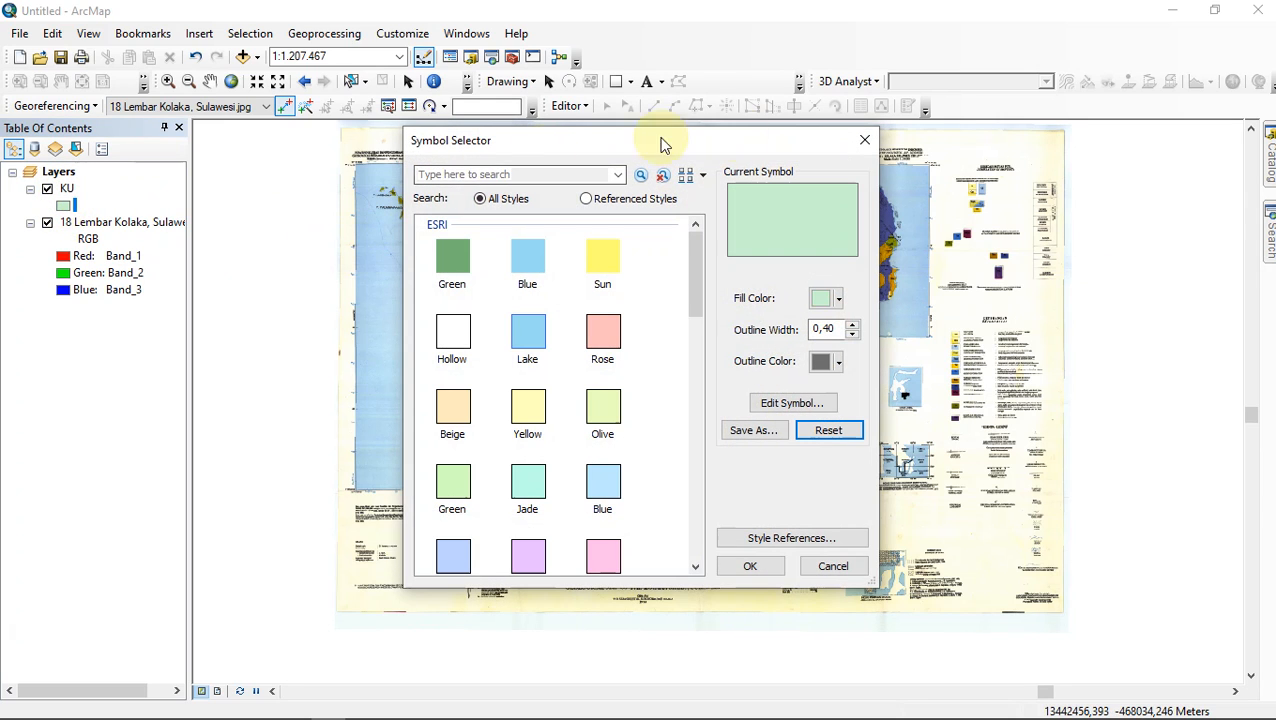
click(862, 141)
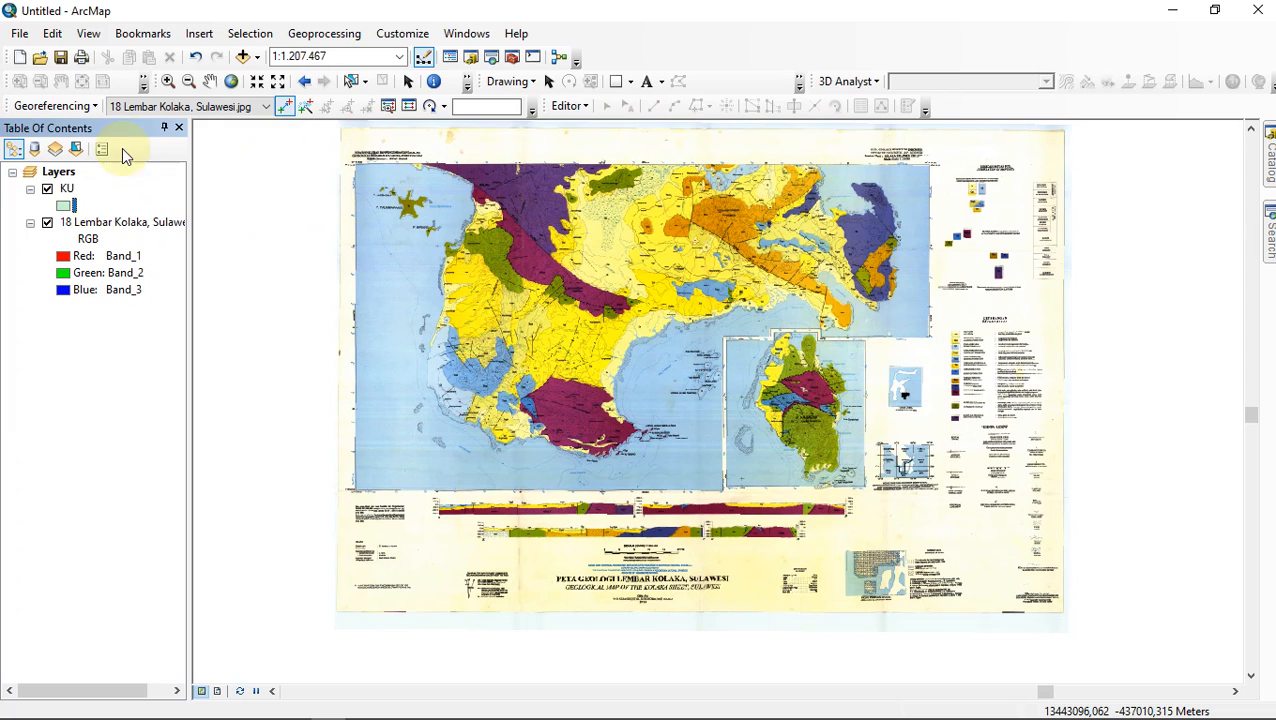
Select the KU layer and start an edit session with the green Ku area of the map in view
click(66, 188)
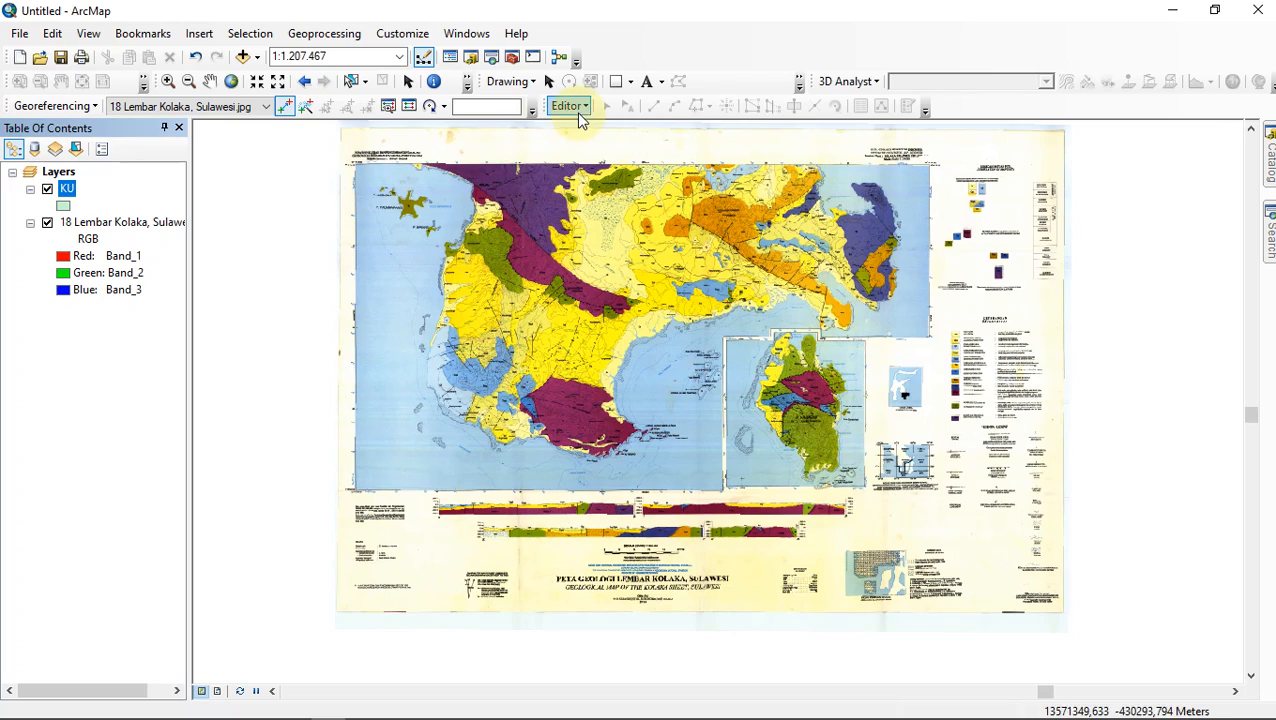
scroll(490, 263, up, 5)
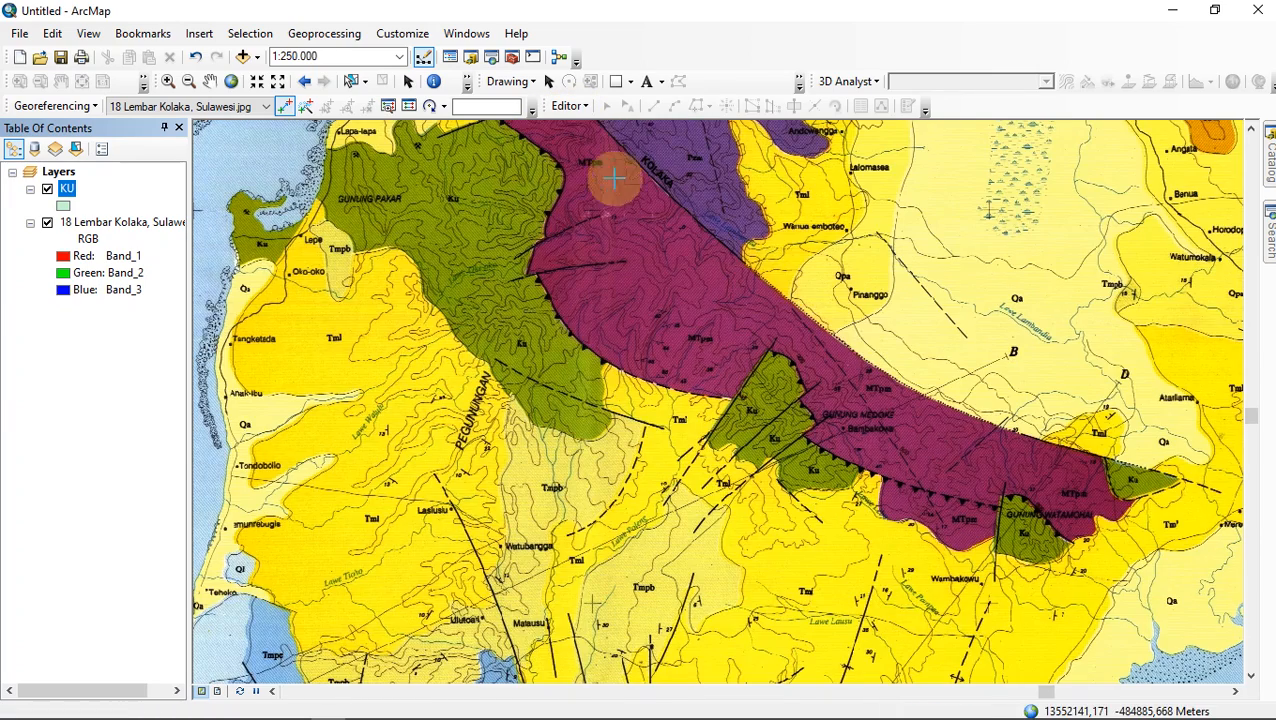
click(578, 106)
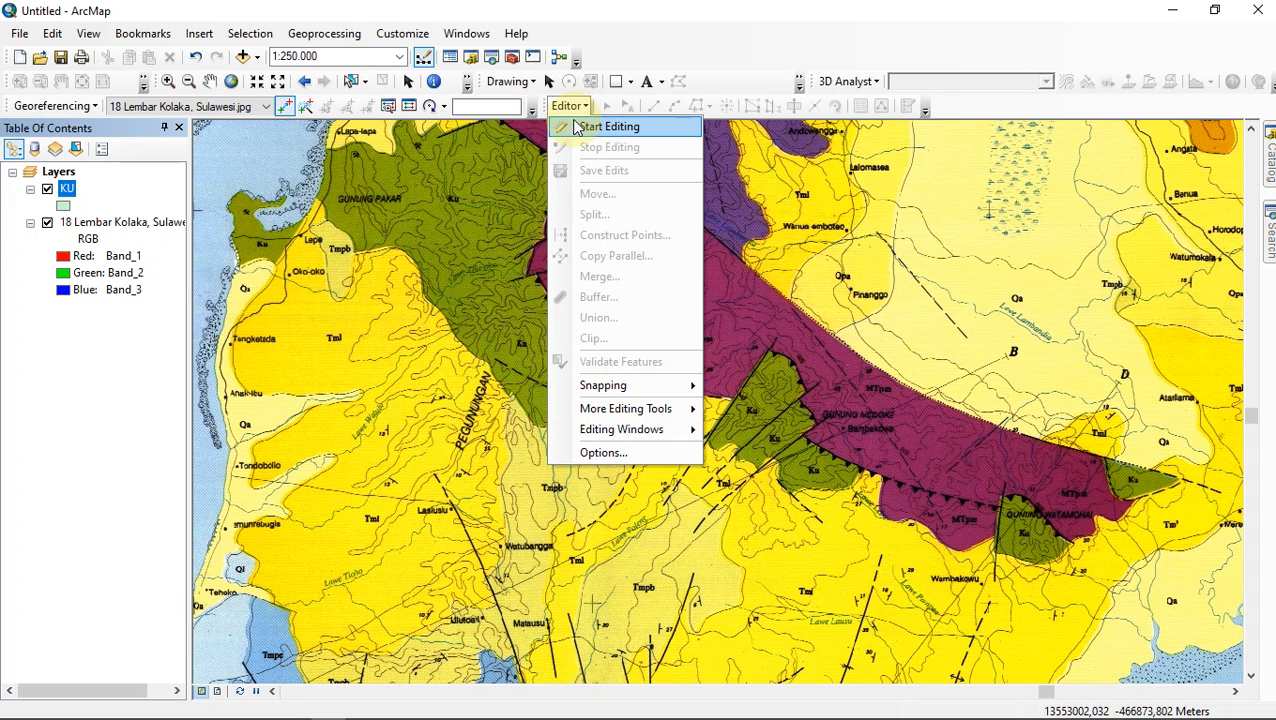
click(574, 122)
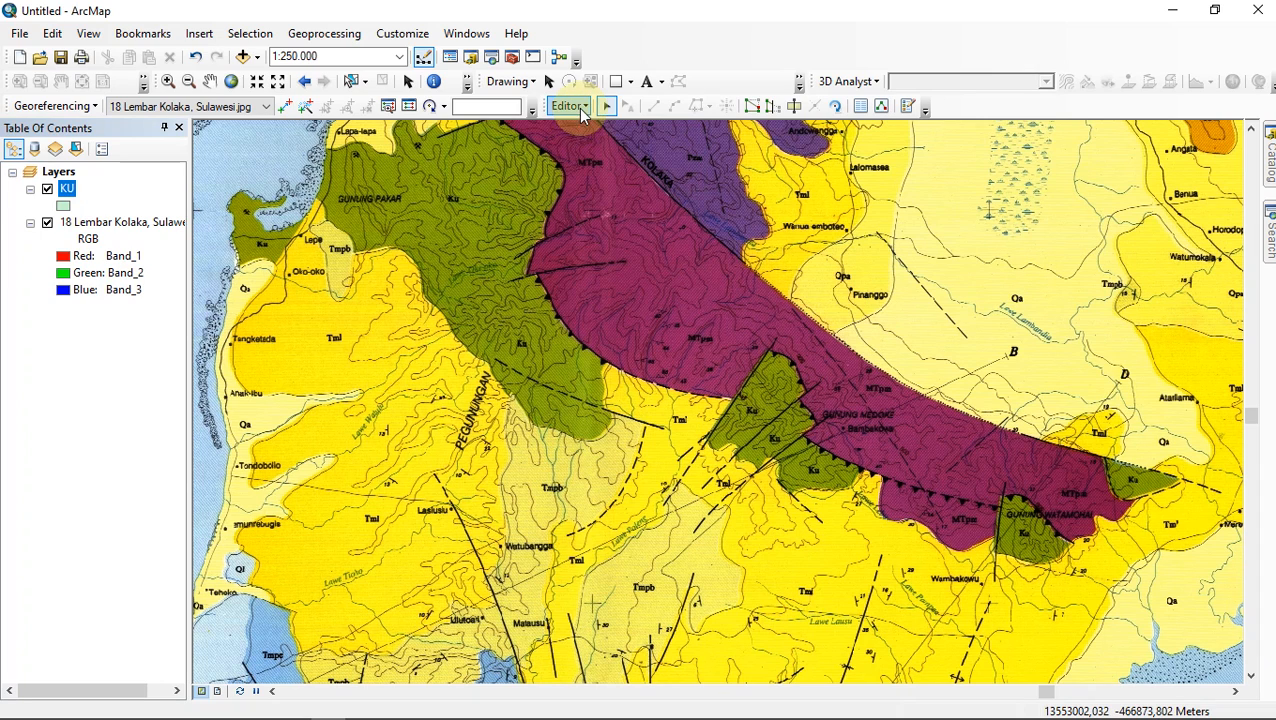
click(577, 106)
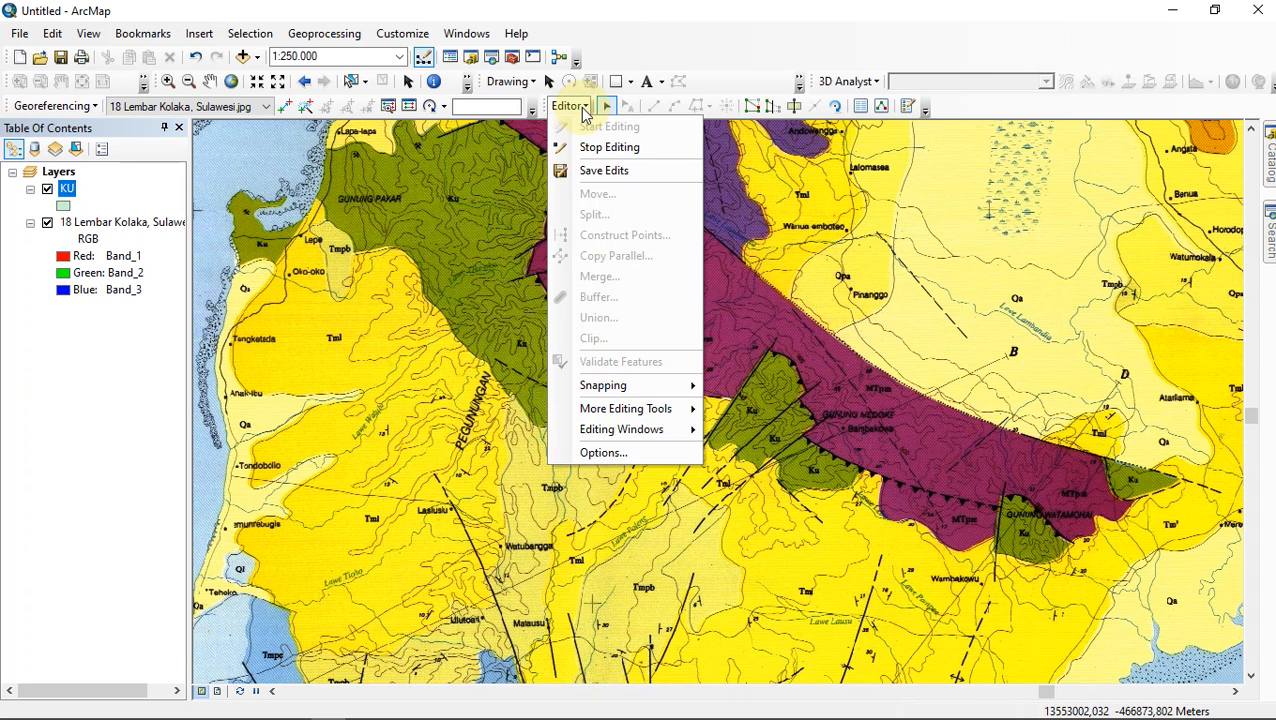
click(584, 109)
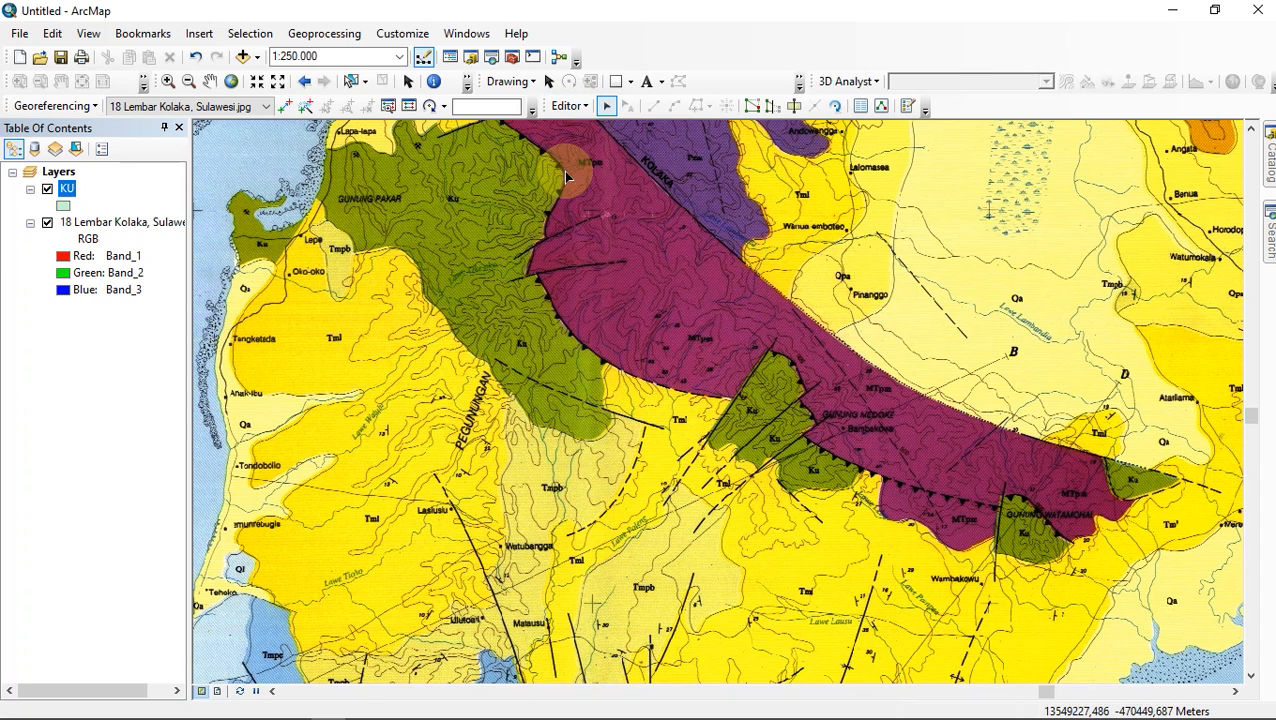
Open the Create Features window for the edit session
click(908, 106)
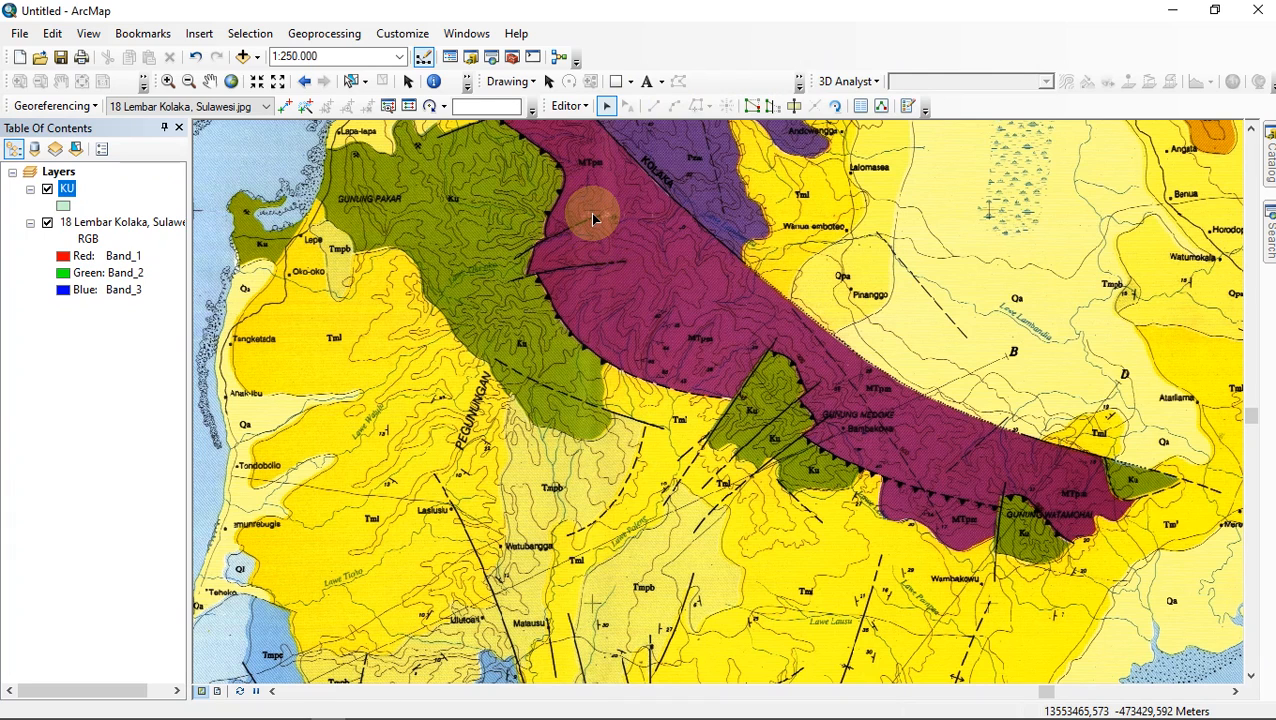
click(581, 108)
click(578, 107)
click(576, 106)
click(570, 106)
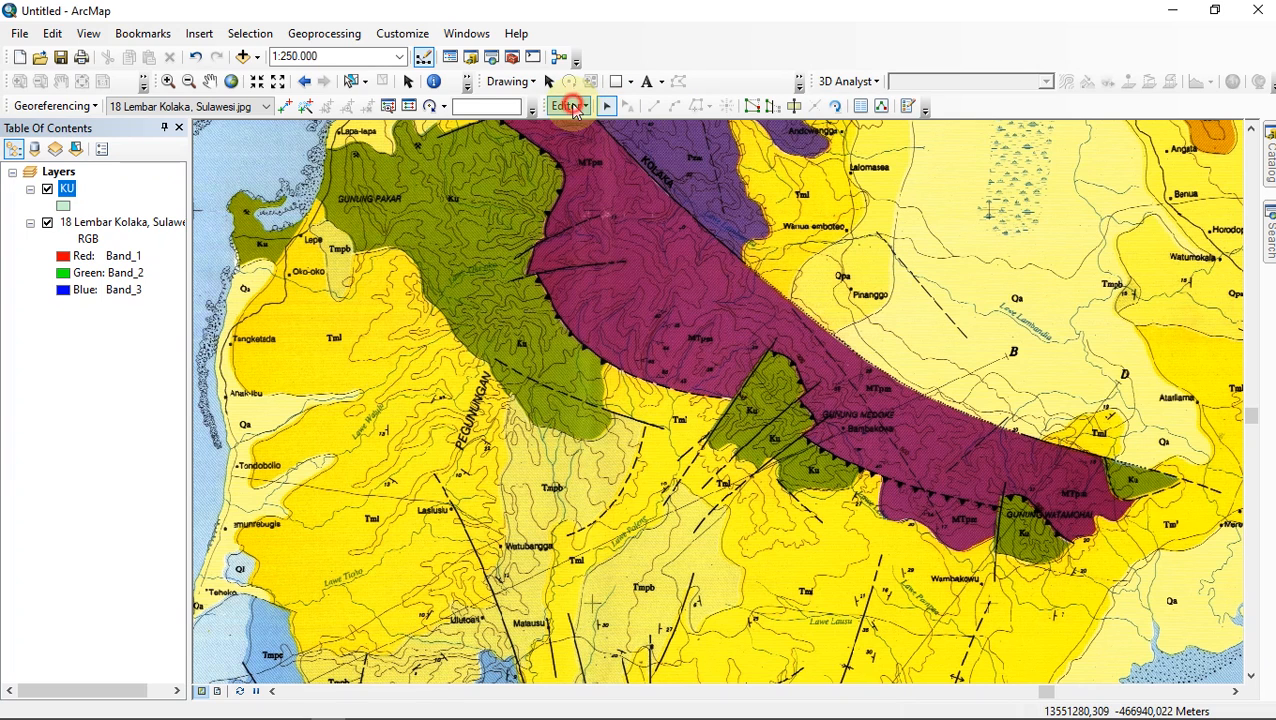
click(906, 110)
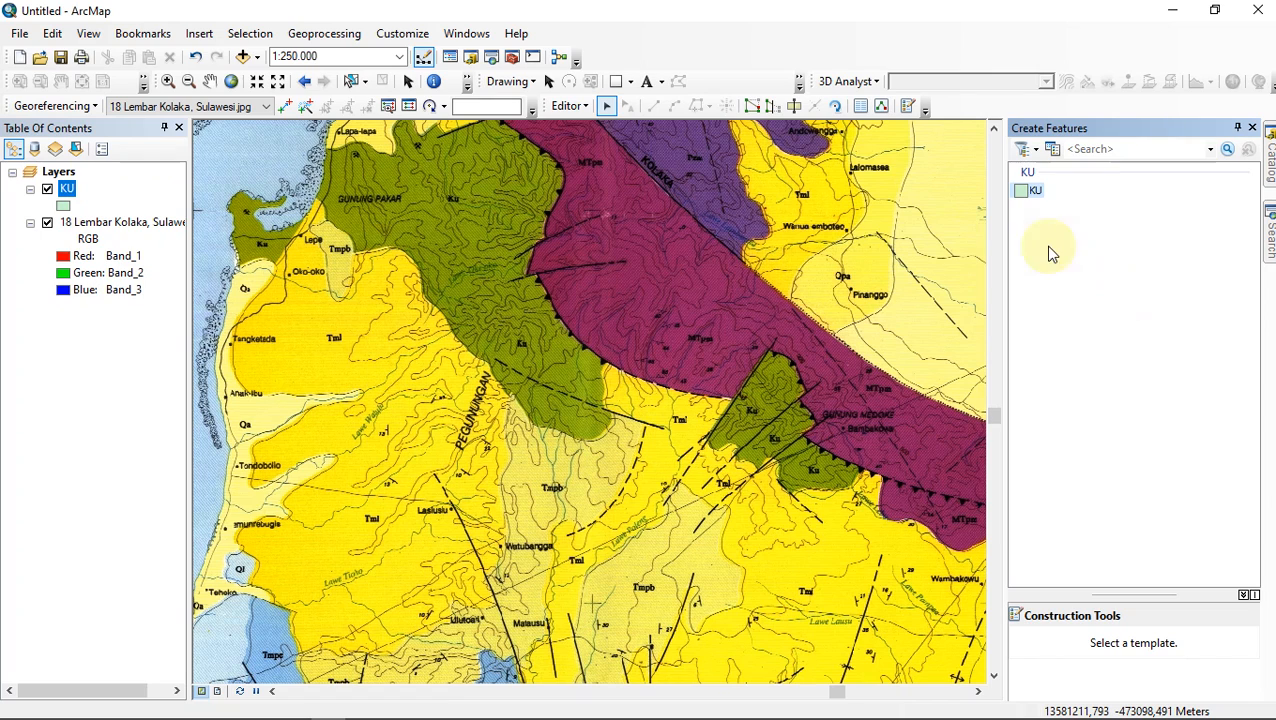
Choose the KU feature template, review its construction tools, and activate the Polygon tool
click(1036, 192)
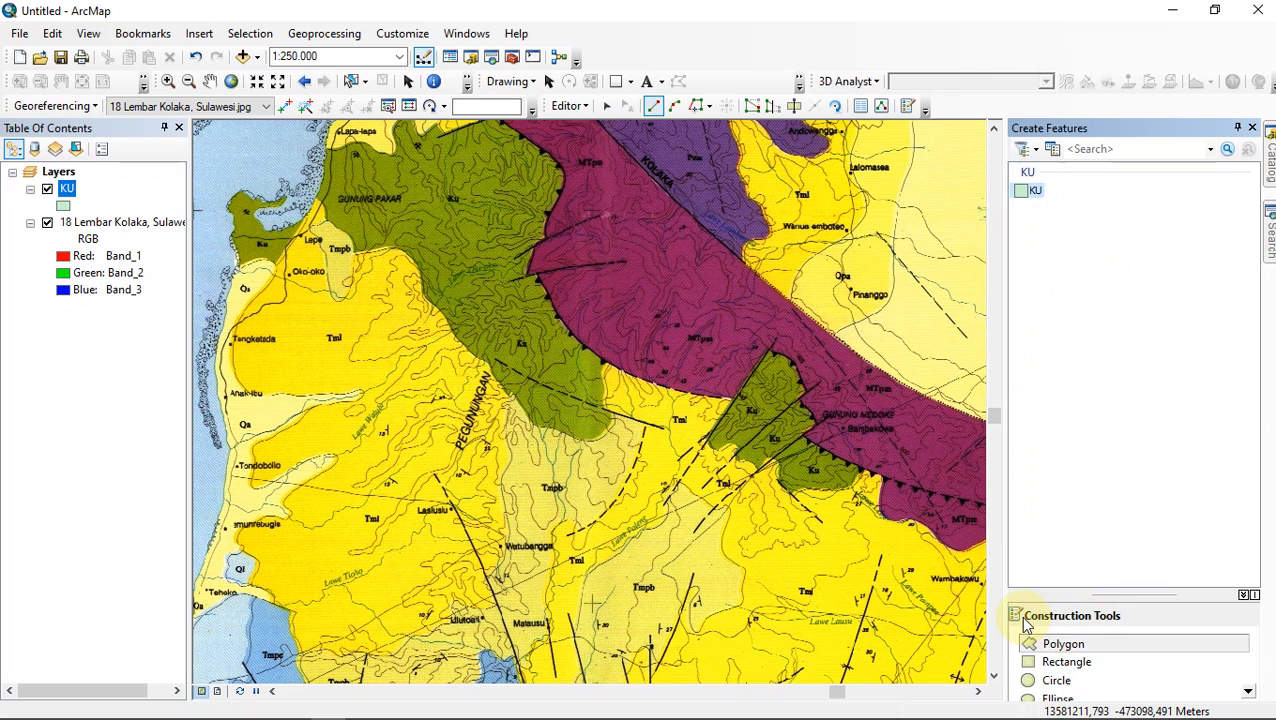
scroll(1060, 655, down, 1)
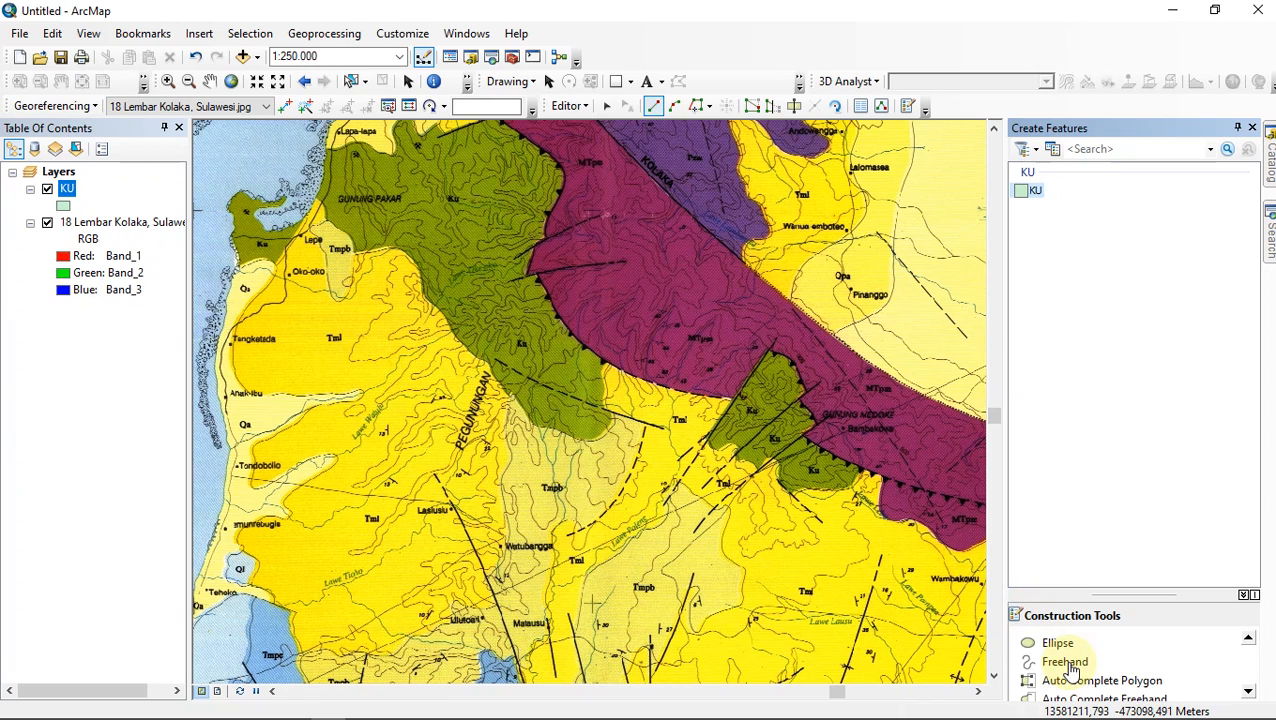
scroll(1075, 652, up, 1)
scroll(1076, 652, down, 1)
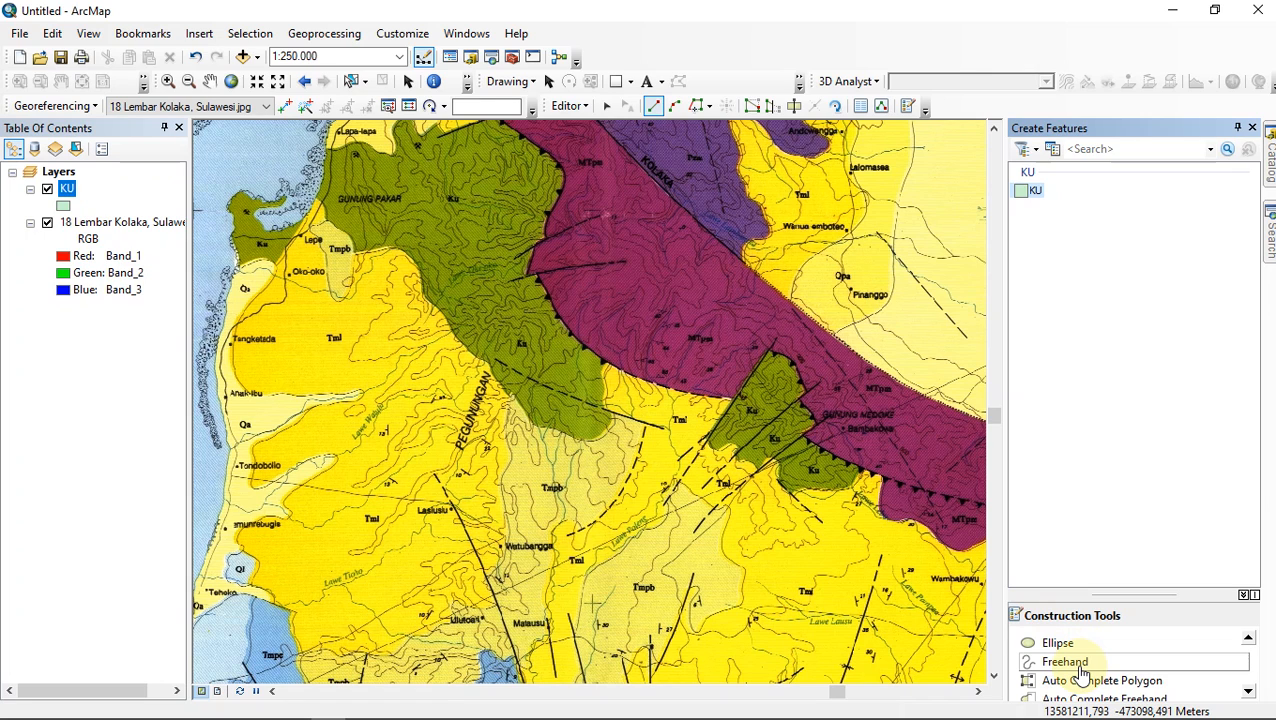
scroll(1077, 672, up, 1)
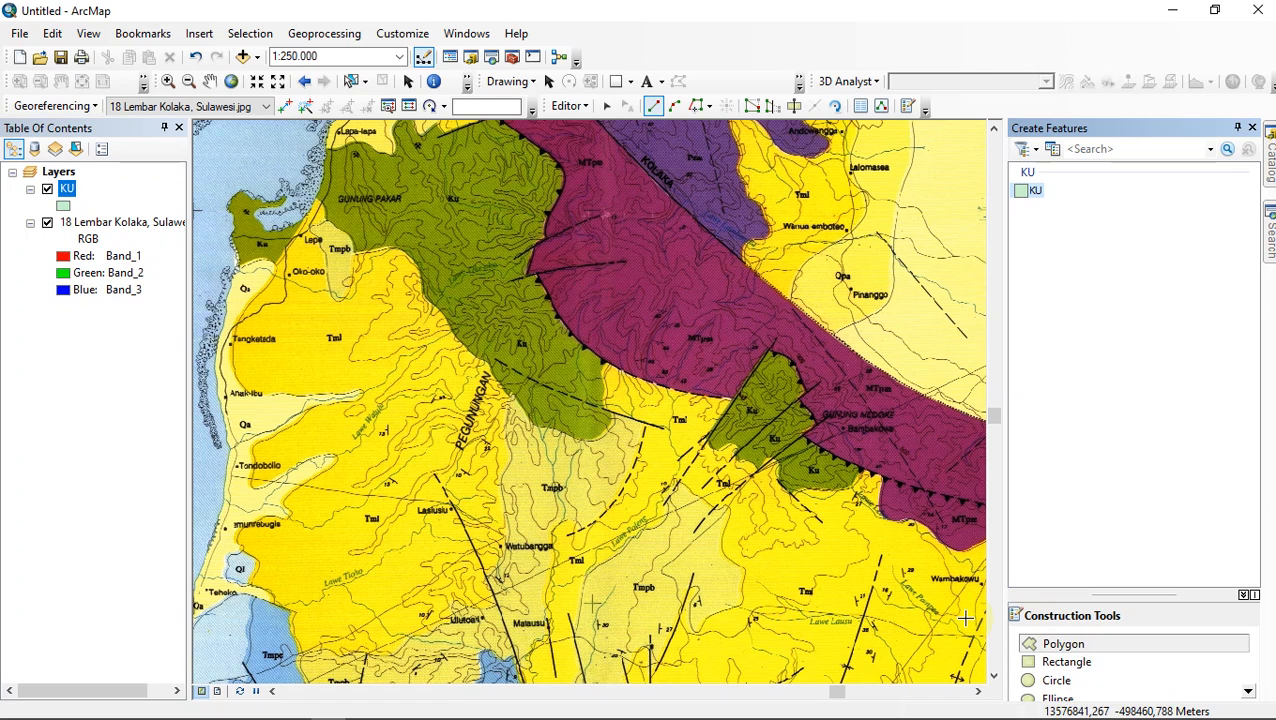
click(1062, 645)
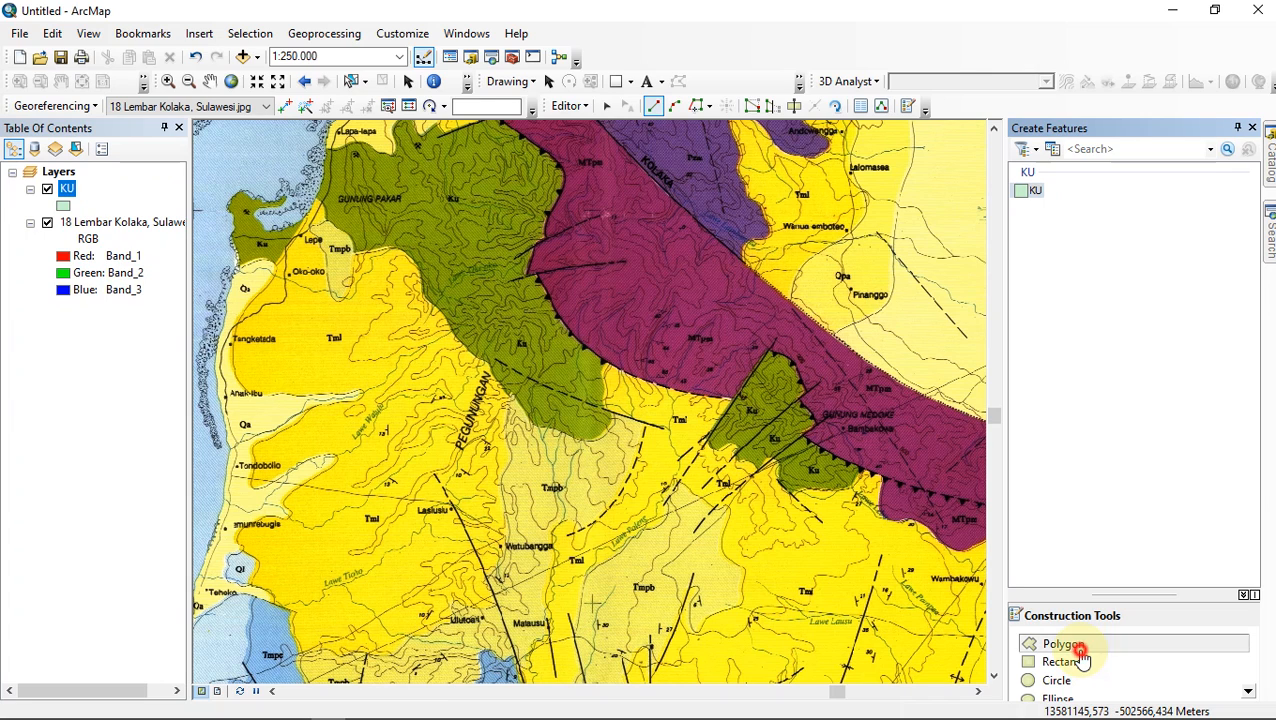
click(1140, 663)
click(1116, 645)
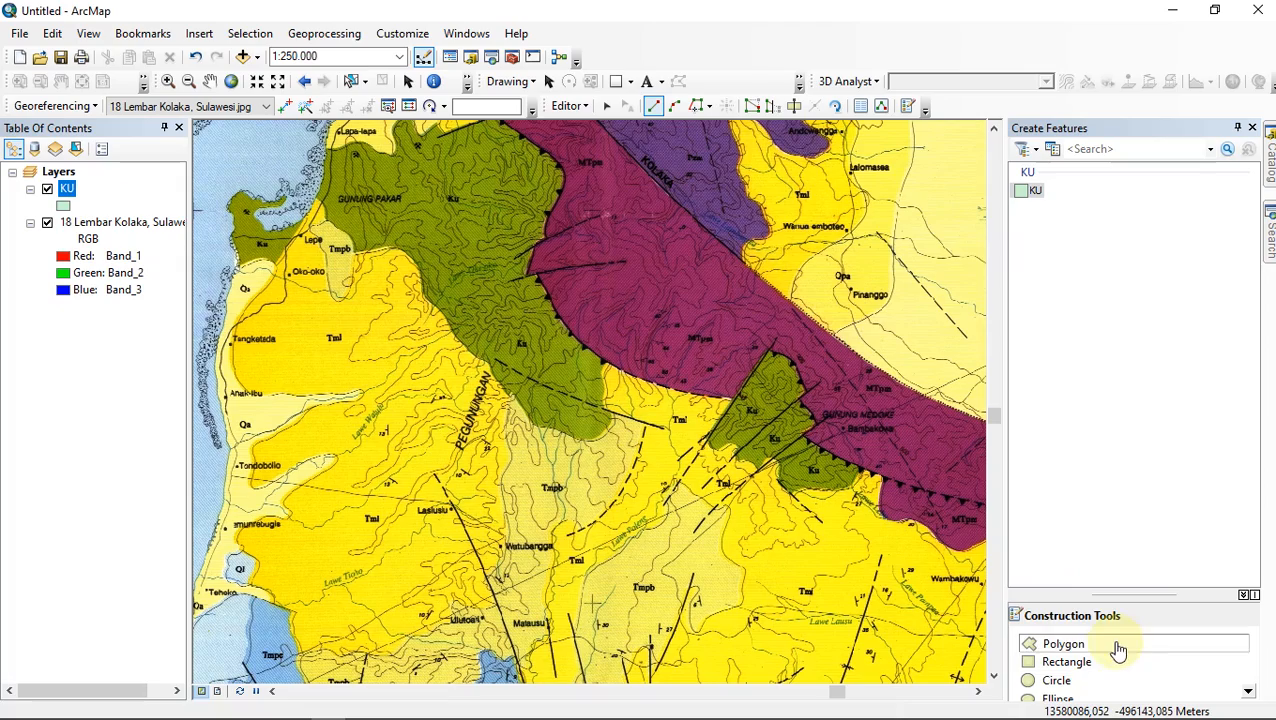
Start the KU polygon on the coast northwest of Gunung Pakar and trace it onto the Ku boundary south of Lapa-lapa
scroll(530, 435, up, 3)
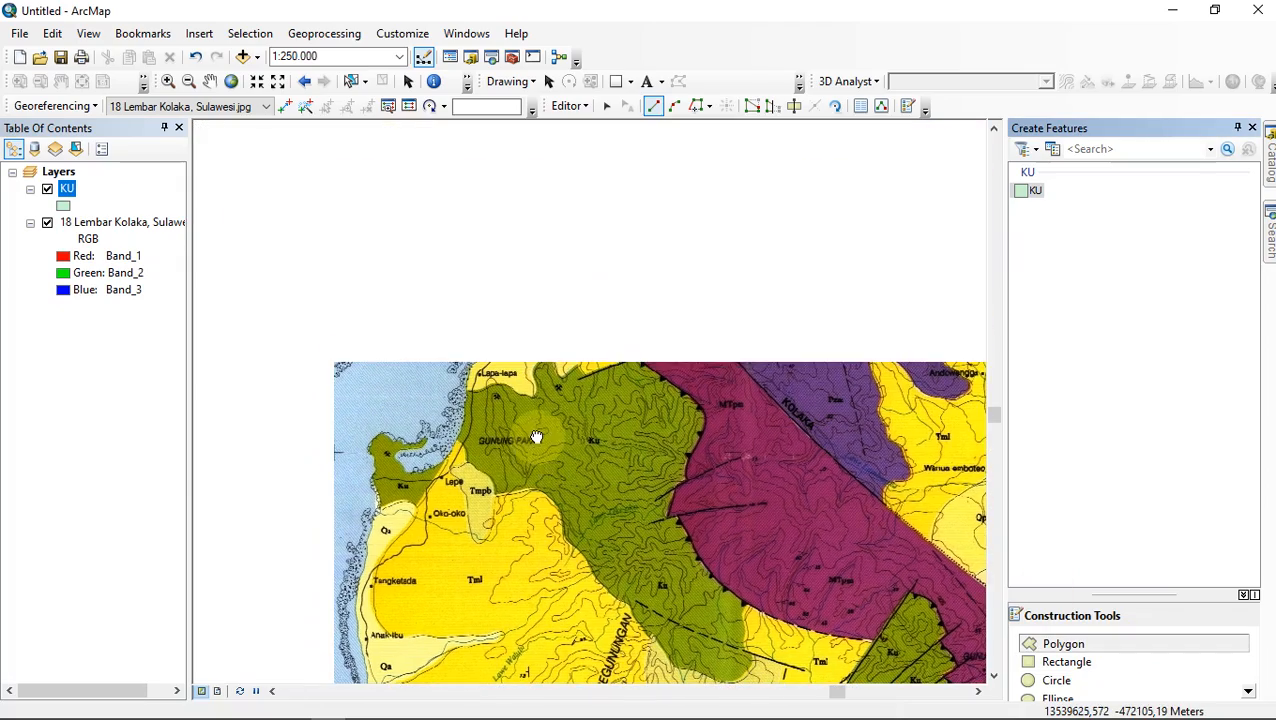
scroll(522, 431, up, 3)
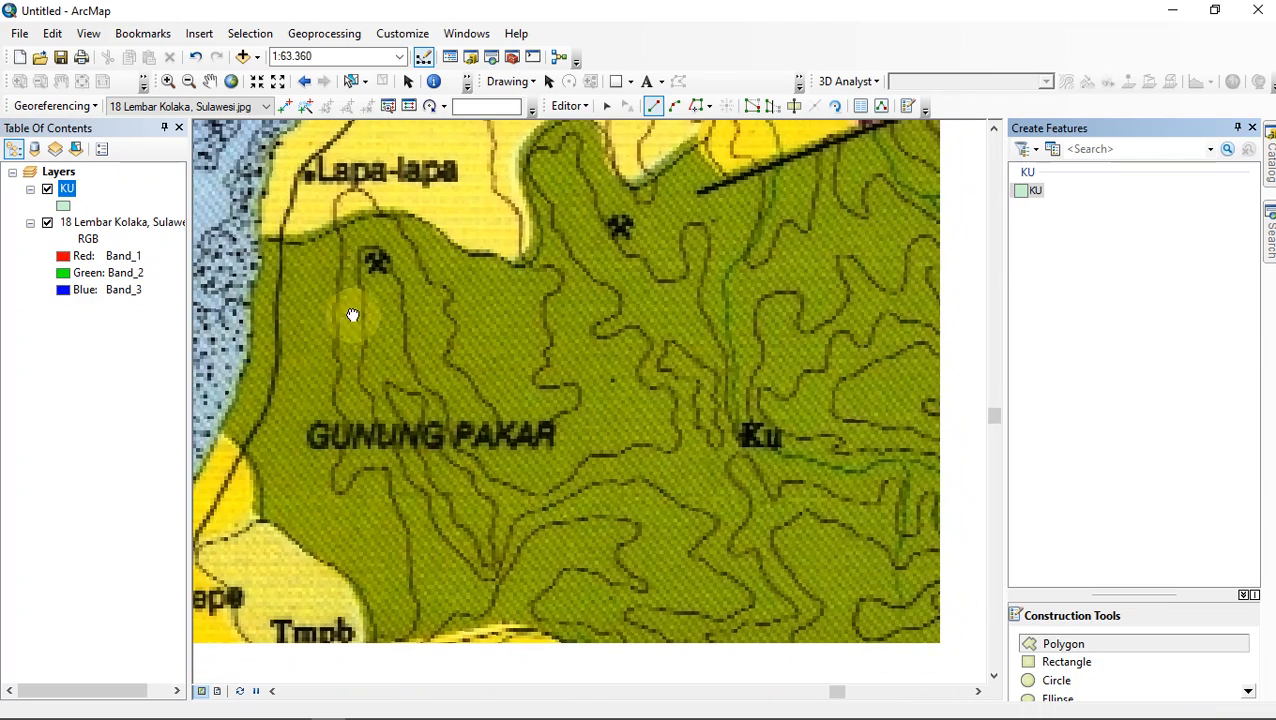
click(249, 289)
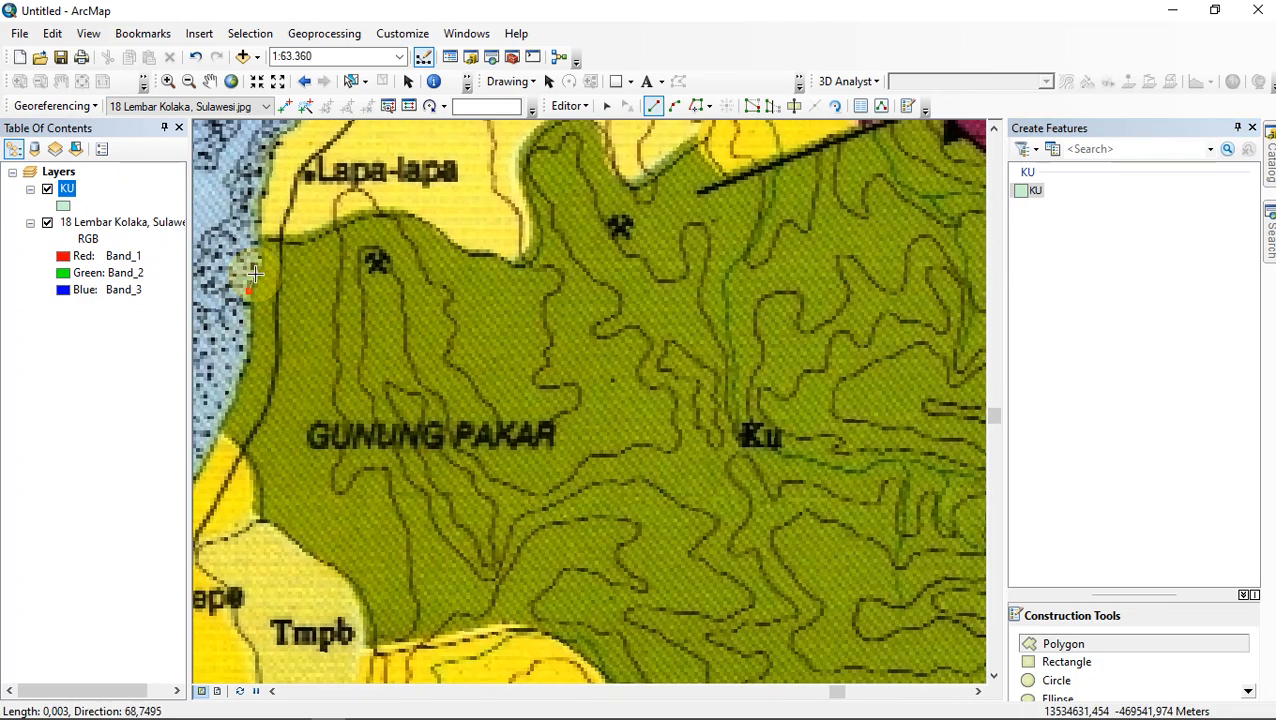
click(256, 265)
click(260, 249)
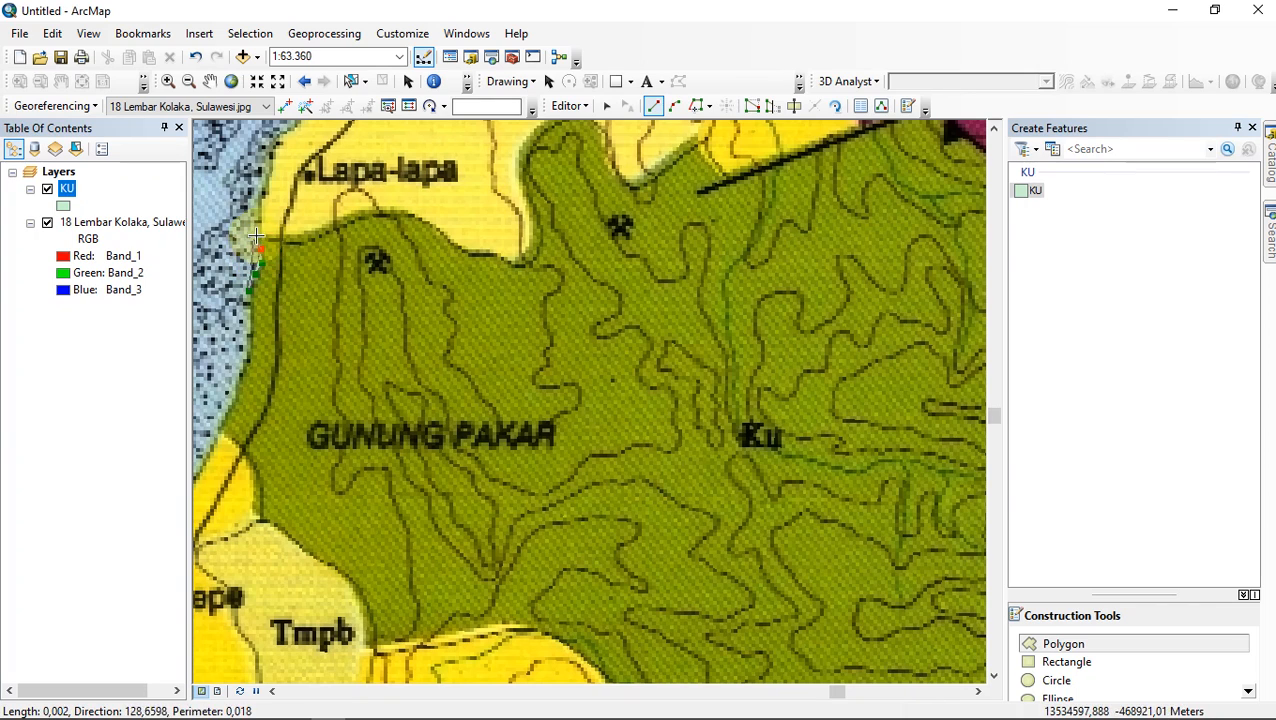
click(257, 236)
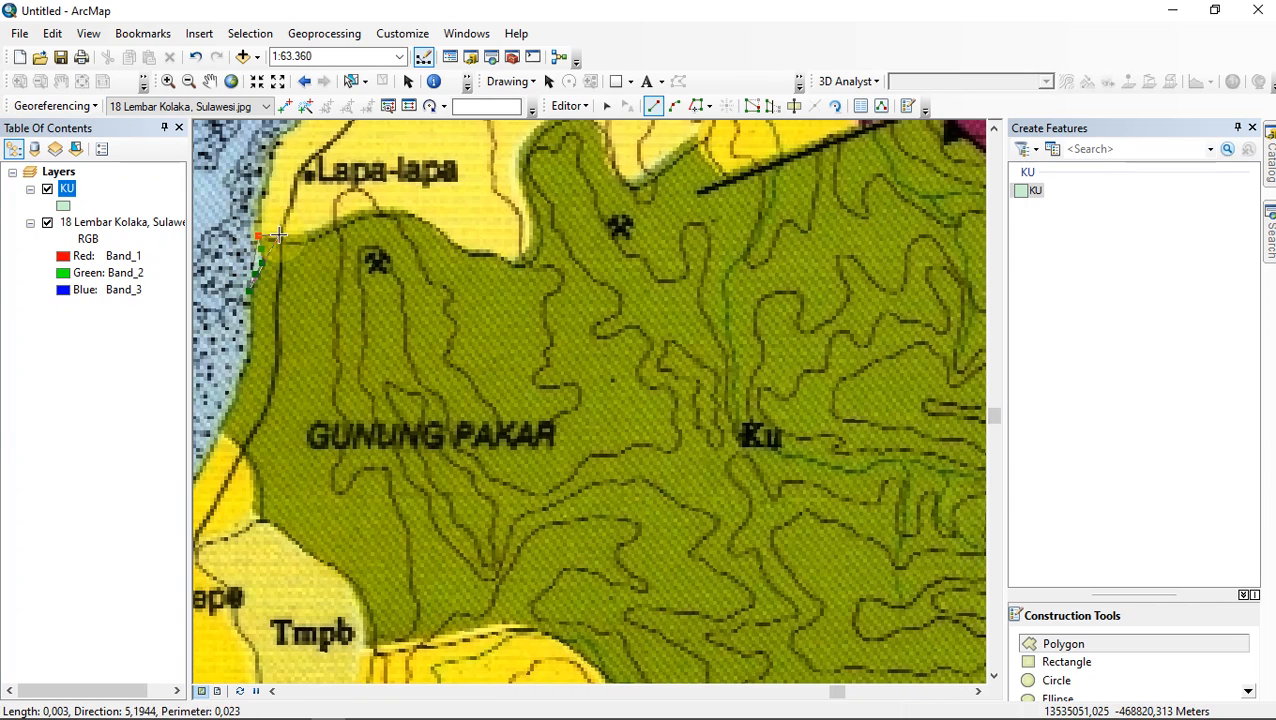
click(279, 234)
click(295, 236)
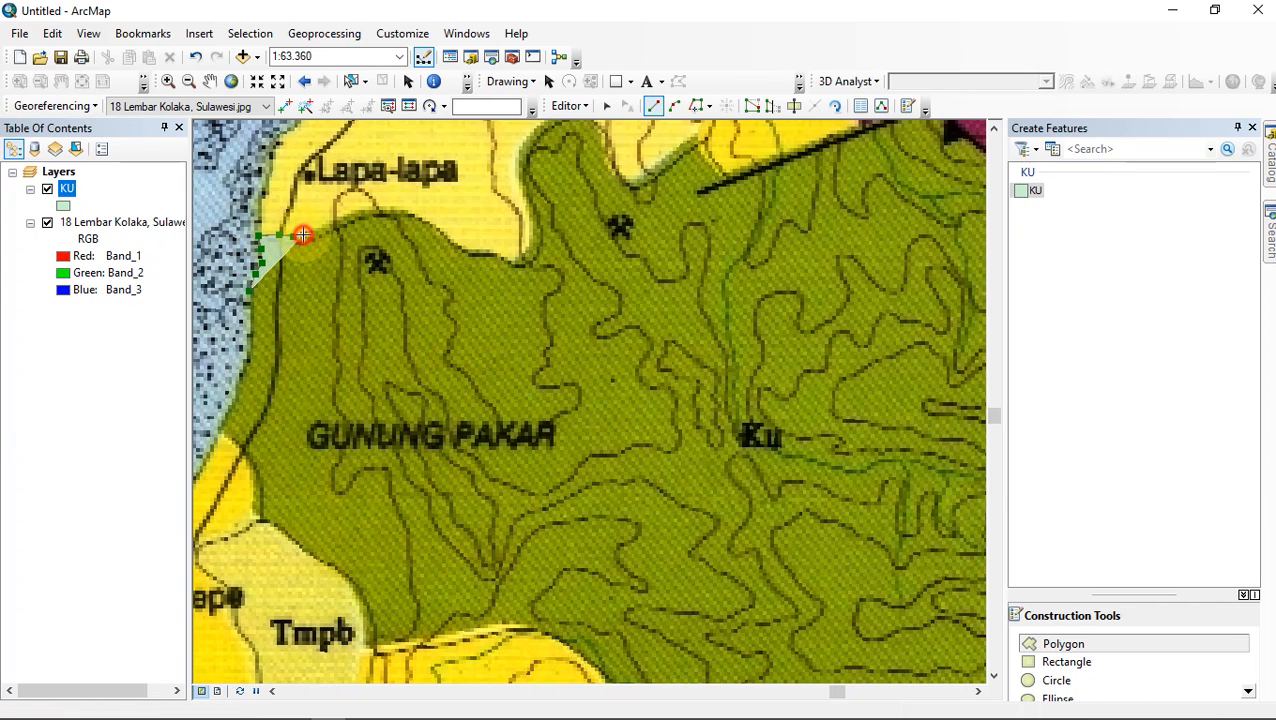
click(304, 234)
Continue the polygon outline eastward over the curved Ku boundary above the mine symbol south of Lapa-lapa
scroll(331, 221, down, 5)
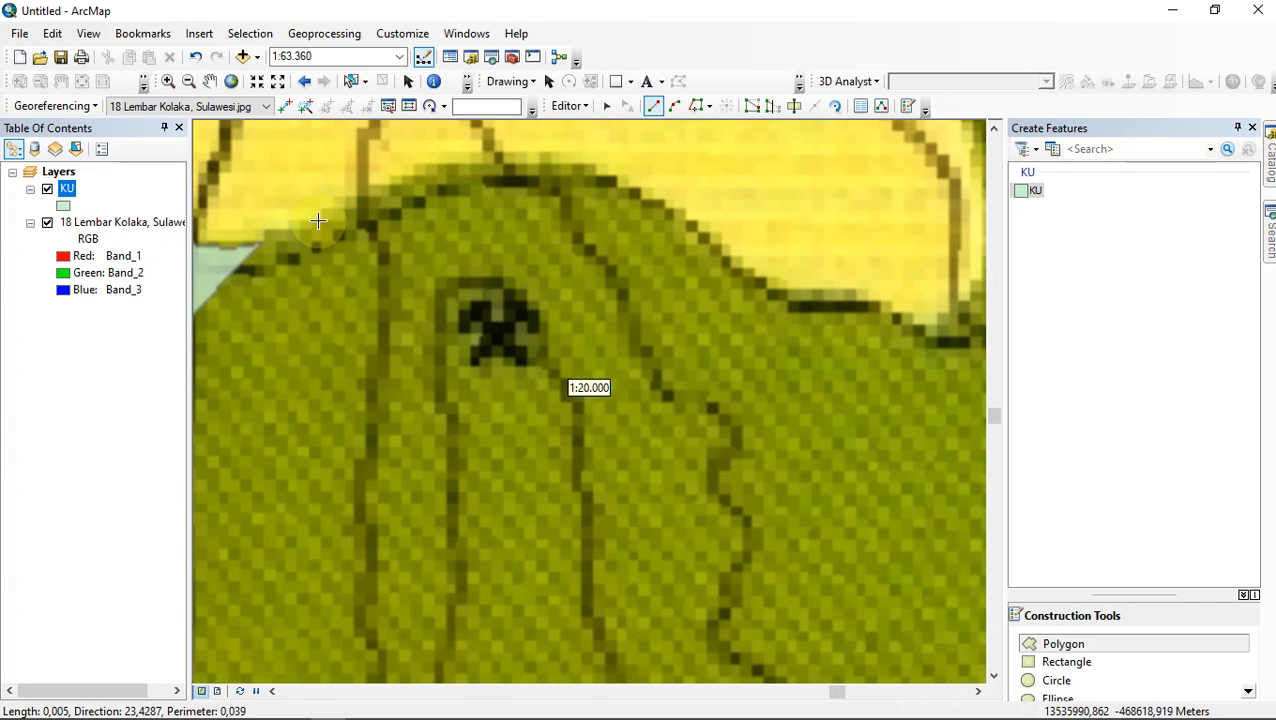
click(329, 214)
click(395, 193)
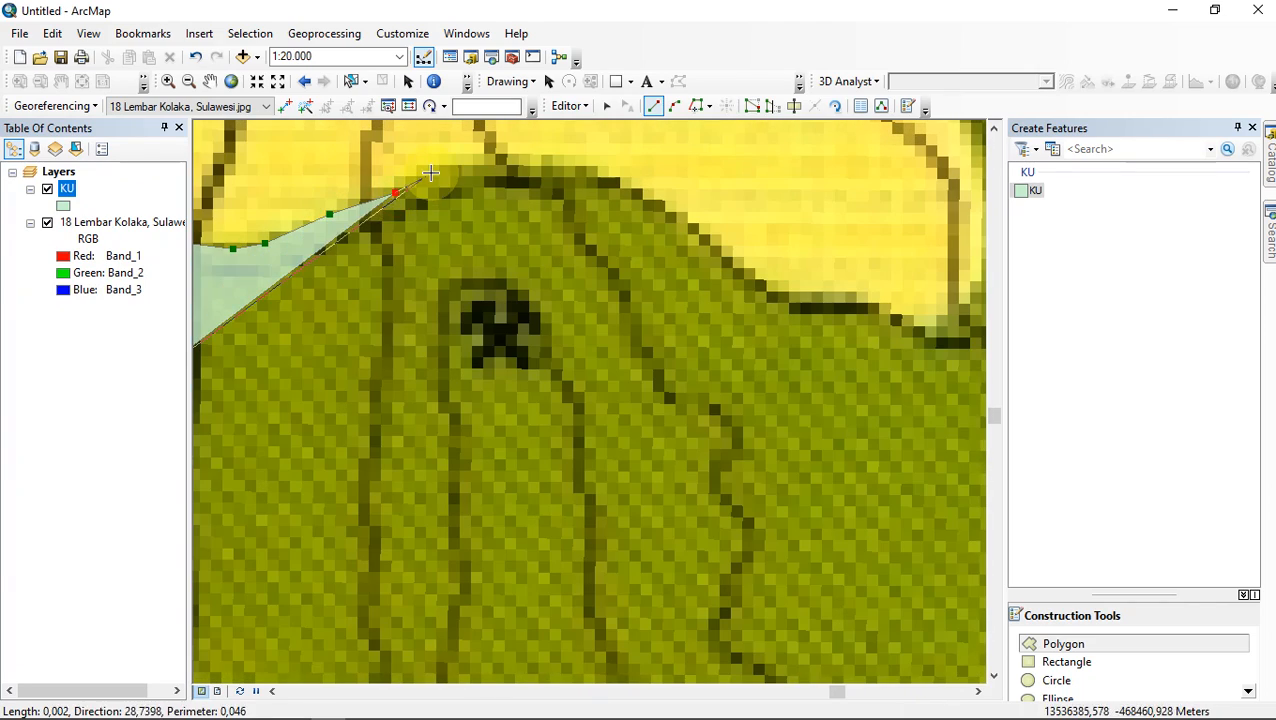
click(435, 177)
click(478, 171)
click(518, 172)
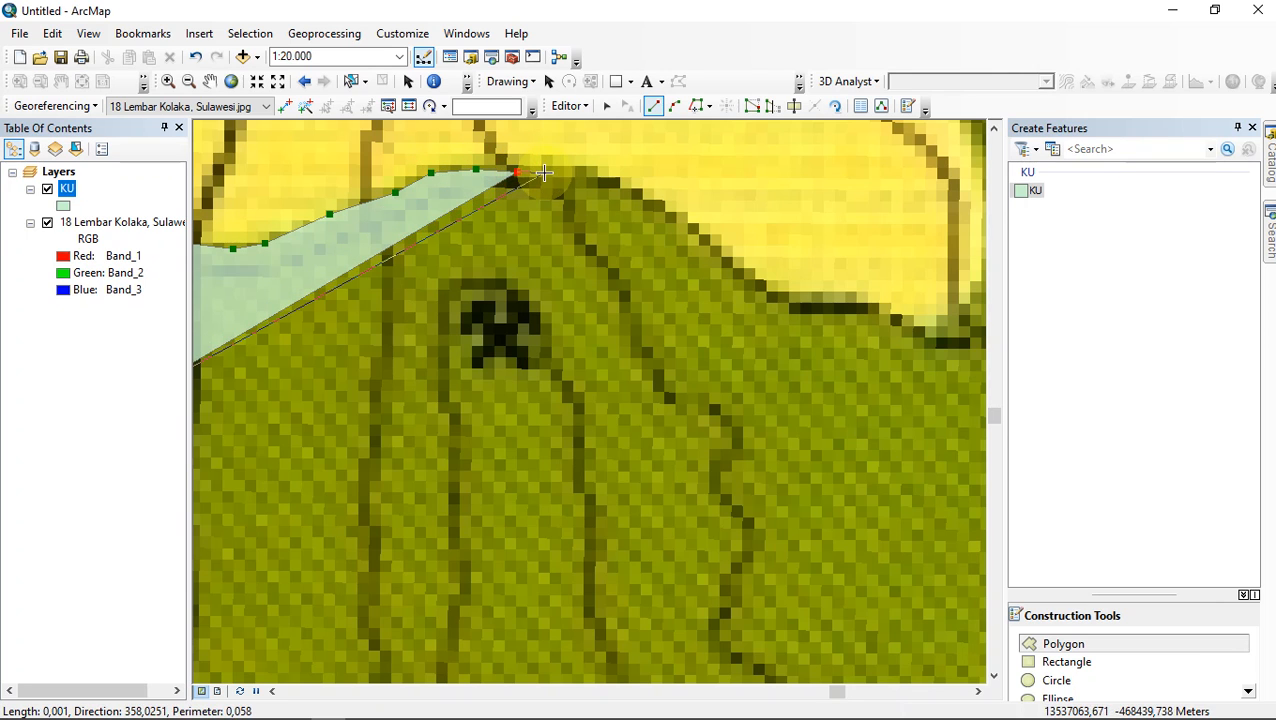
click(559, 162)
click(613, 182)
click(660, 206)
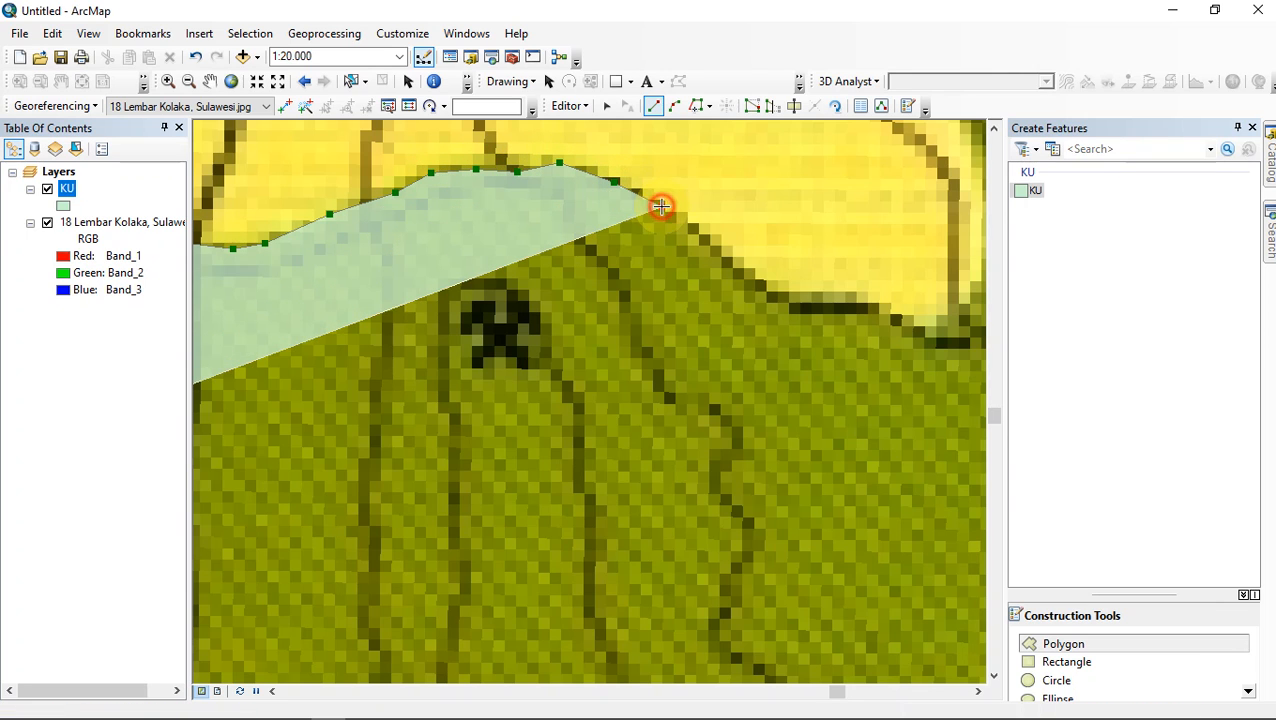
Extend the outline down the Ku boundary southeast of Lapa-lapa and around the lowest point of the yellow area
drag(694, 228, 536, 178)
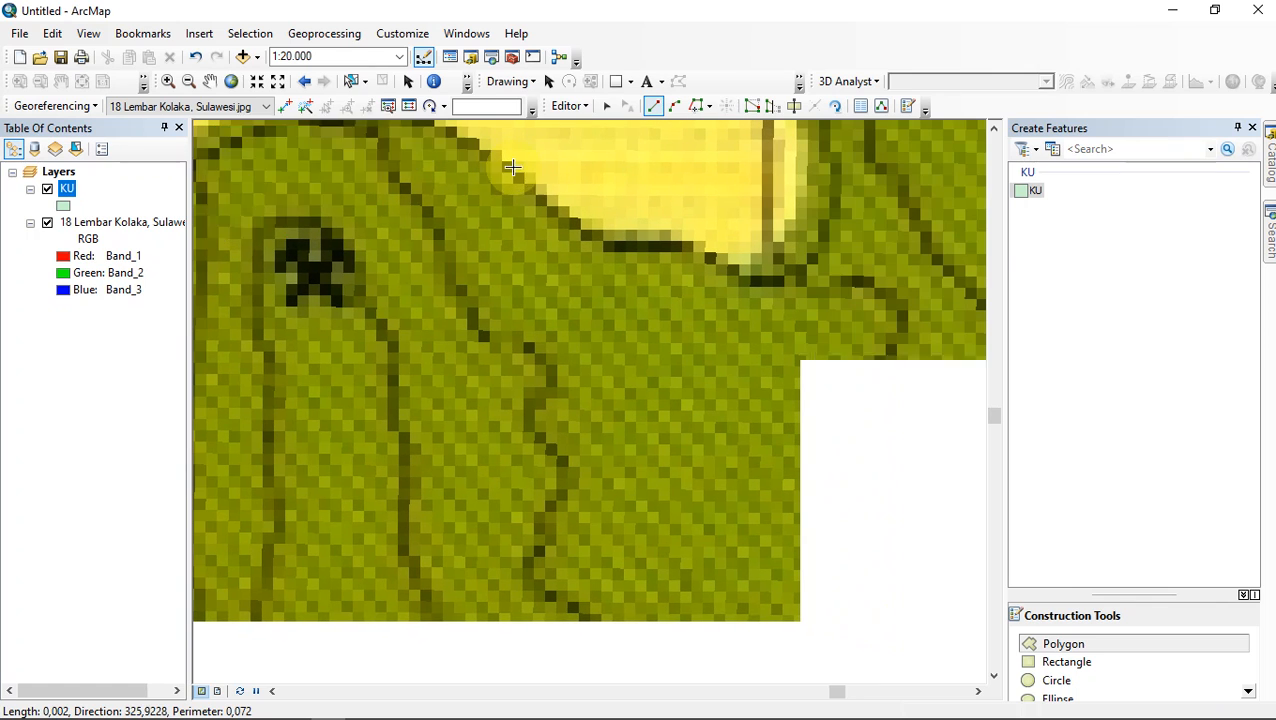
click(525, 180)
click(560, 213)
click(597, 234)
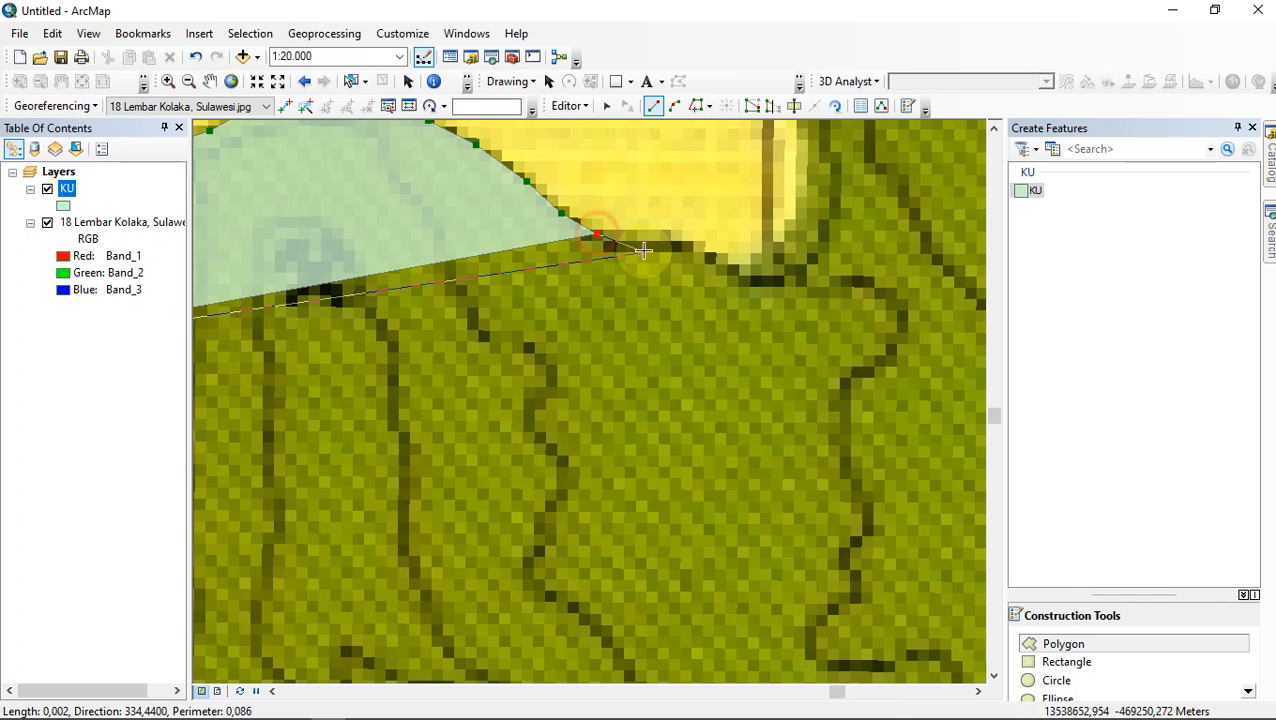
click(644, 247)
click(681, 236)
click(716, 255)
click(736, 265)
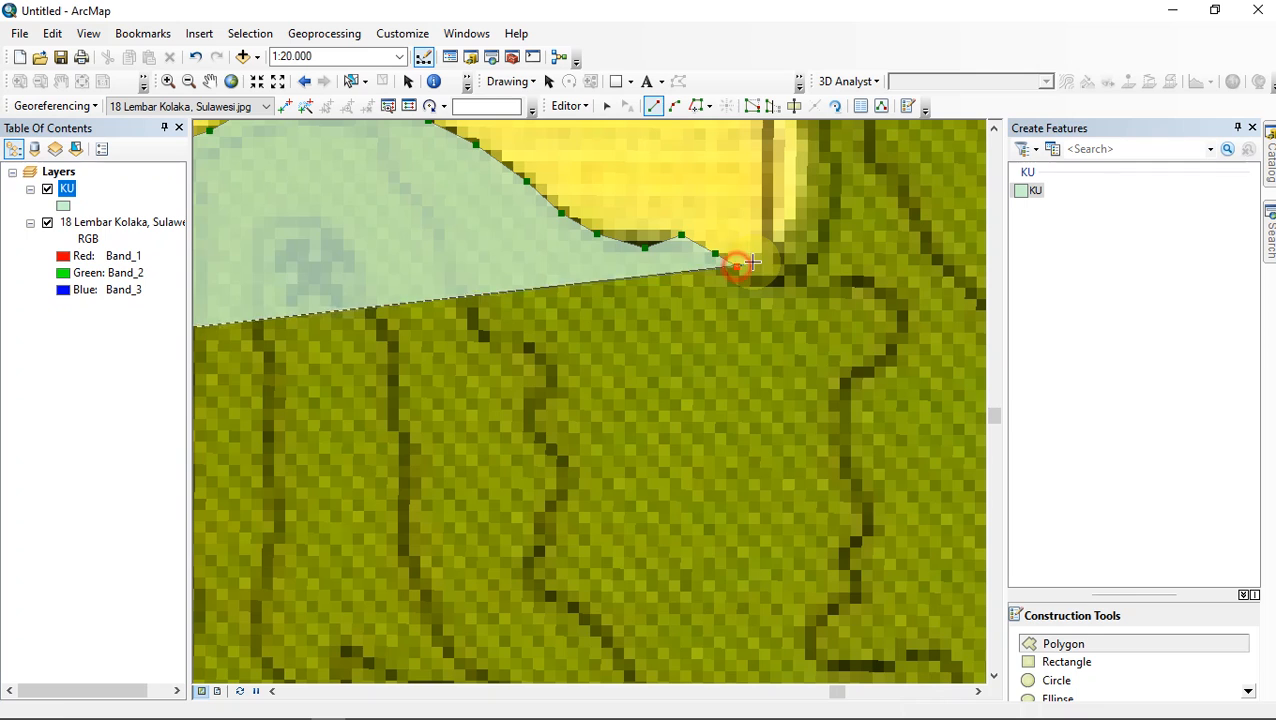
click(760, 252)
click(786, 233)
Trace the western edge of the green Ku lobe southeast of Pomalaa up and over its rounded top
drag(786, 233, 641, 470)
scroll(641, 468, up, 1)
scroll(642, 445, down, 3)
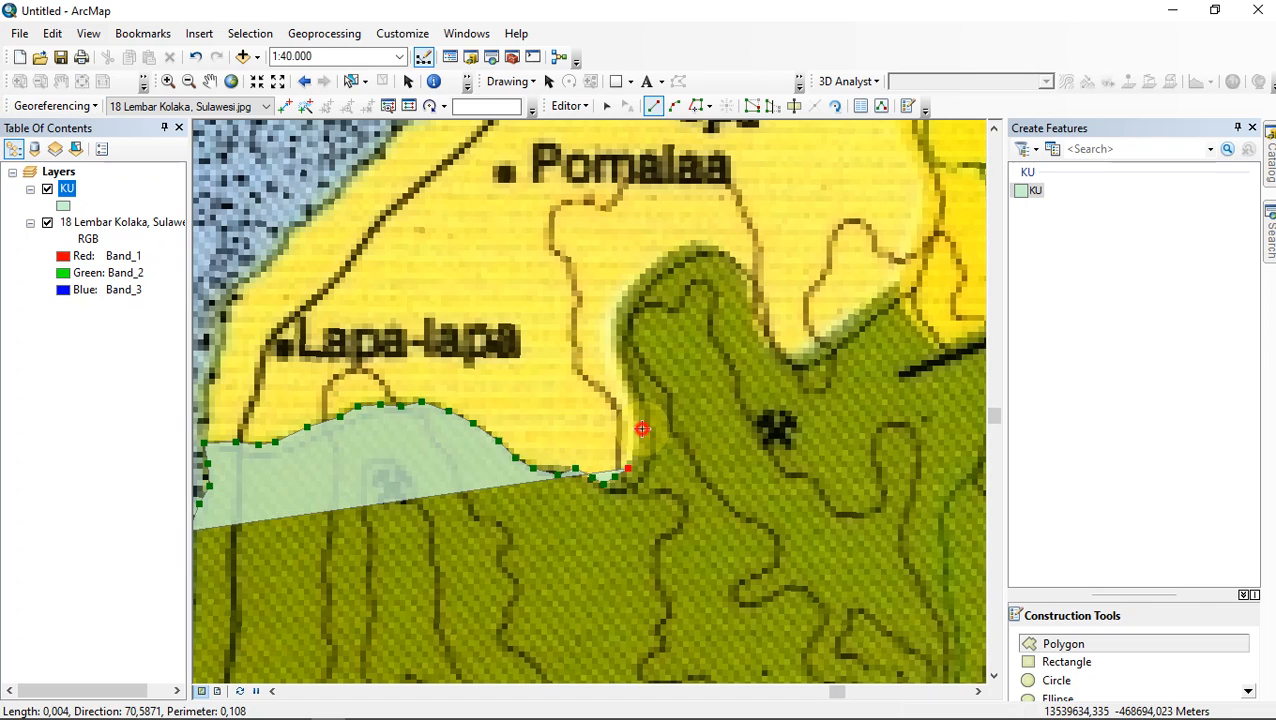
click(641, 430)
click(633, 403)
click(622, 375)
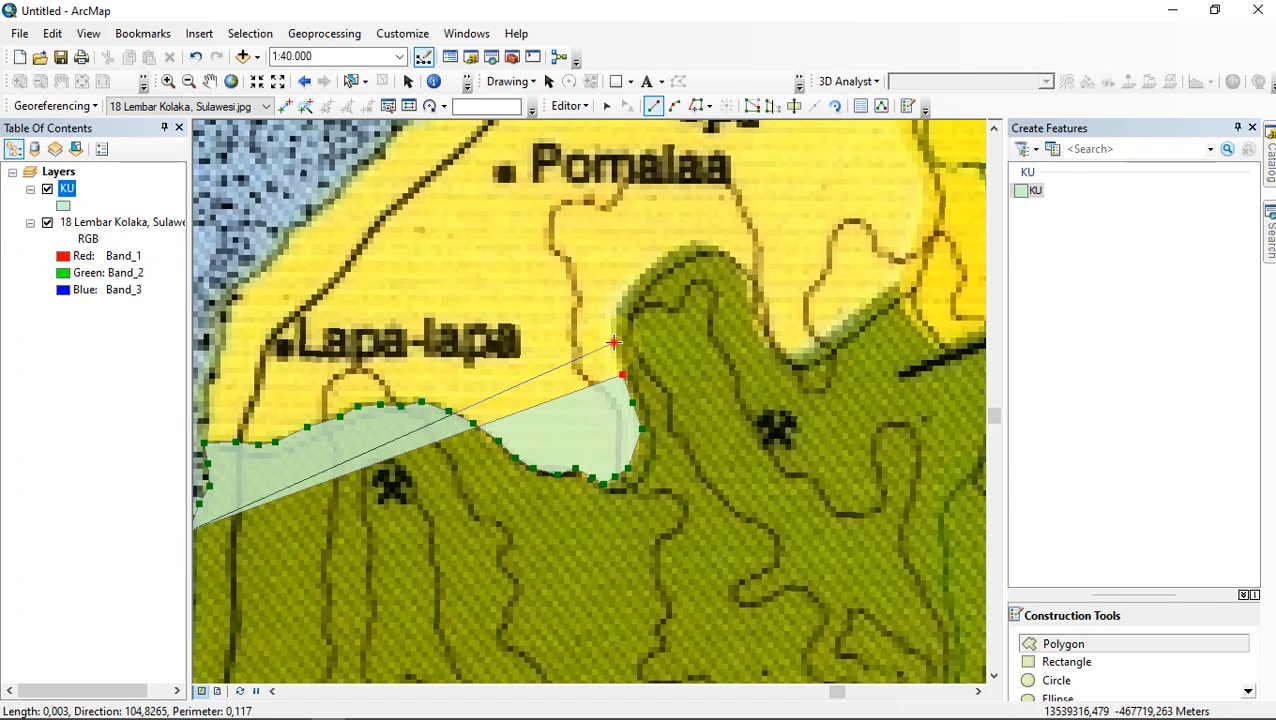
click(614, 343)
click(611, 314)
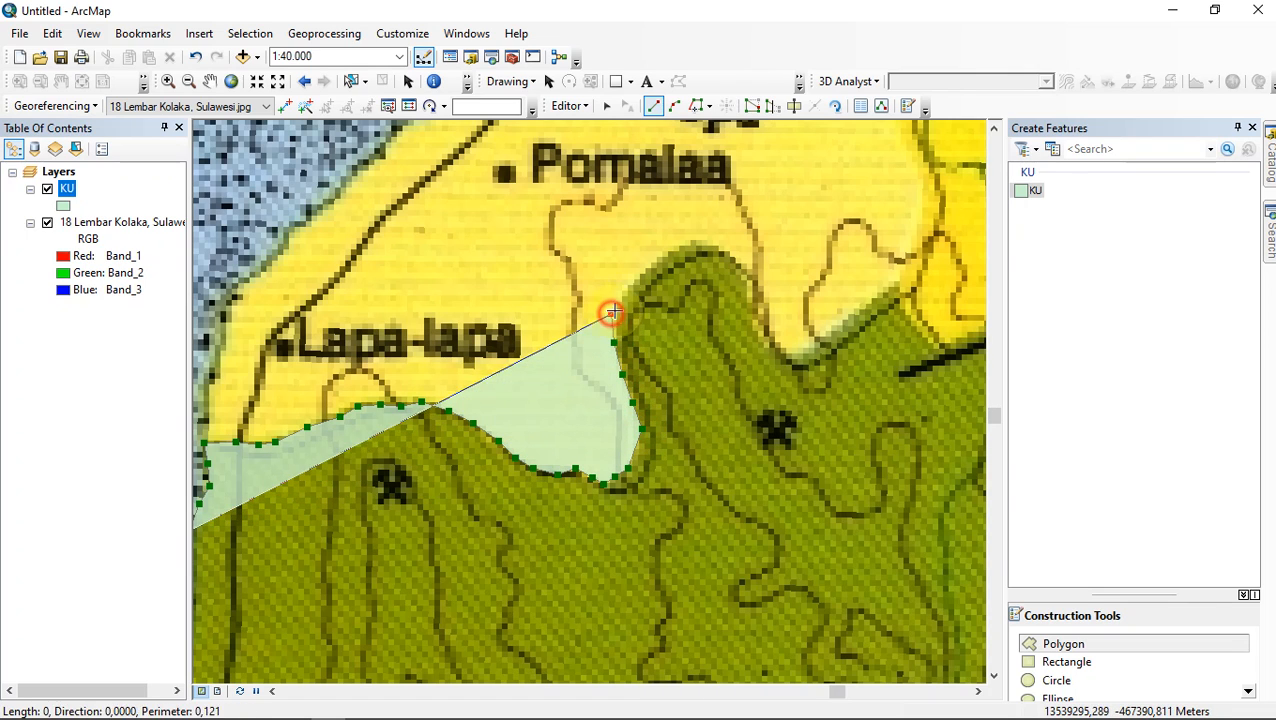
click(625, 292)
click(644, 272)
click(672, 257)
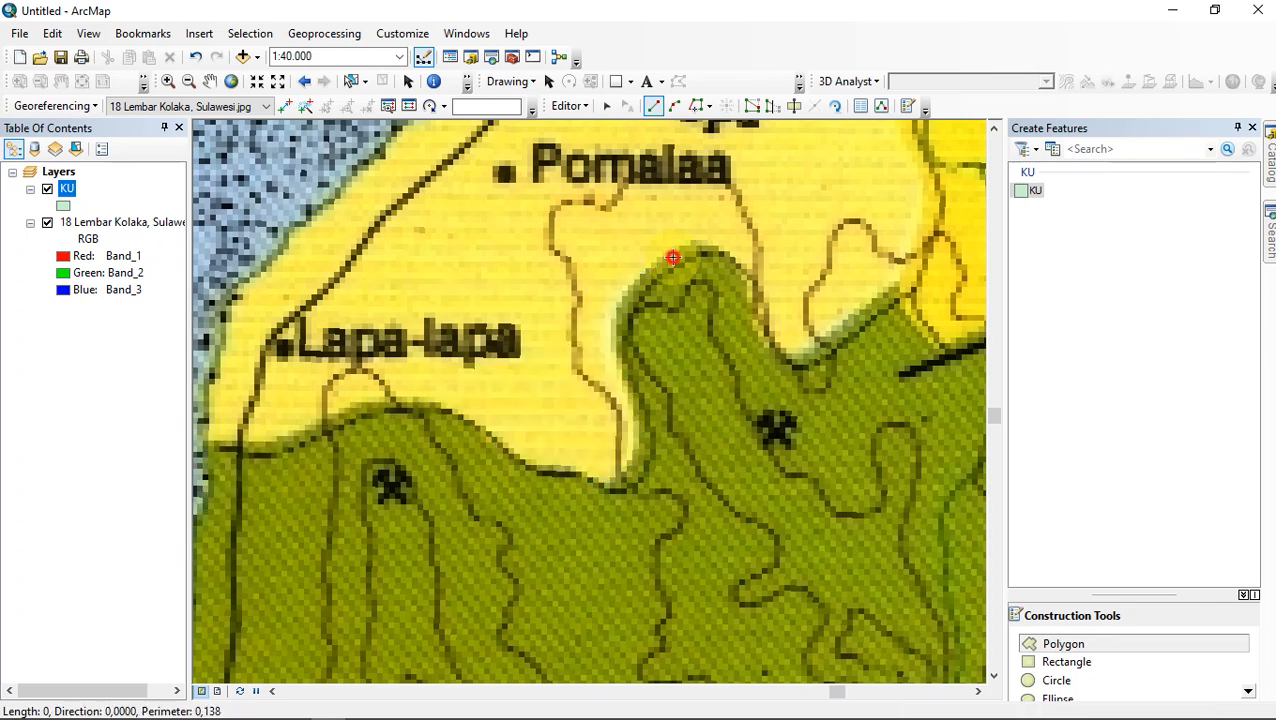
click(693, 243)
click(727, 257)
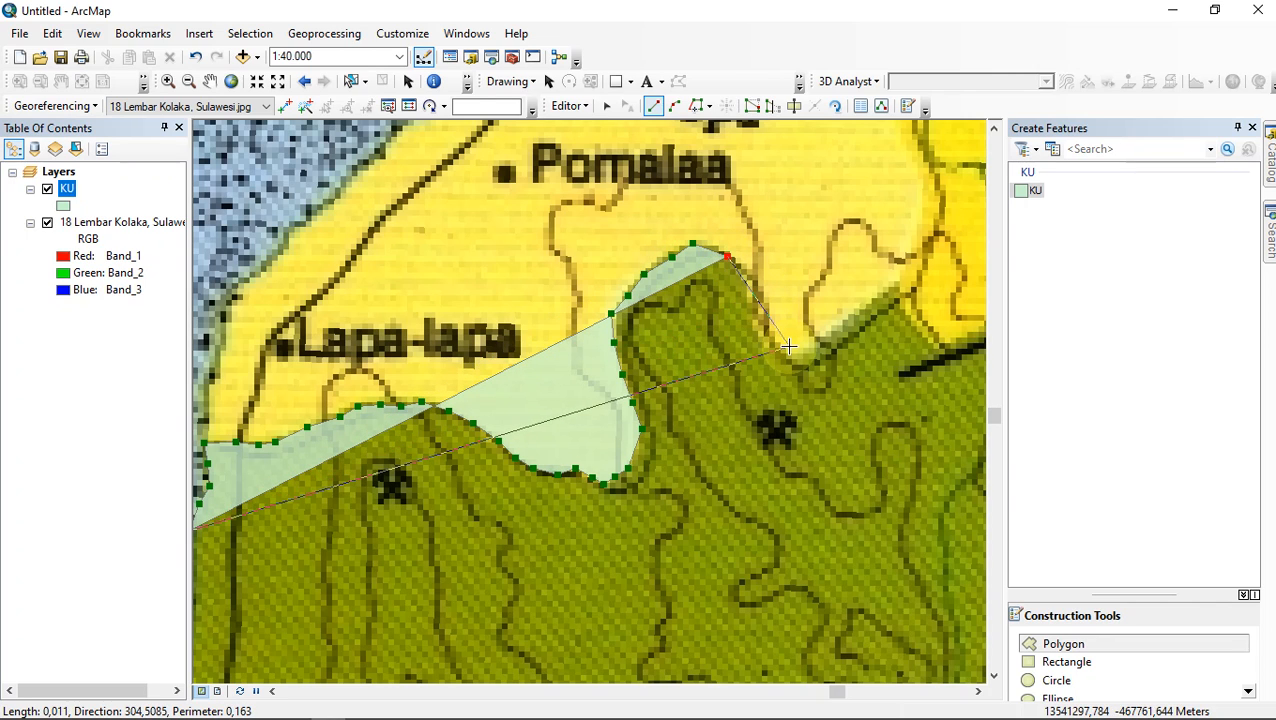
Trace the lobe's eastern edge down into the yellow notch, then up the Ku boundary to the northeast corner
click(746, 289)
click(754, 323)
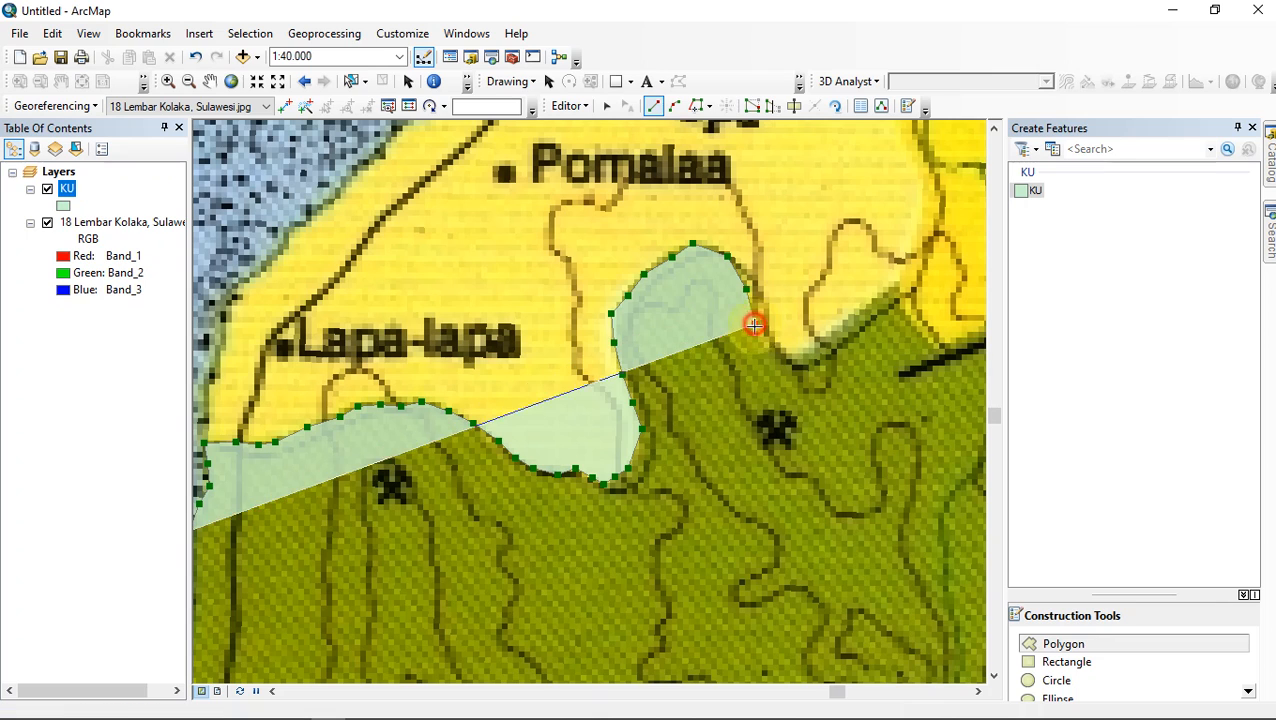
click(765, 338)
click(788, 357)
click(797, 364)
click(817, 341)
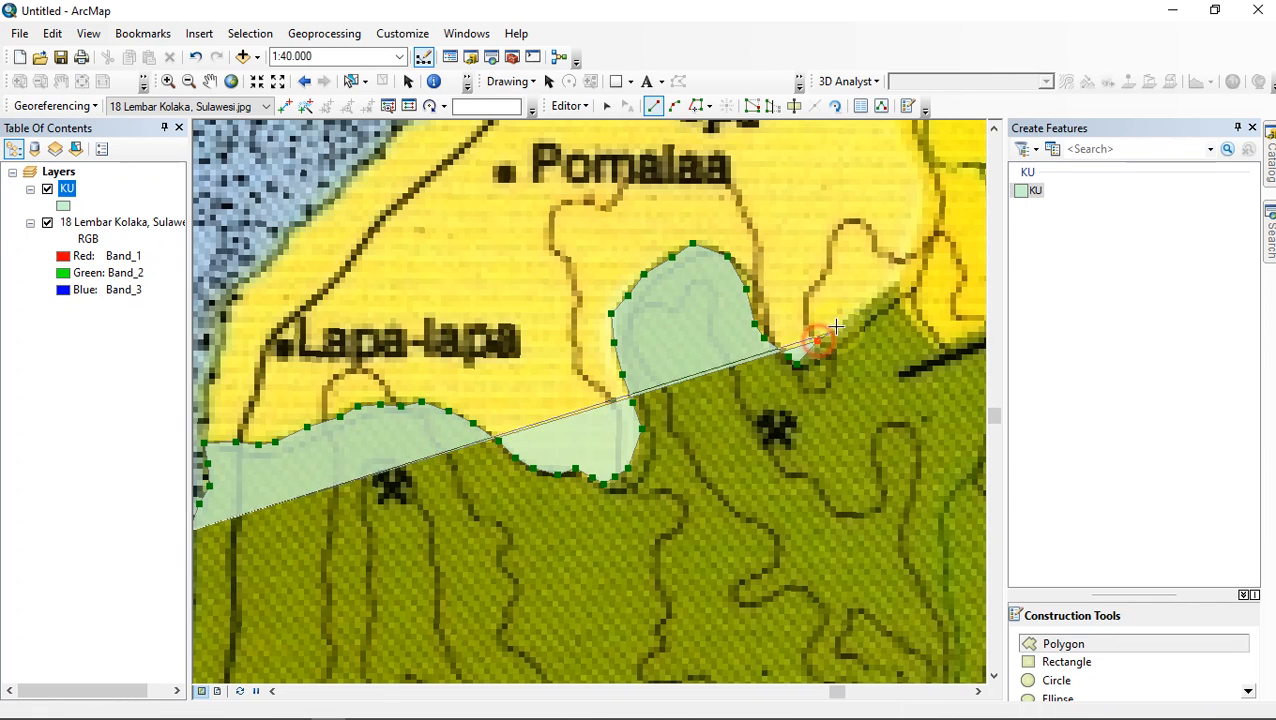
click(845, 313)
click(877, 294)
click(900, 290)
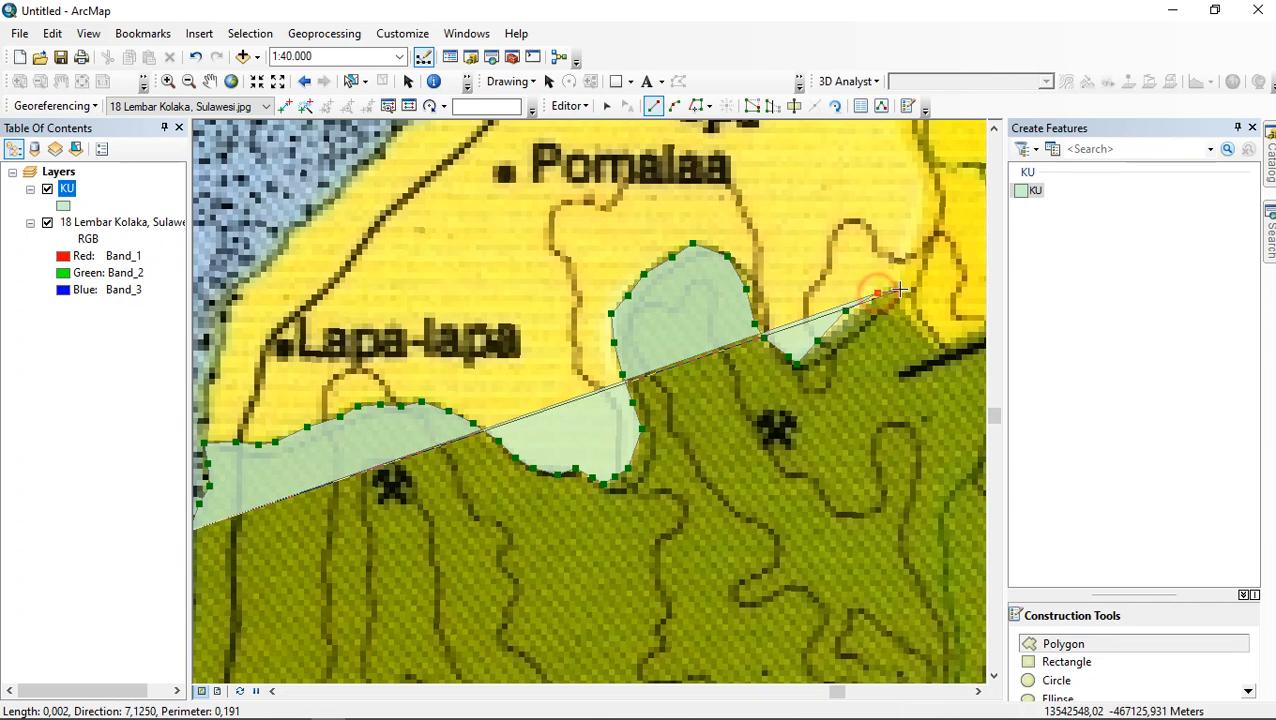
Continue the outline down to the black fault line and northeast along it to the corner with the purple MTpm unit
click(930, 330)
drag(930, 330, 634, 230)
click(660, 245)
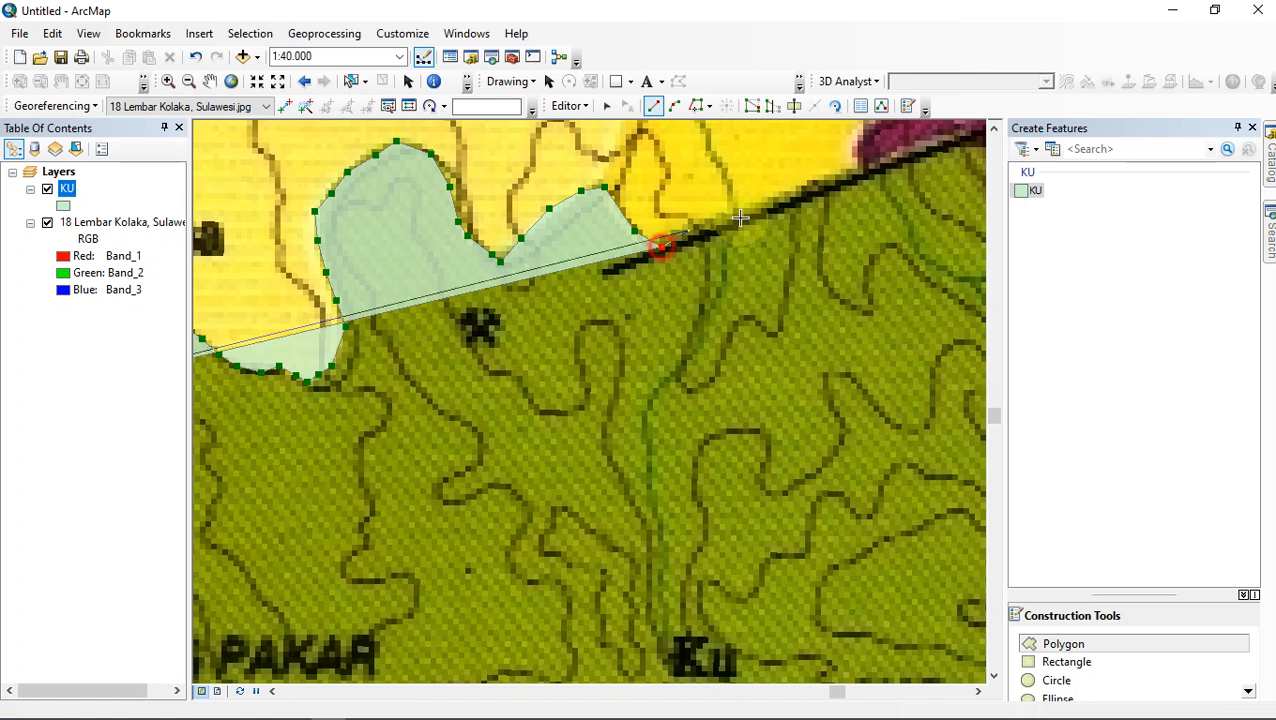
click(861, 168)
drag(807, 185, 524, 322)
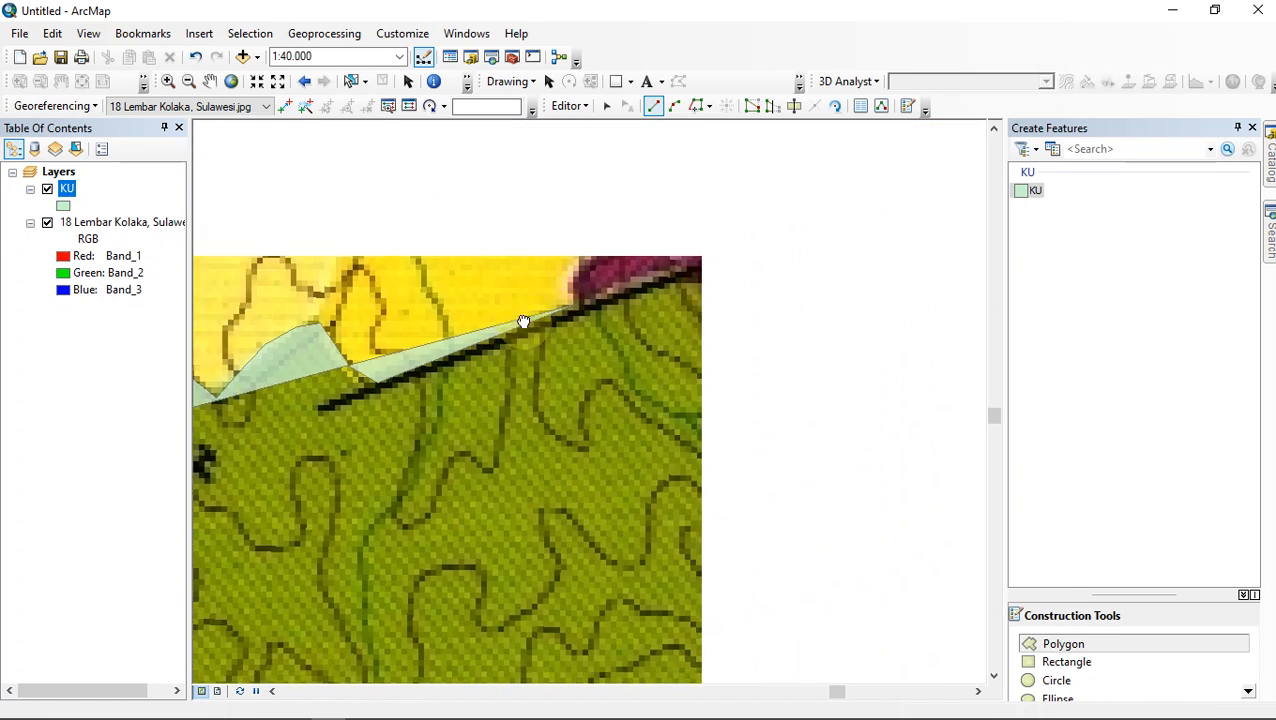
click(641, 281)
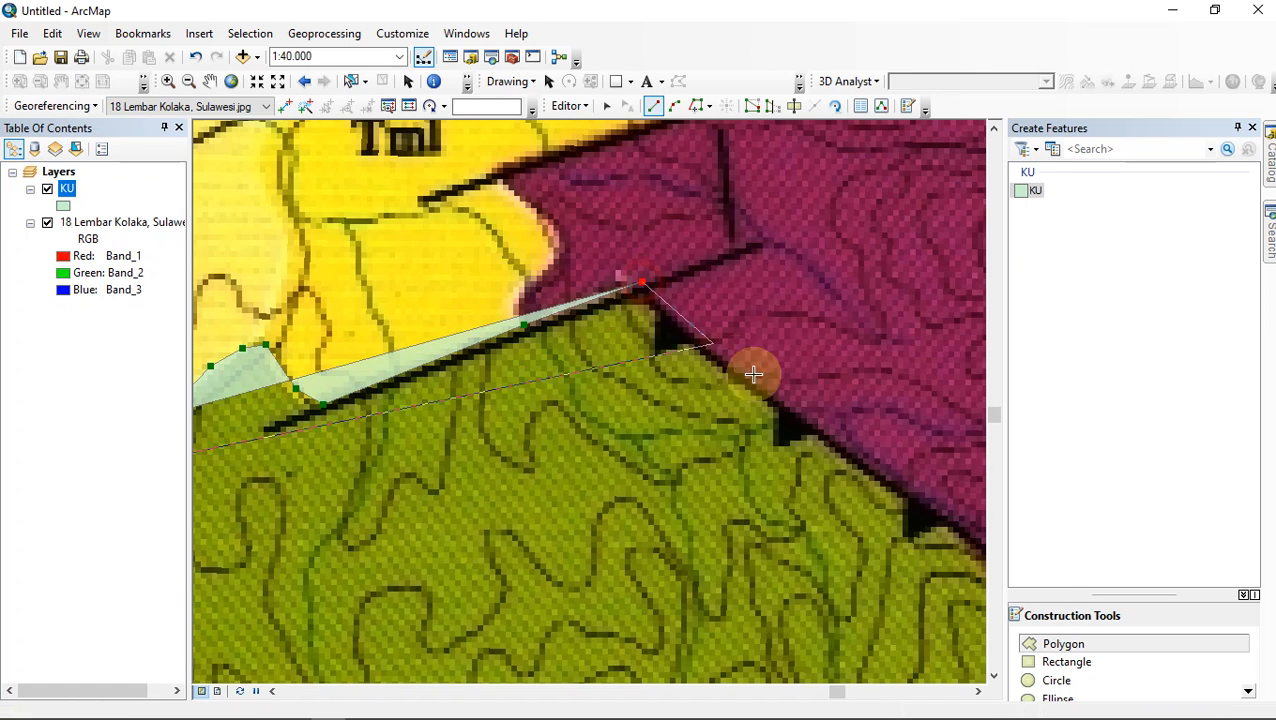
Trace the toothed Ku–MTpm contact southeastward and around its bend west of the MTpm label
click(829, 444)
drag(730, 375, 291, 117)
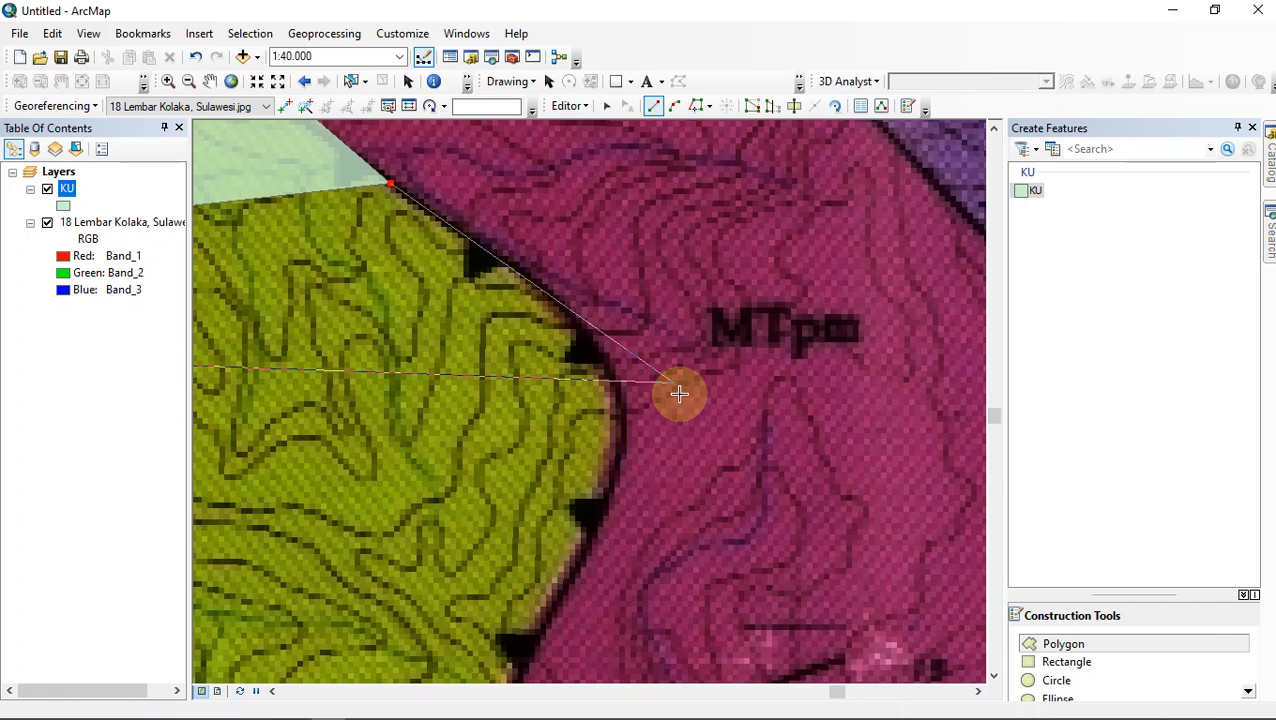
click(576, 319)
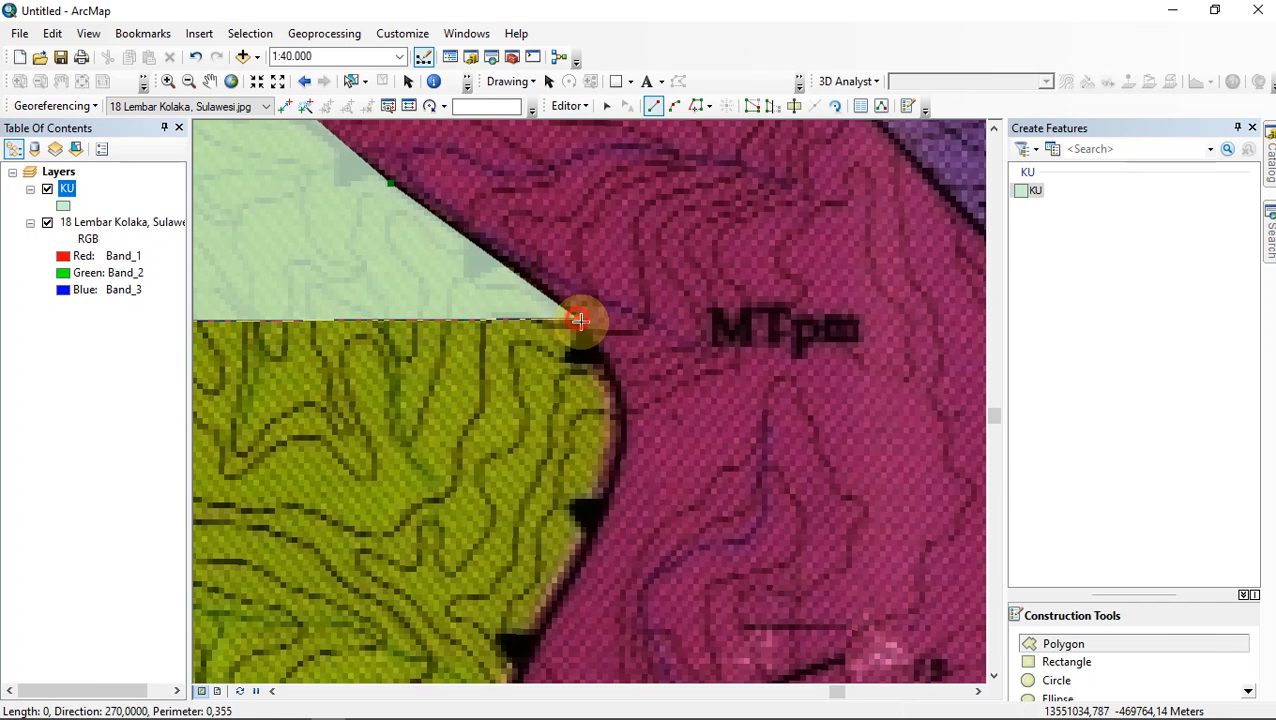
click(620, 376)
click(619, 436)
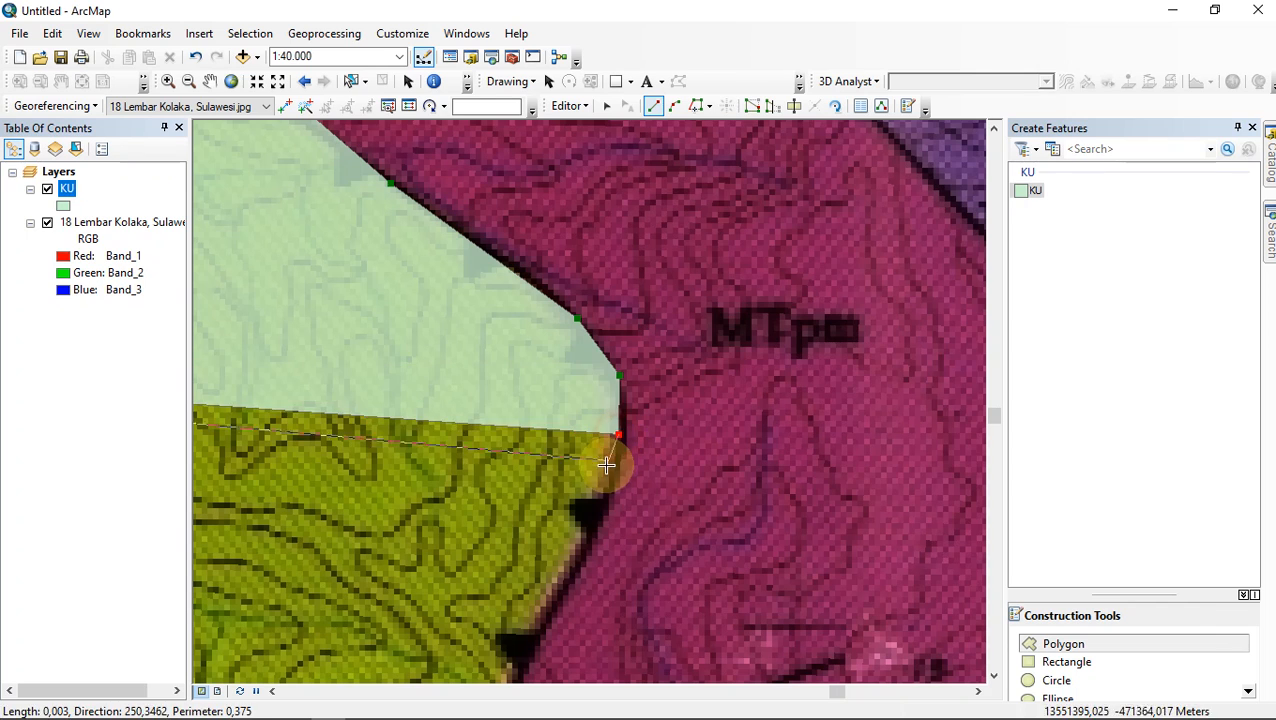
click(603, 497)
Follow the Ku–MTpm contact southwestward with closely spaced vertices down to just above the crossing fault line
drag(600, 497, 709, 222)
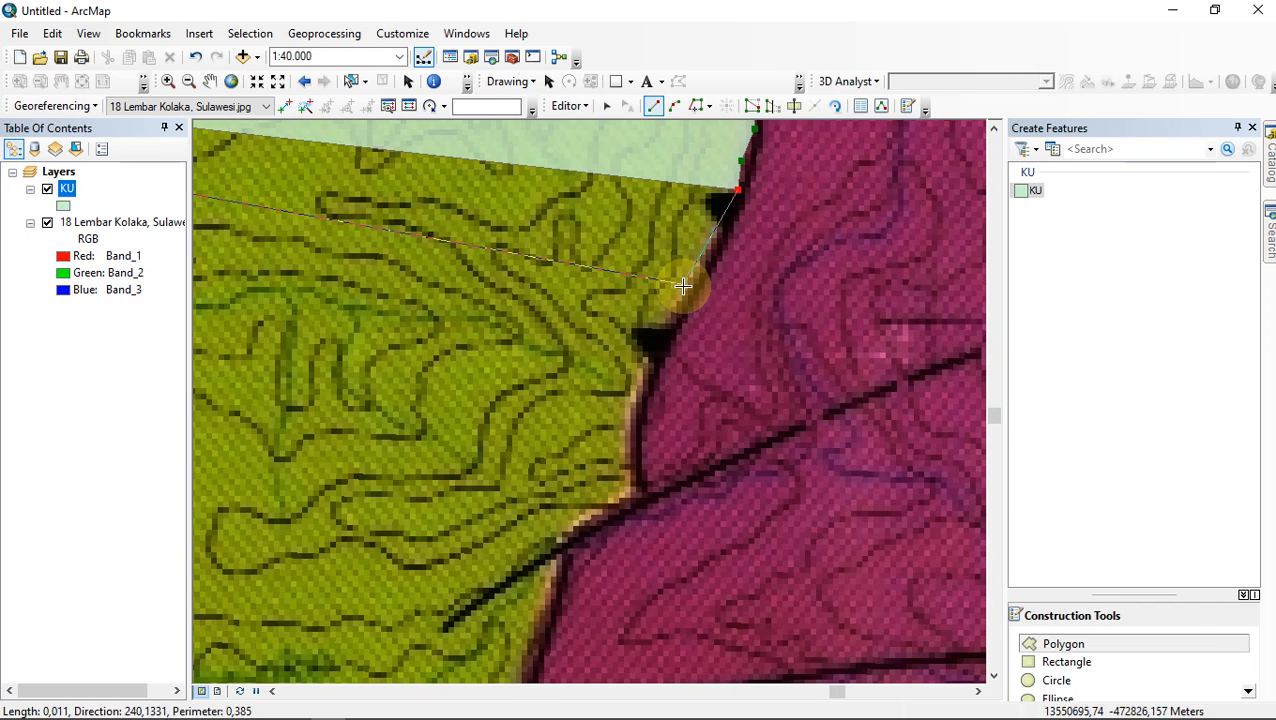
click(685, 292)
click(665, 325)
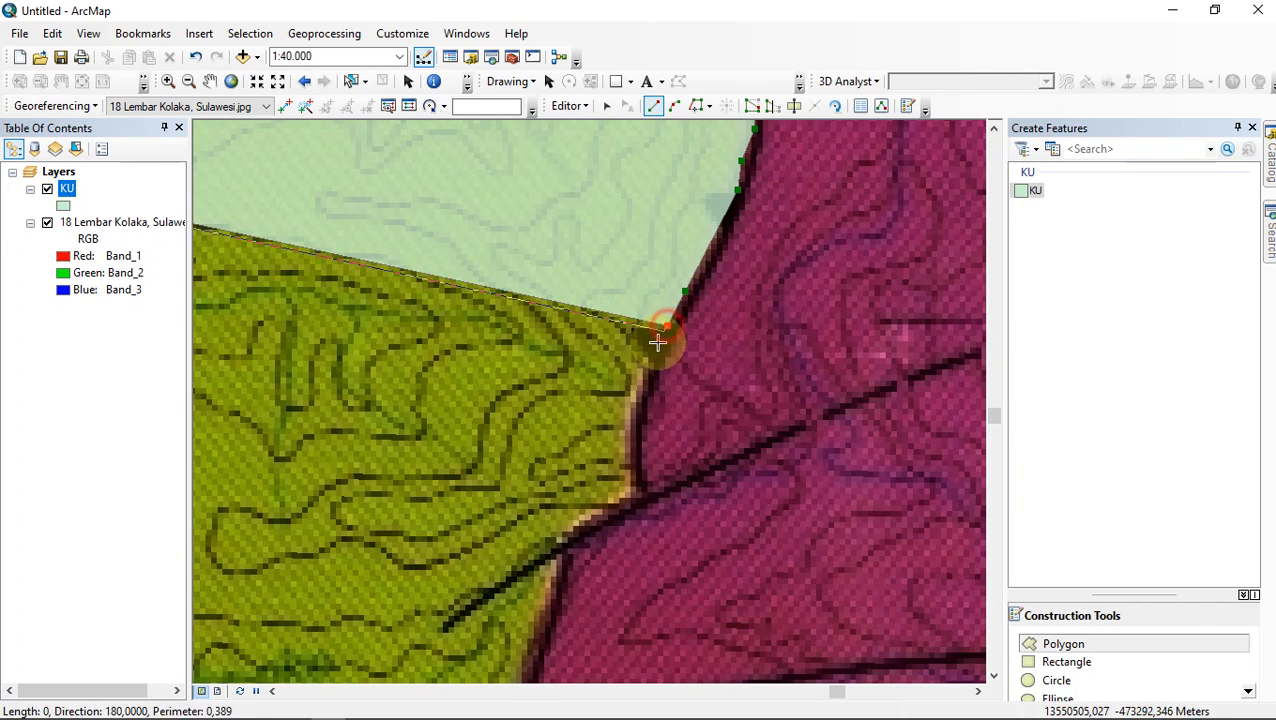
click(651, 357)
click(638, 377)
click(630, 408)
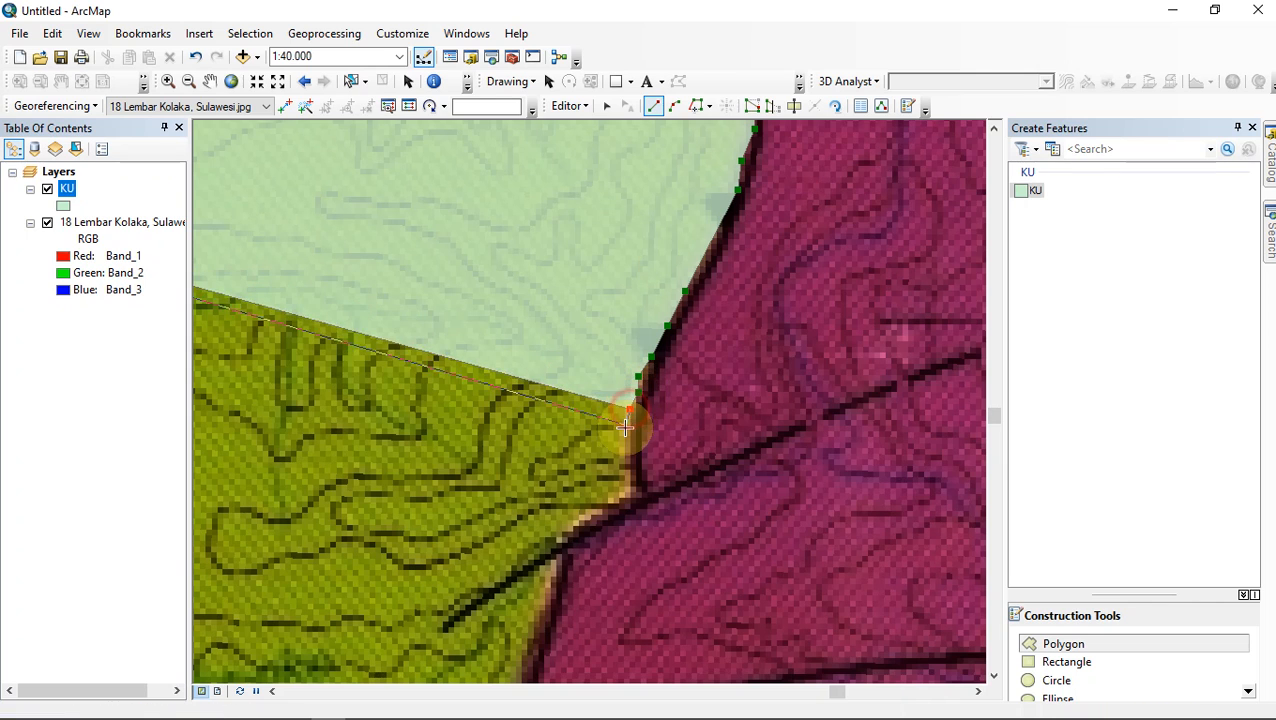
click(627, 429)
click(626, 444)
click(628, 459)
click(630, 476)
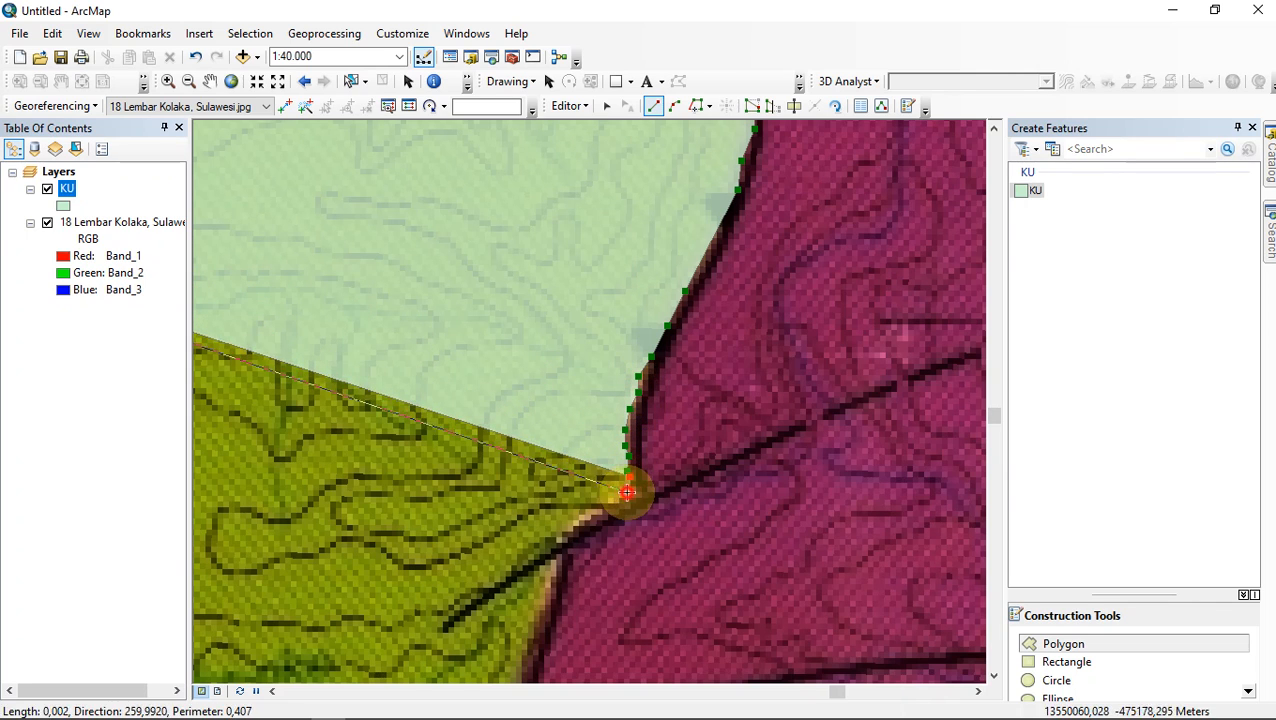
Trace the outline southwest along the crossing fault, then down the purple MTpm edge to the second fault line
click(628, 491)
click(611, 507)
click(591, 517)
click(574, 526)
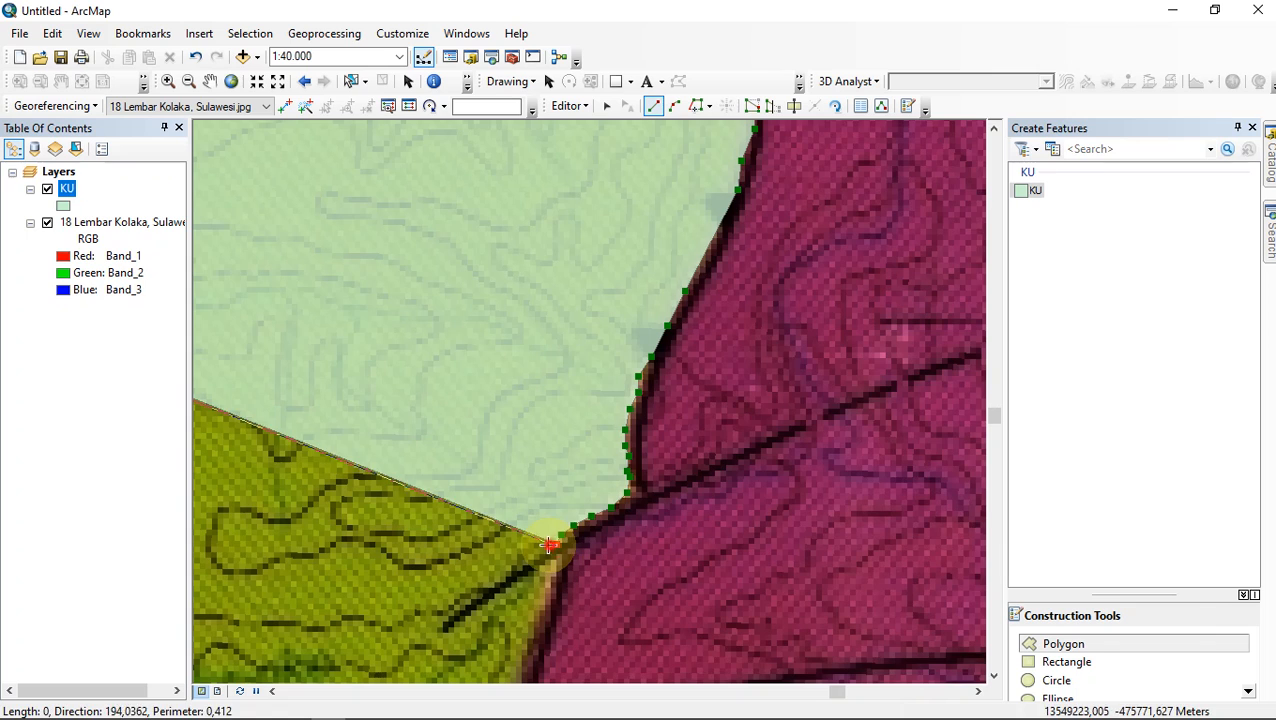
drag(547, 535, 704, 104)
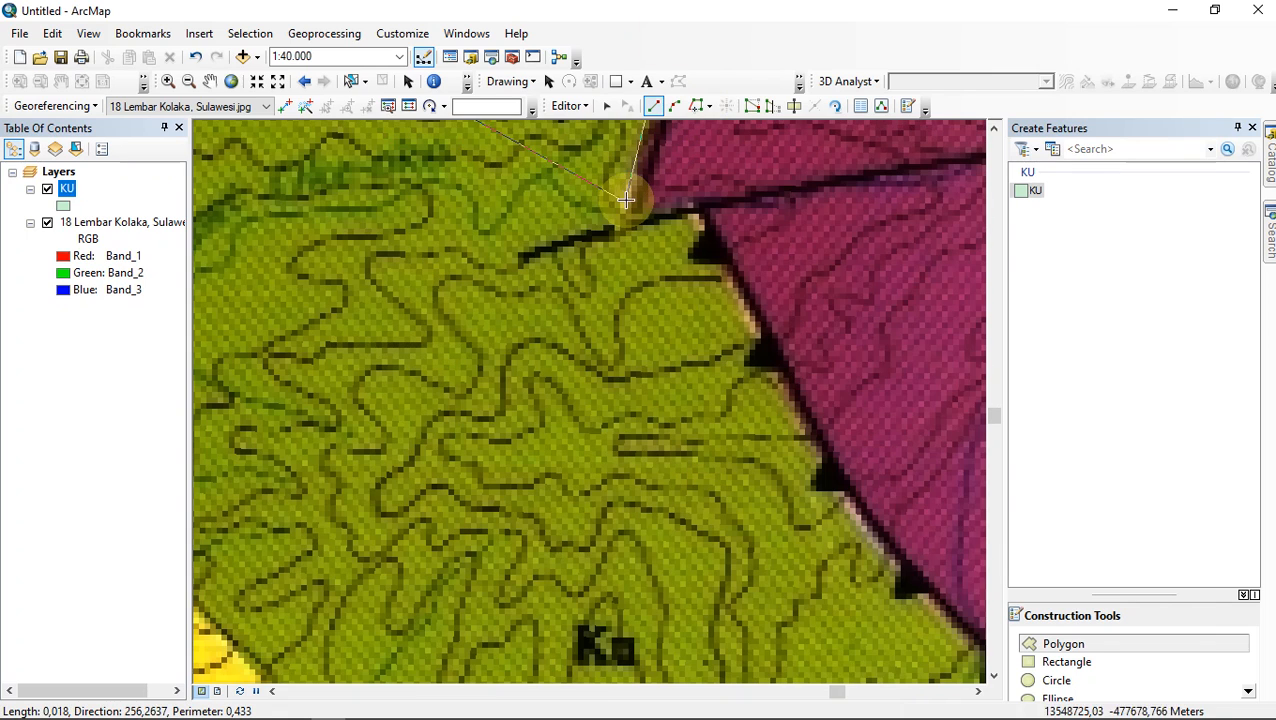
click(632, 192)
click(629, 214)
Trace the outline east along the second fault line, then down the first stretch of the toothed Ku–MTpm contact
click(667, 204)
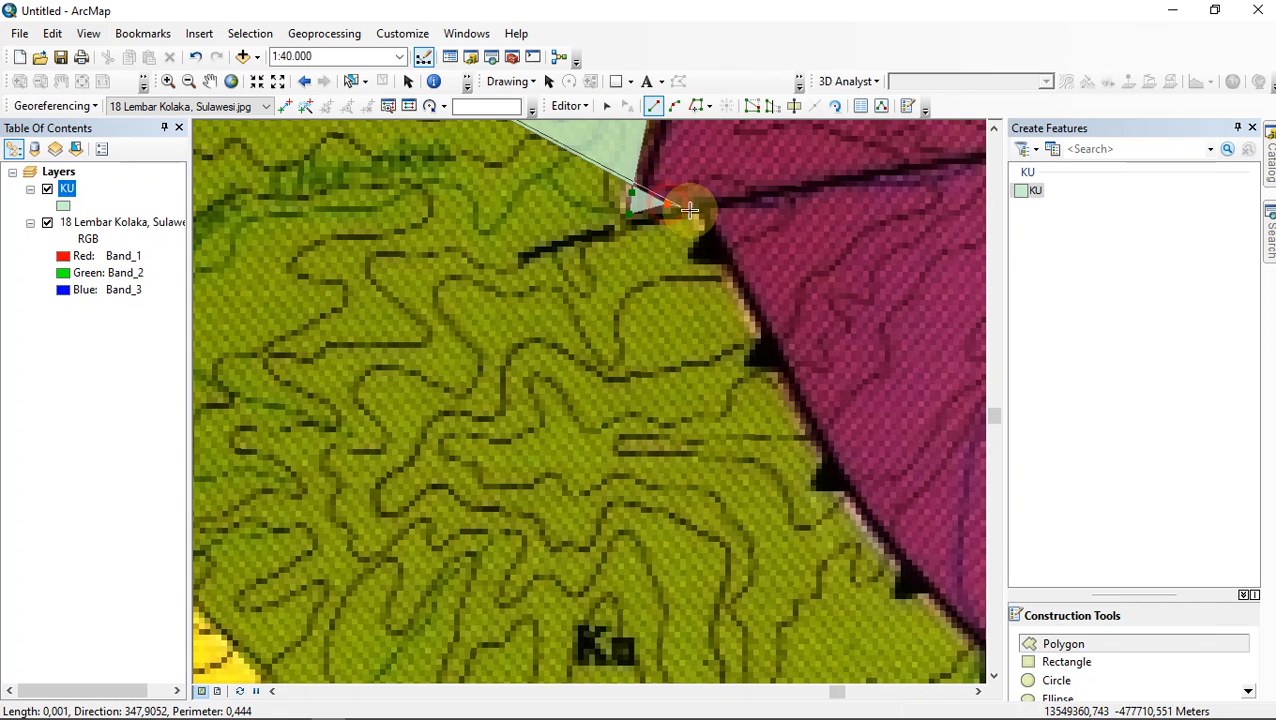
click(691, 214)
click(703, 228)
click(724, 268)
click(734, 298)
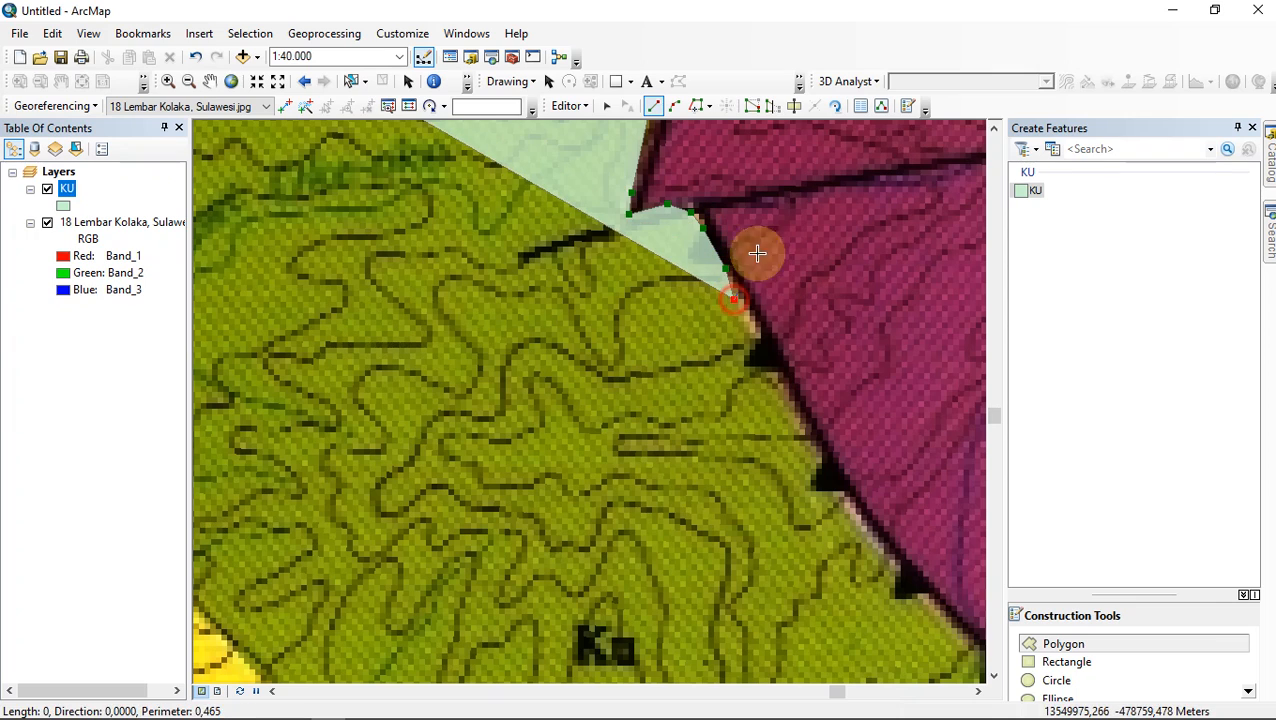
Follow the toothed Ku–MTpm contact southeast to the corner where the yellow Tml unit begins
scroll(755, 413, down, 1)
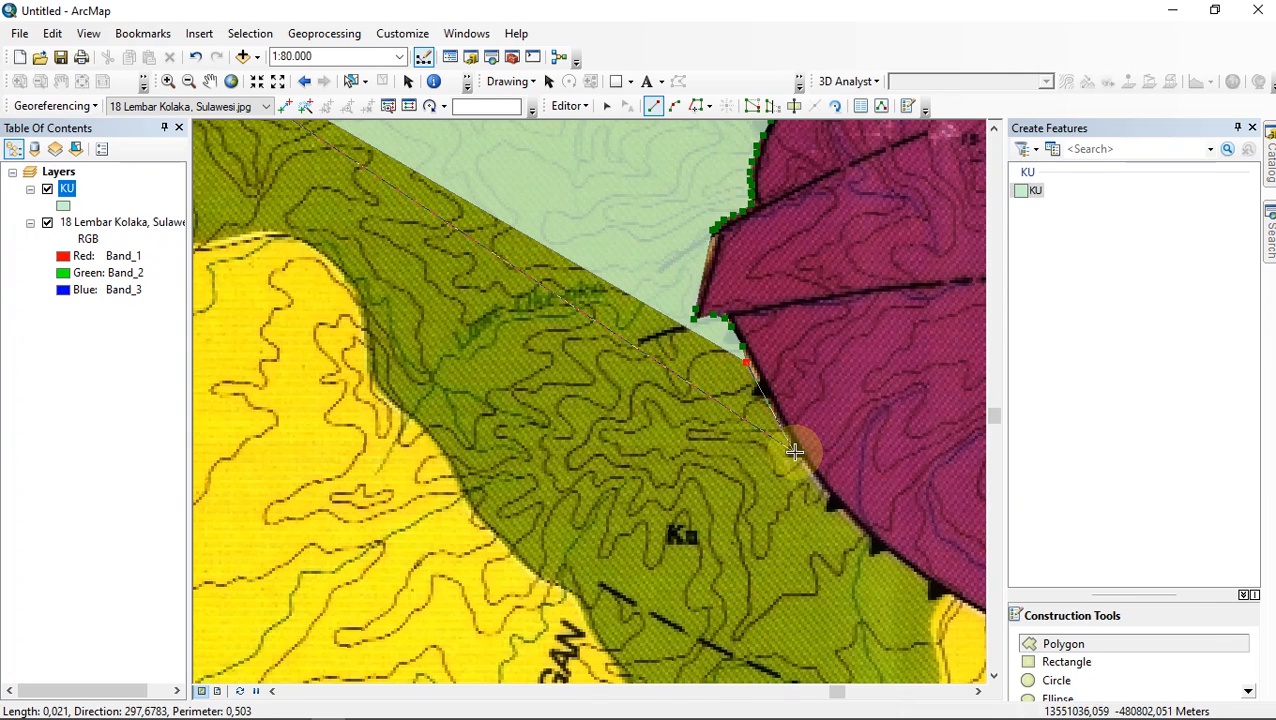
click(793, 452)
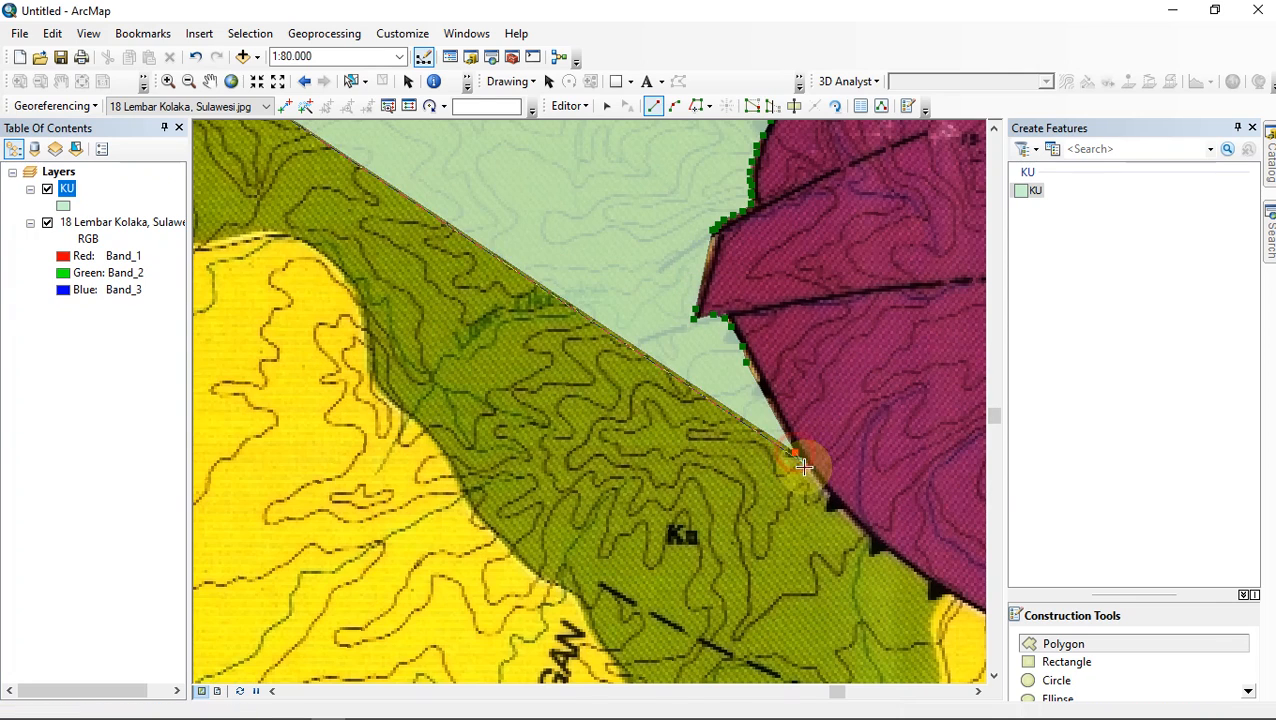
click(823, 497)
click(889, 550)
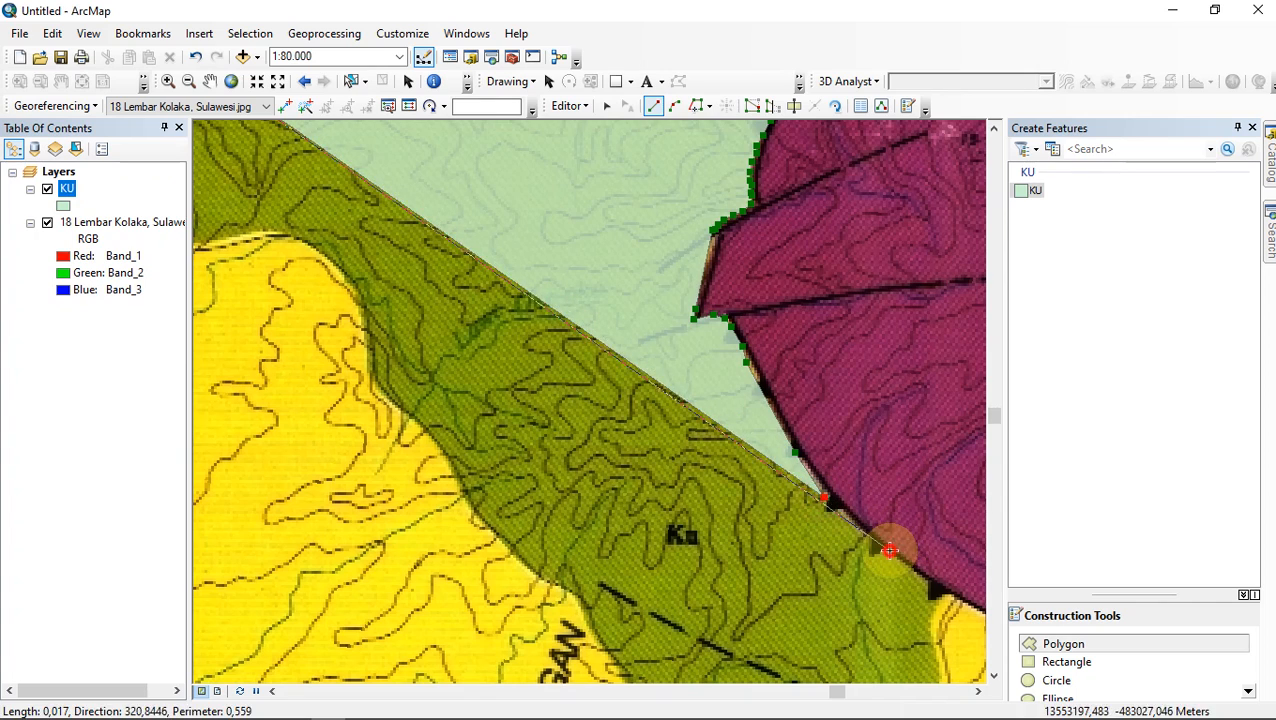
click(940, 593)
Trace the outline south along the yellow Tml edge and across the dashed fault to the Tmpb boundary
click(934, 613)
click(933, 621)
drag(934, 619, 818, 401)
click(820, 441)
click(823, 461)
click(816, 480)
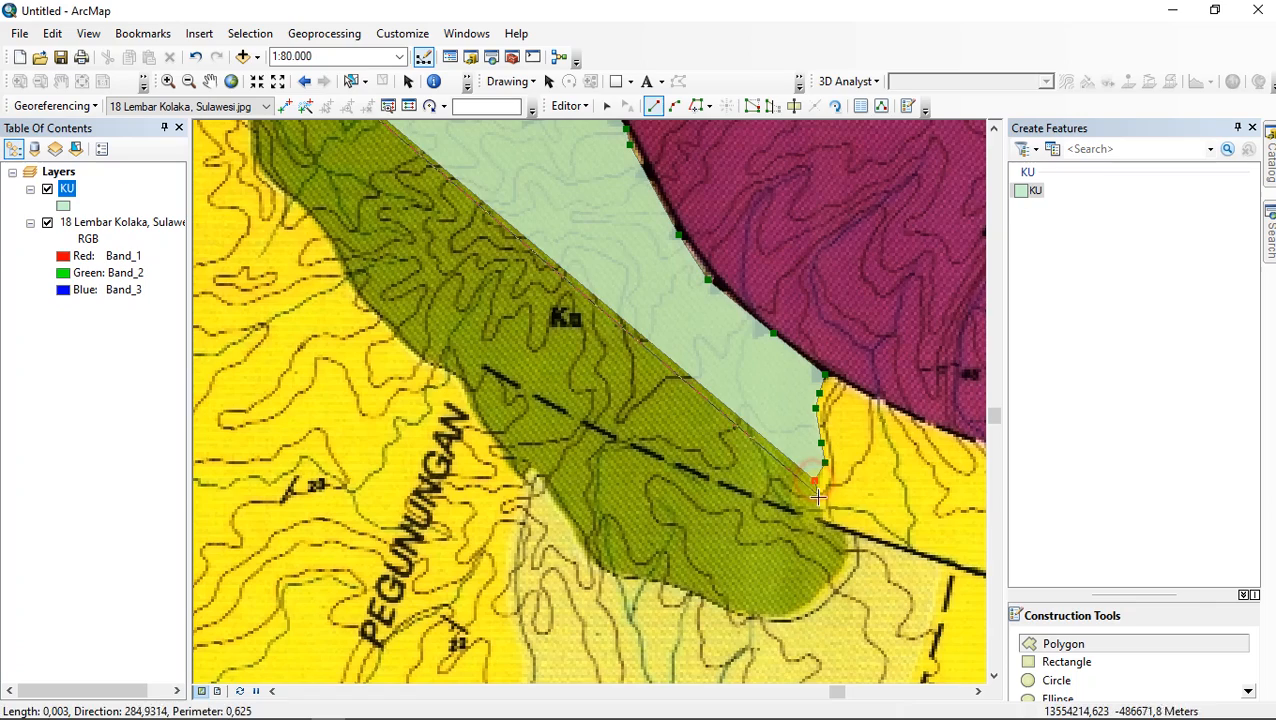
click(818, 498)
click(827, 516)
click(843, 532)
click(845, 550)
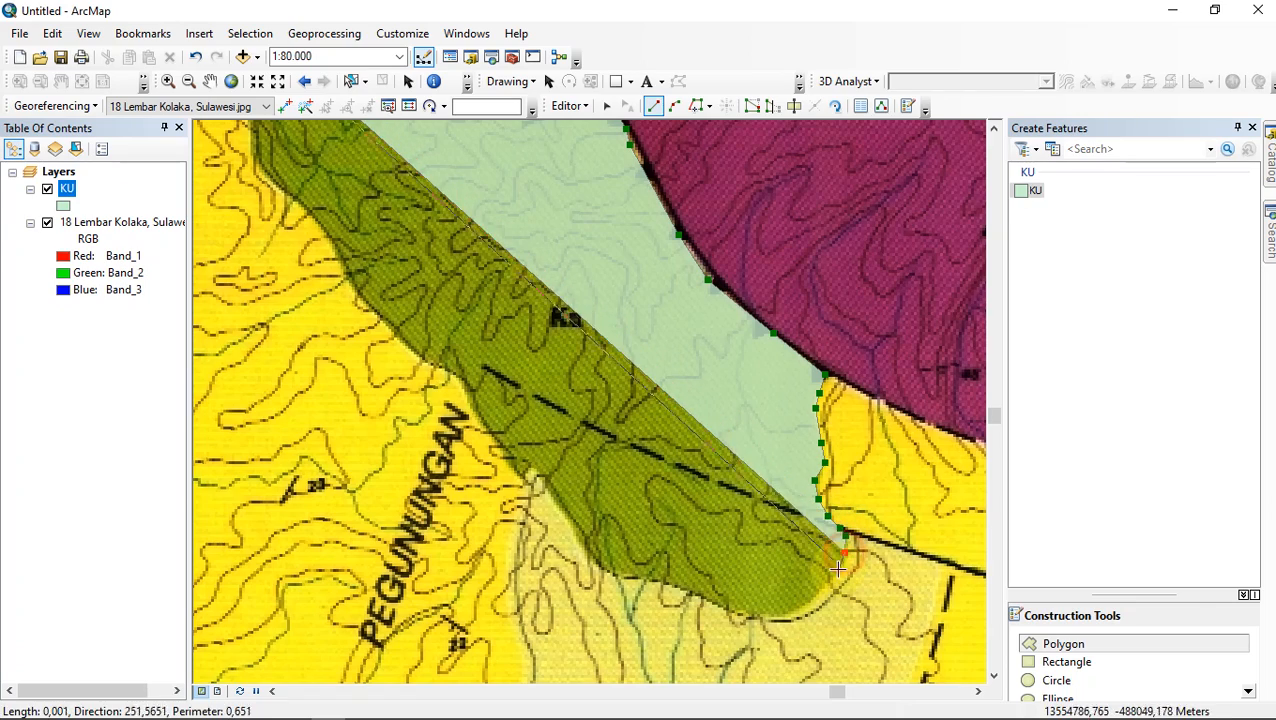
Trace around the rounded southern tip of the Ku unit against the pale Tmpb unit
click(837, 569)
click(801, 604)
click(787, 608)
scroll(782, 605, up, 3)
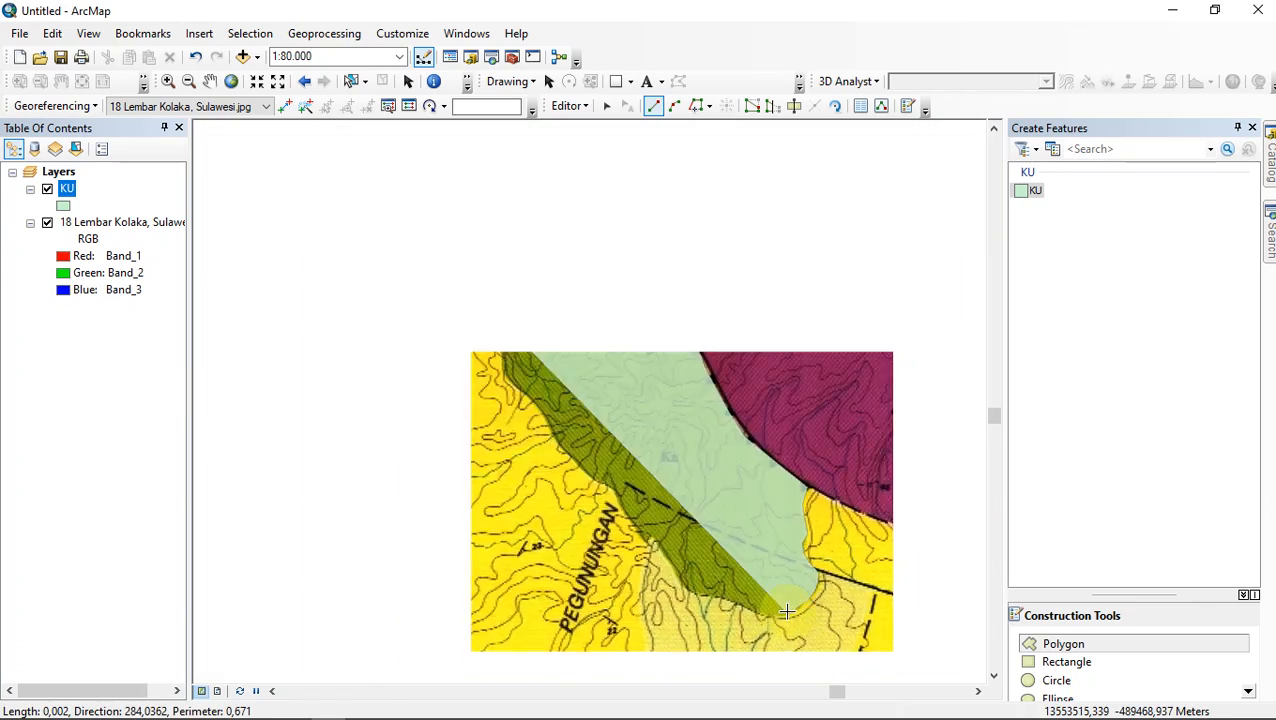
scroll(778, 595, down, 3)
scroll(778, 595, down, 3)
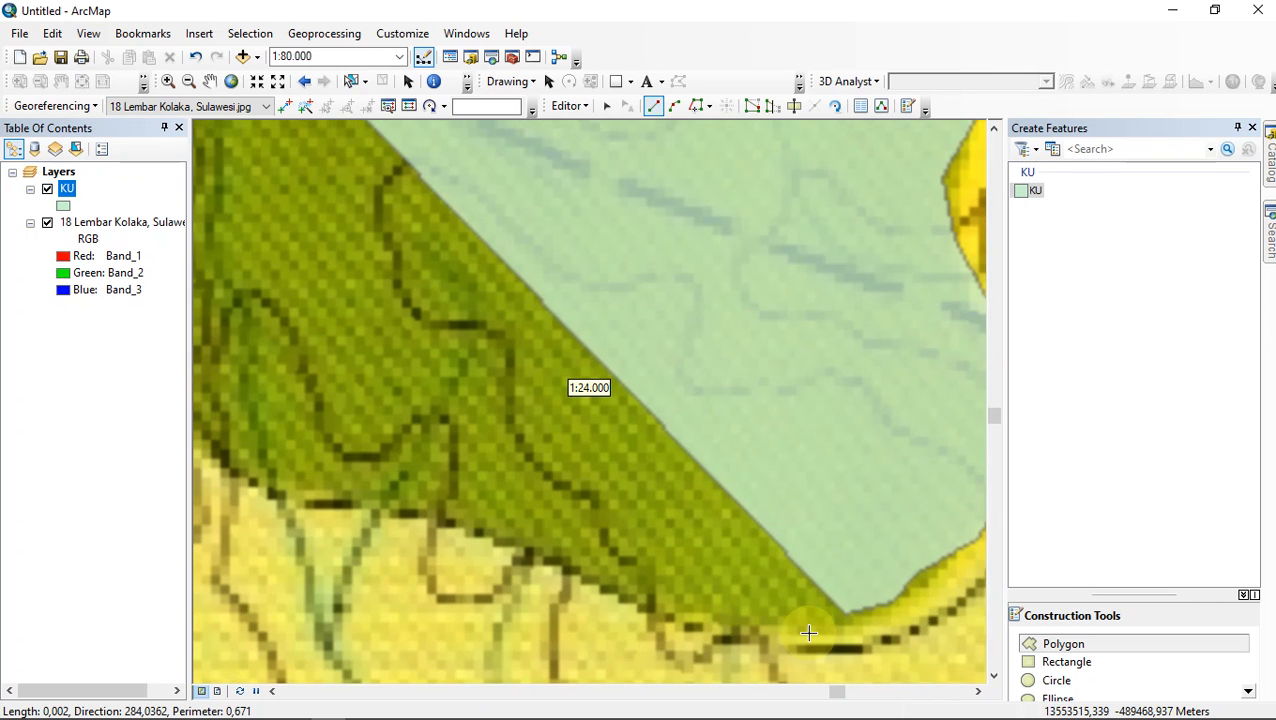
click(788, 633)
click(728, 626)
click(642, 599)
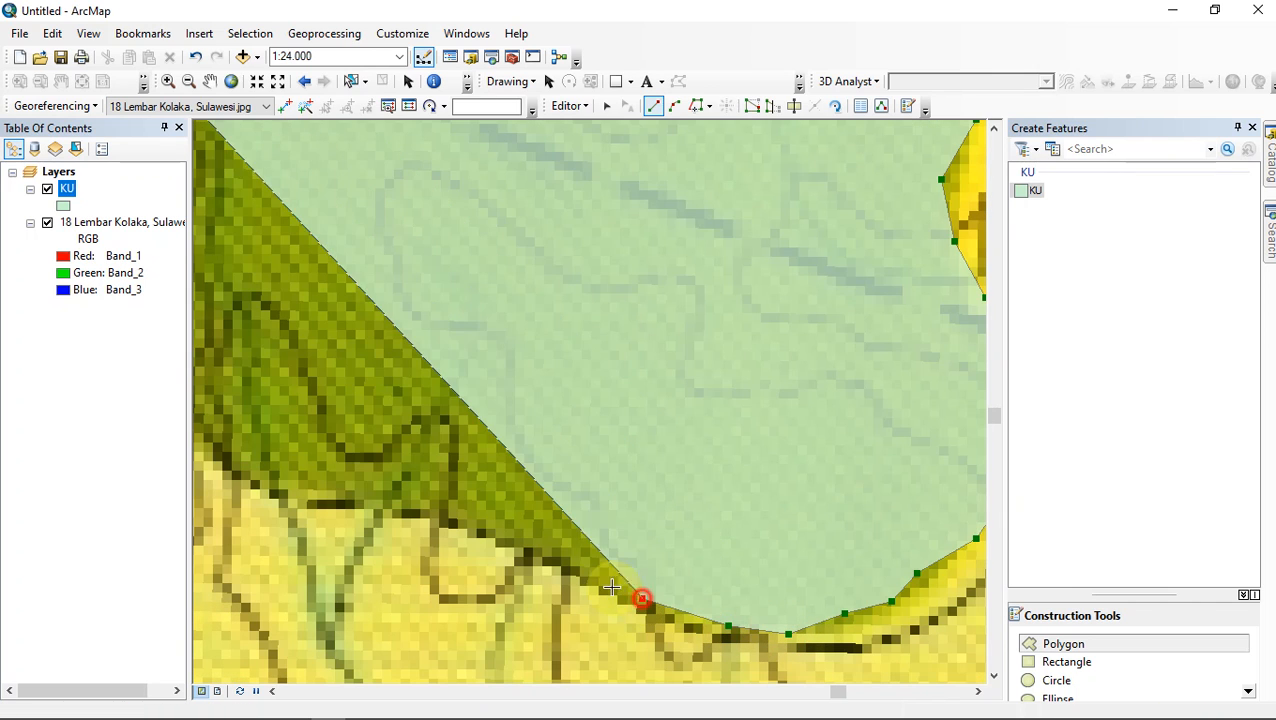
Continue the outline west along the southern Ku–Tmpb contact with closely spaced vertices
click(553, 547)
click(457, 525)
click(381, 513)
click(319, 516)
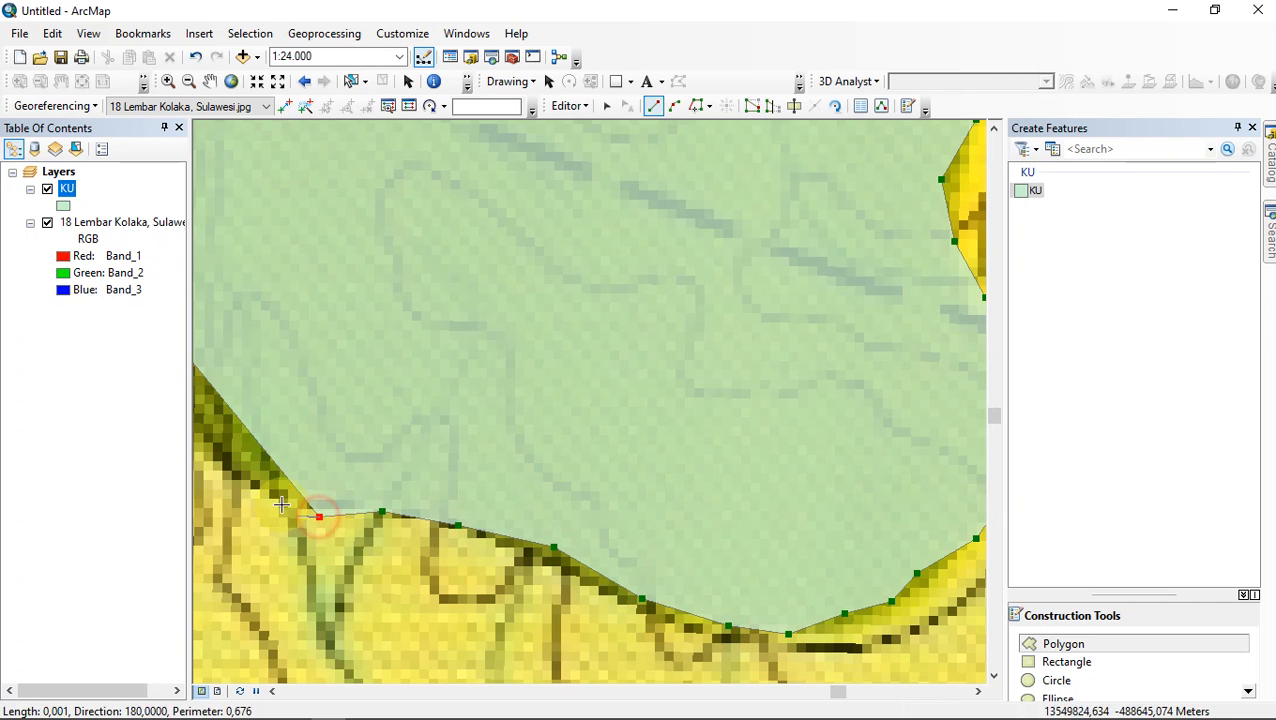
click(283, 494)
Follow the Ku–Tmpb contact northwest up to the corner with the yellow Tml unit
drag(289, 495, 650, 664)
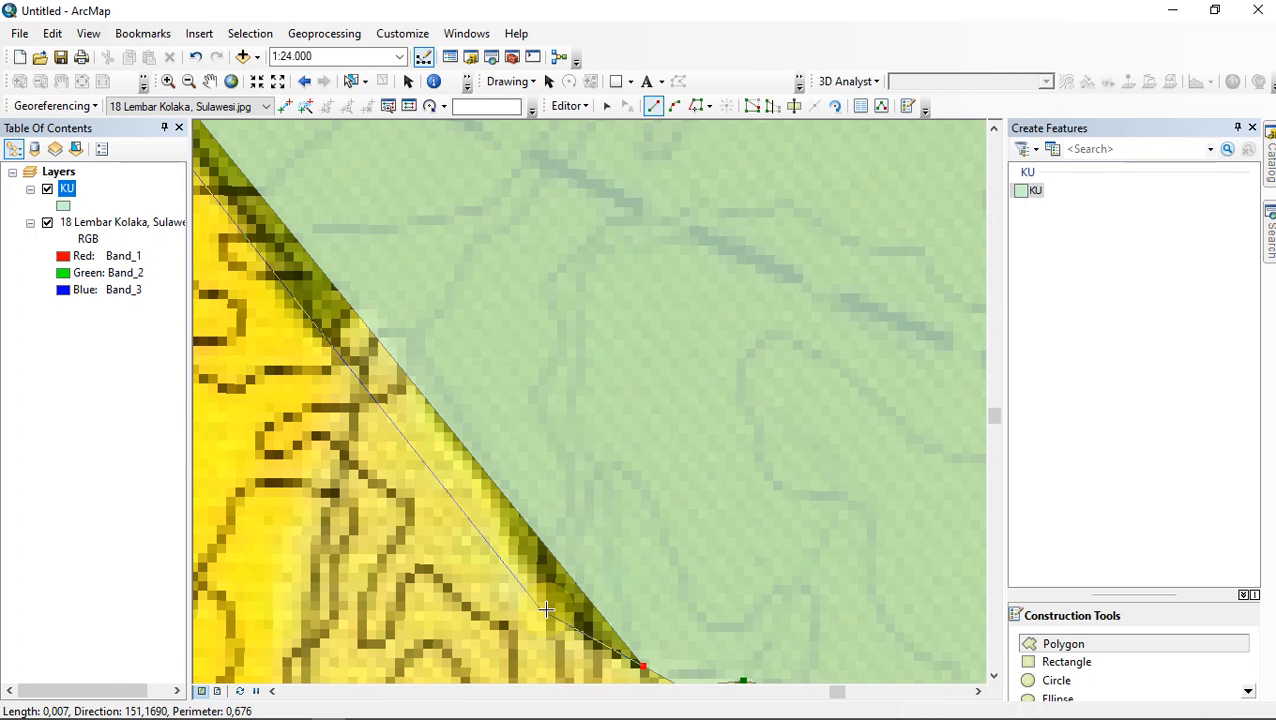
click(548, 604)
click(430, 396)
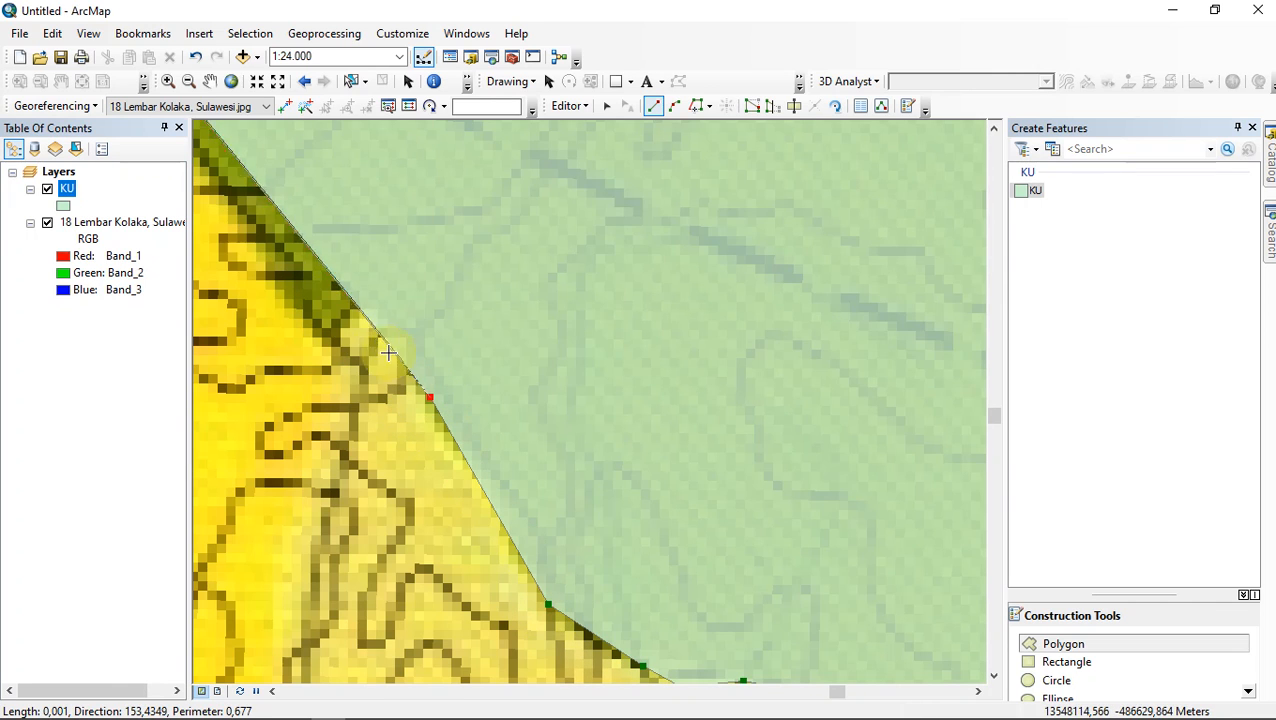
click(333, 339)
scroll(333, 339, down, 1)
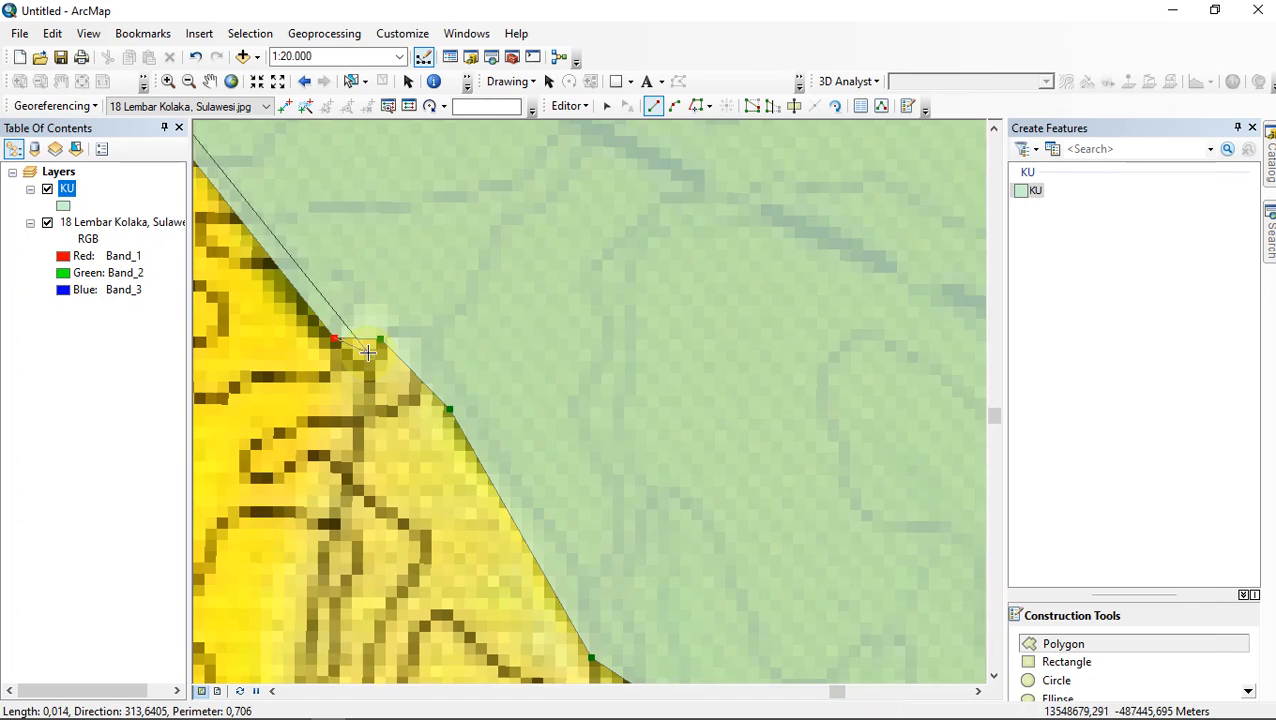
Trace the Ku–Tml contact northwest past the PEGUNUNGAN label
scroll(366, 352, up, 3)
scroll(358, 323, up, 2)
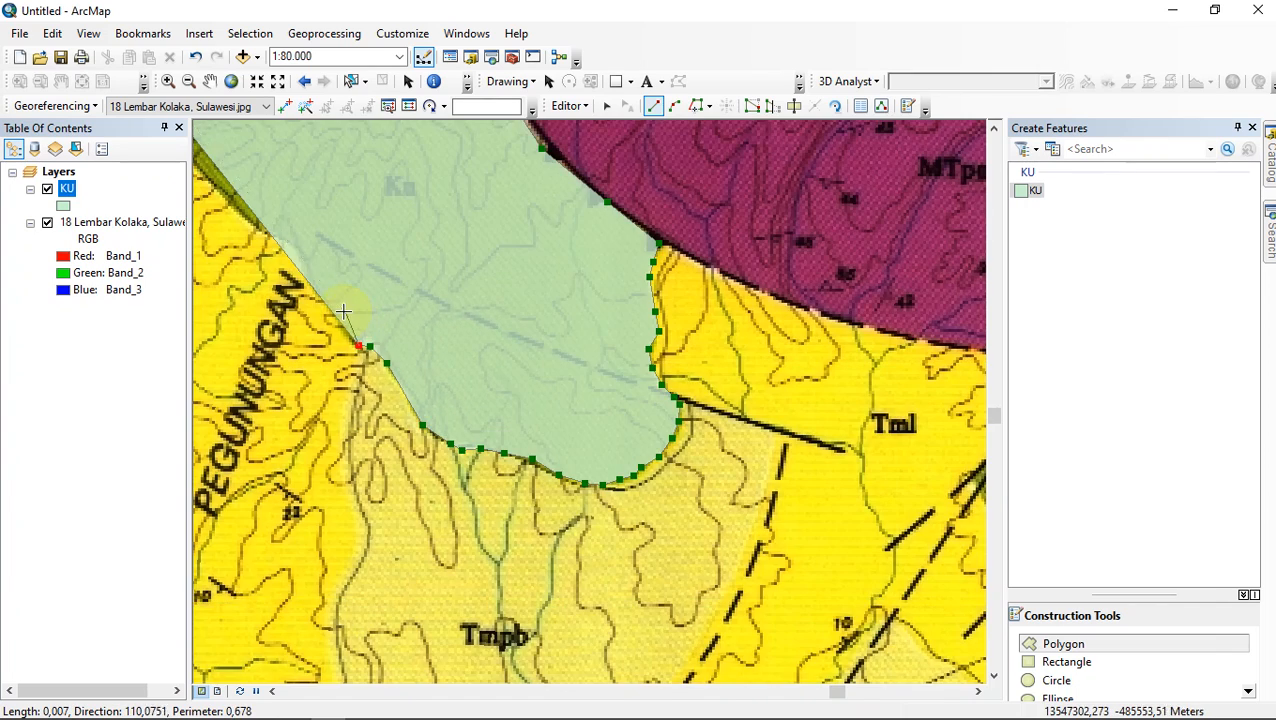
scroll(584, 513, down, 2)
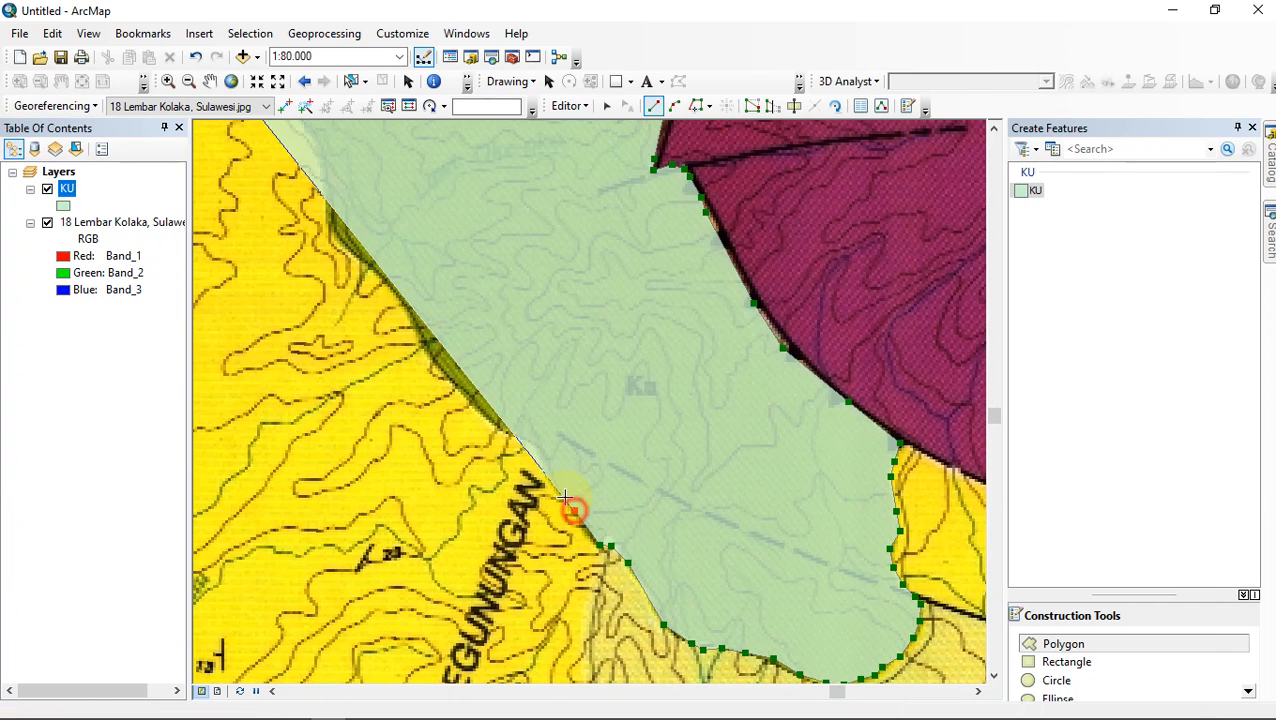
click(555, 476)
click(526, 449)
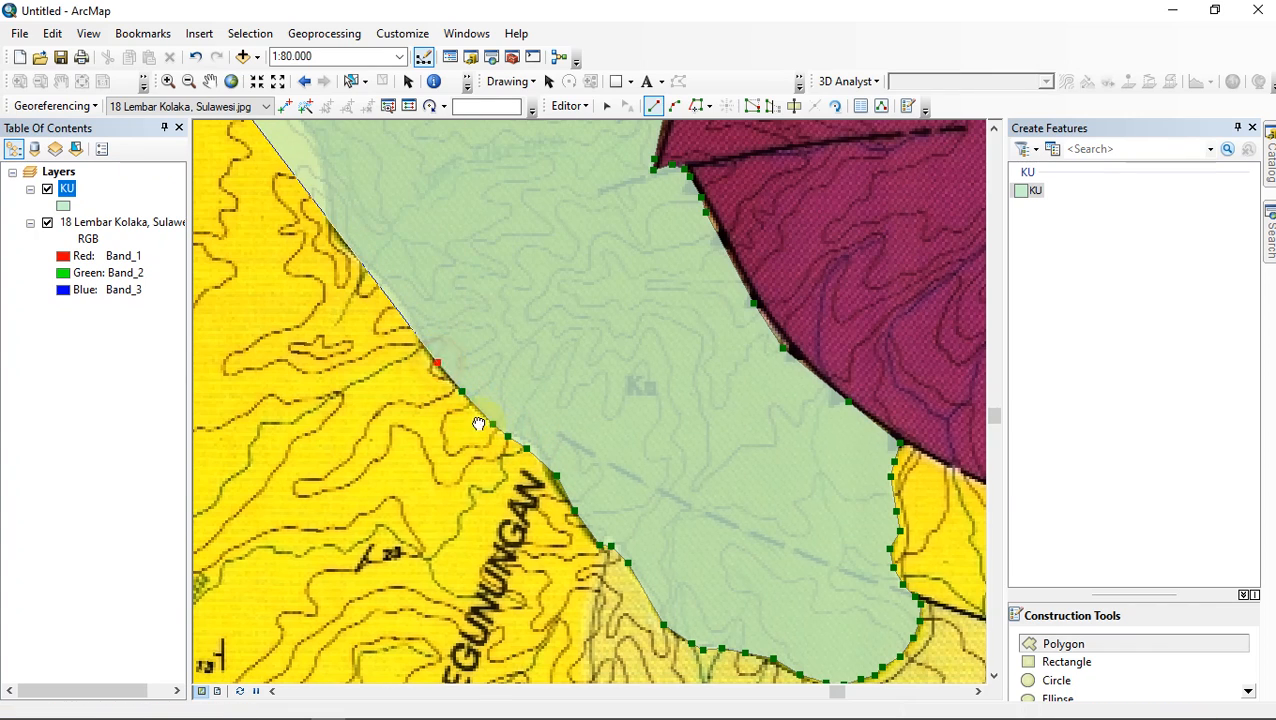
Continue the outline northwest along the Ku–Tml contact and around the east side of the rounded yellow bulge
drag(479, 424, 570, 527)
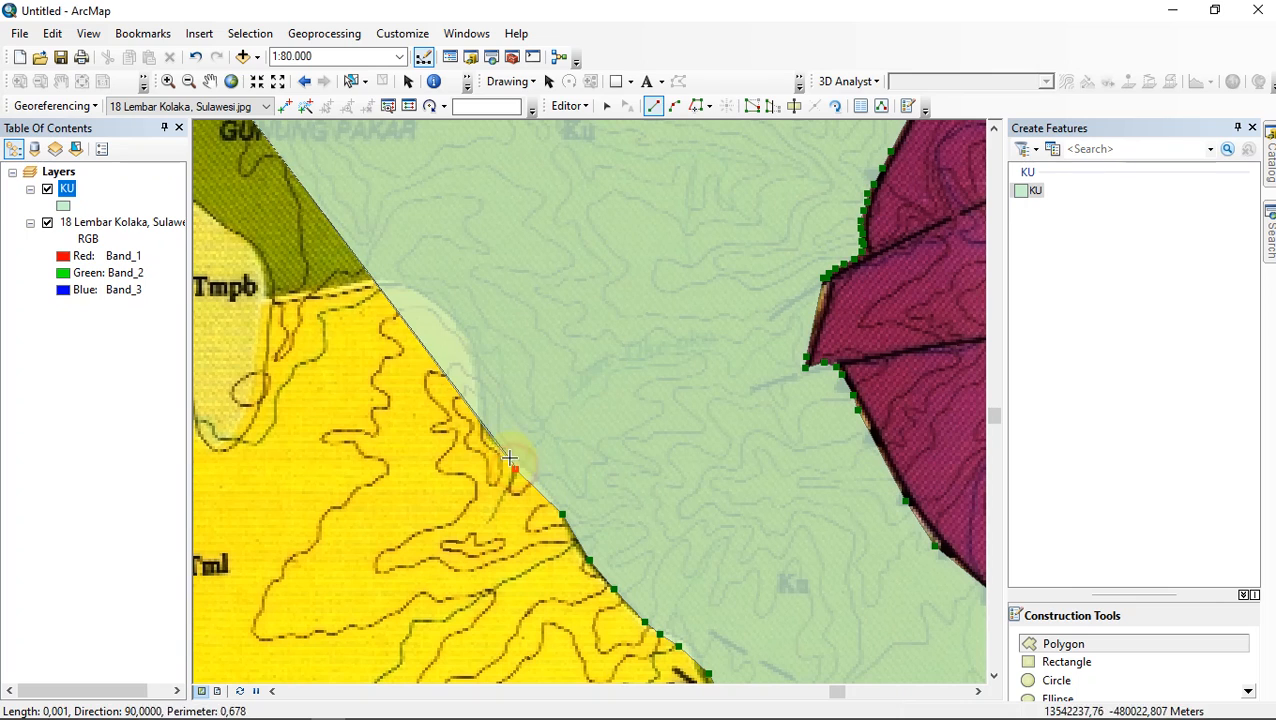
click(491, 441)
click(475, 412)
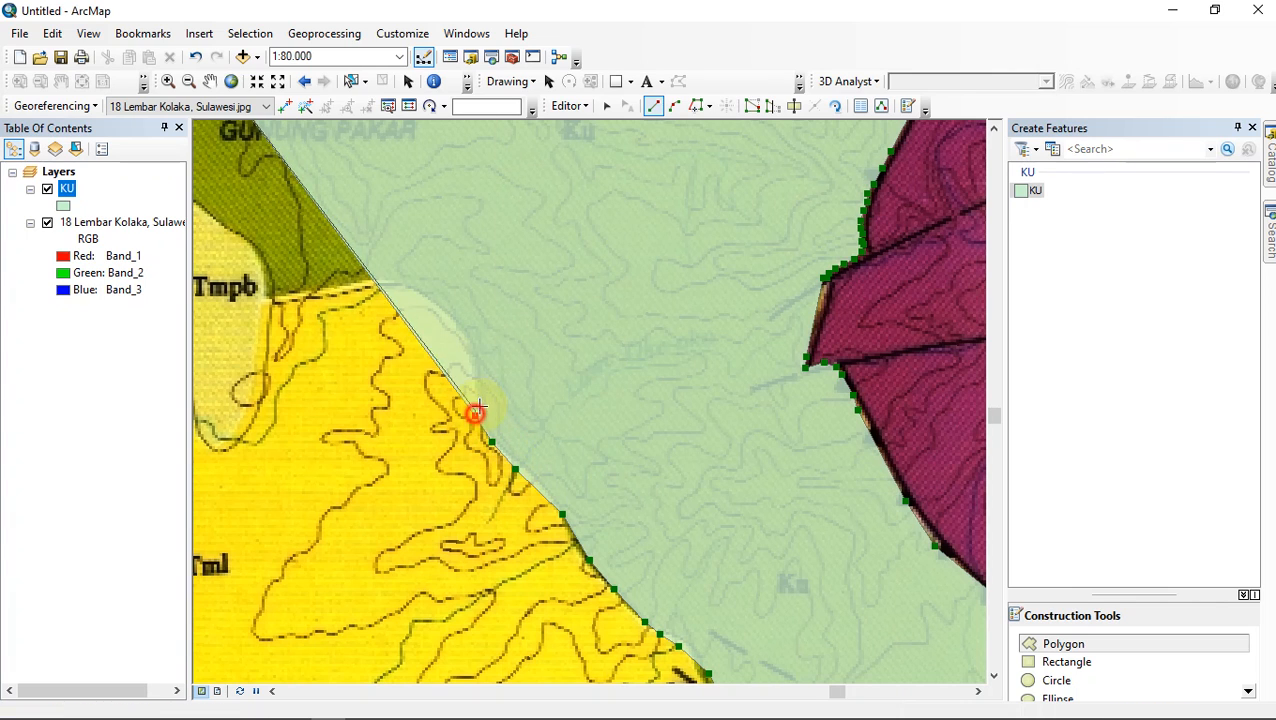
click(464, 342)
click(448, 316)
click(425, 298)
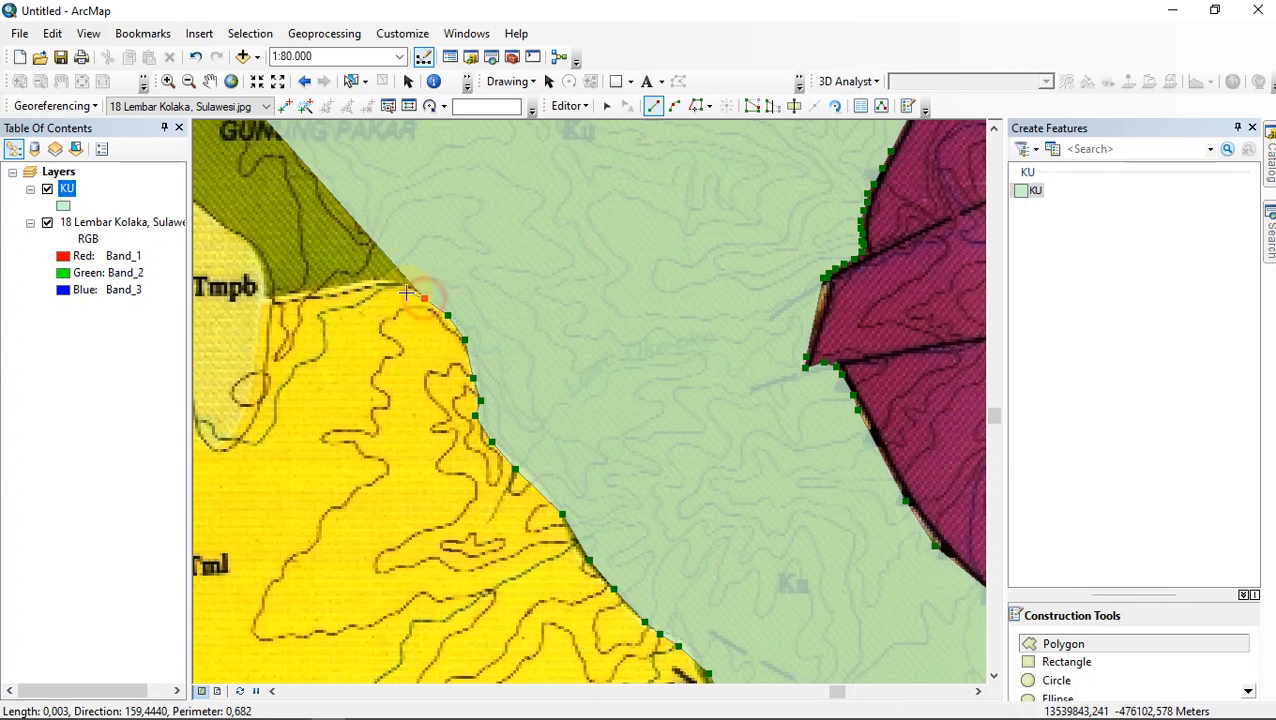
Trace the outline west over the top of the yellow Tml bulge to the corner beside the Tmpb label
click(397, 283)
click(371, 277)
click(337, 288)
click(302, 291)
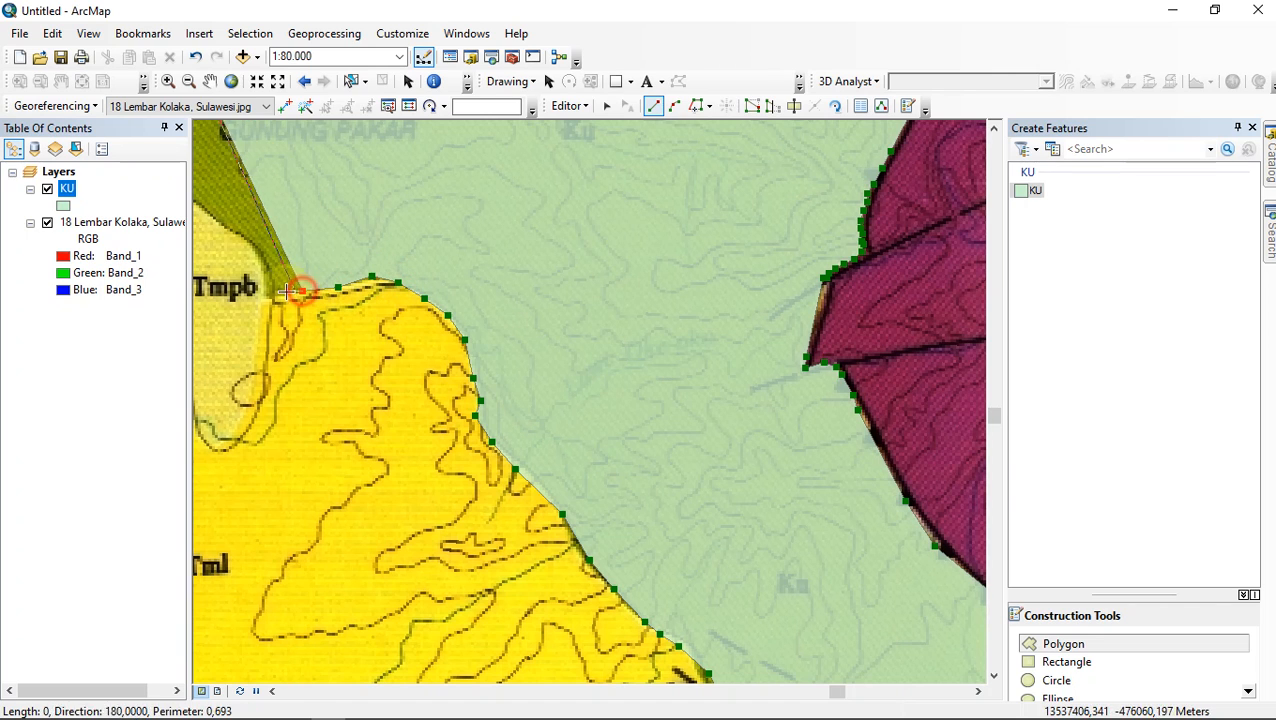
click(269, 297)
Trace the Tmpb edge northwest past Lepe and up the coast to the starting vertex, and finish the Ku polygon
drag(269, 297, 563, 606)
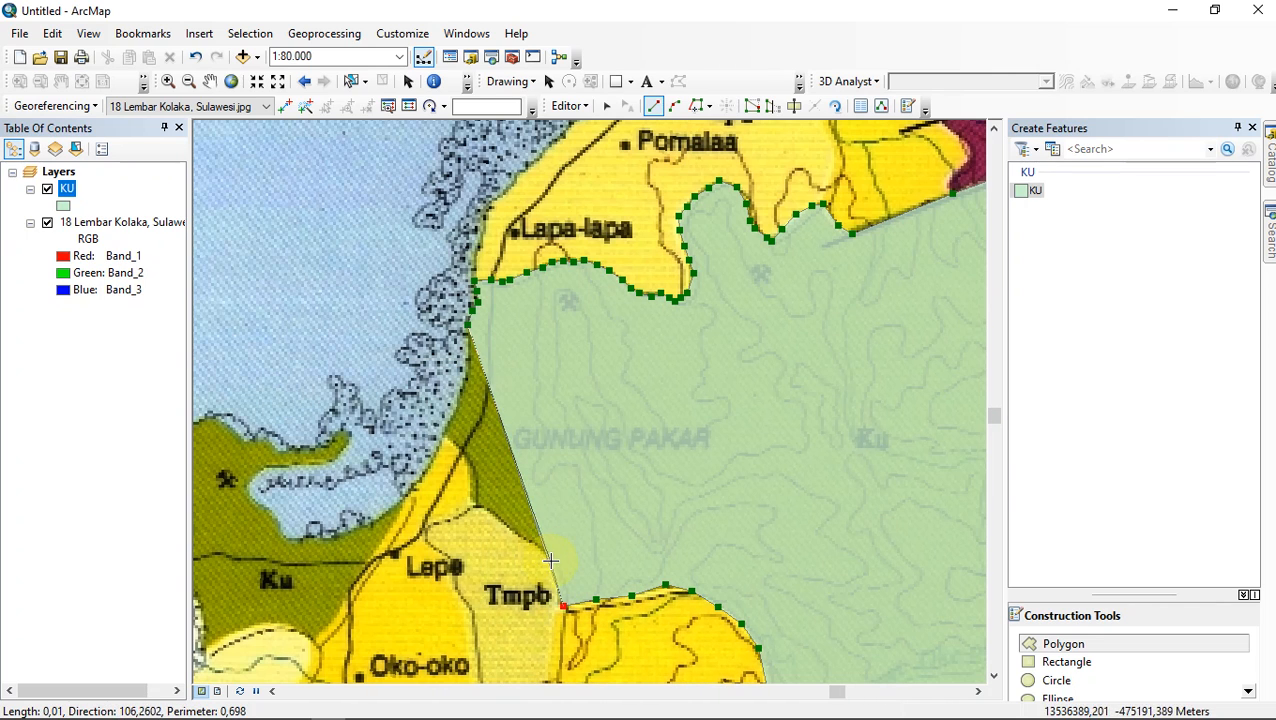
click(551, 561)
click(508, 528)
click(479, 505)
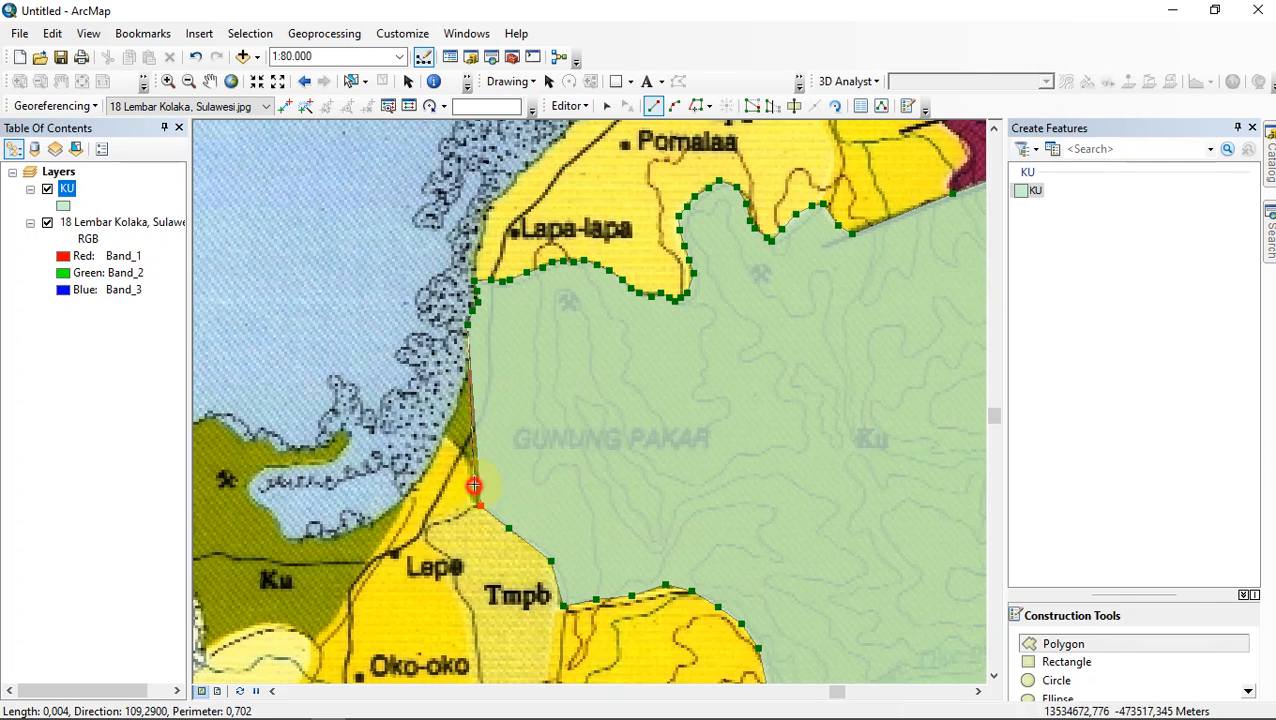
click(471, 472)
click(450, 440)
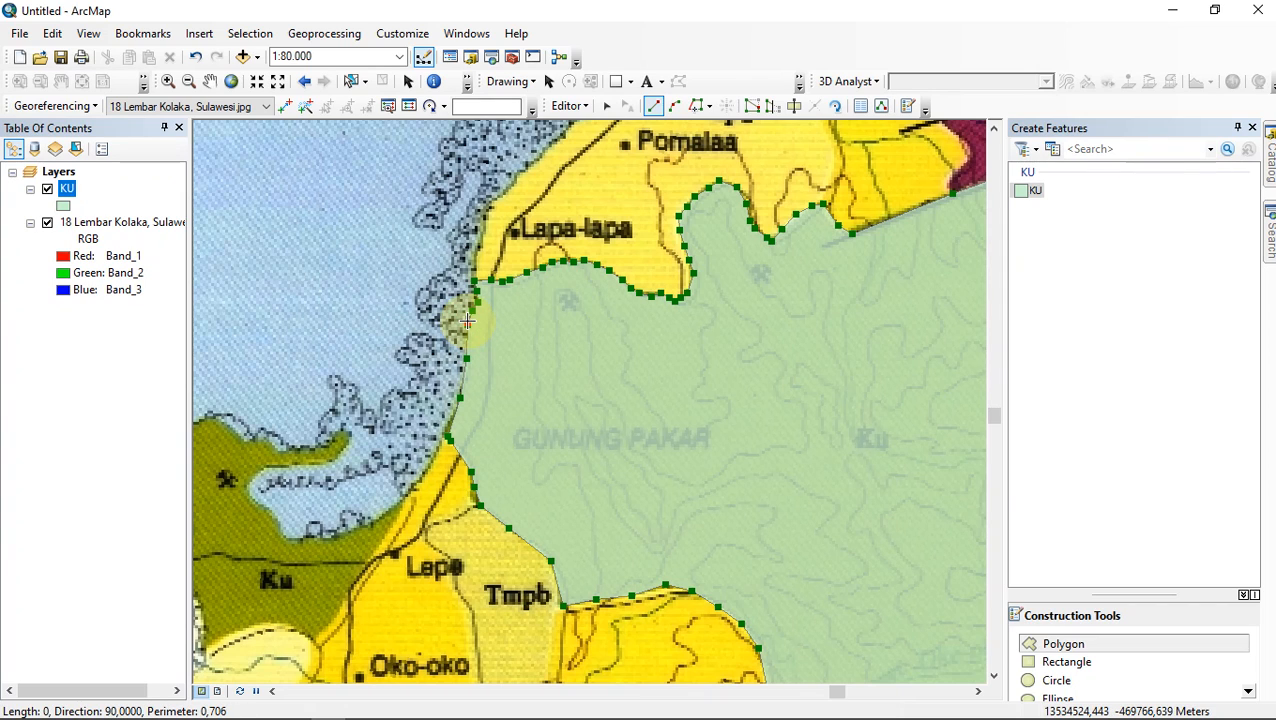
double_click(467, 320)
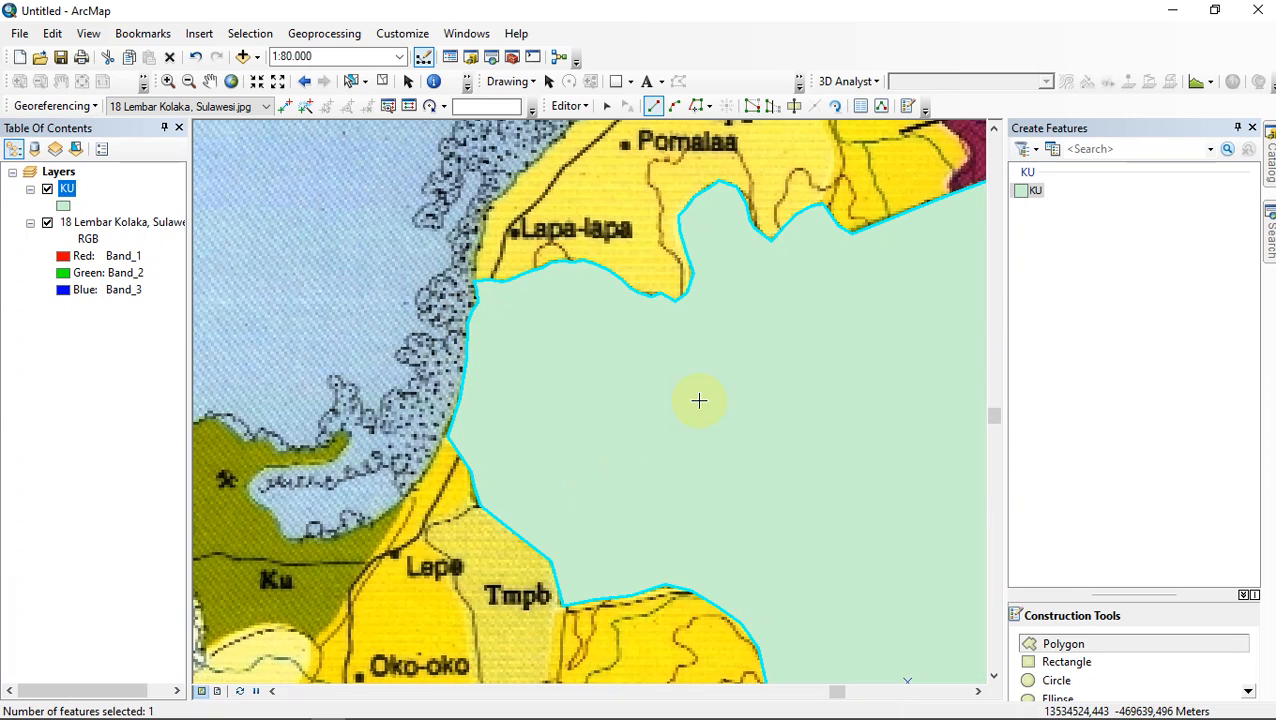
Stop the editing session and save the edits to the KU shapefile
scroll(675, 325, up, 2)
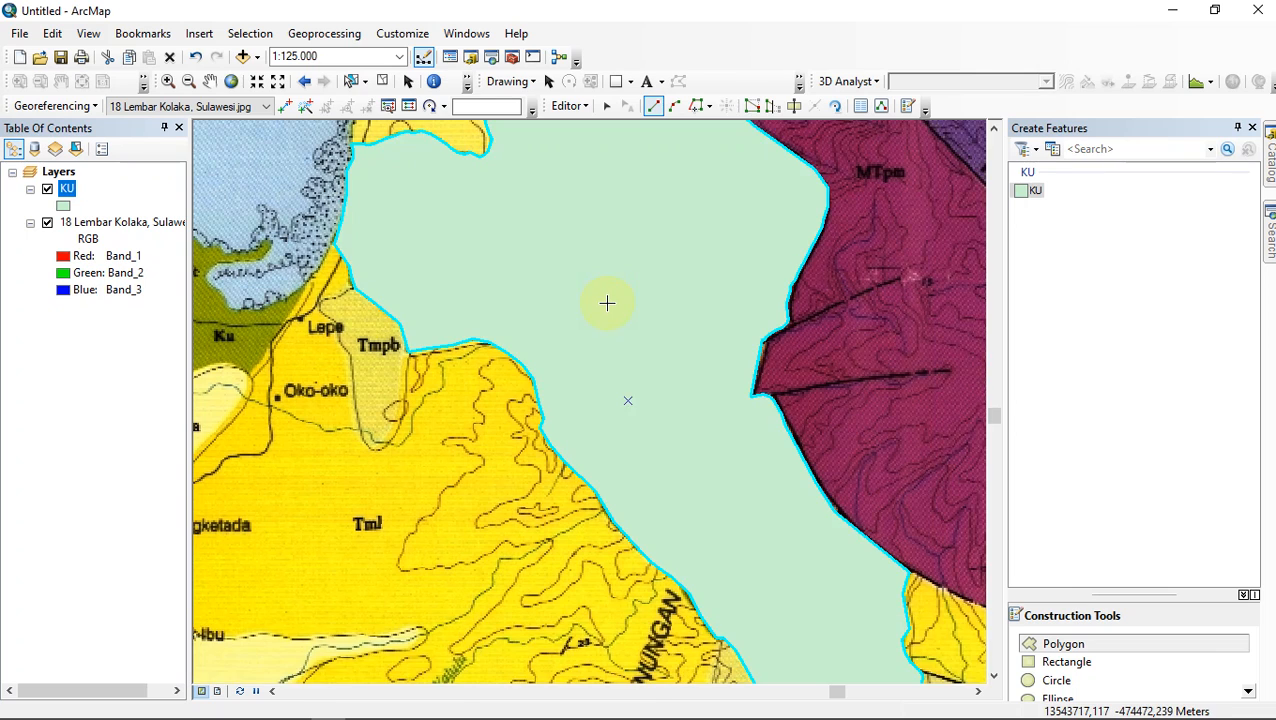
scroll(607, 302, up, 1)
drag(588, 276, 600, 313)
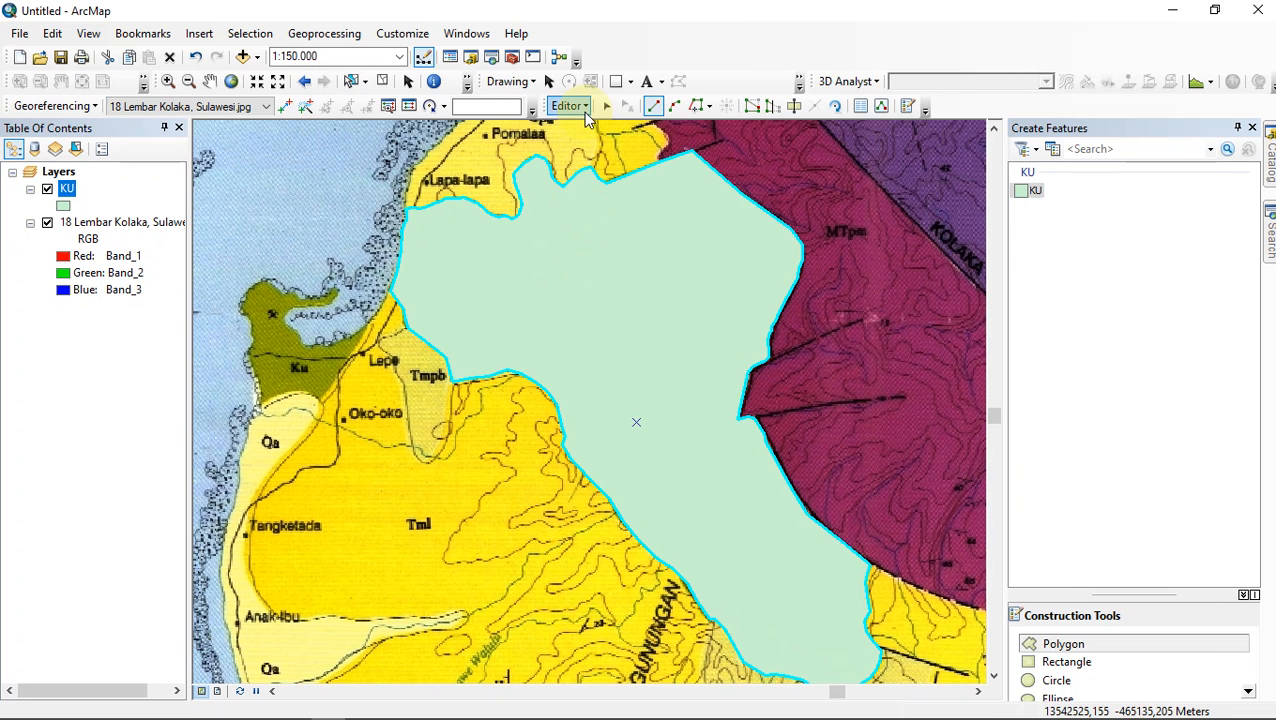
click(584, 110)
click(596, 143)
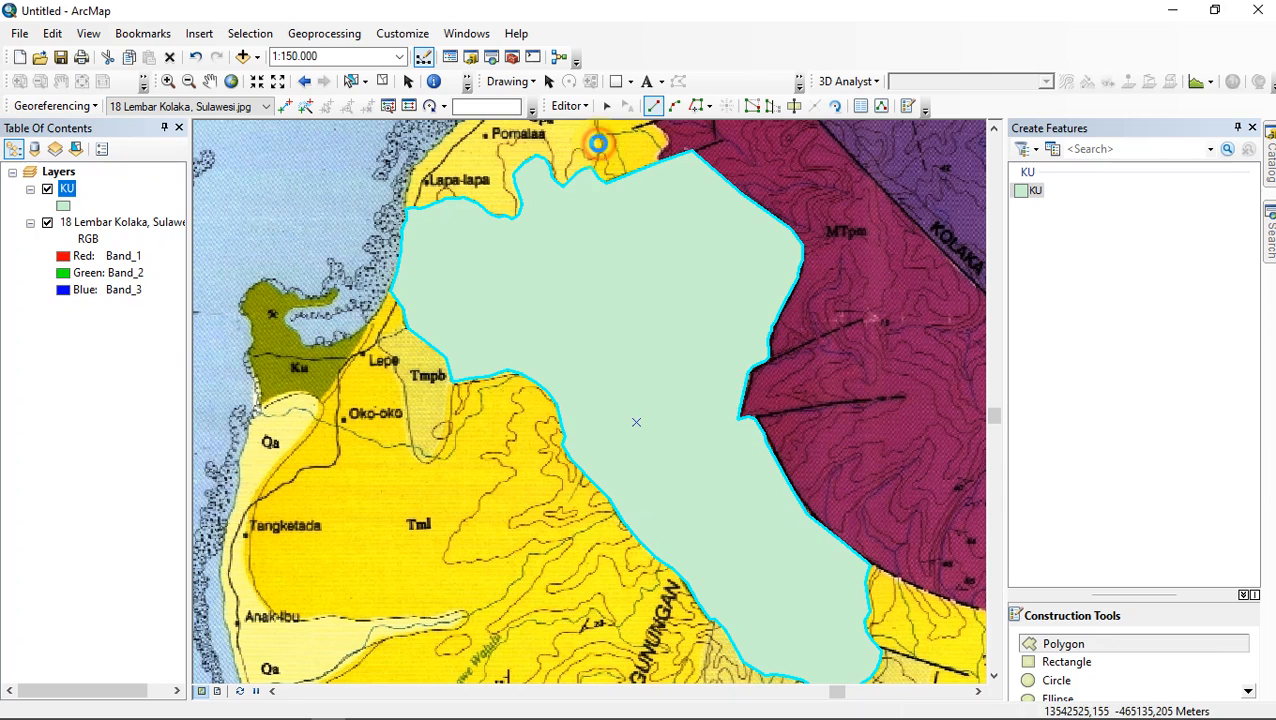
click(584, 423)
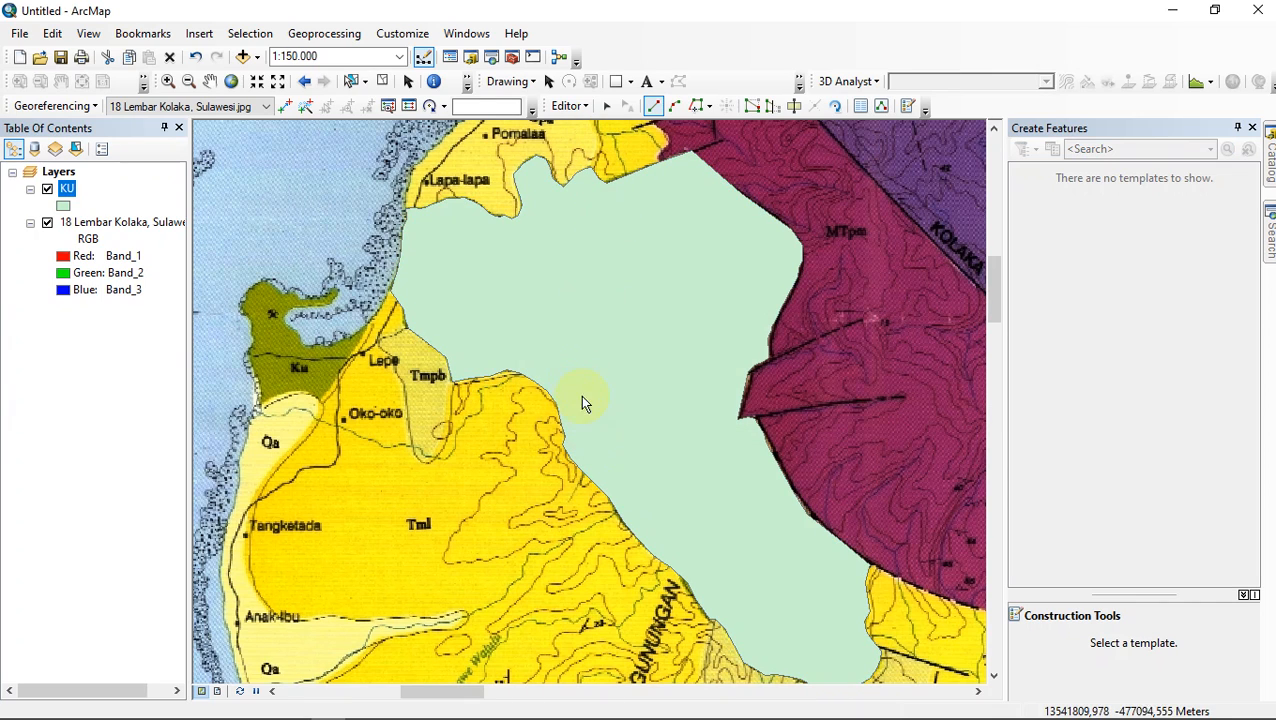
Give the KU layer's symbol a dark green fill and no outline color
click(62, 207)
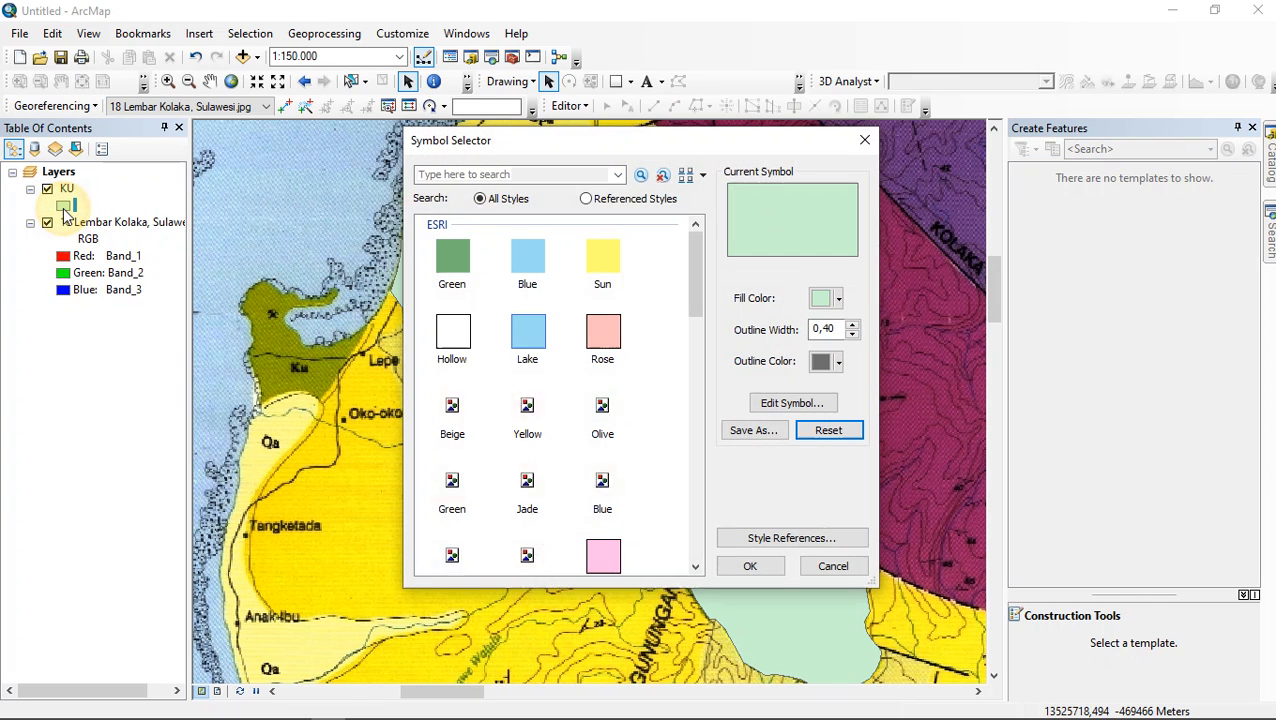
click(838, 299)
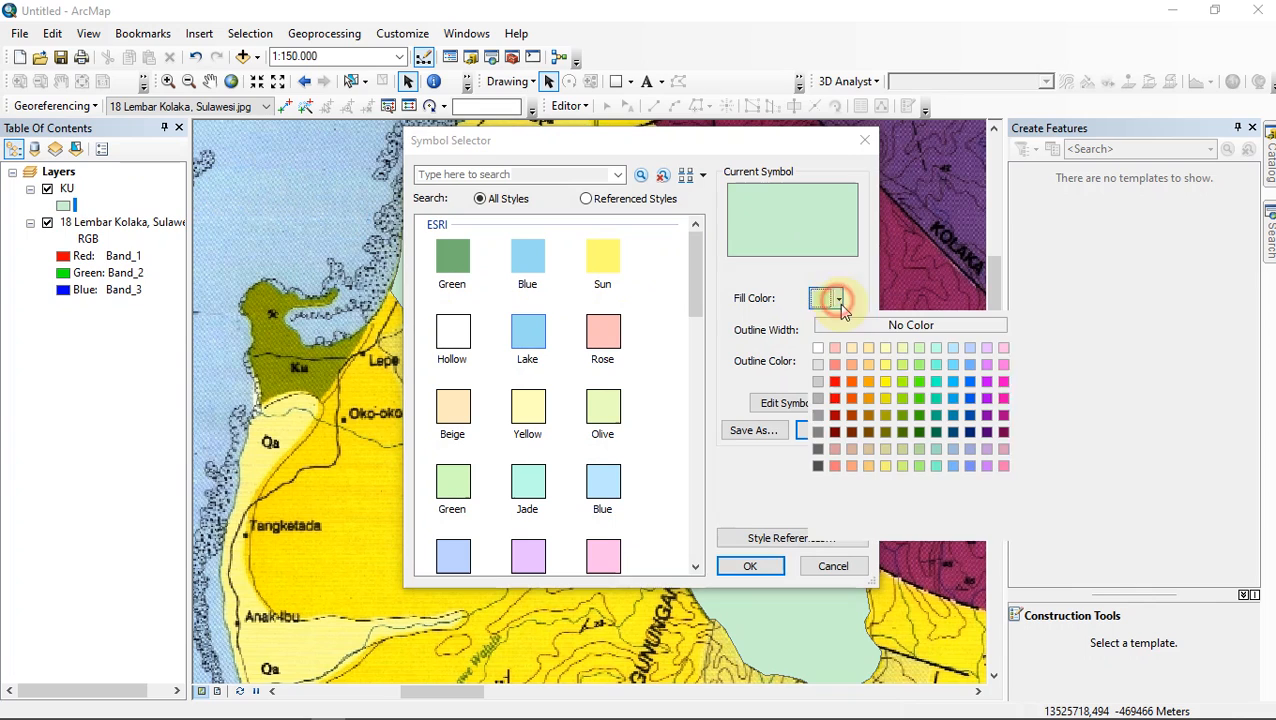
click(920, 414)
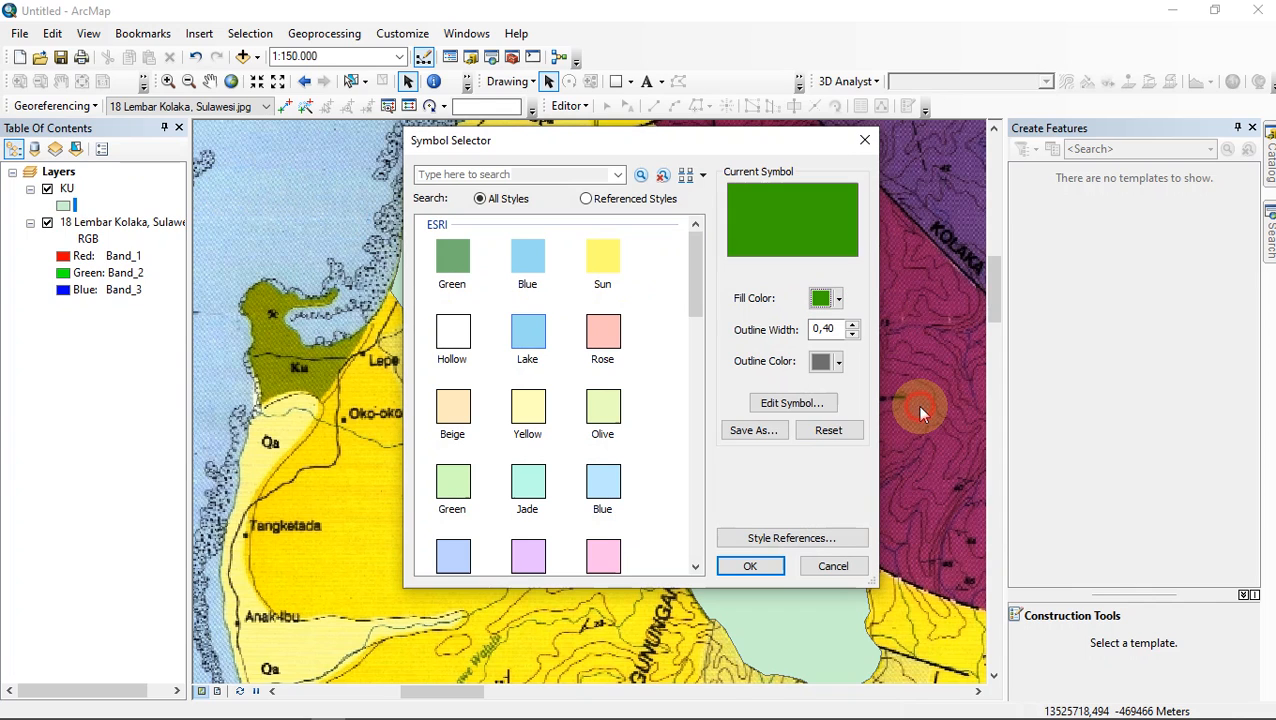
click(838, 362)
click(850, 384)
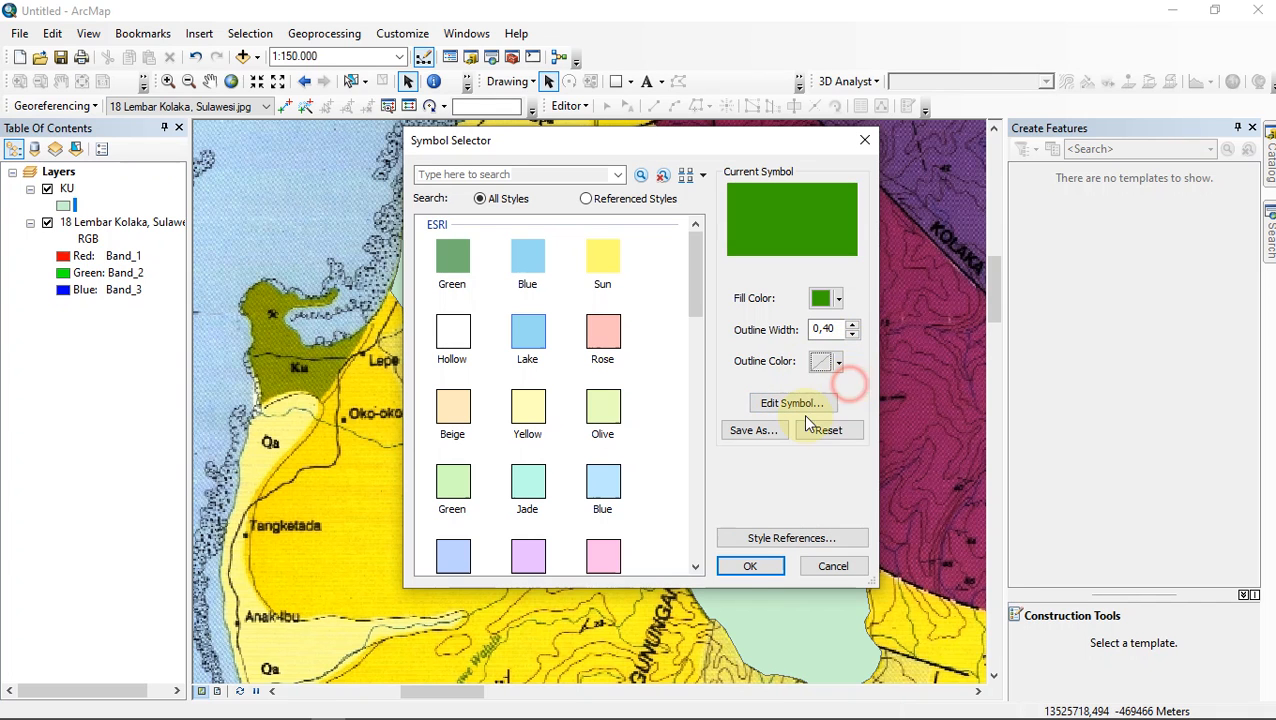
click(750, 567)
scroll(622, 390, down, 2)
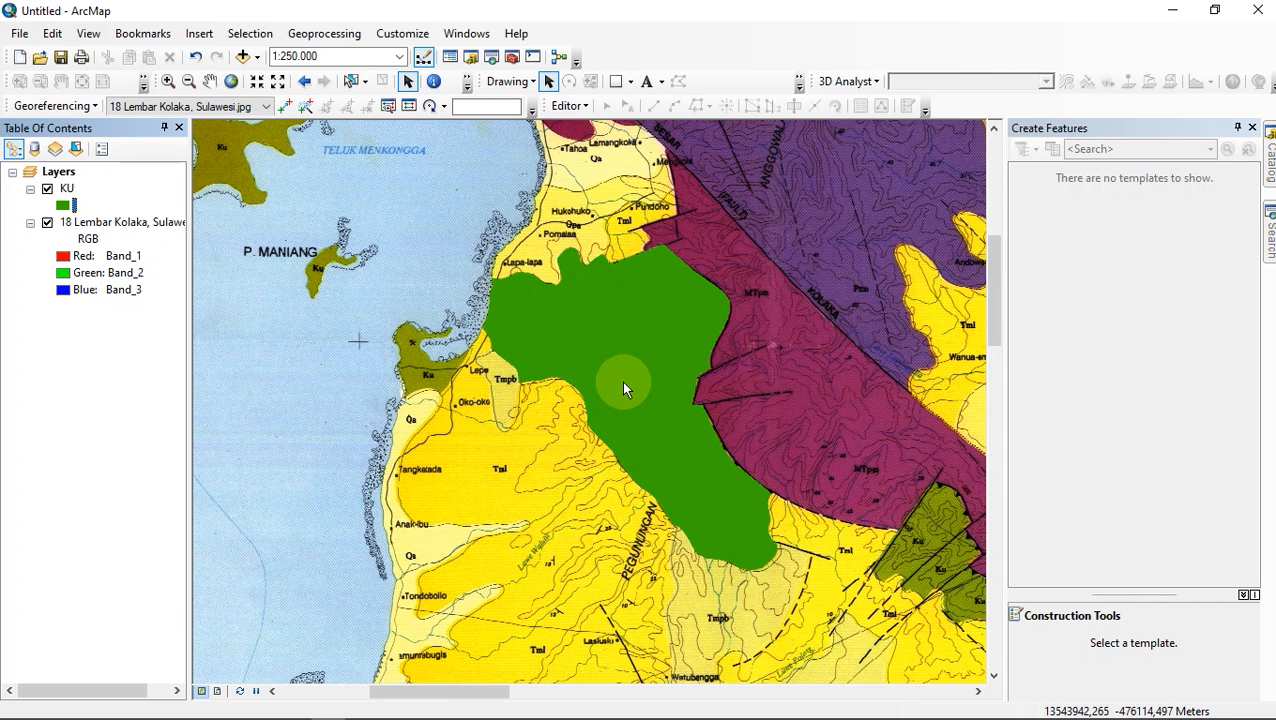
scroll(621, 381, up, 1)
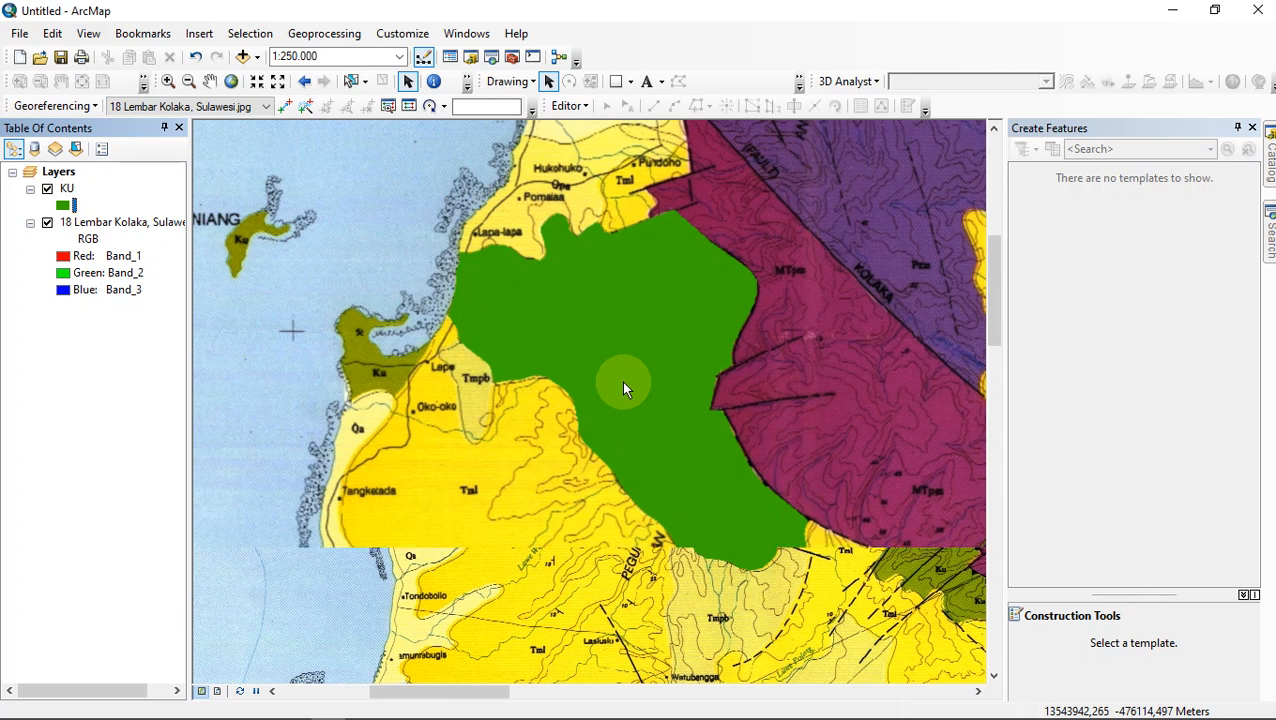
Change the KU layer's fill to a darker green
click(62, 205)
click(830, 299)
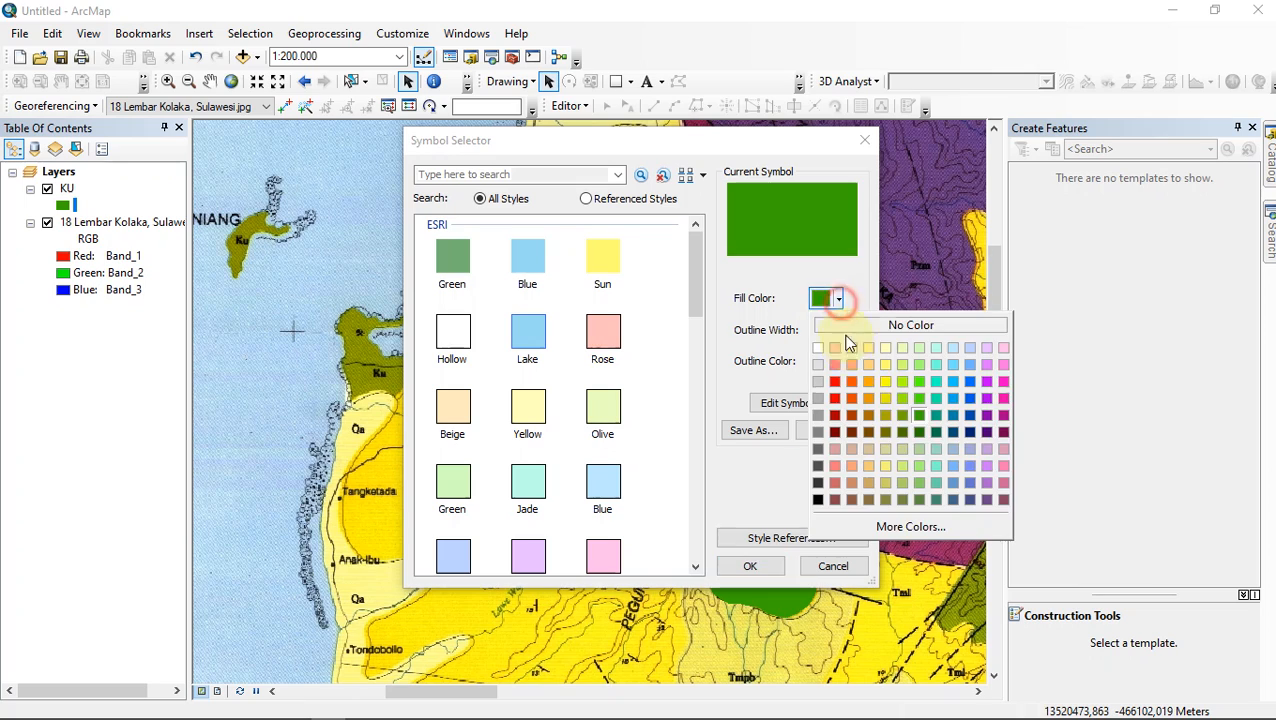
click(920, 431)
click(745, 565)
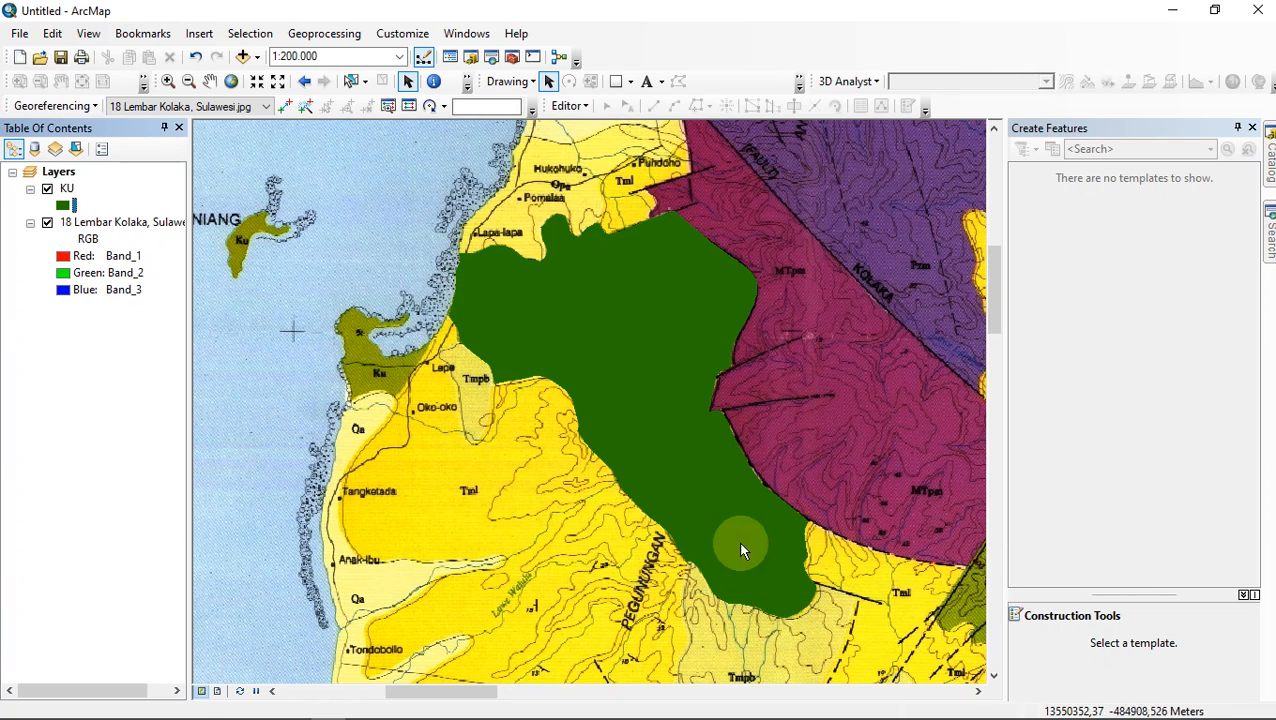
scroll(632, 385, up, 1)
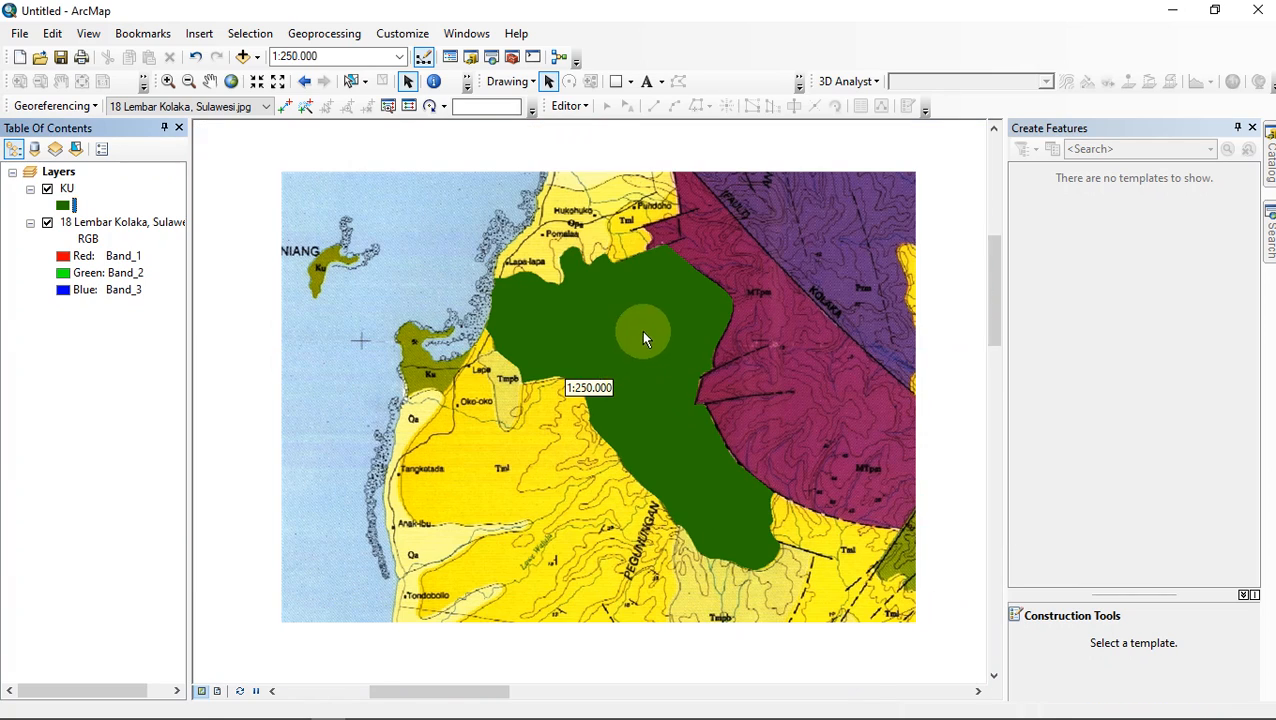
click(588, 107)
click(587, 108)
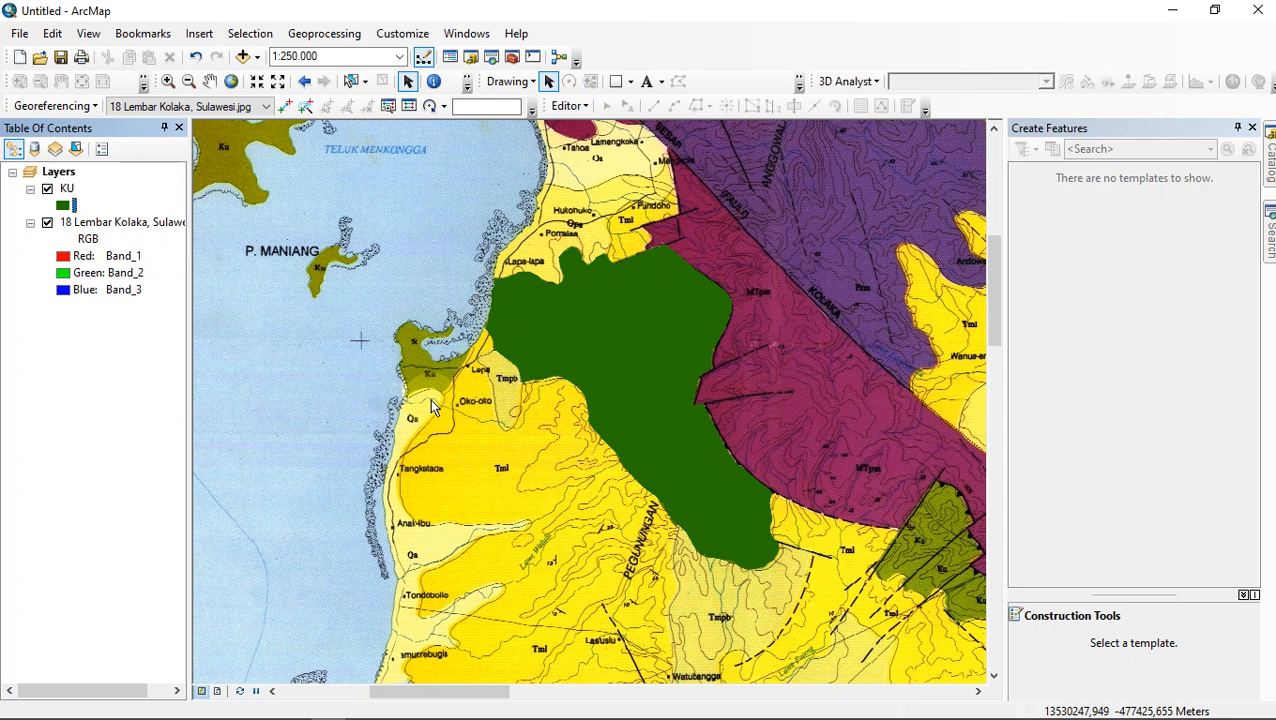
click(84, 279)
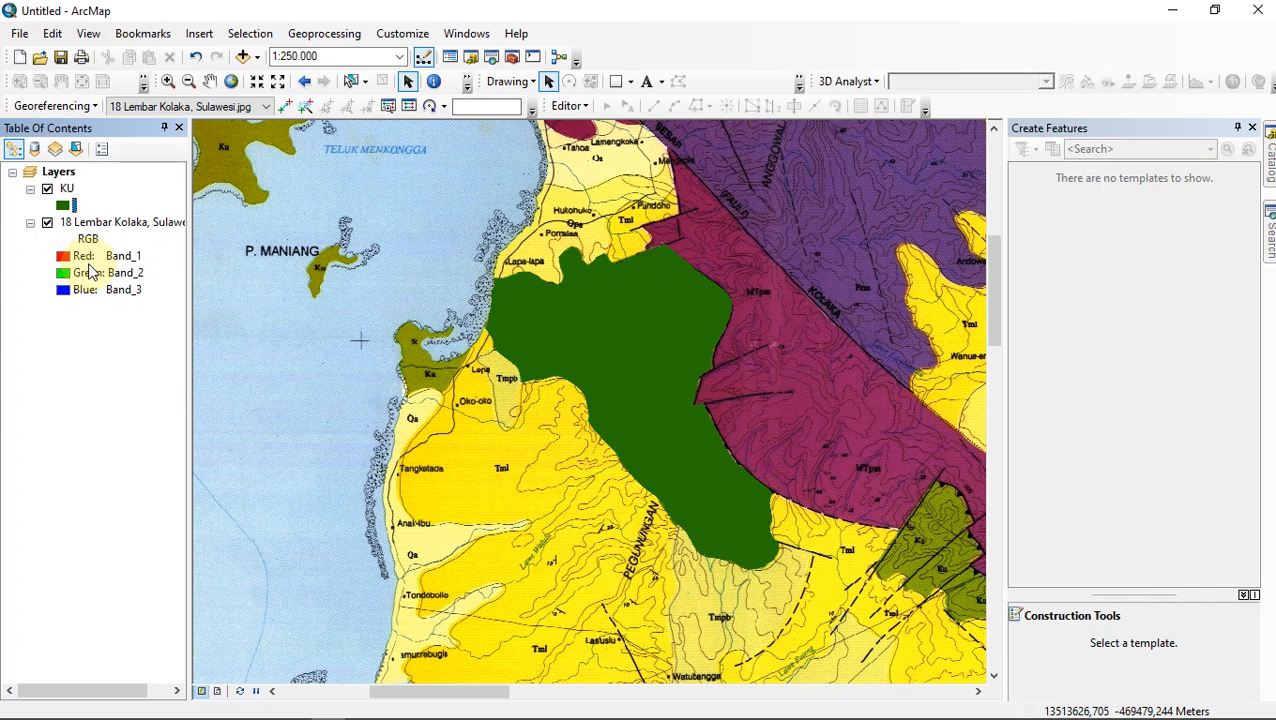
Check for KU.shp in the Belajar dasar folder connection, and remove the KU layer from the map
click(1270, 160)
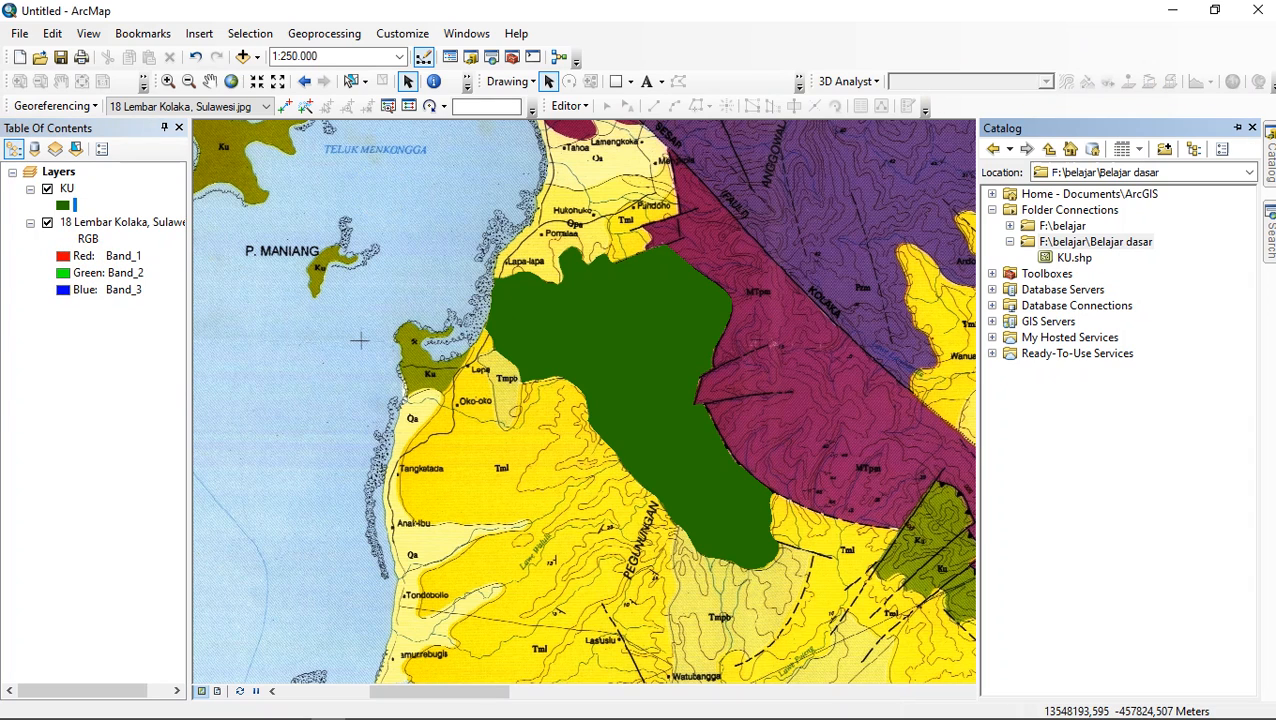
right_click(68, 191)
click(119, 222)
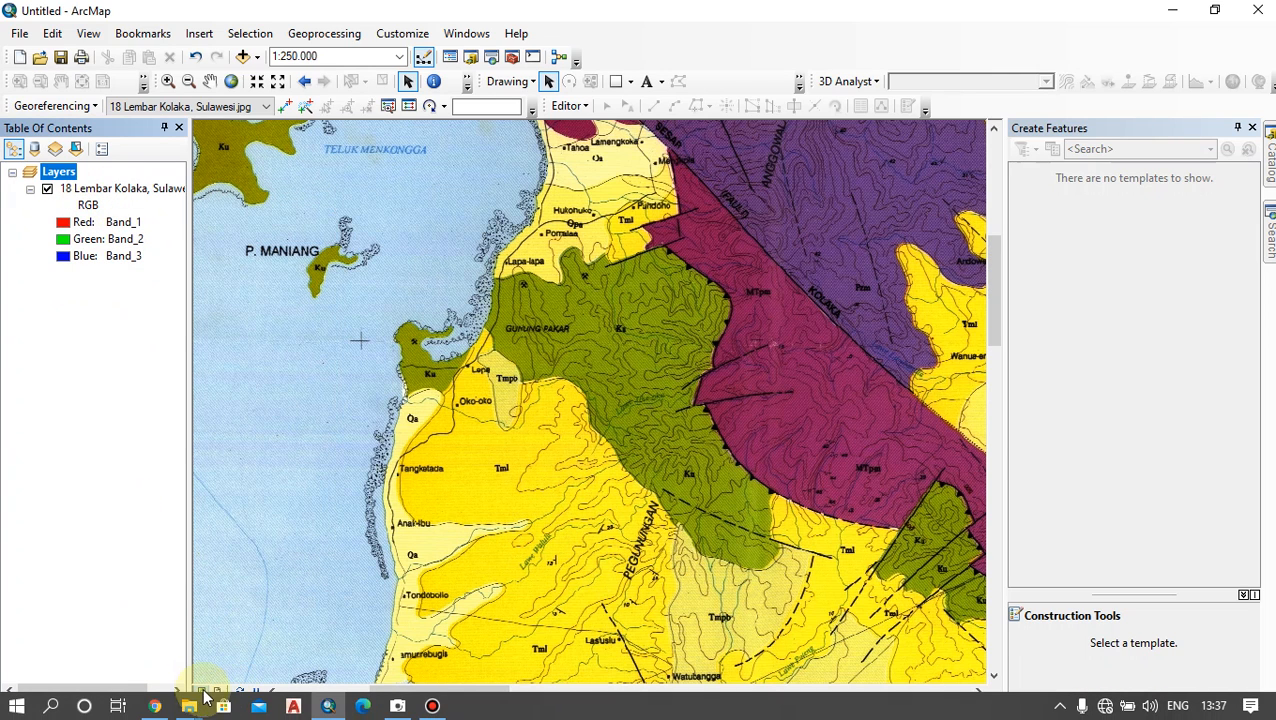
Switch to File Explorer and open the F:\belajar\Belajar dasar folder
click(189, 706)
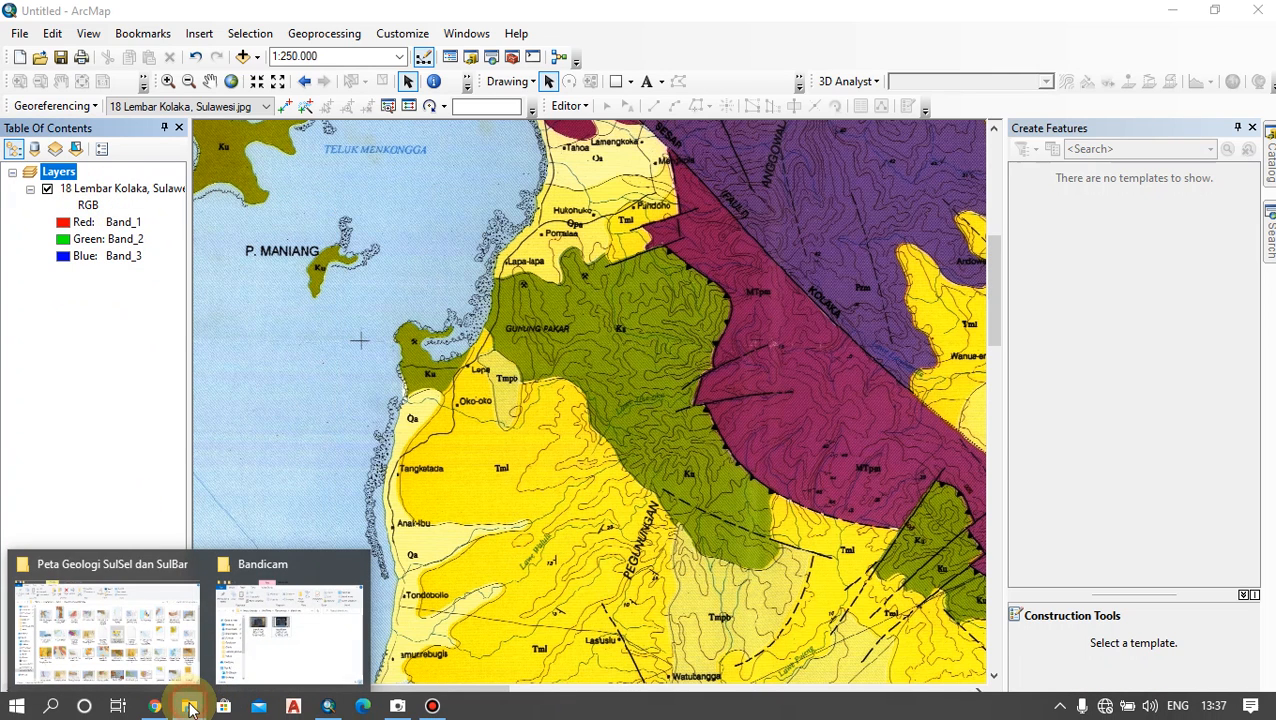
click(134, 645)
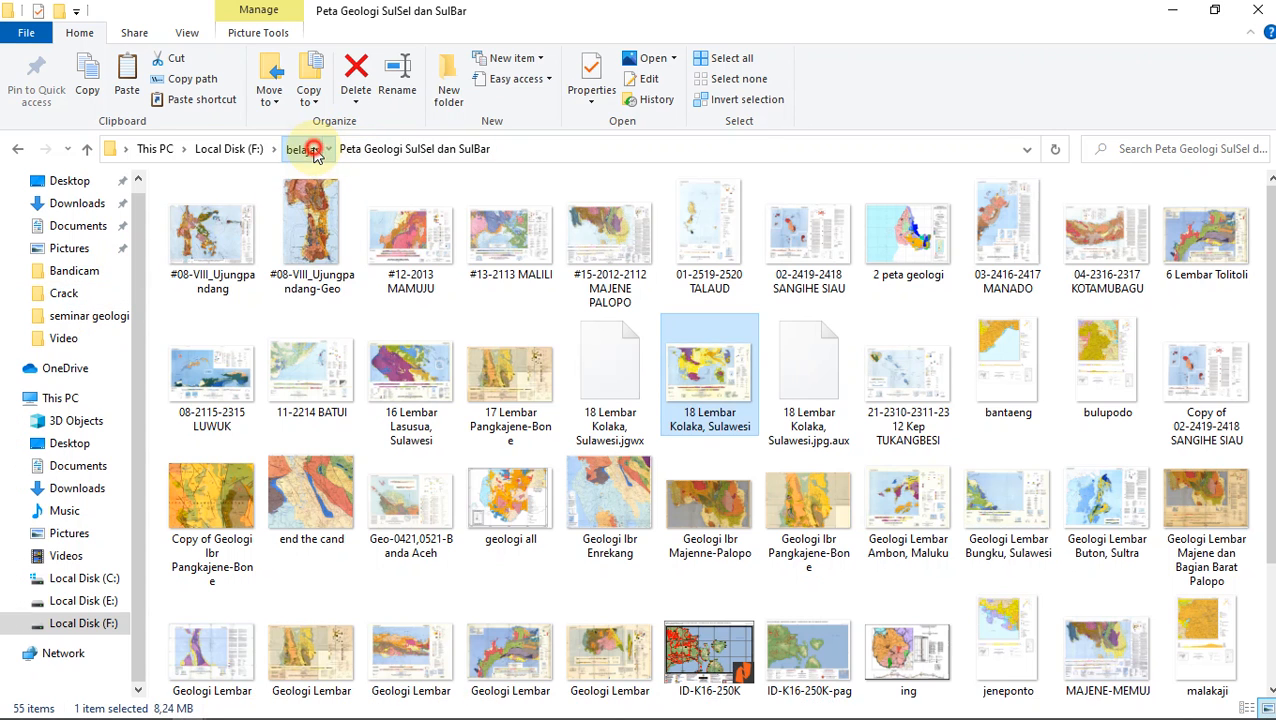
click(310, 149)
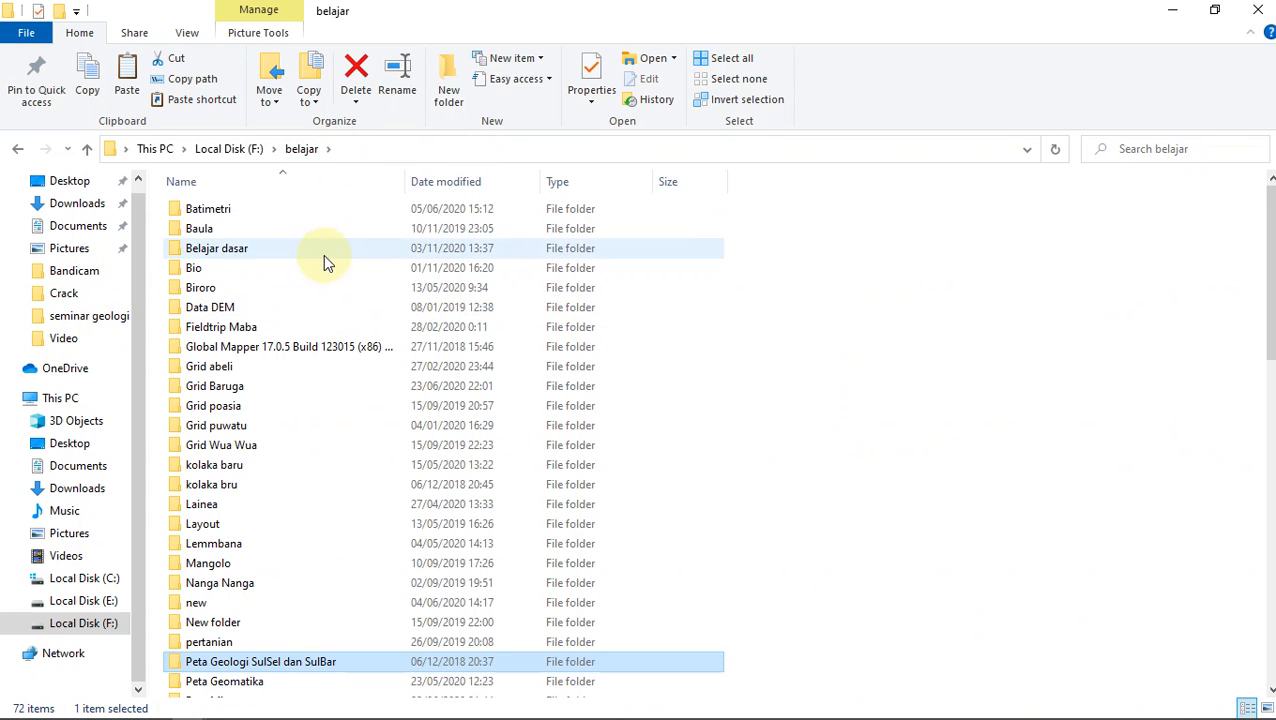
double_click(266, 254)
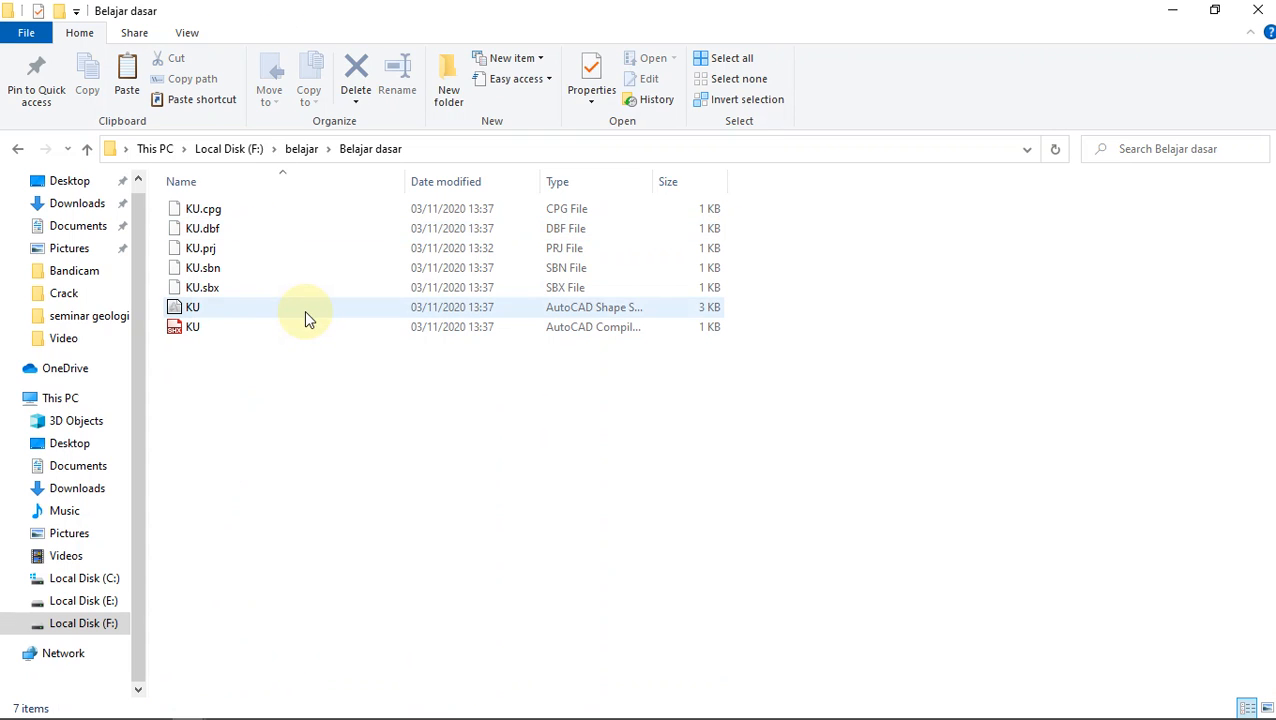
Examine the component files of the KU shapefile and their types, widening the Type column slightly
click(304, 310)
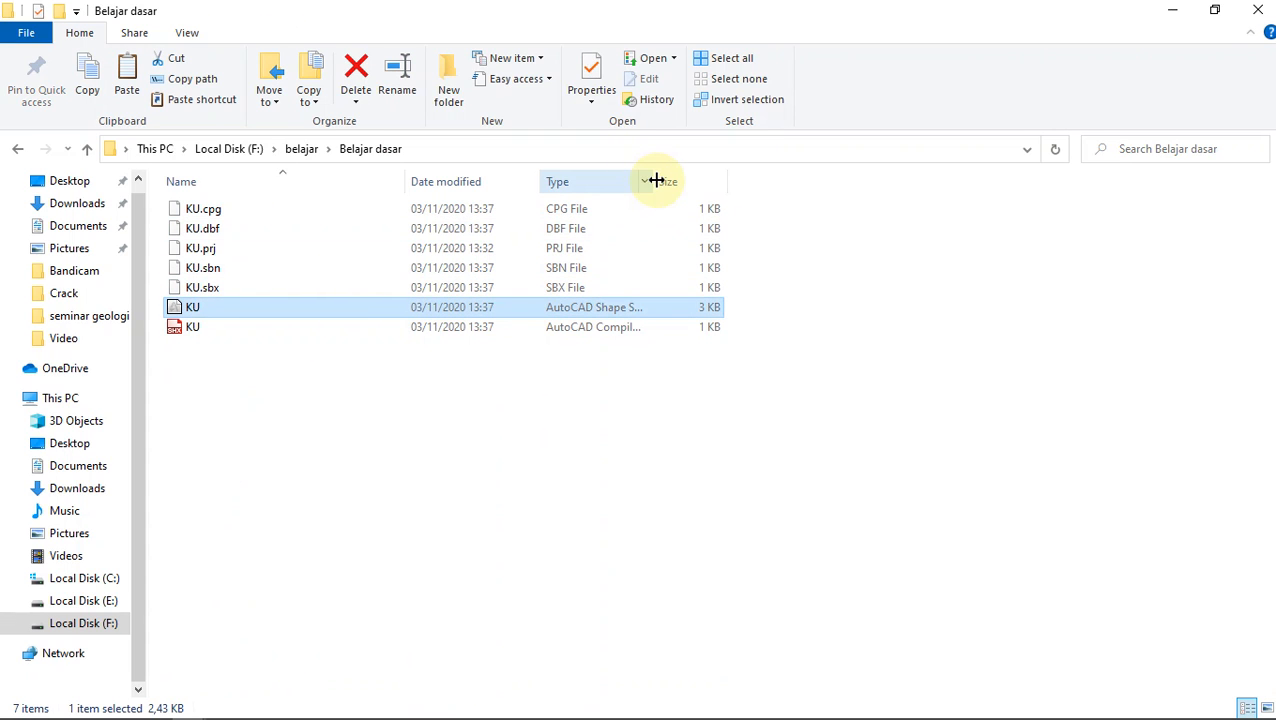
mouse_move(656, 180)
mouse_down()
mouse_move(702, 183)
mouse_move(667, 181)
mouse_up()
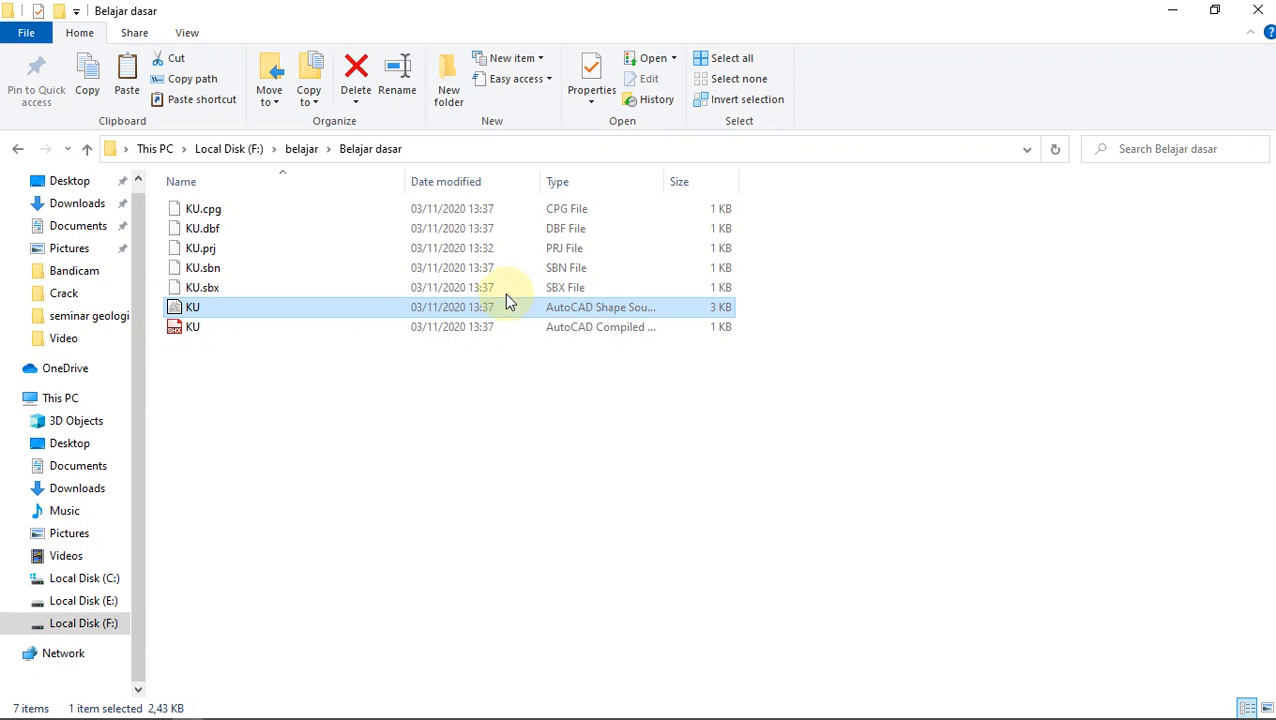
click(540, 208)
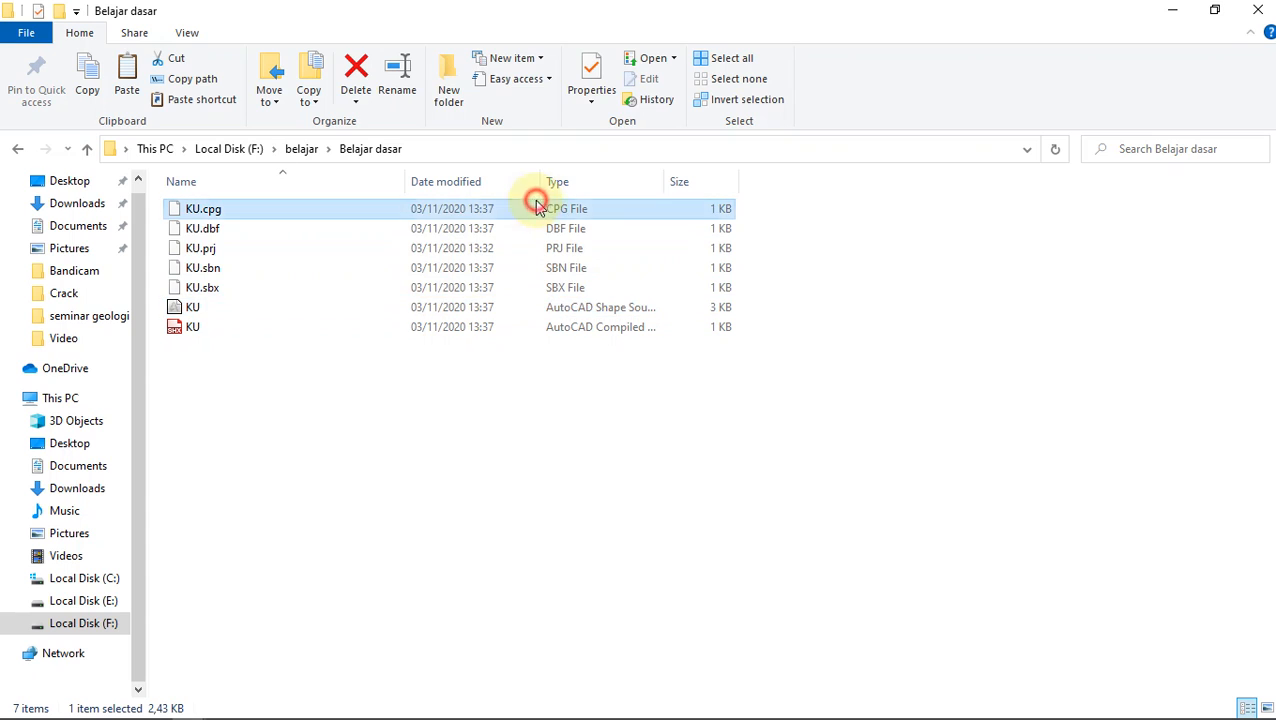
click(553, 287)
click(540, 307)
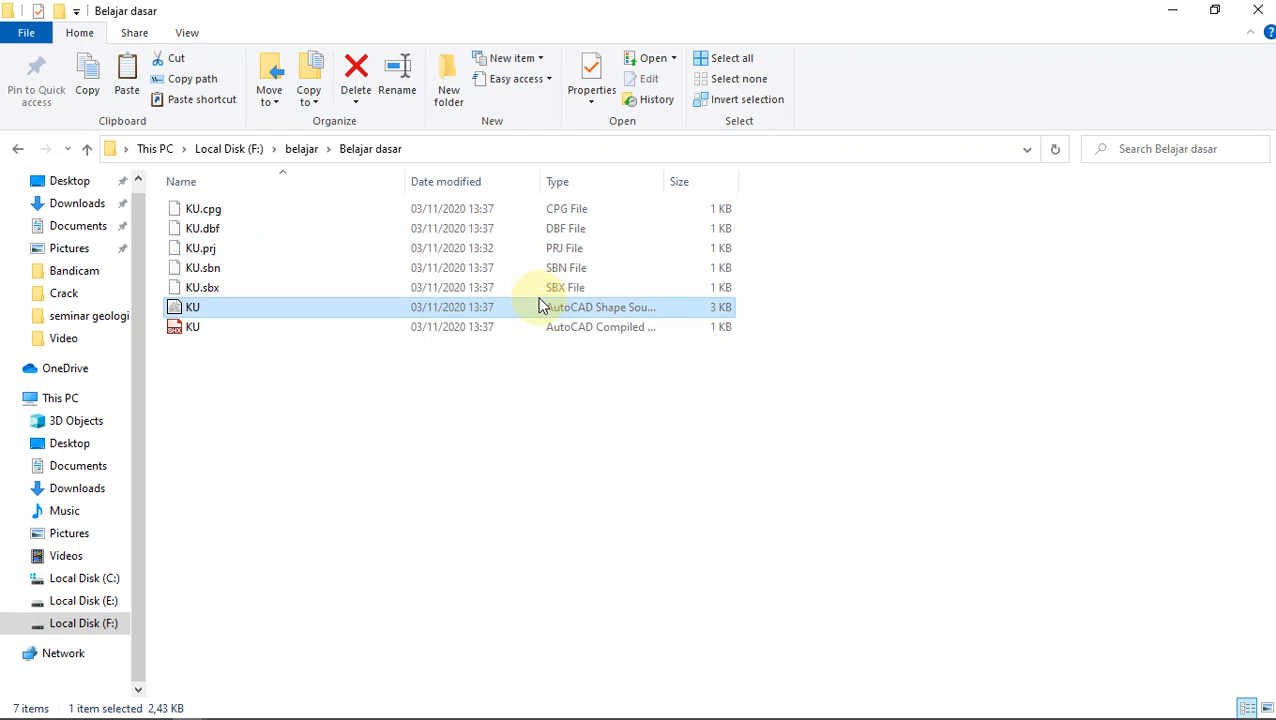
Bring the KU shapefile from the File Explorer folder straight into the ArcMap map, and remove that layer again
drag(540, 316, 365, 695)
drag(328, 705, 561, 336)
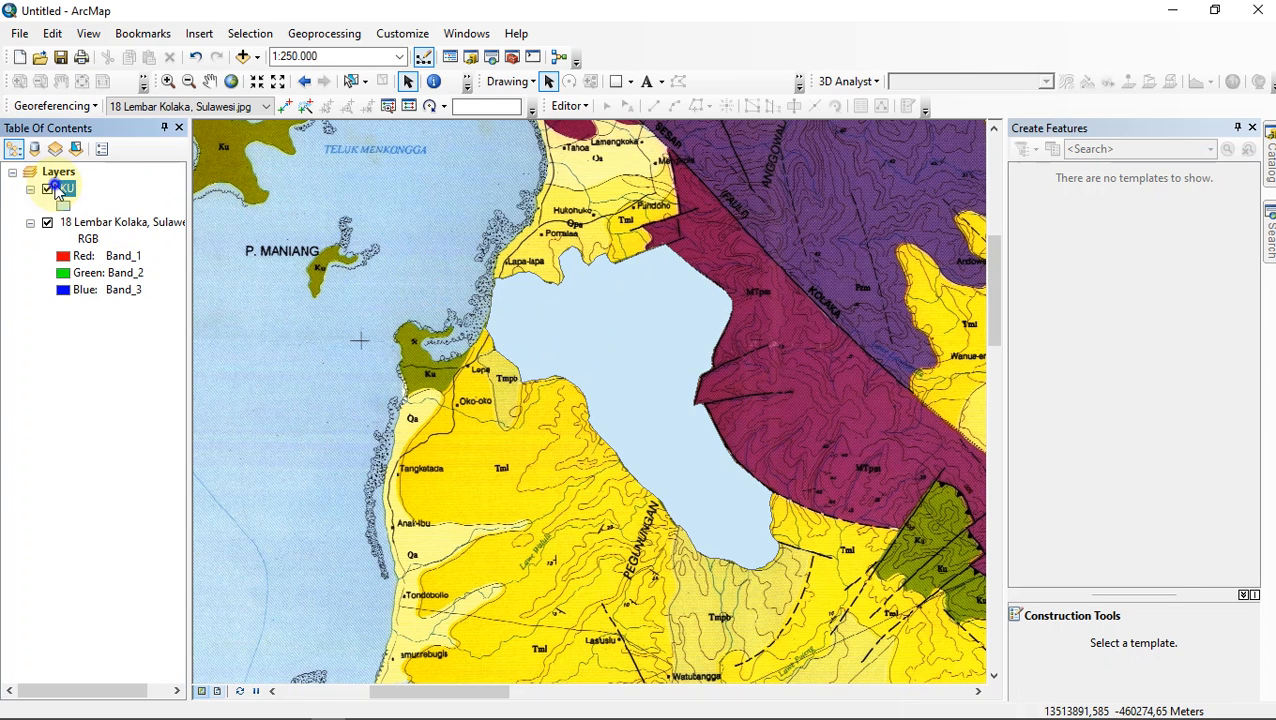
right_click(57, 188)
click(108, 215)
Add KU.shp from the F:\belajar\Belajar dasar folder to the data frame with Add Data
right_click(60, 172)
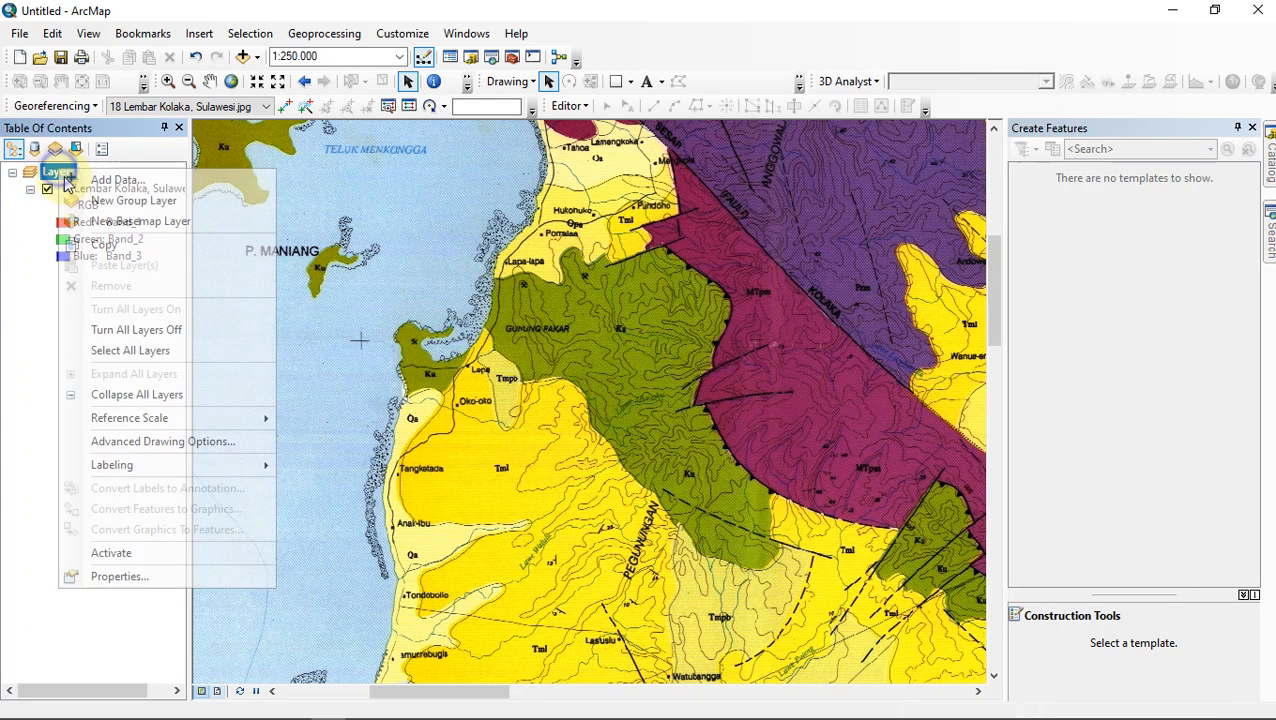
click(105, 179)
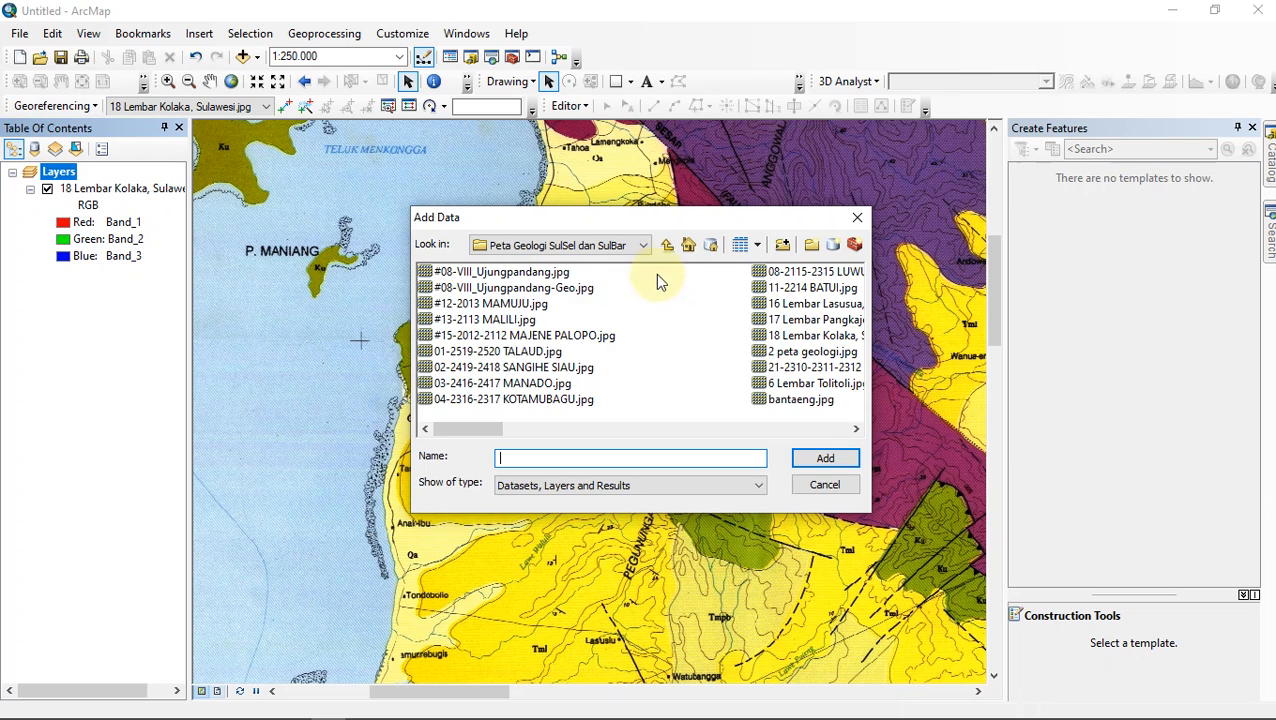
click(667, 245)
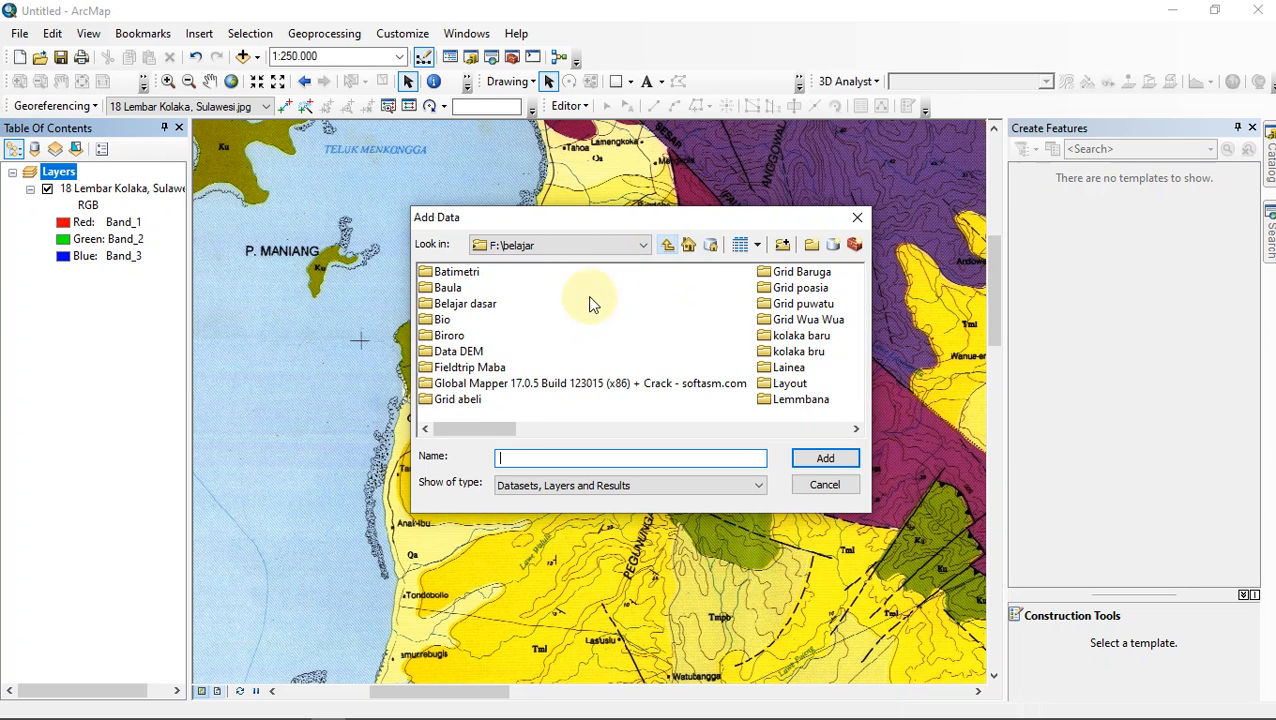
double_click(463, 303)
click(452, 272)
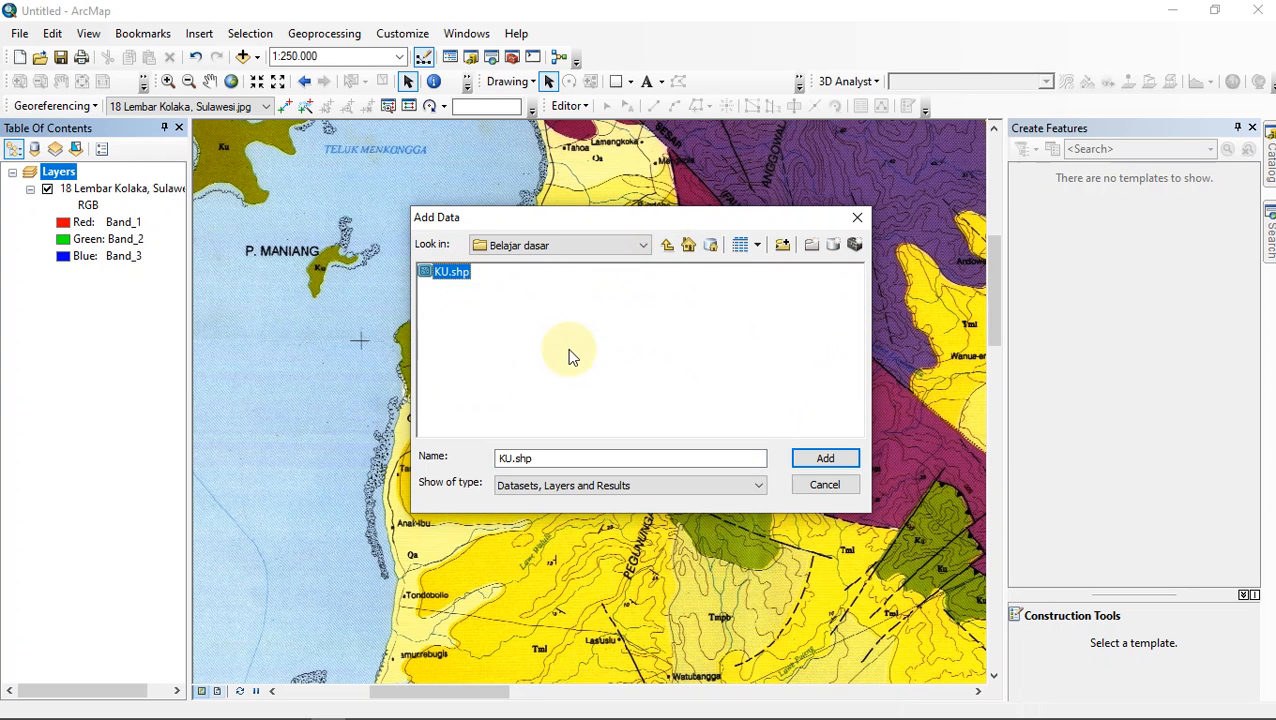
click(822, 460)
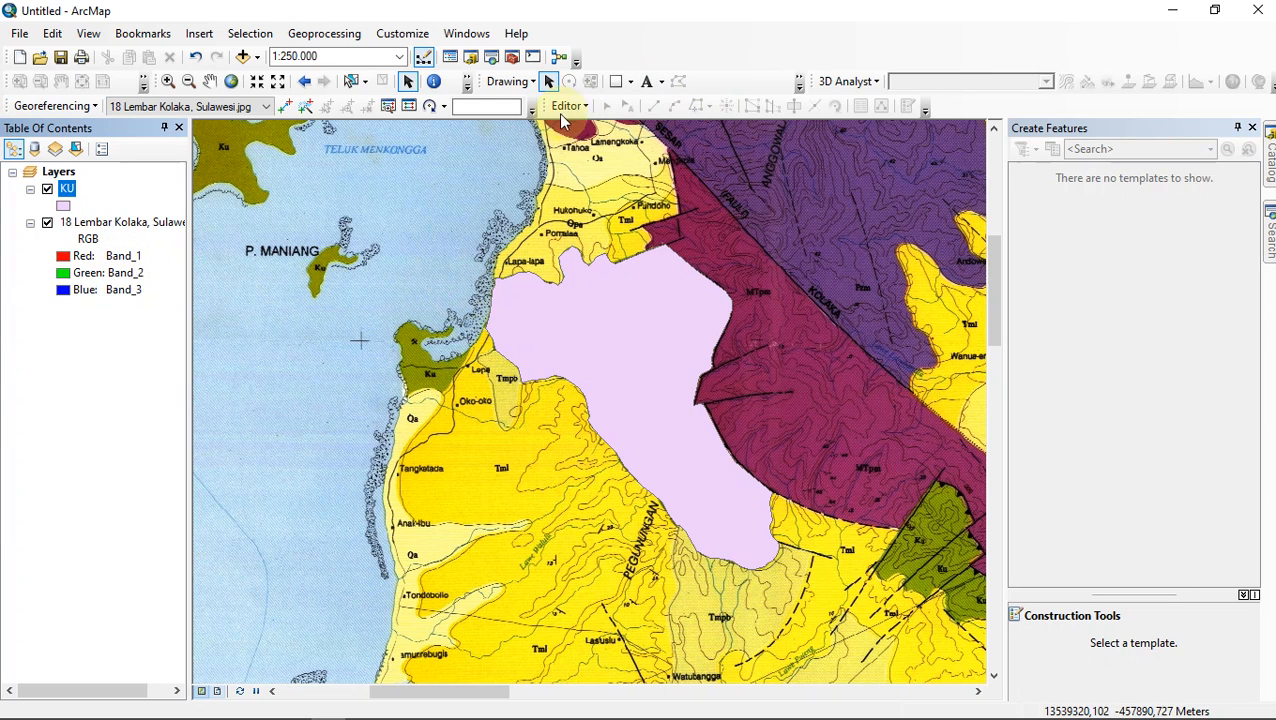
Give the KU layer's symbol a green fill and no outline color
click(63, 206)
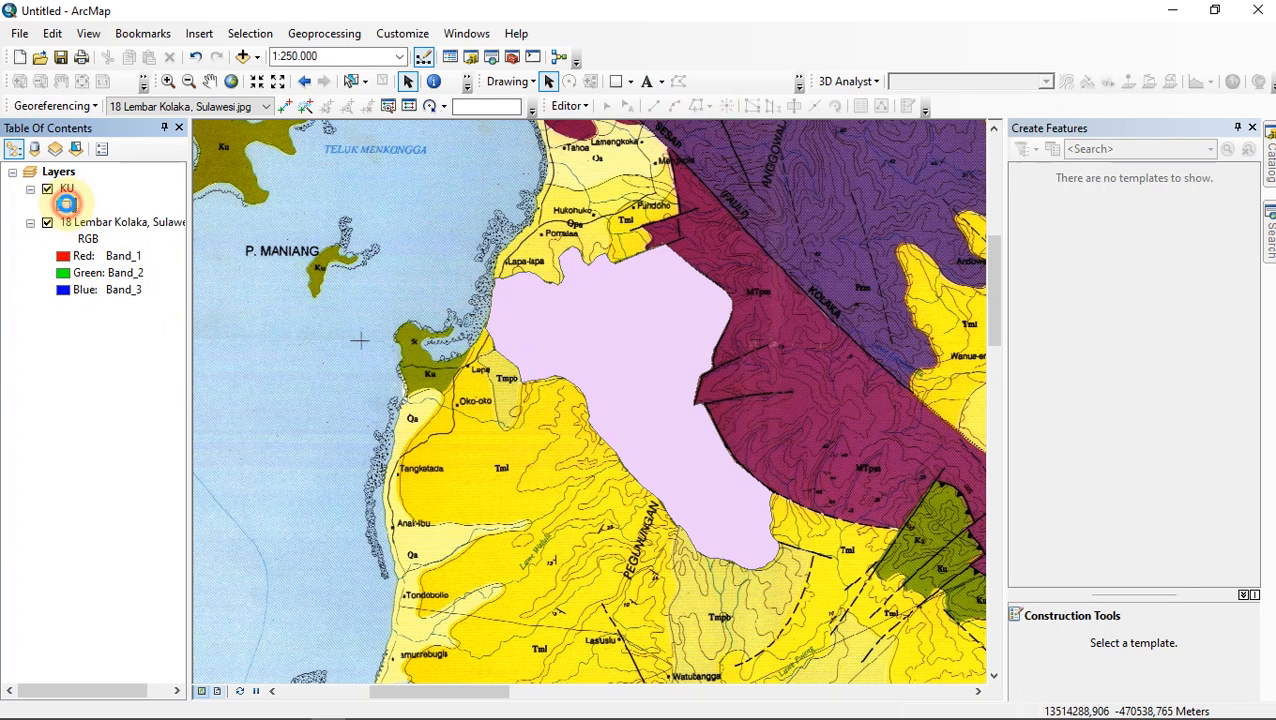
click(838, 297)
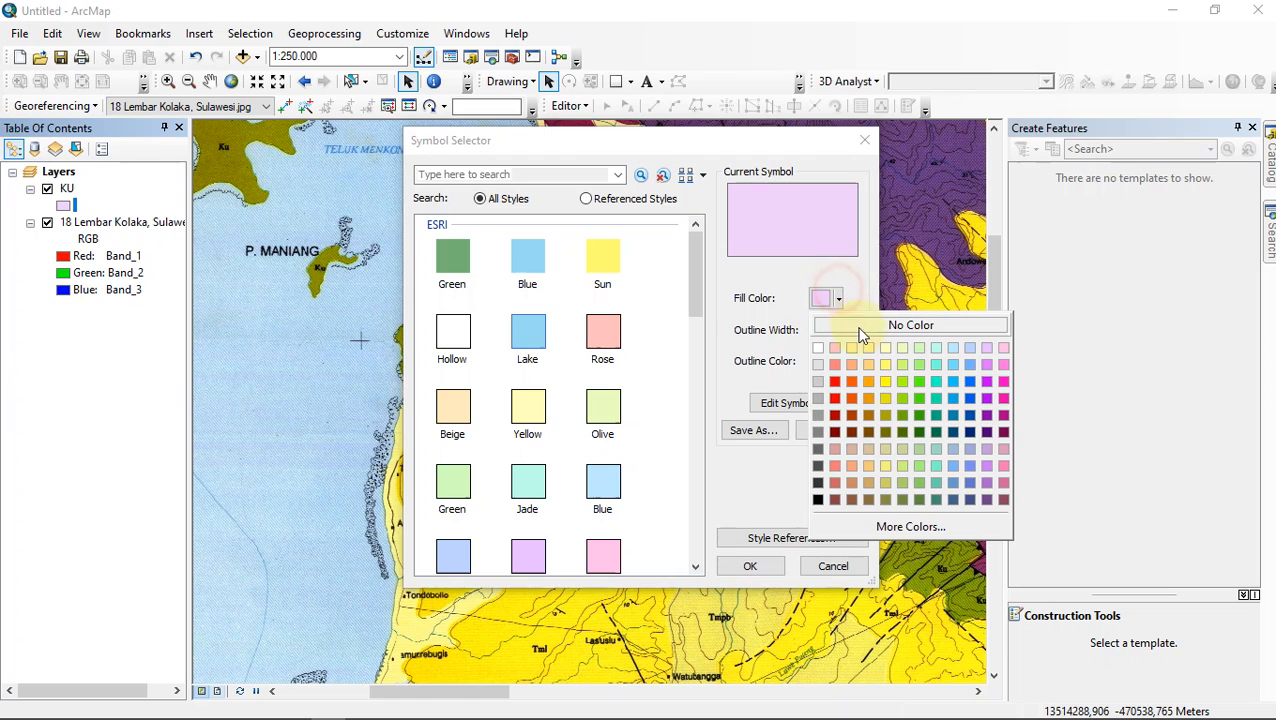
click(919, 425)
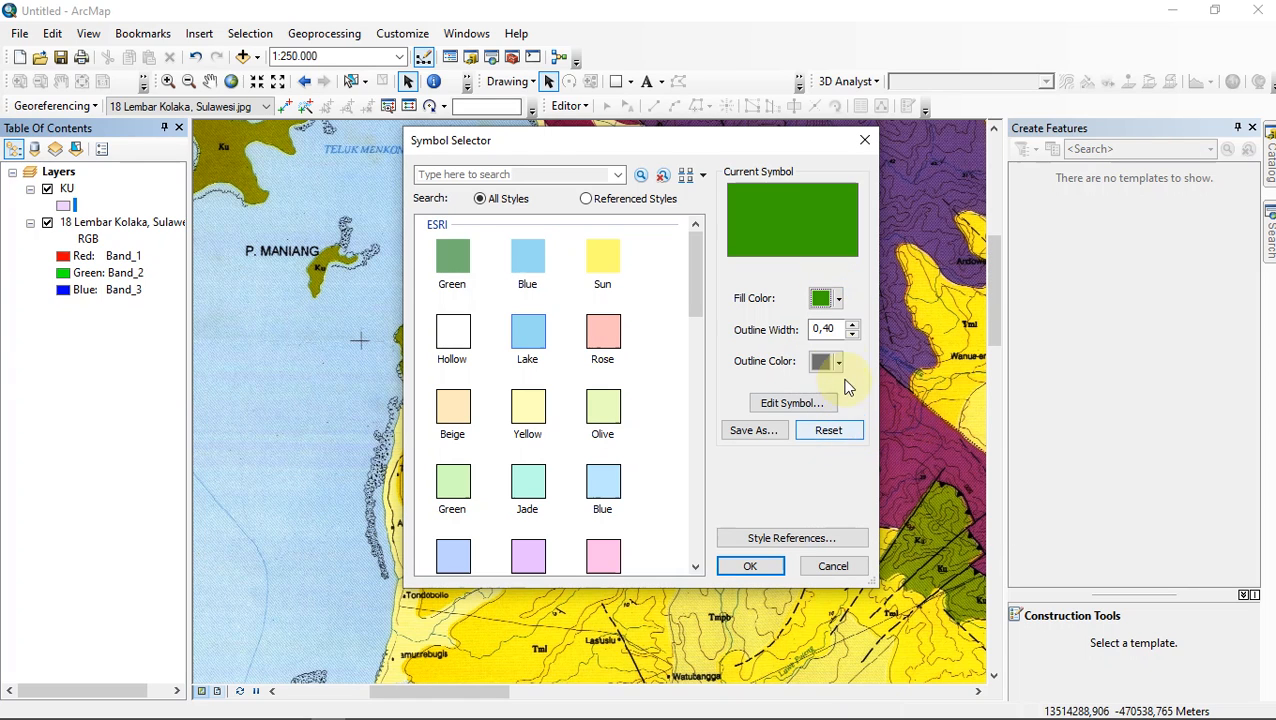
click(838, 362)
click(843, 388)
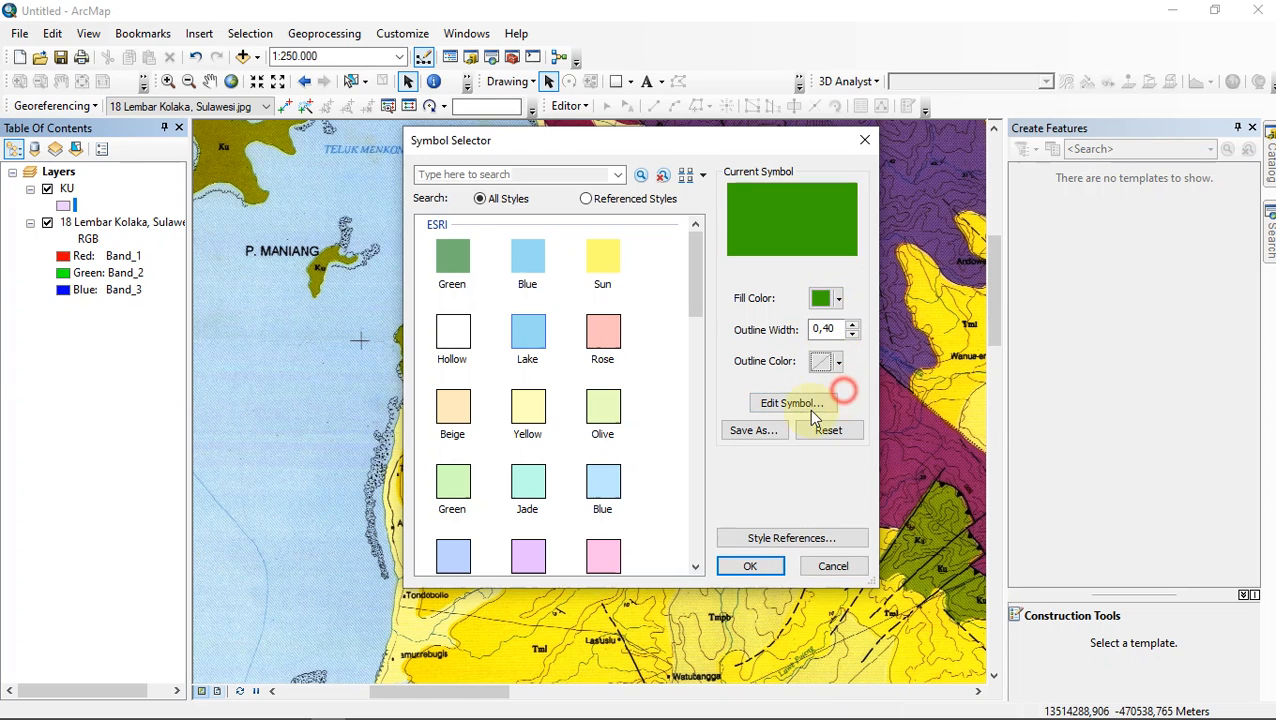
click(728, 566)
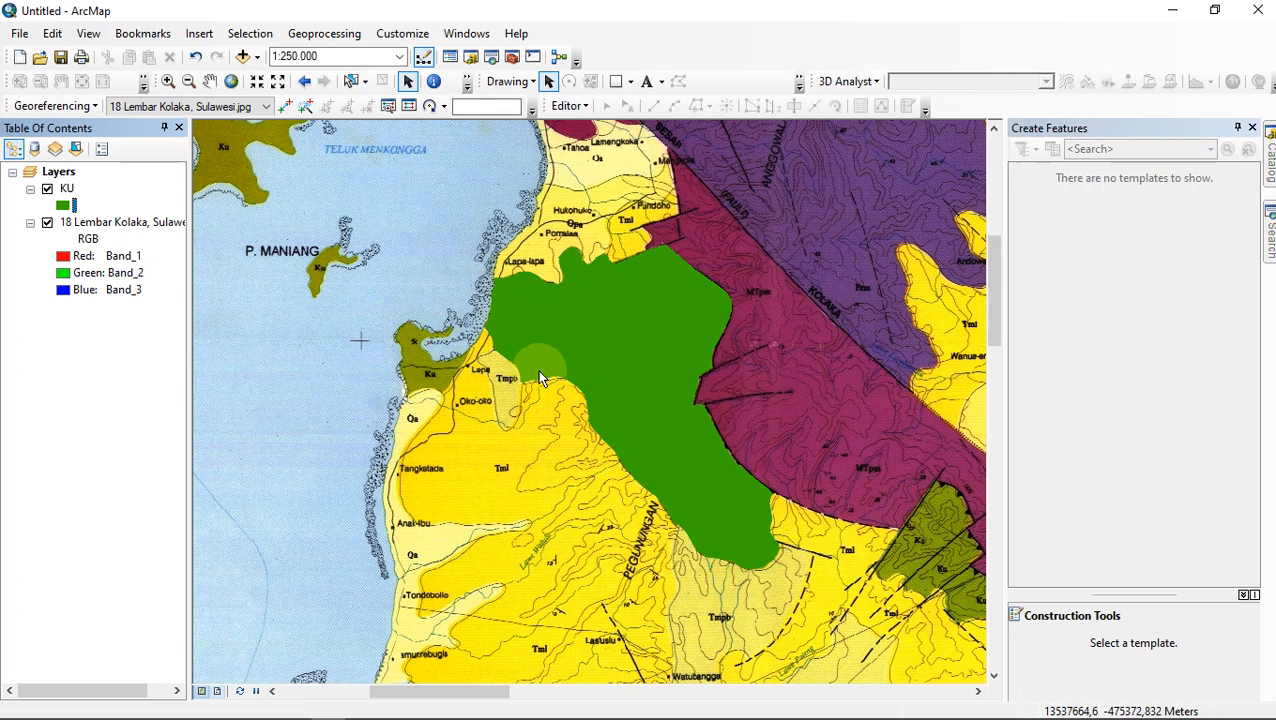
Hide the 18 Lembar Kolaka, Sulawesi.jpg raster layer and show only the KU polygon at 1:200.000
scroll(546, 374, down, 1)
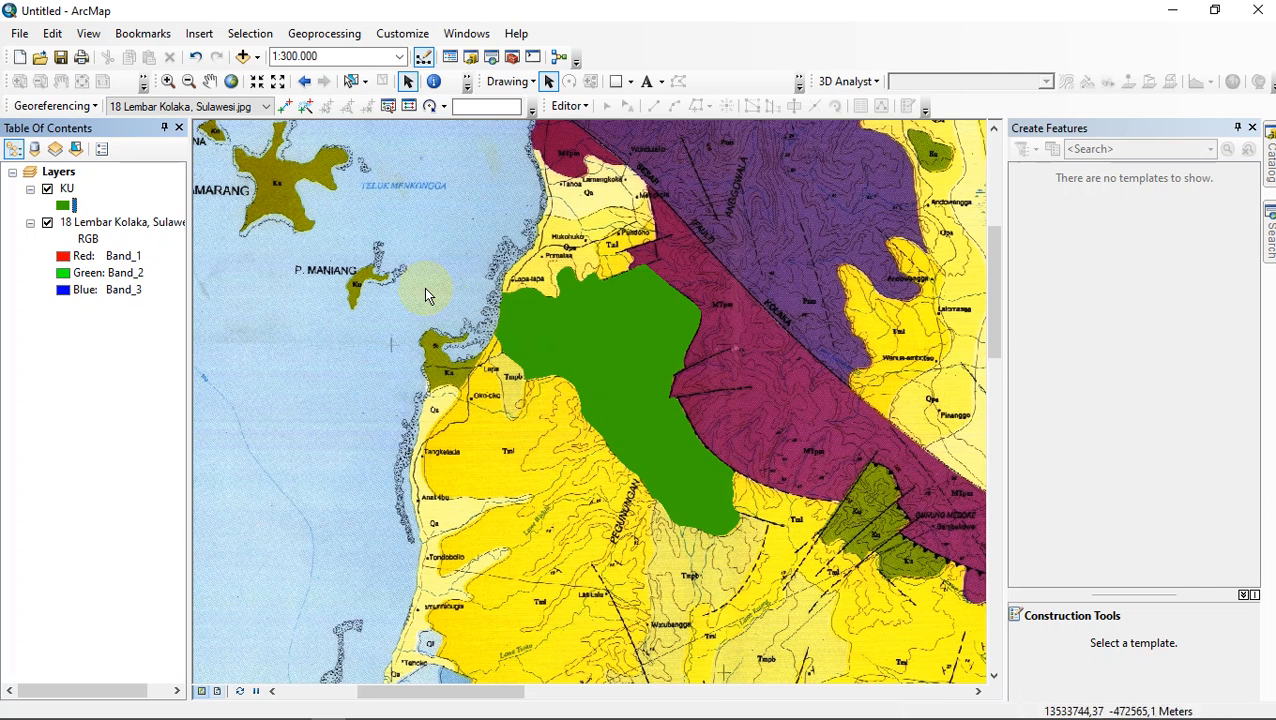
click(47, 223)
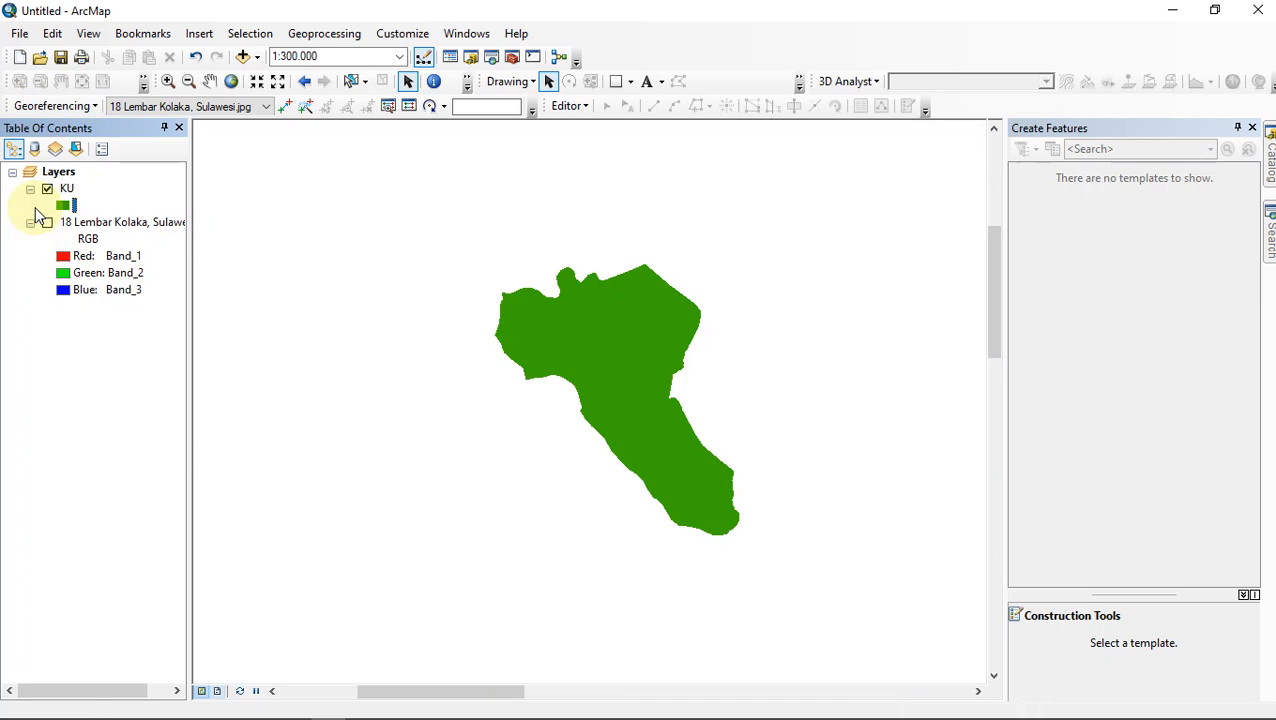
scroll(531, 239, down, 1)
scroll(530, 252, up, 2)
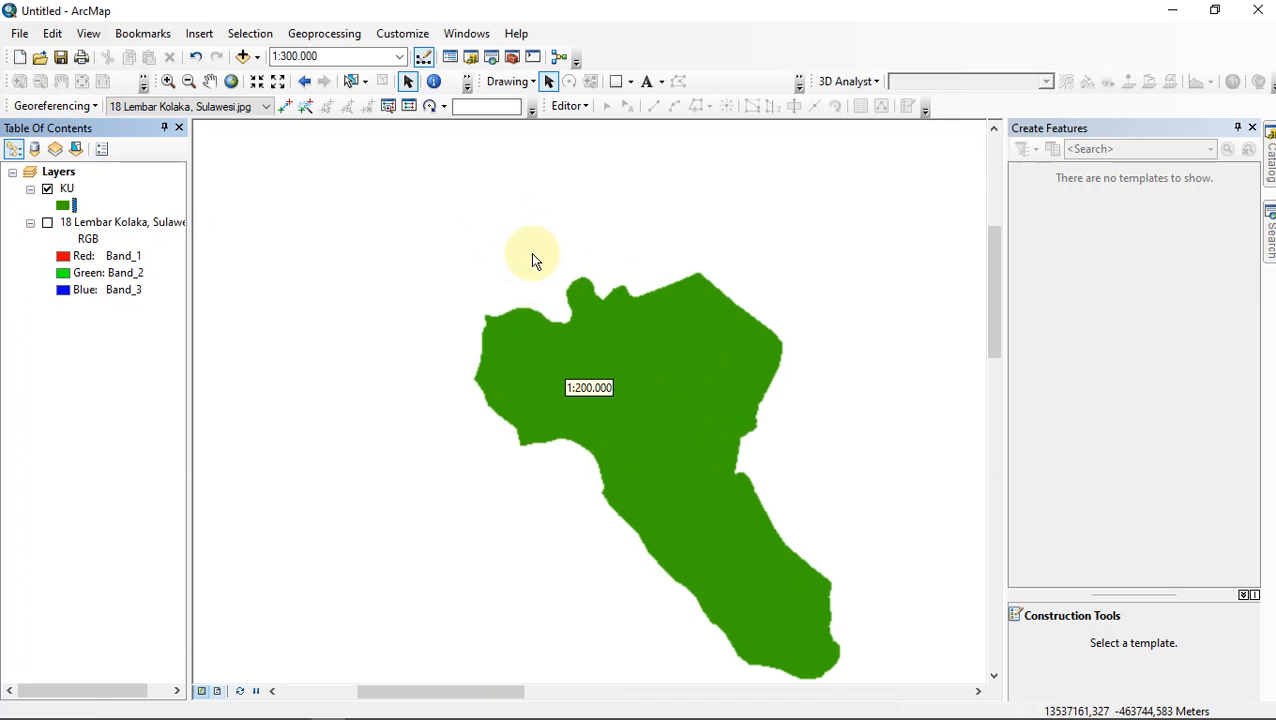
drag(524, 319, 393, 205)
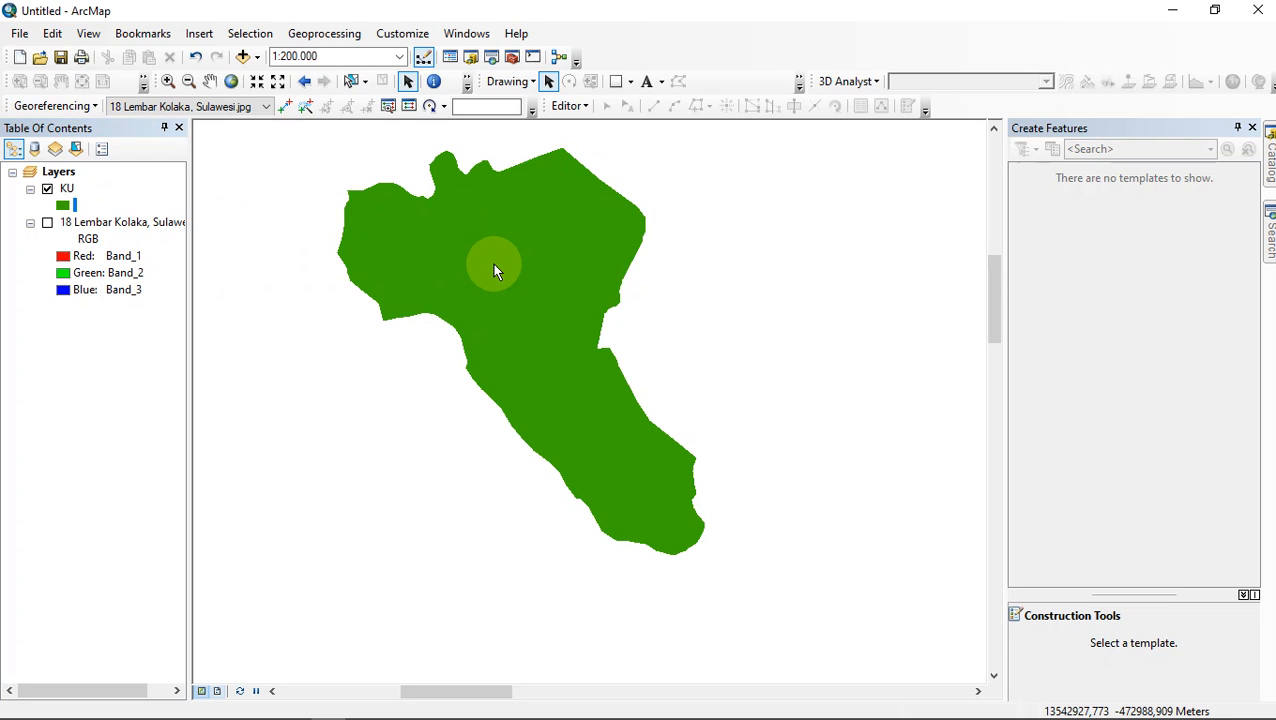
click(48, 227)
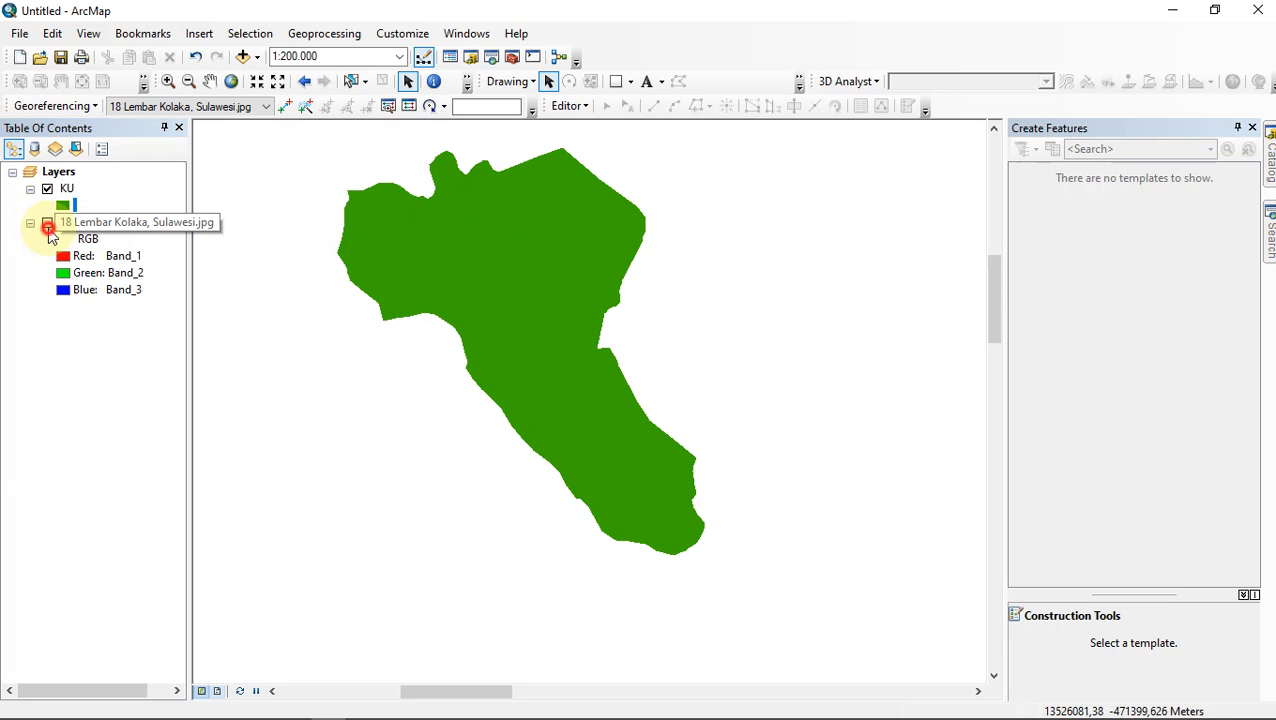
click(47, 224)
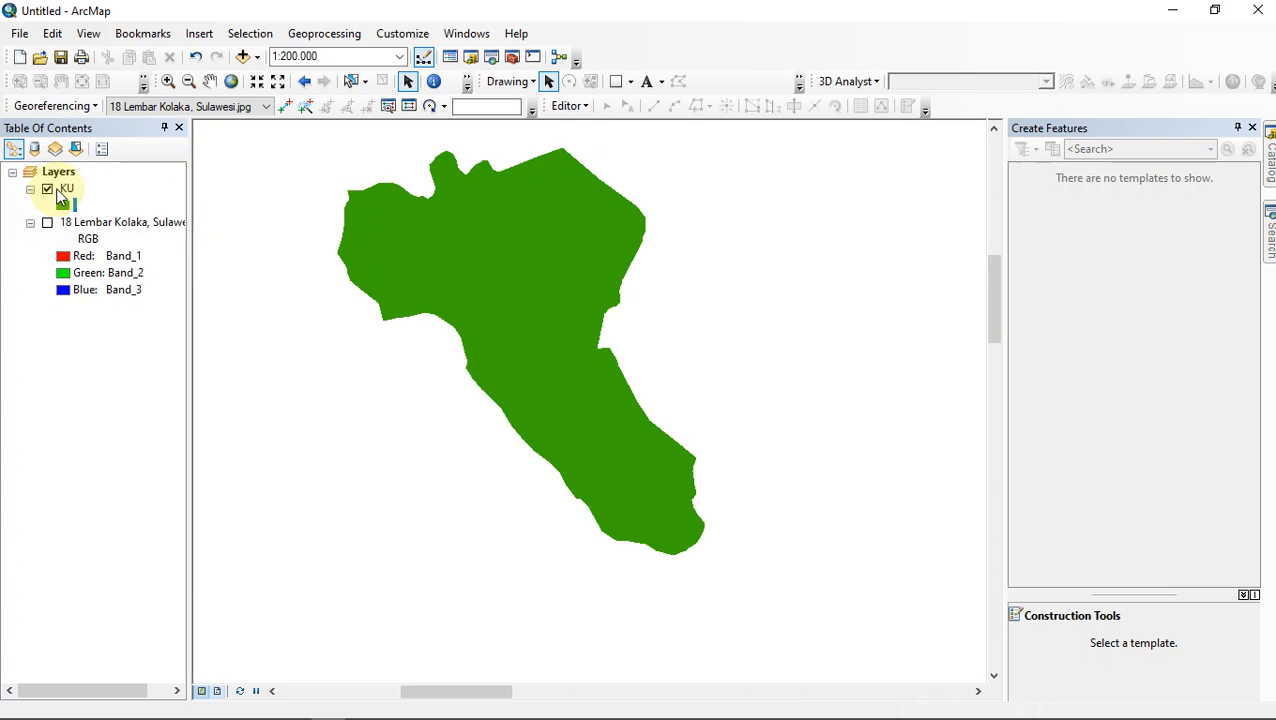
click(67, 189)
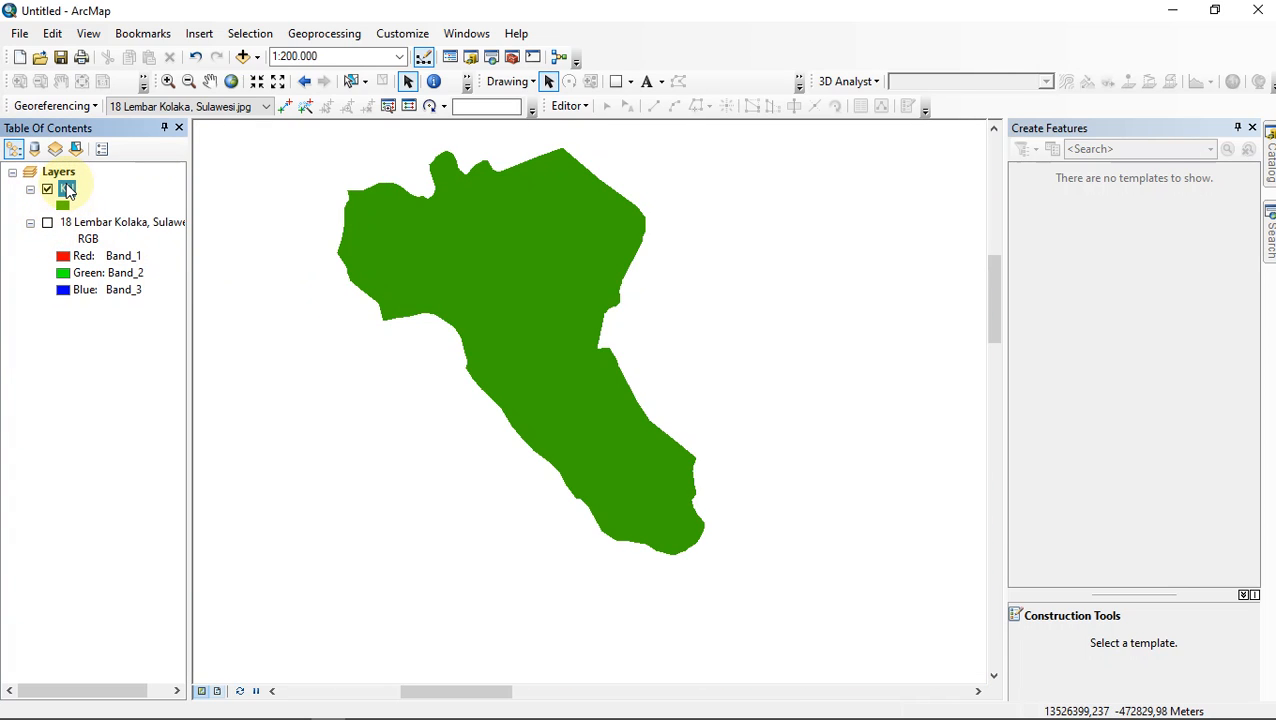
click(577, 108)
click(576, 107)
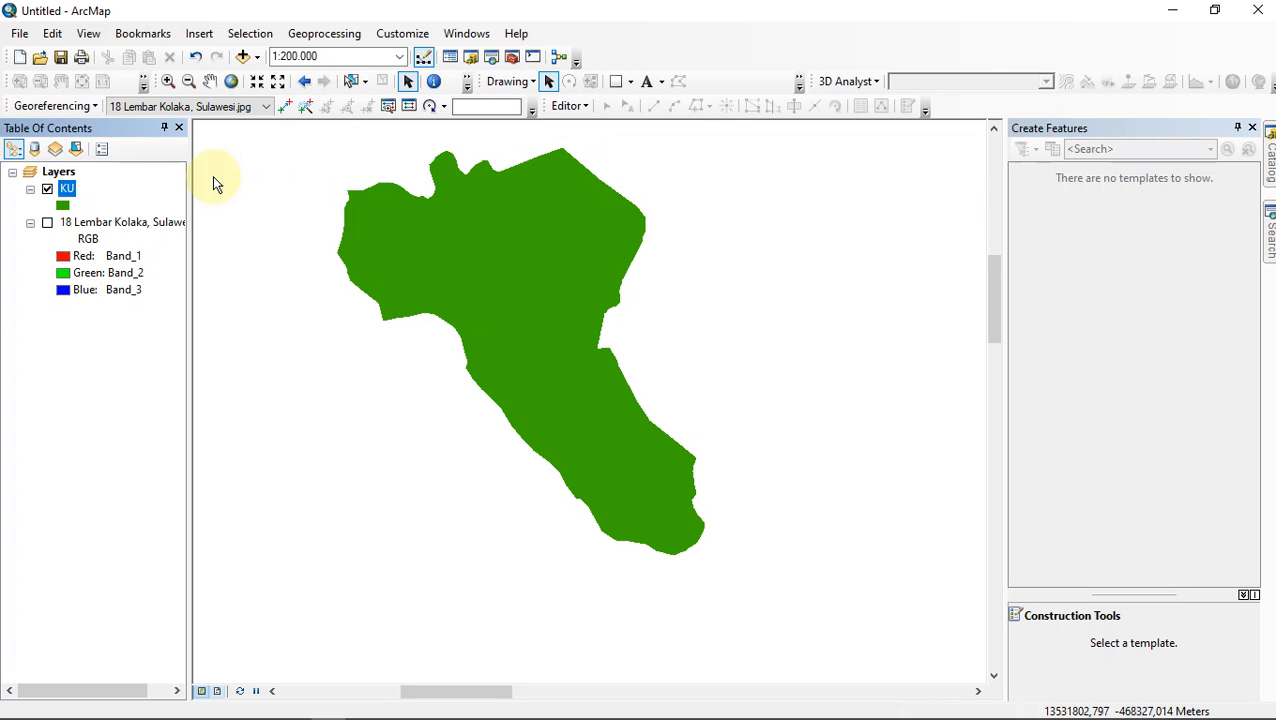
right_click(58, 174)
right_click(62, 190)
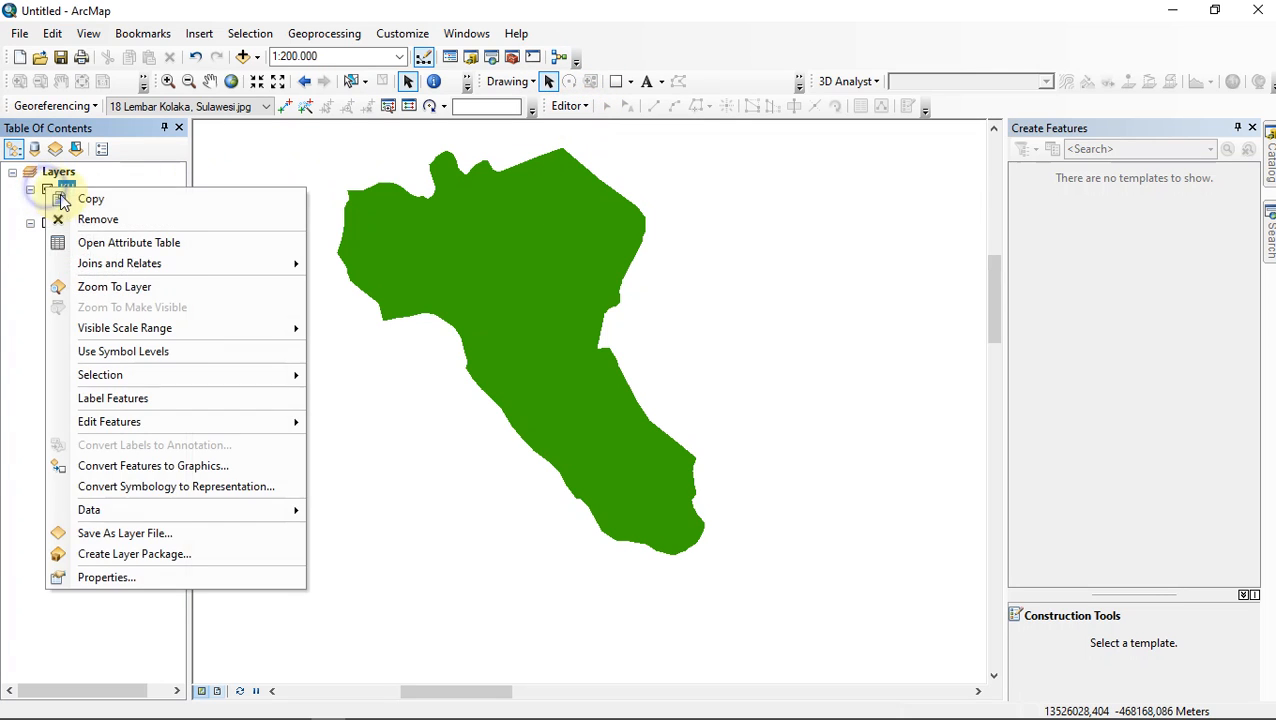
click(398, 371)
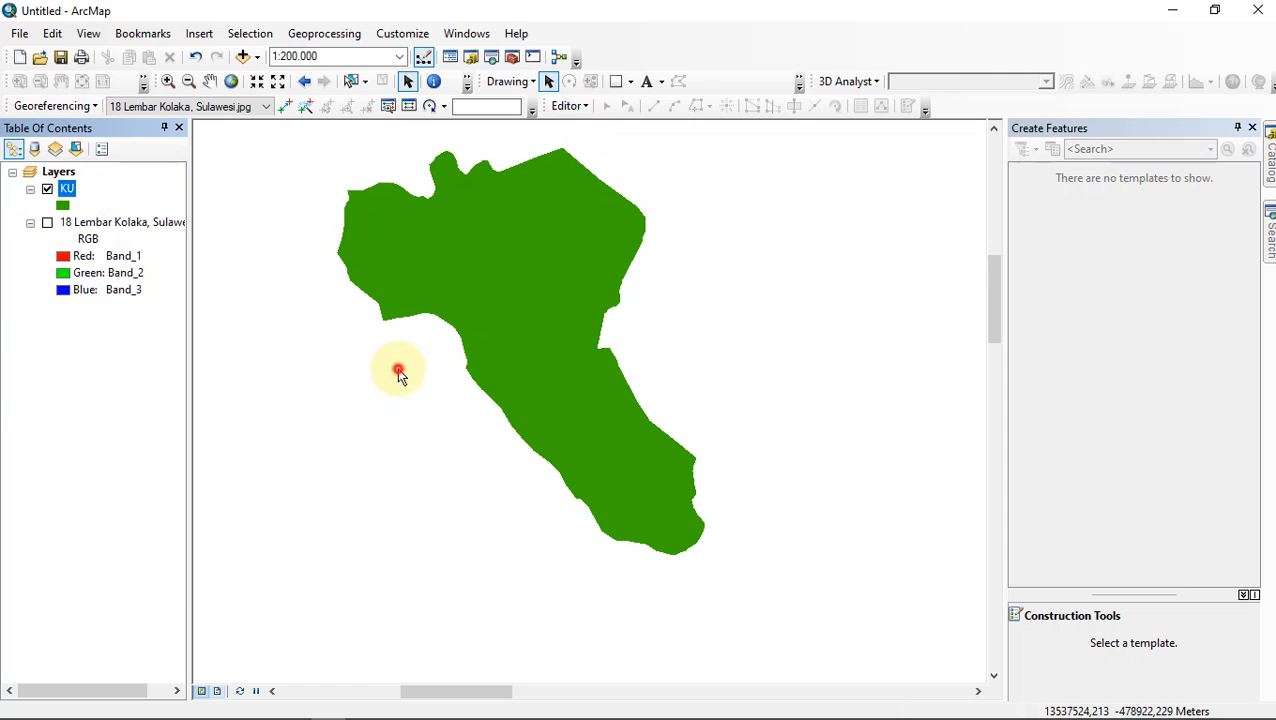
Add a field named Keterangan of type Text to the KU layer's attribute table
right_click(65, 190)
click(140, 241)
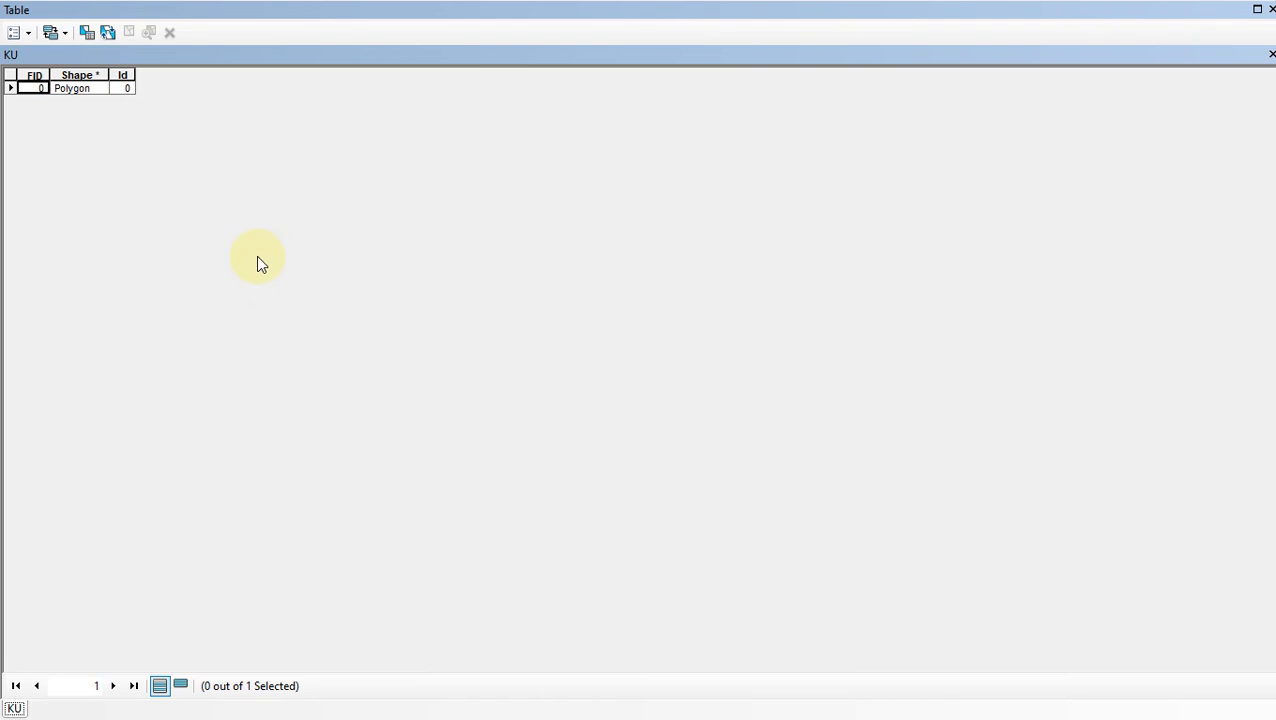
click(20, 32)
click(72, 163)
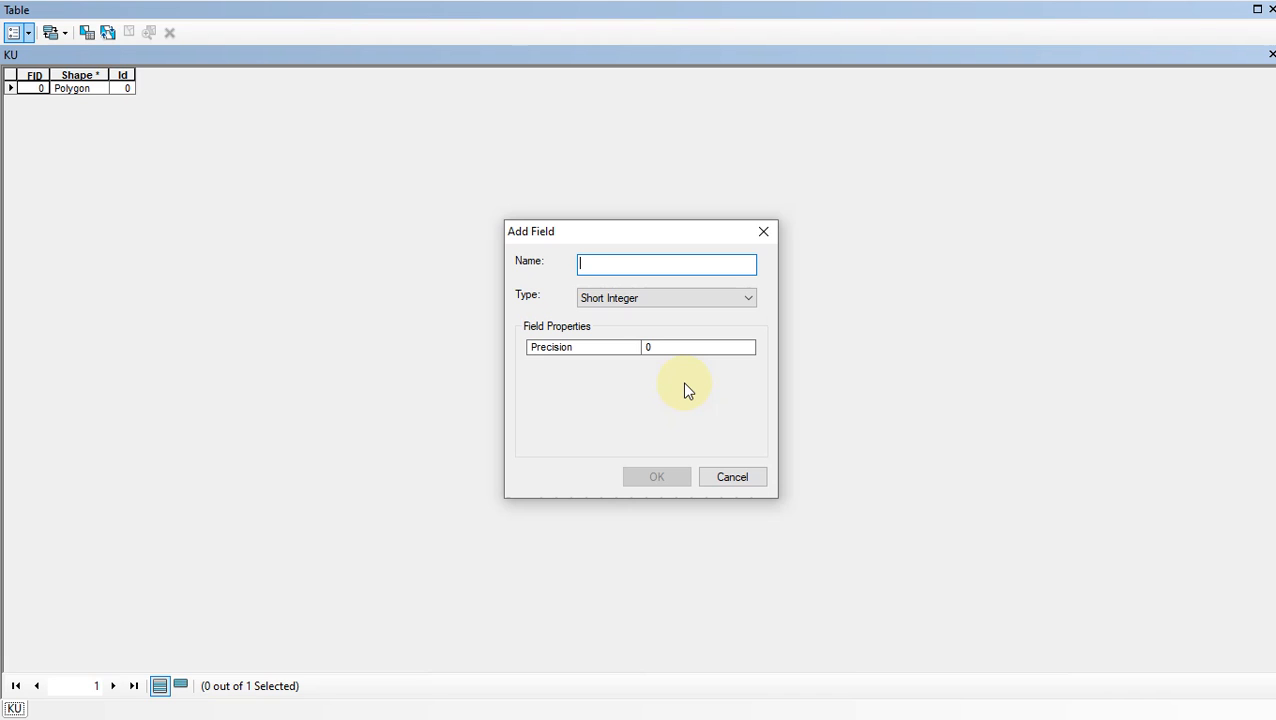
text(Ke)
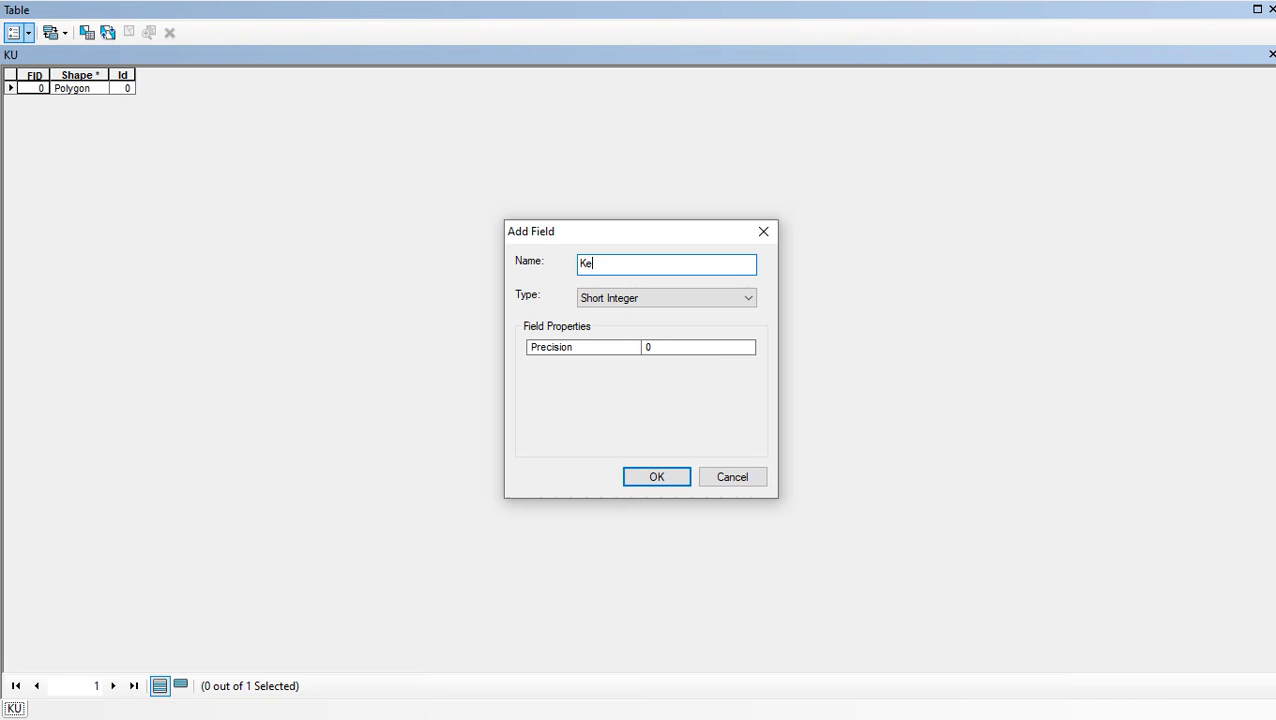
text(terangan)
click(721, 301)
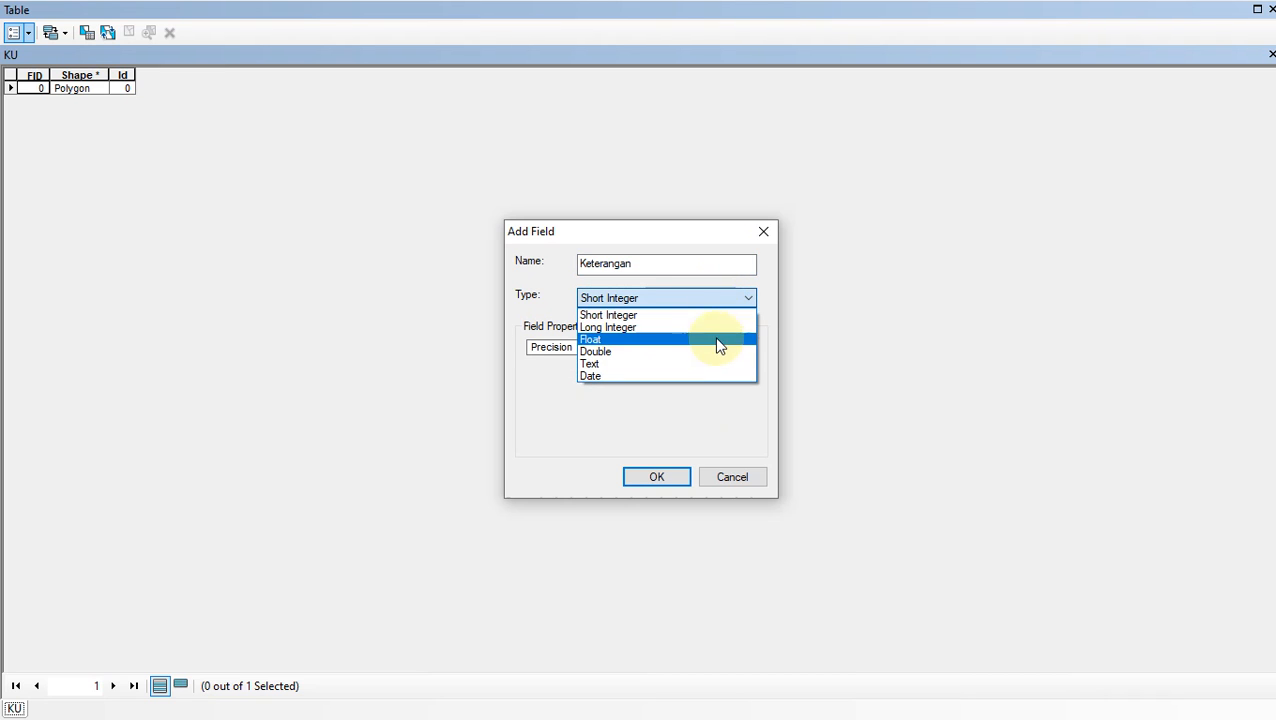
click(707, 363)
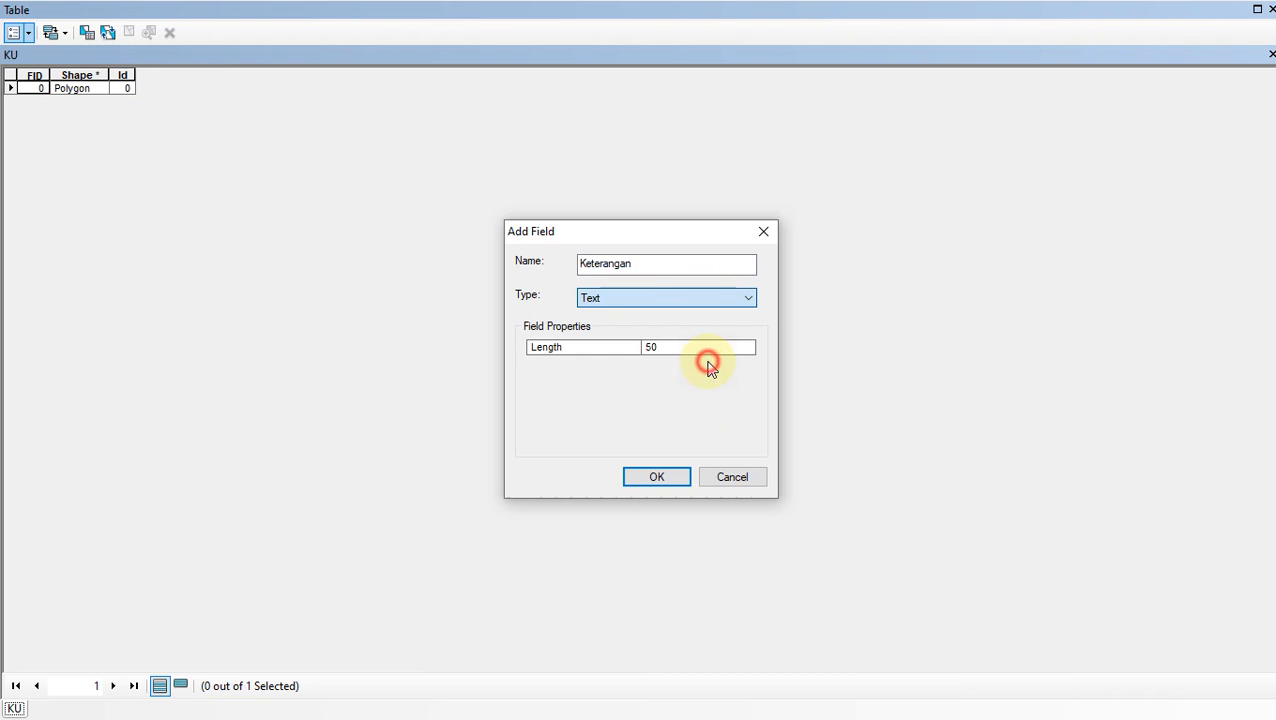
click(657, 478)
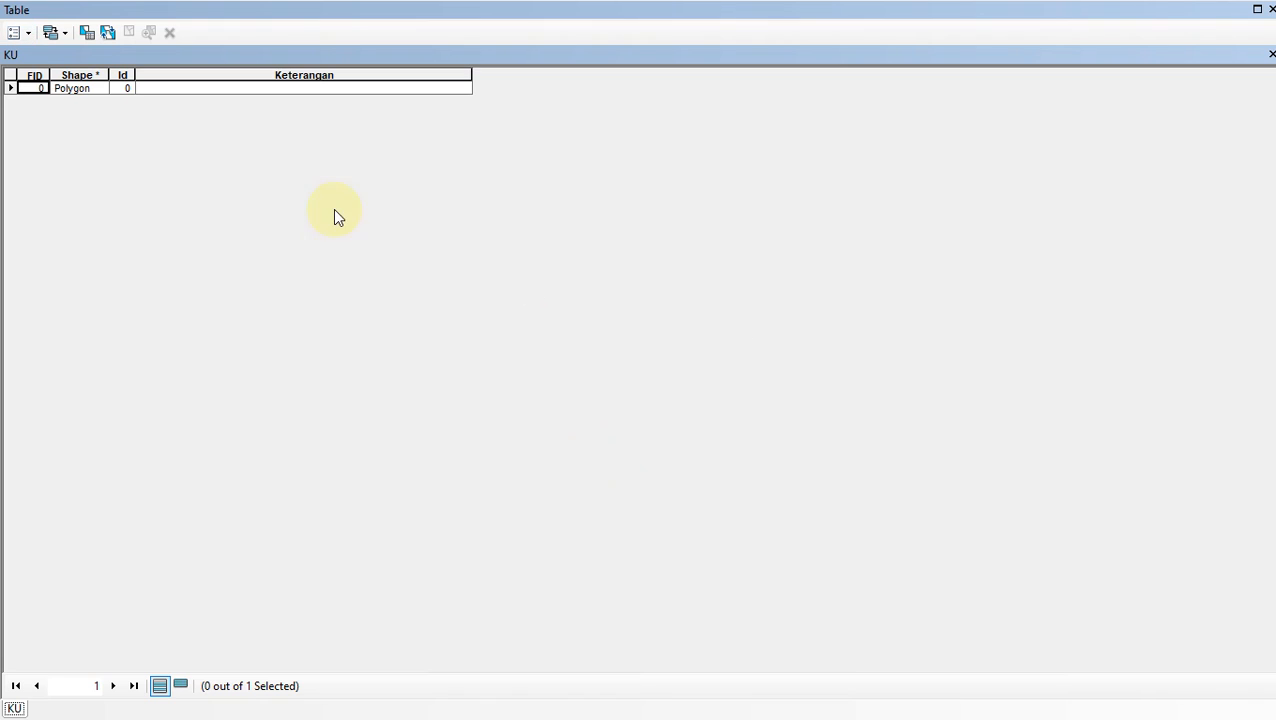
Start an edit session and enter "Kompleks Ultramafic" in the Keterangan field of the KU polygon's attribute record
click(362, 90)
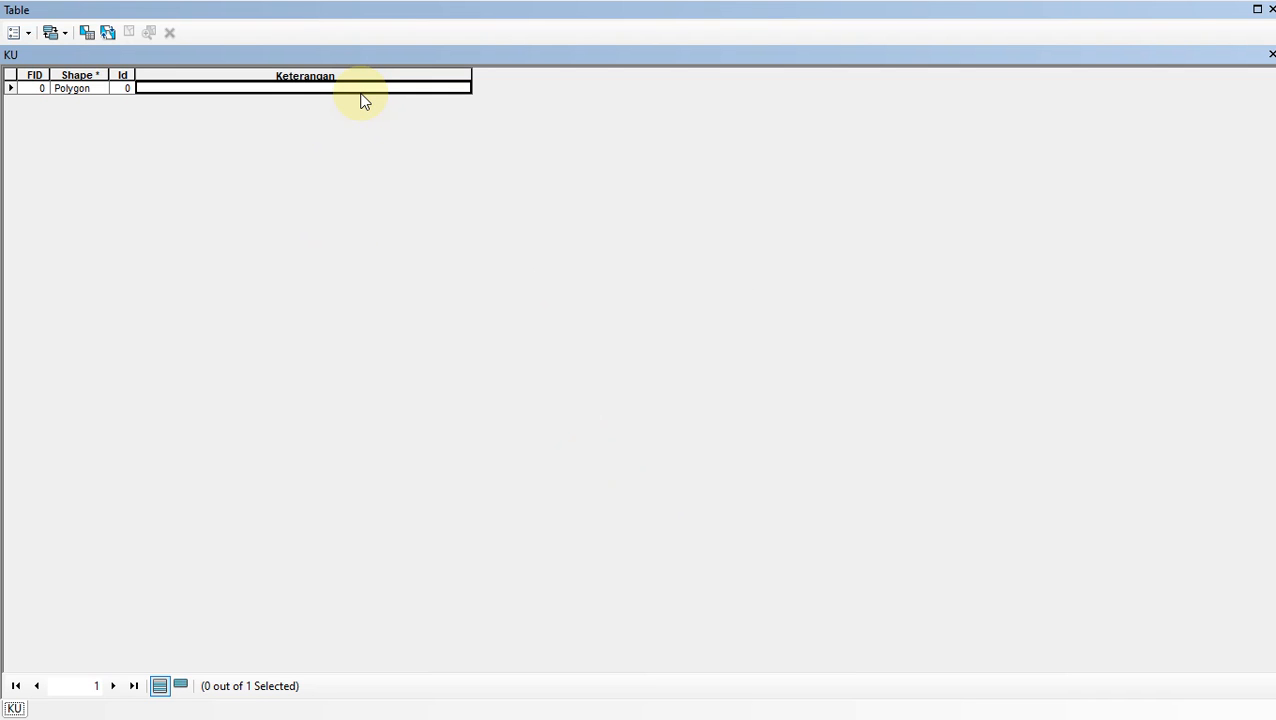
click(1271, 10)
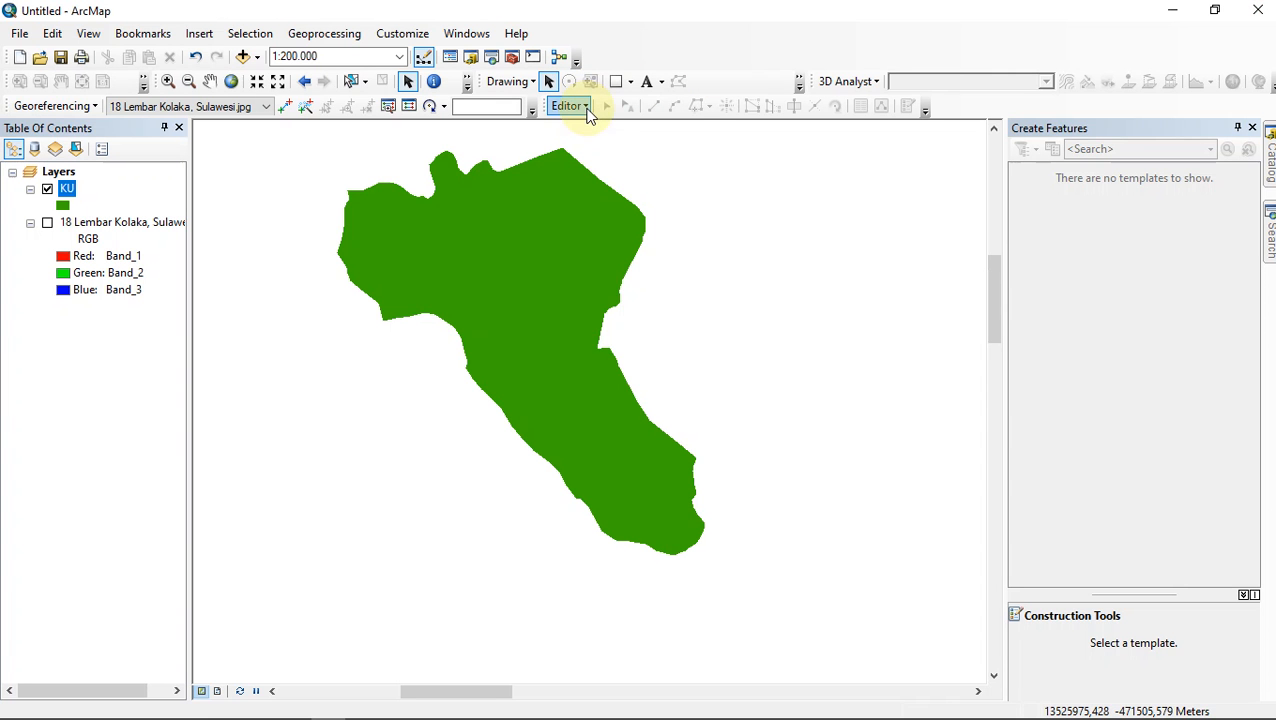
click(580, 106)
click(597, 135)
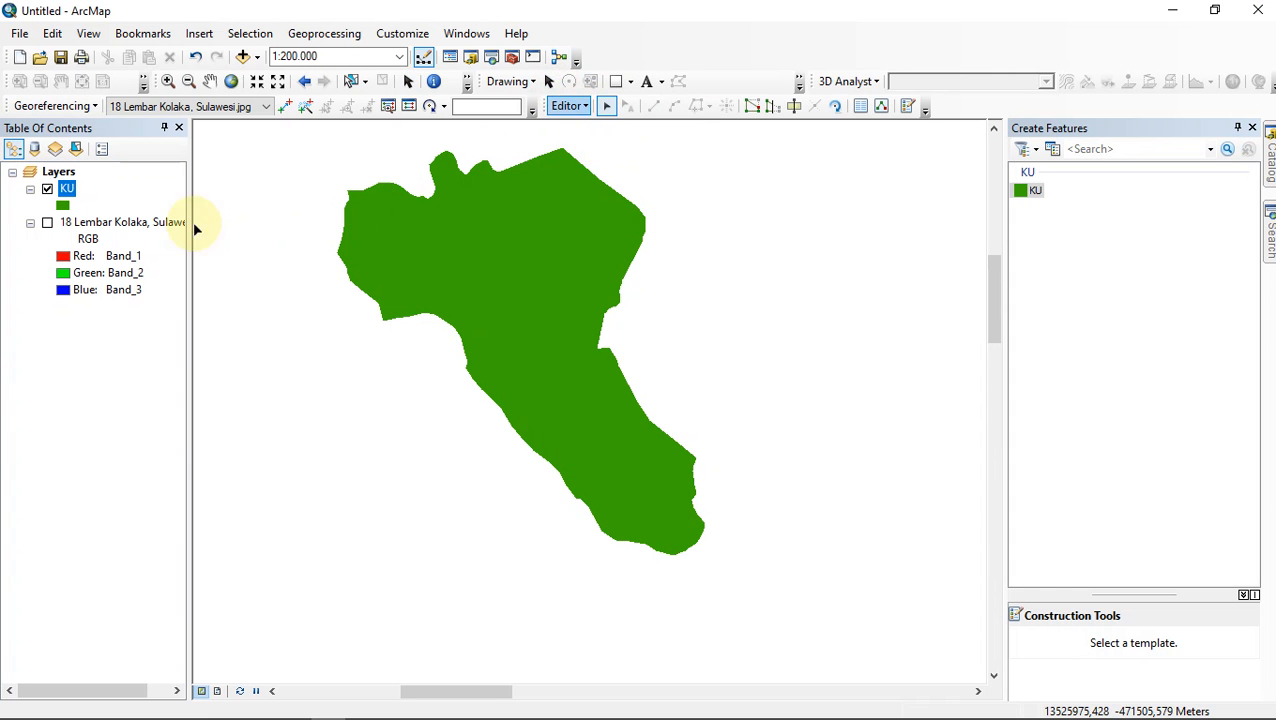
right_click(65, 191)
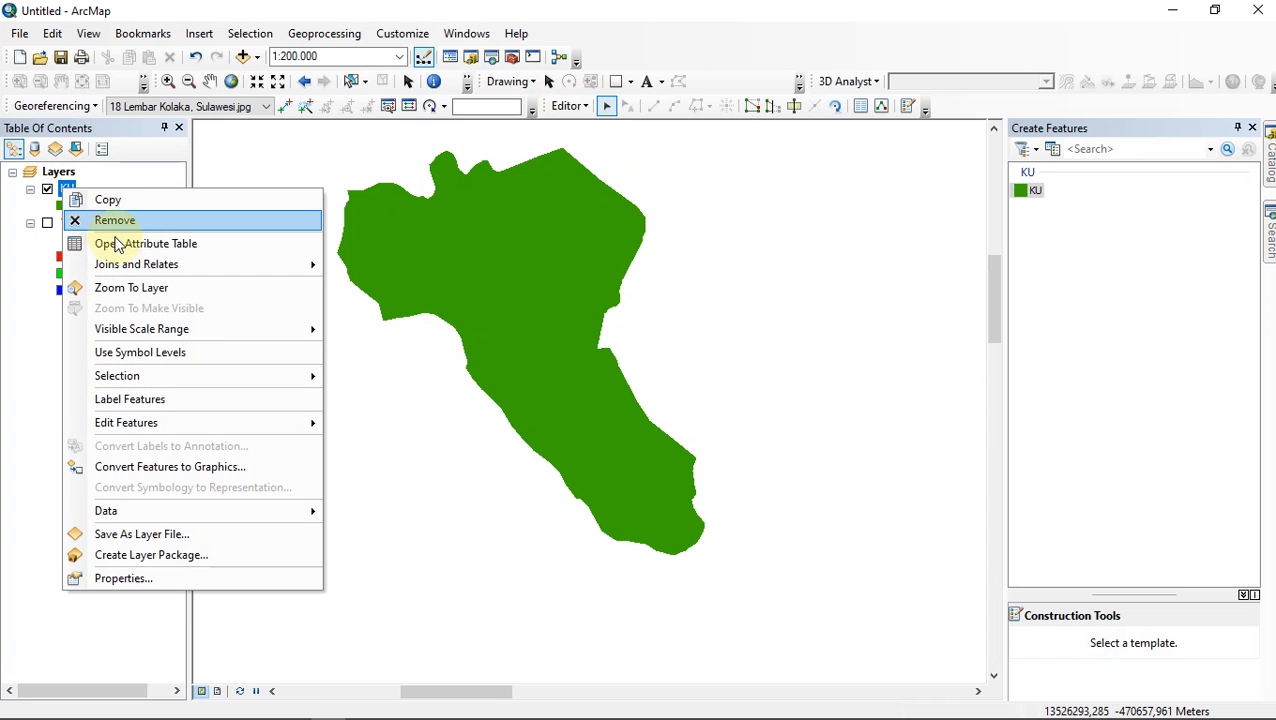
click(100, 244)
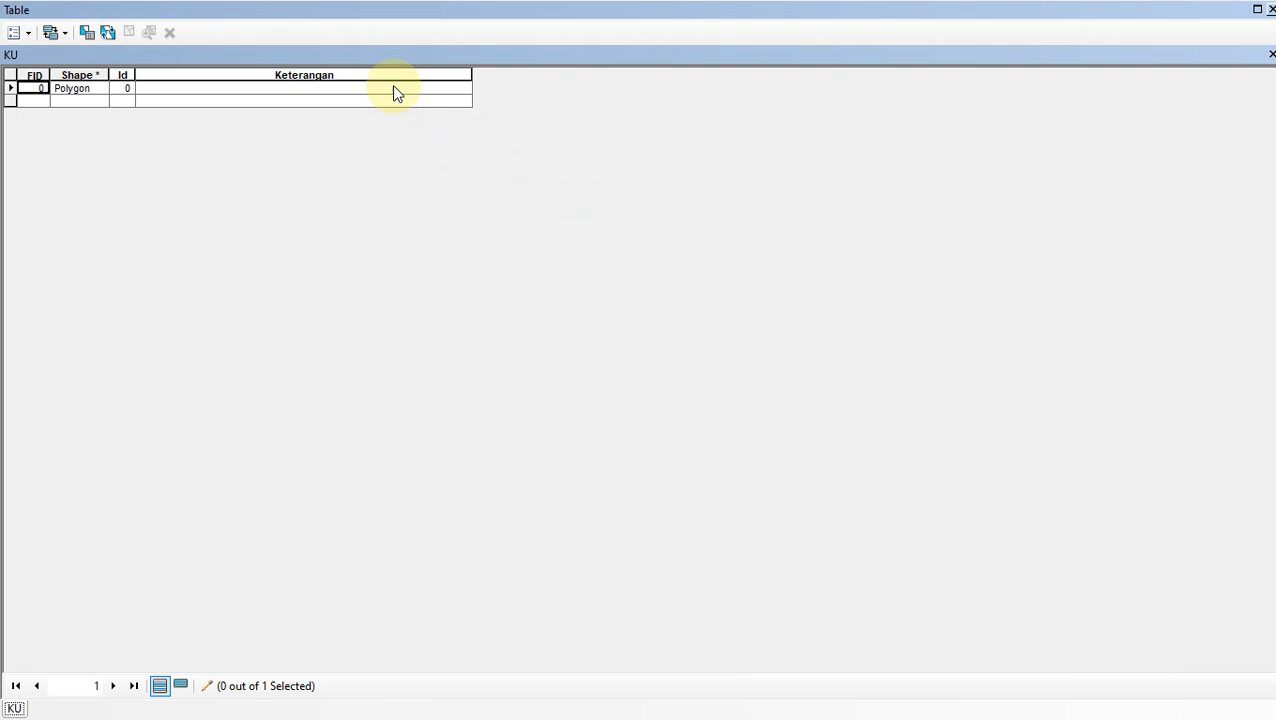
click(392, 86)
click(395, 87)
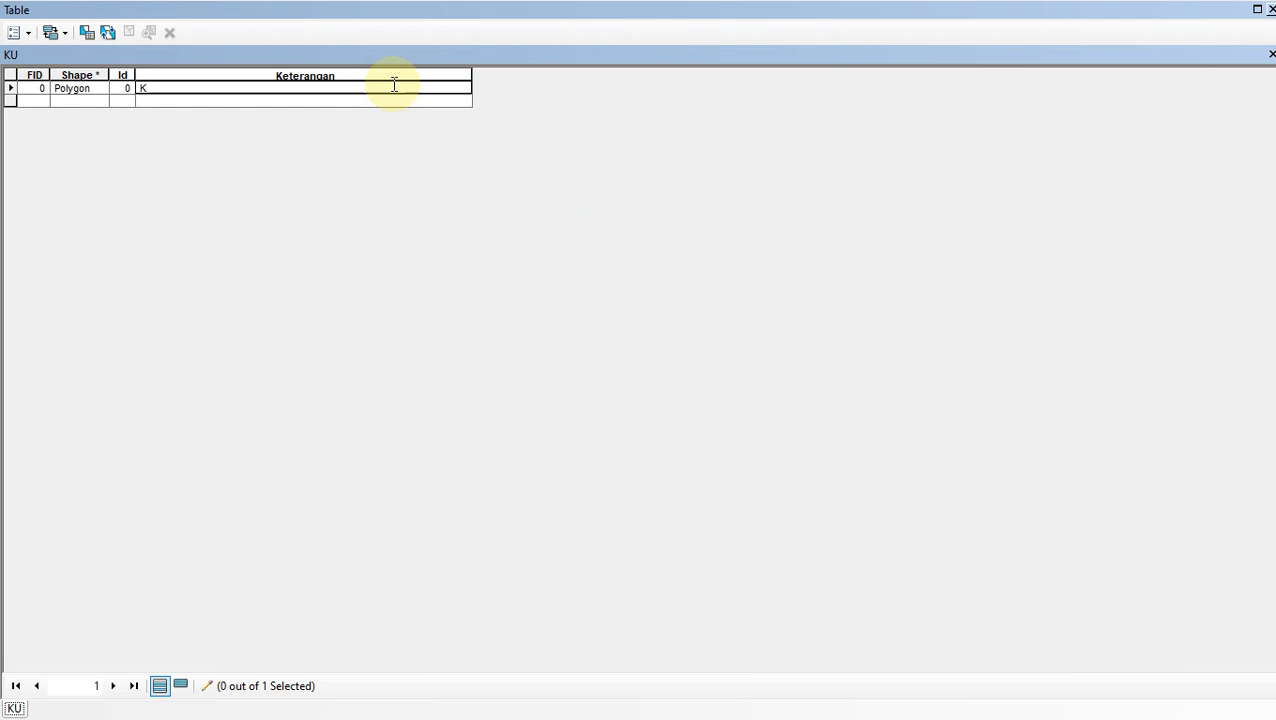
text(Kompleks Ultramafic)
click(1270, 9)
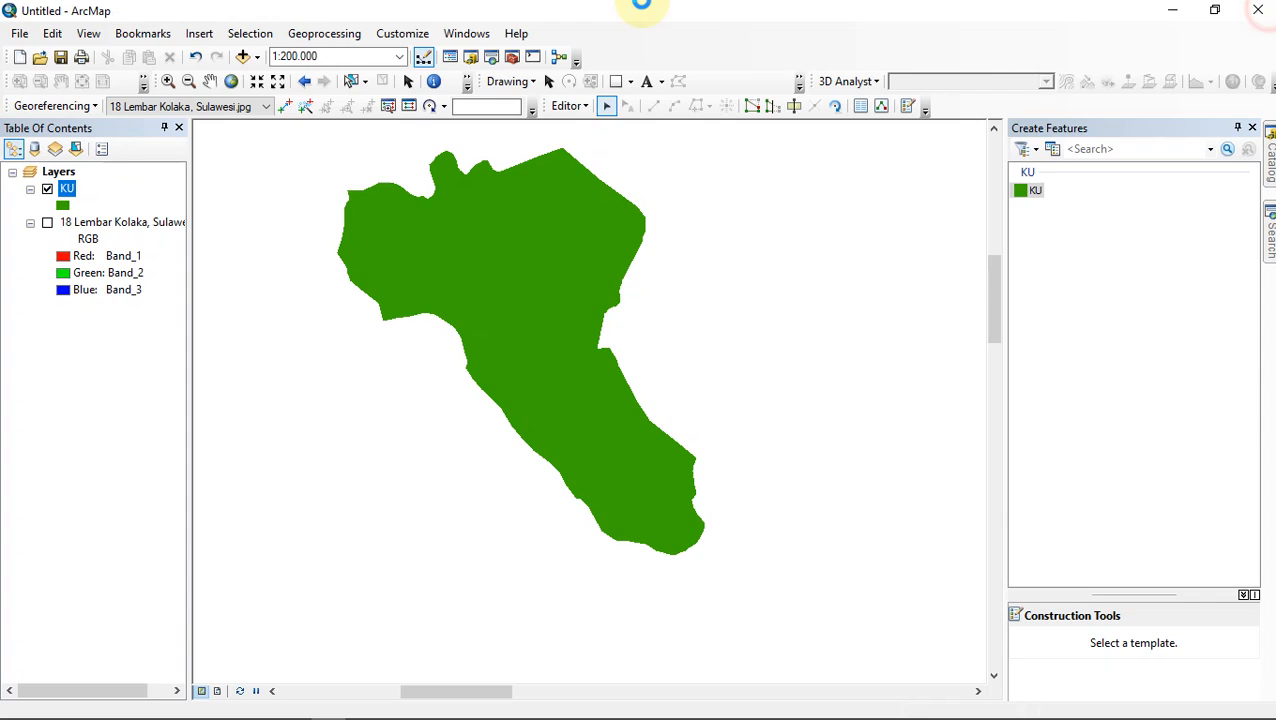
Turn on labels for the KU layer and use Keterangan as the label field
right_click(66, 190)
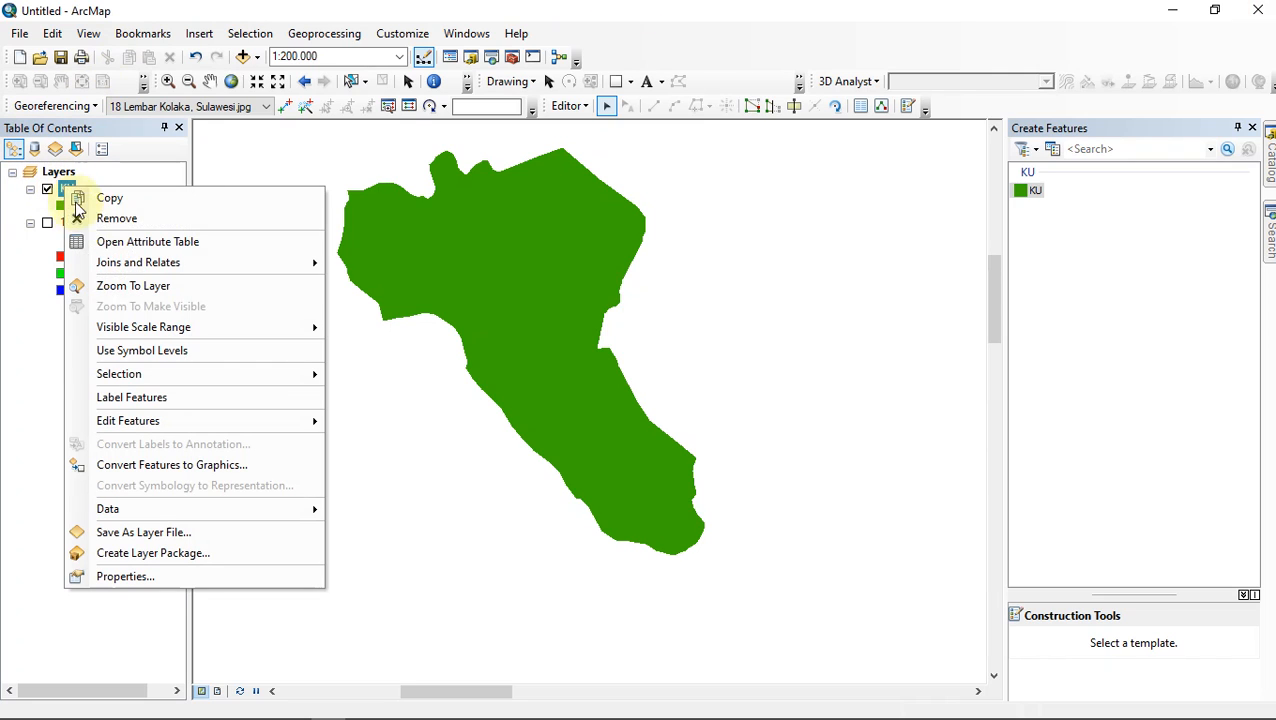
click(130, 397)
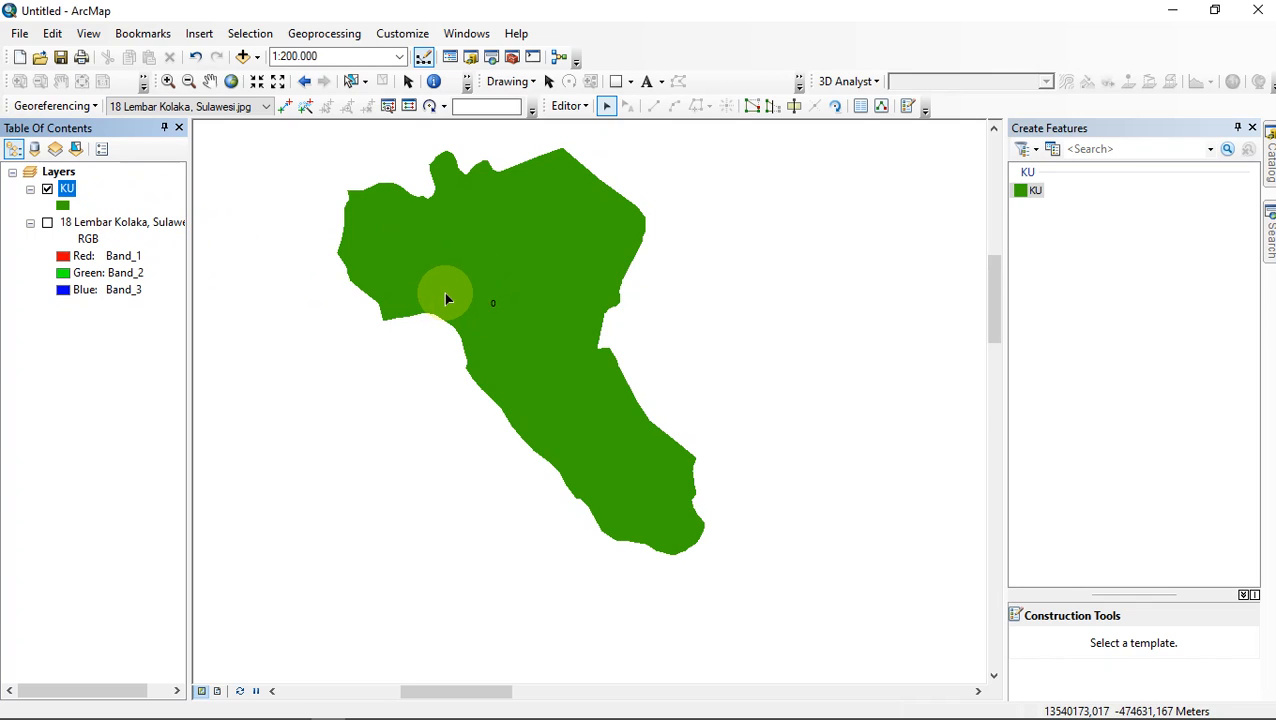
right_click(67, 190)
click(233, 573)
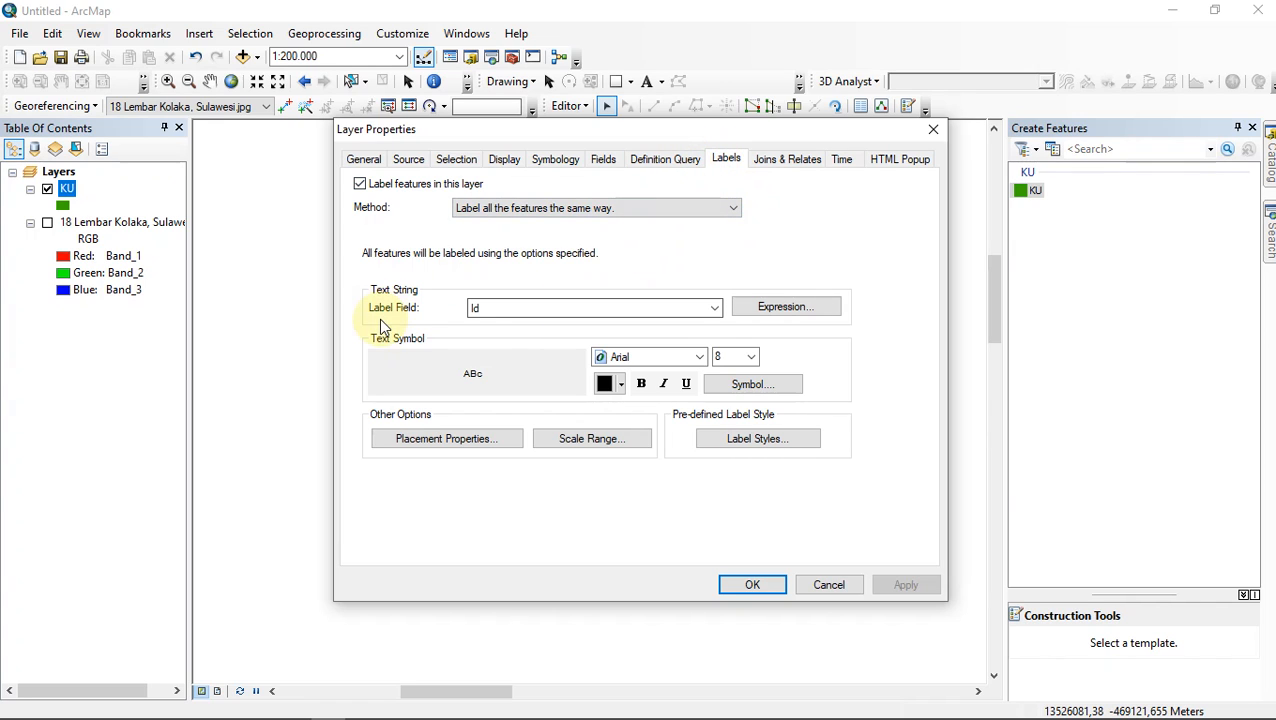
click(690, 310)
click(683, 350)
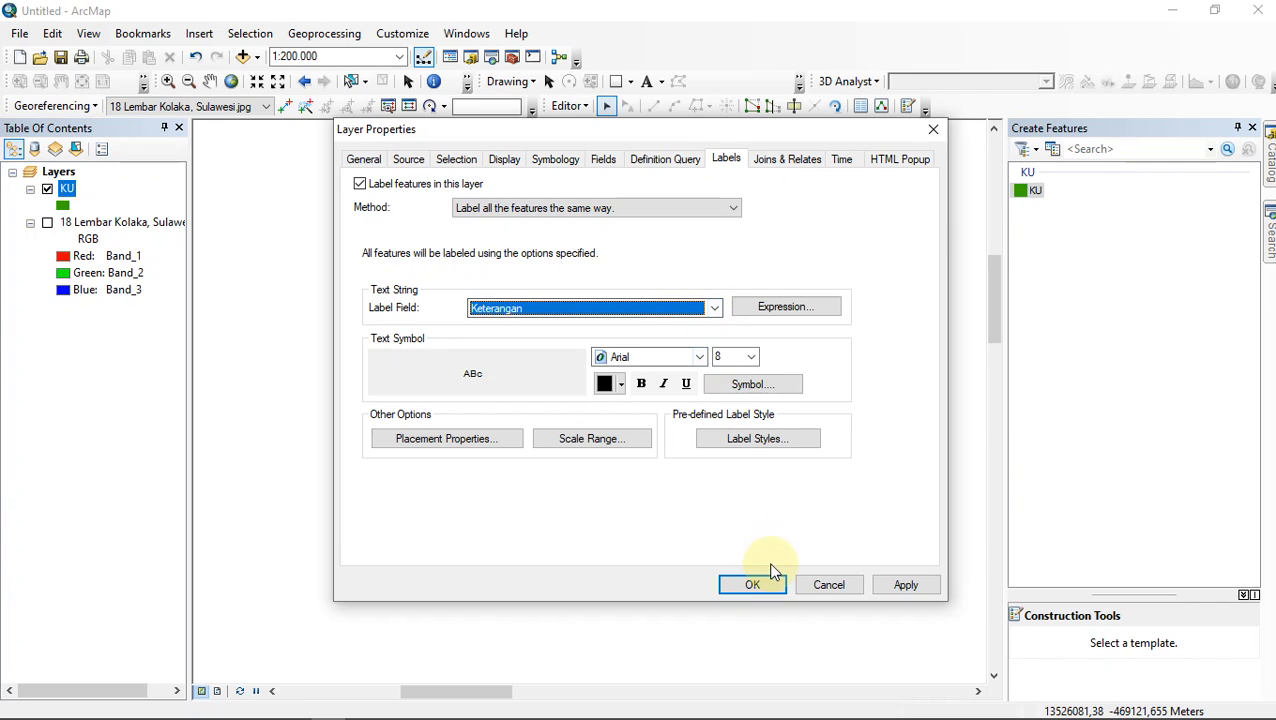
click(886, 590)
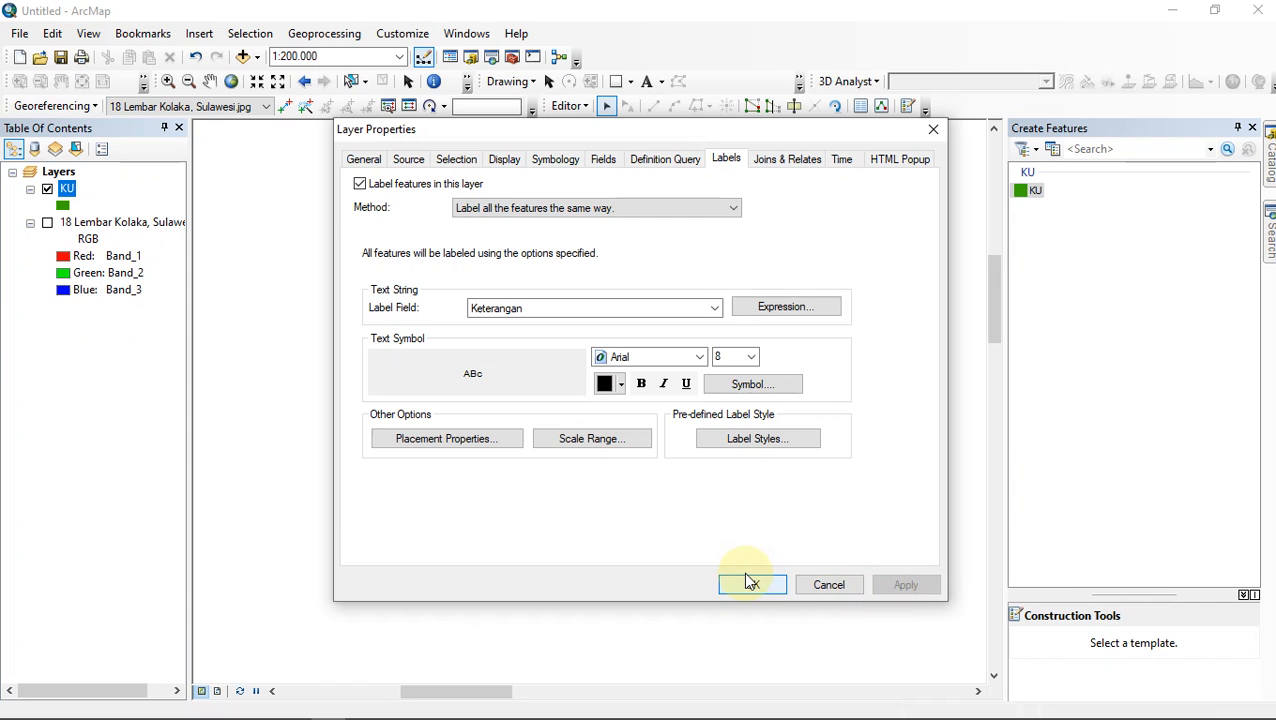
click(752, 586)
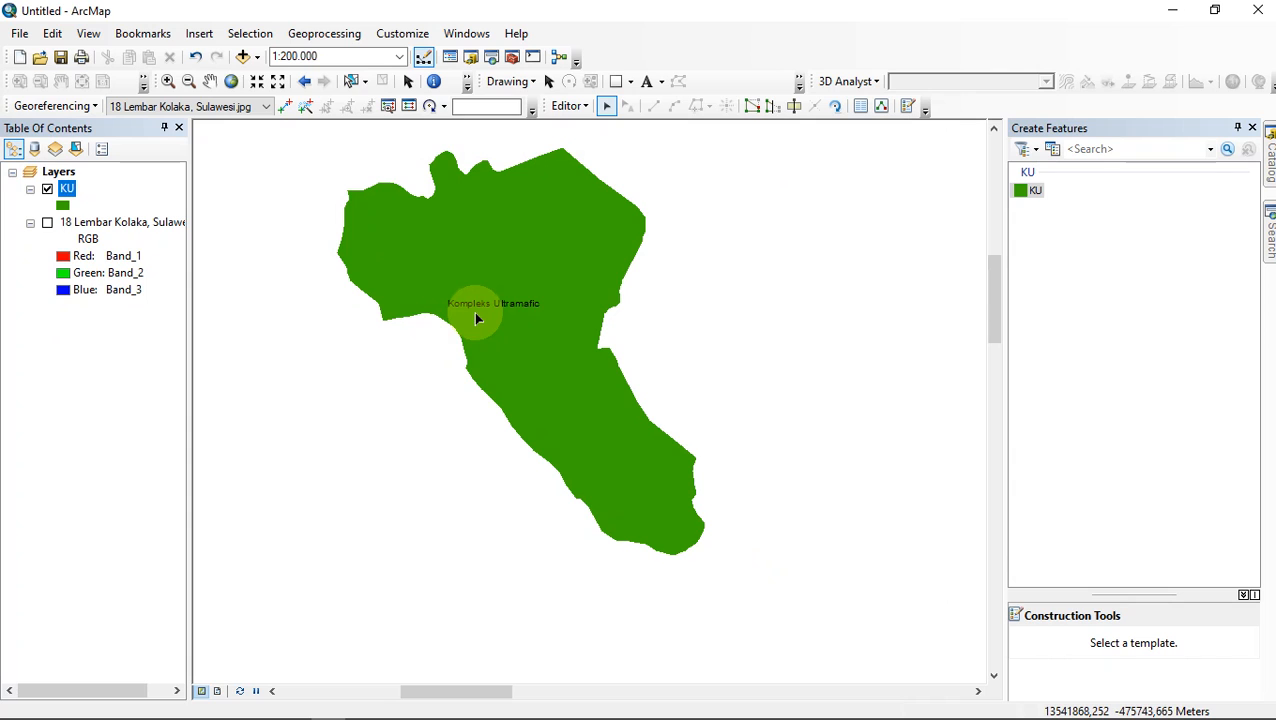
Show the 18 Lembar Kolaka, Sulawesi.jpg raster to view the units around the labelled KU polygon, and hide it again
click(47, 222)
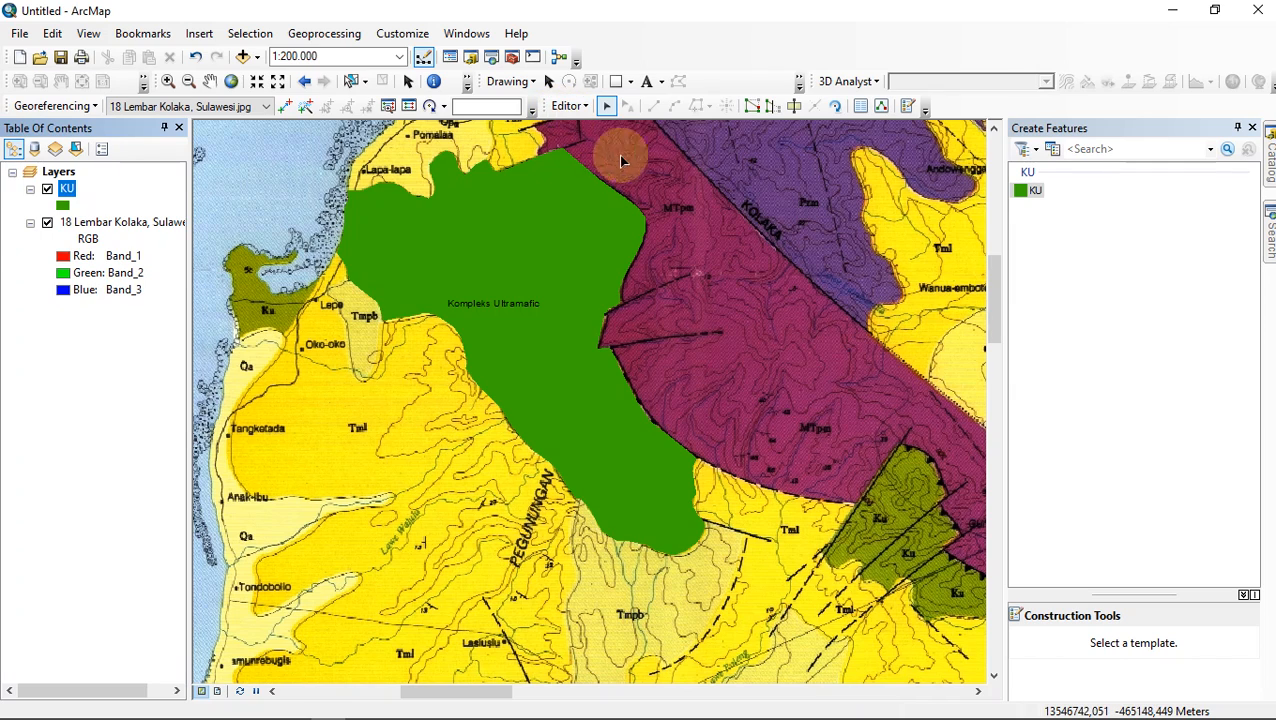
drag(746, 290, 534, 379)
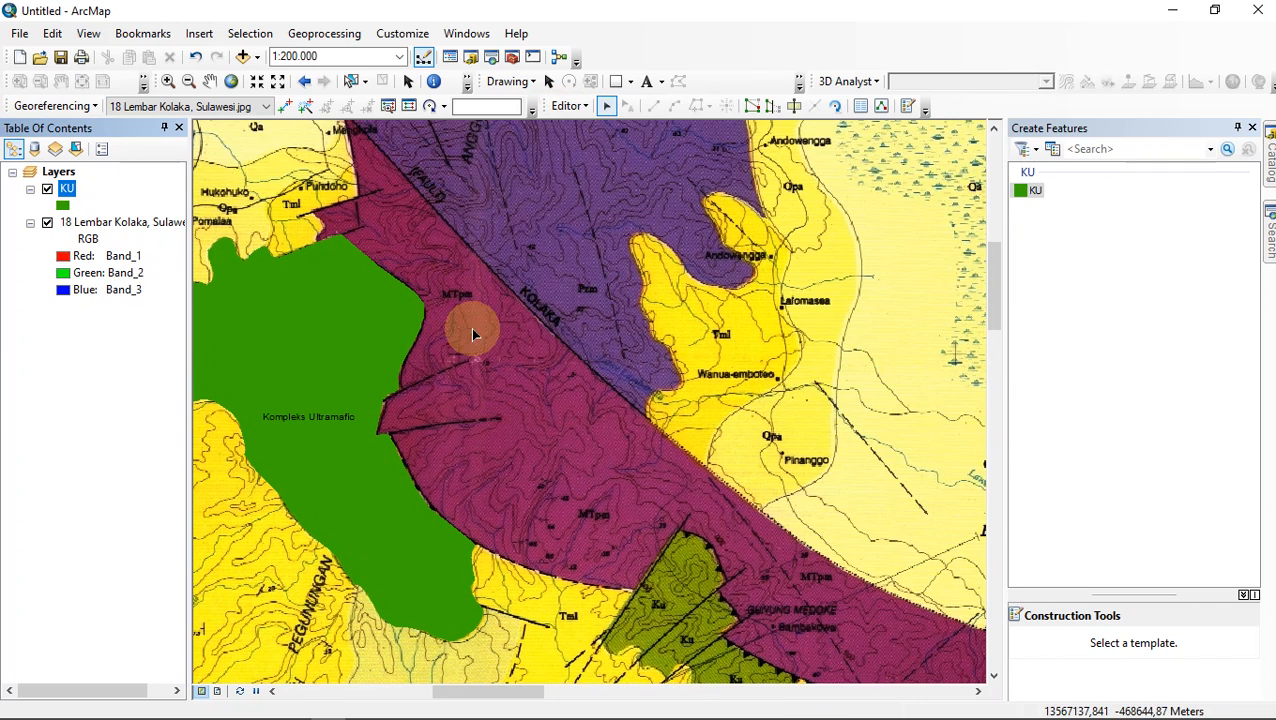
drag(473, 328, 550, 245)
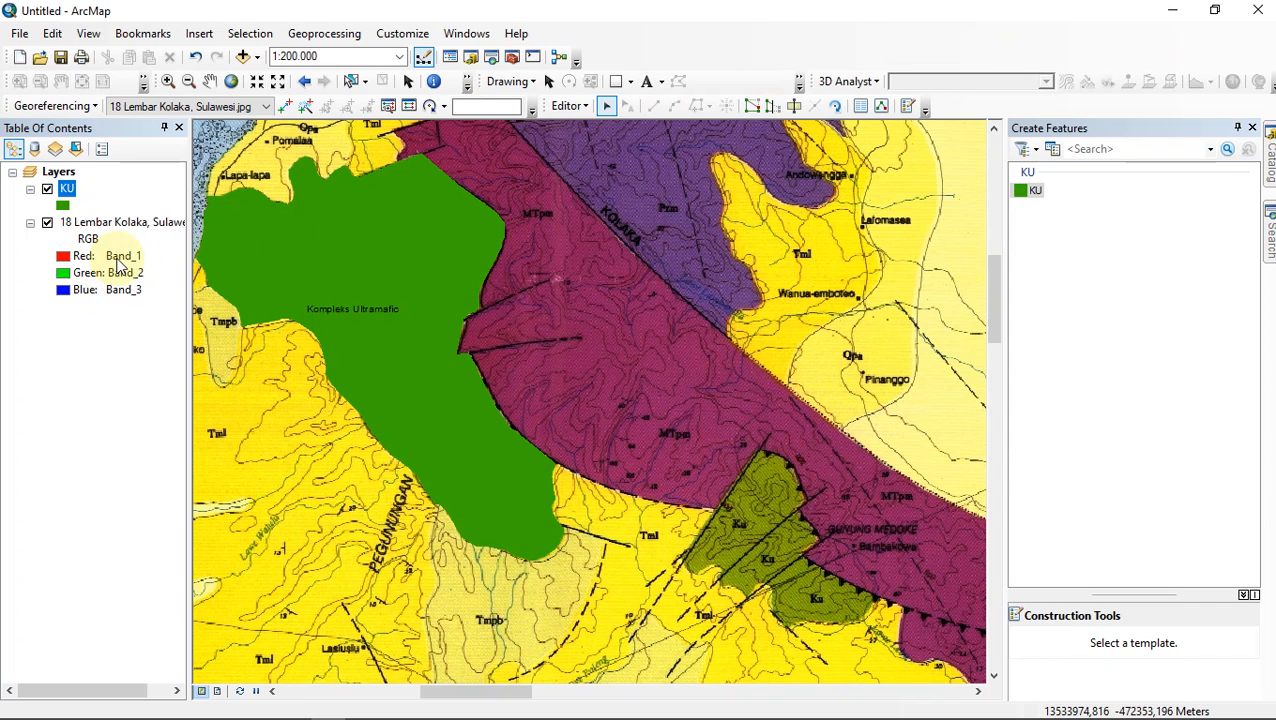
click(47, 222)
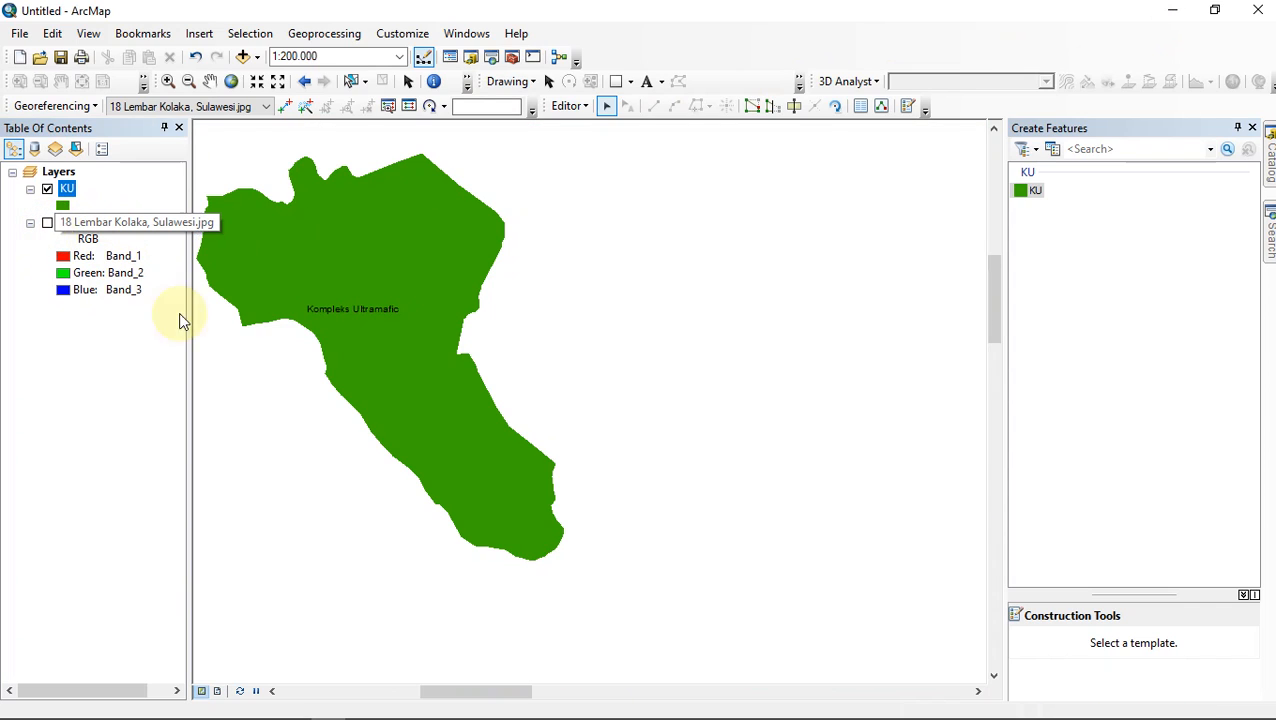
click(398, 705)
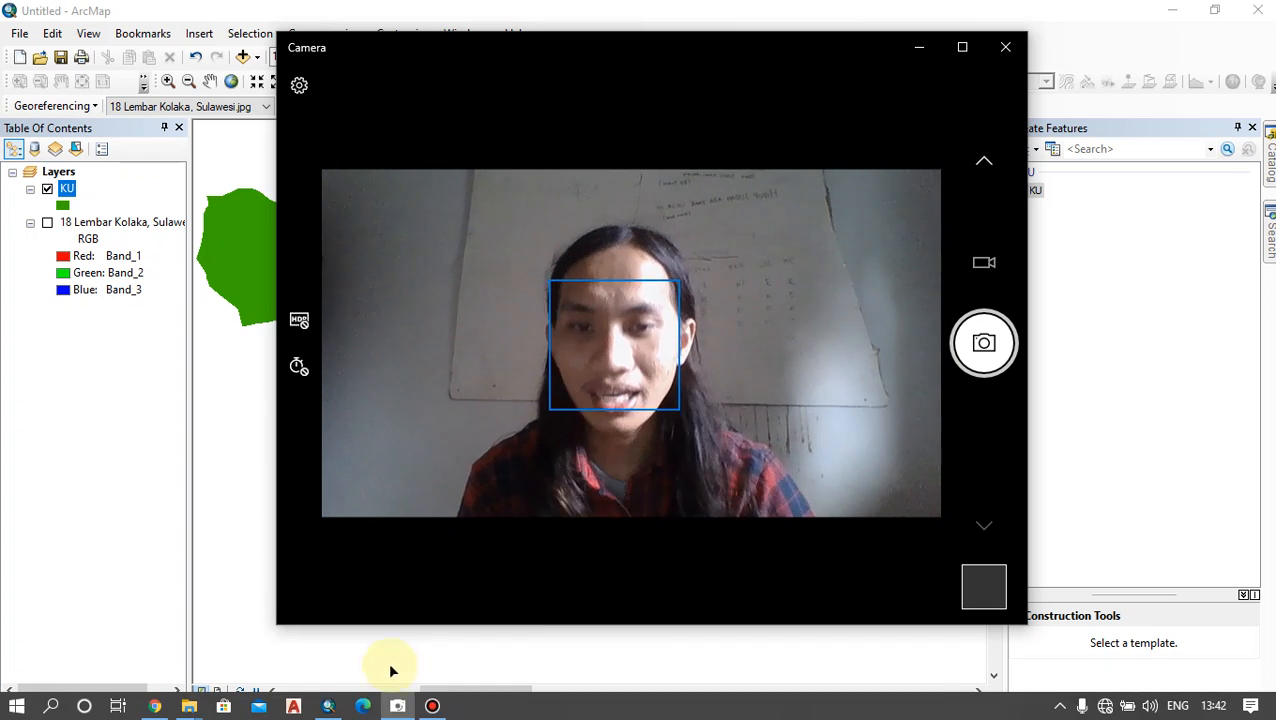
click(431, 707)
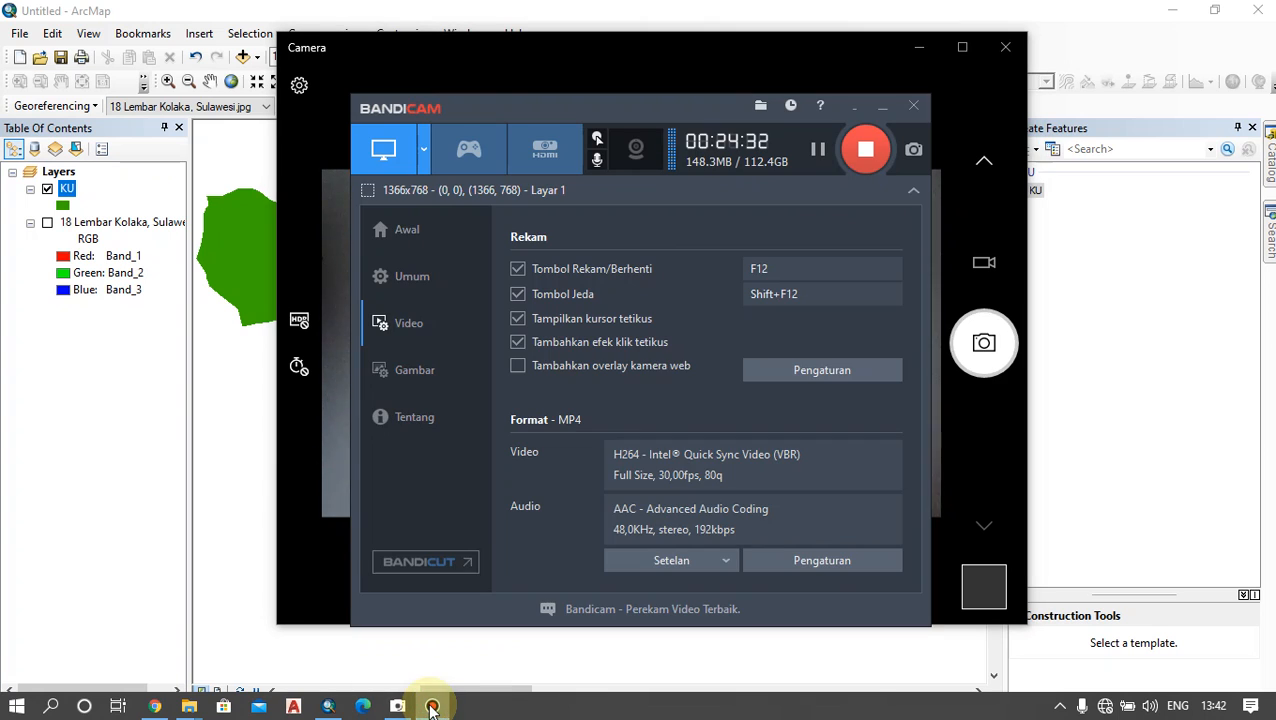
click(886, 104)
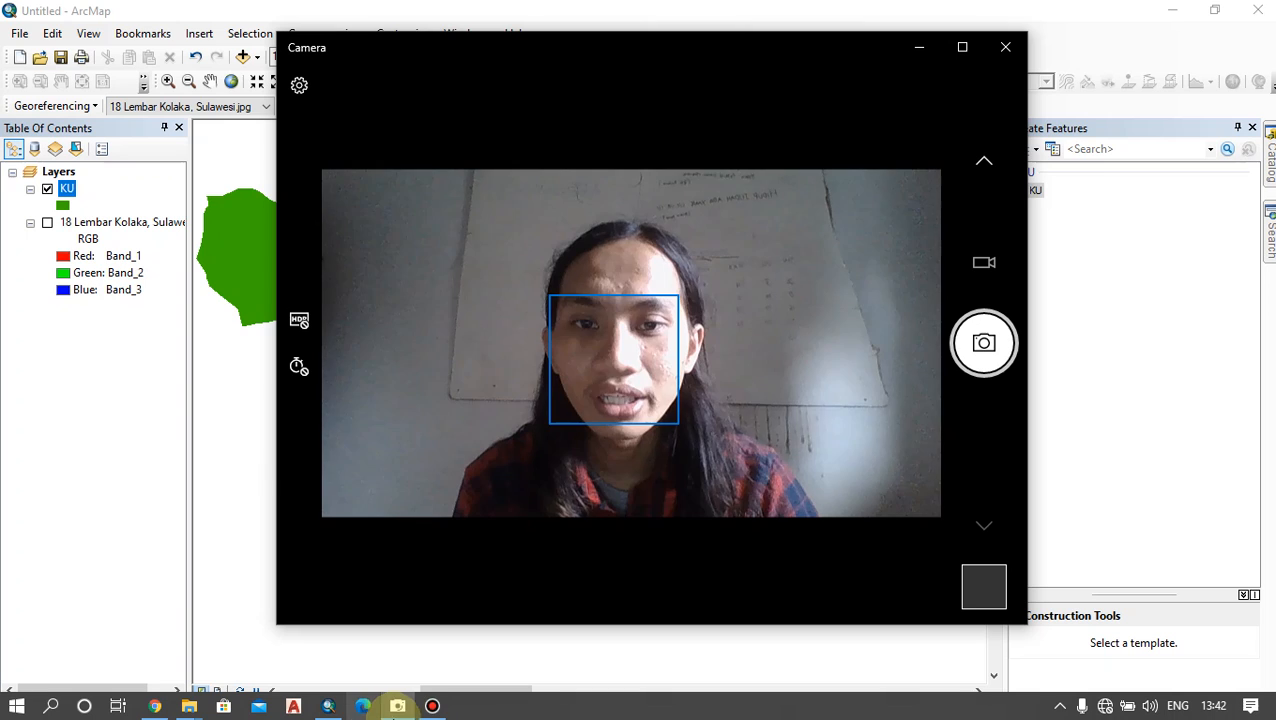
click(428, 706)
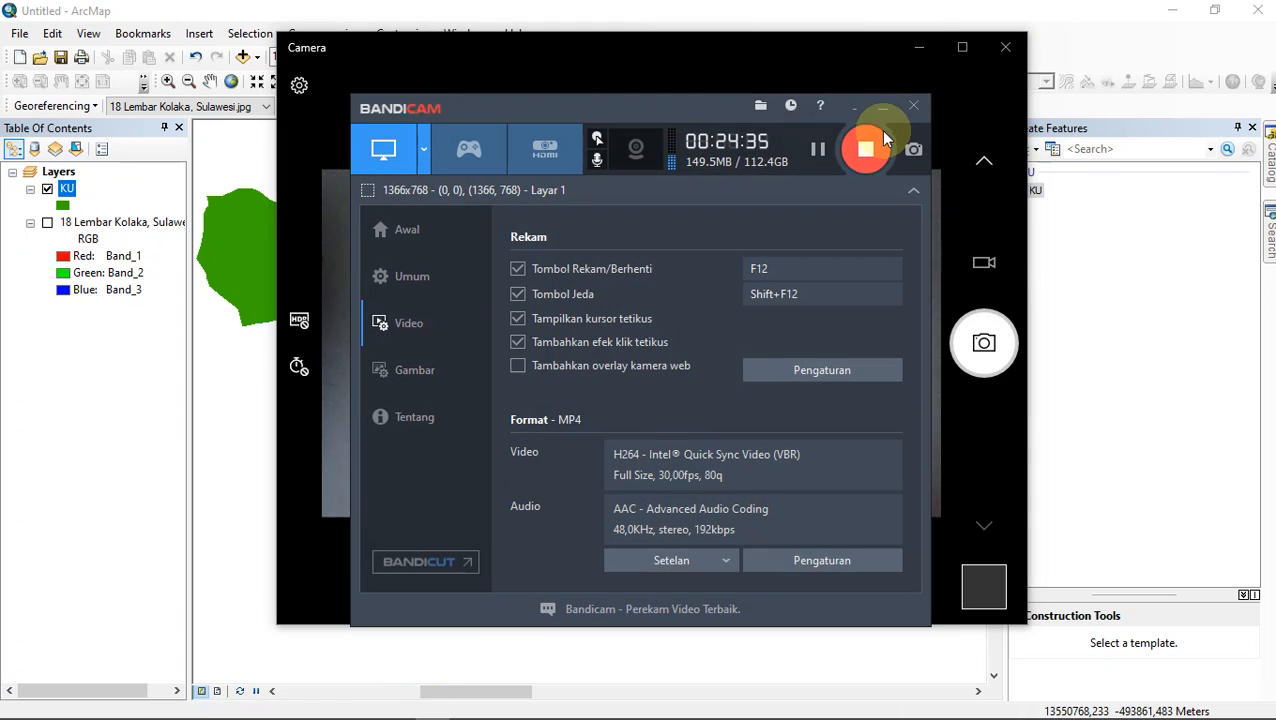